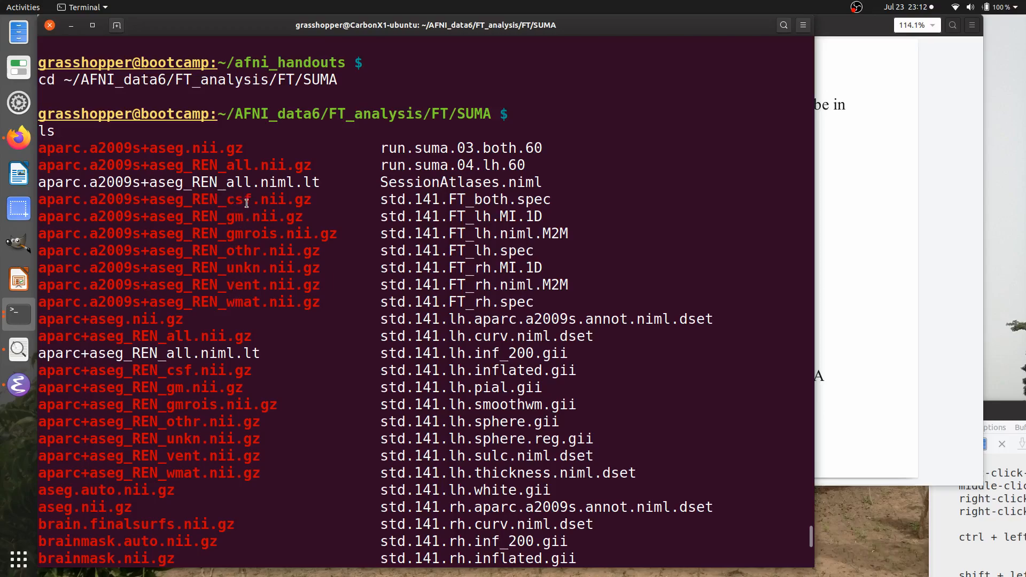
Step: Look through the SUMA directory listing for the segmentation datasets, std.141 and std.60 surfaces, spec files and run scripts
{"action": "scroll", "coordinate": [245, 211], "scroll_direction": "down", "scroll_amount": 2}
{"action": "scroll", "coordinate": [245, 210], "scroll_direction": "up", "scroll_amount": 1}
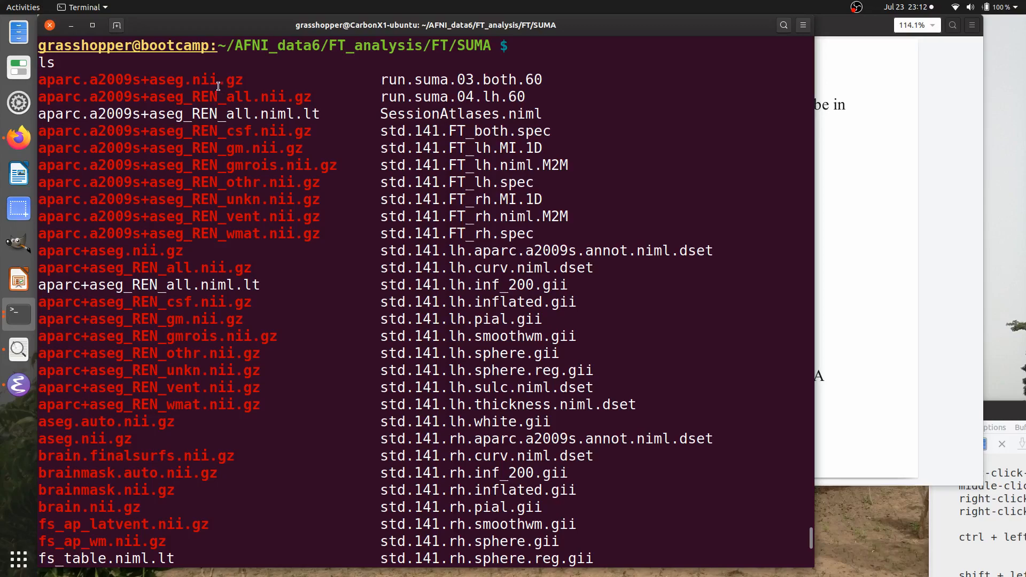
{"action": "double_click", "coordinate": [231, 96]}
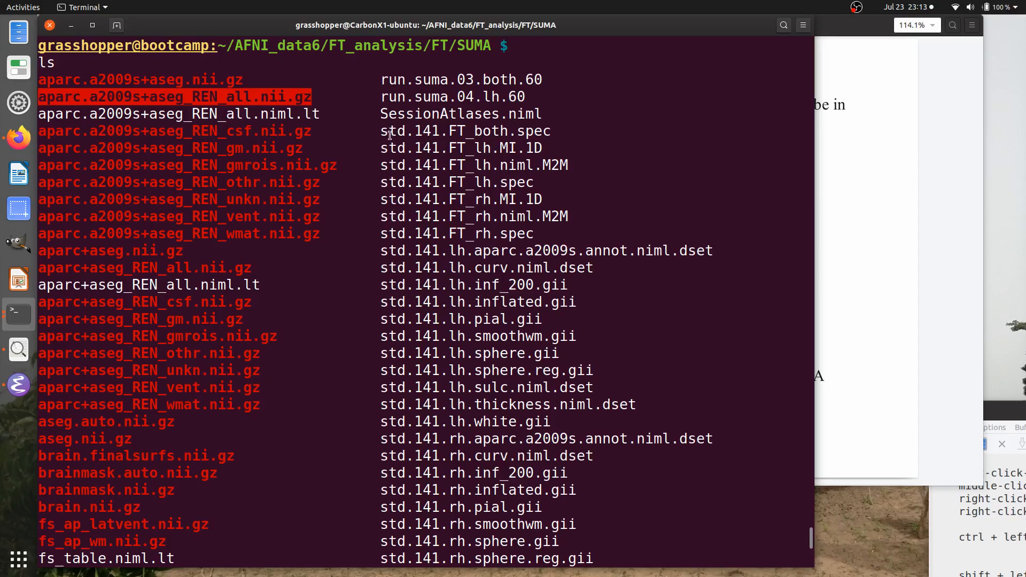
{"action": "scroll", "coordinate": [410, 404], "scroll_direction": "down", "scroll_amount": 2}
{"action": "scroll", "coordinate": [411, 404], "scroll_direction": "down", "scroll_amount": 12}
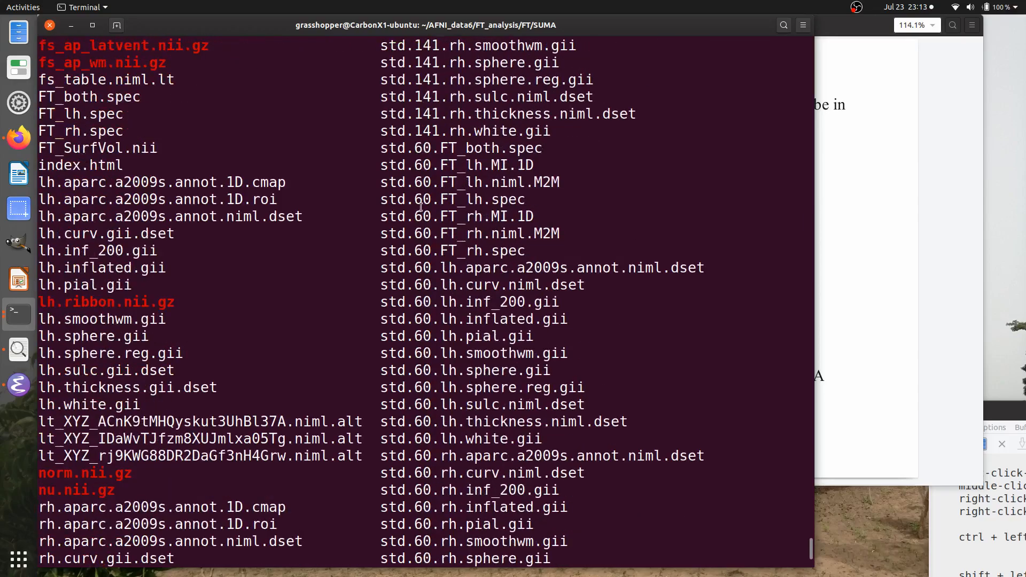
{"action": "scroll", "coordinate": [422, 199], "scroll_direction": "down", "scroll_amount": 8}
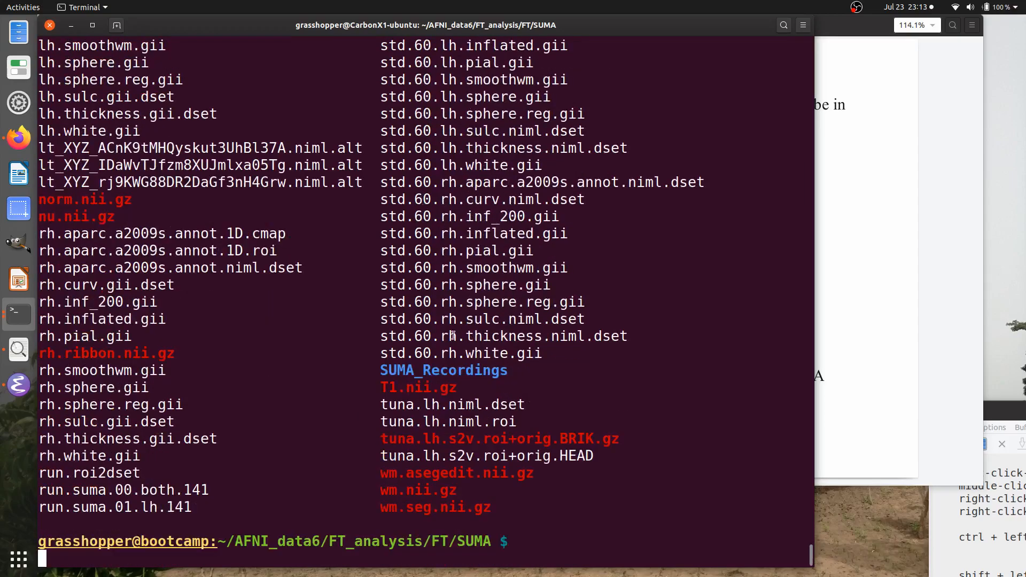
{"action": "scroll", "coordinate": [422, 264], "scroll_direction": "up", "scroll_amount": 10}
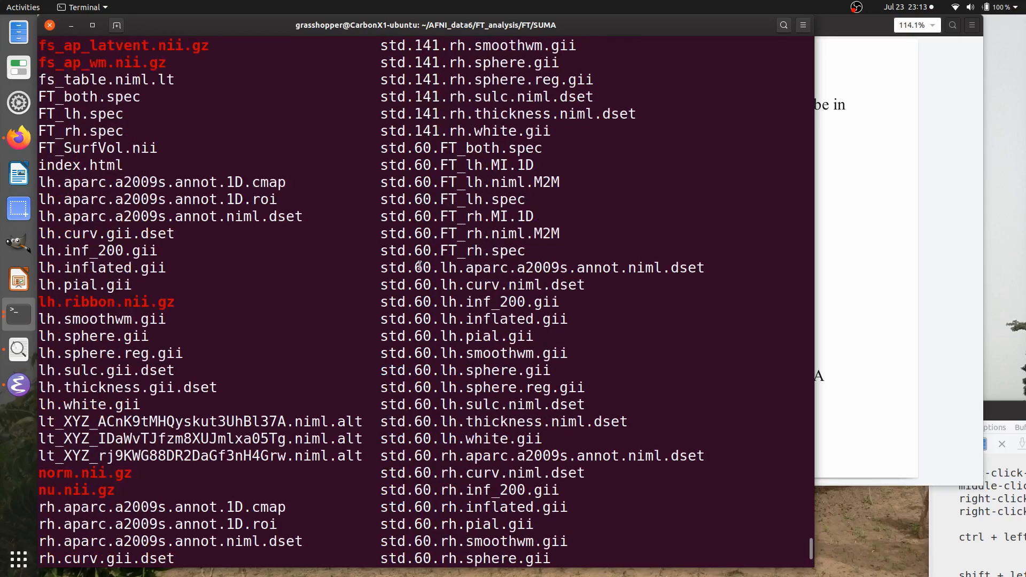
{"action": "scroll", "coordinate": [479, 172], "scroll_direction": "down", "scroll_amount": 6}
Step: Copy the afni -niml & command from the slide in suma.pdf and run it in a cleared terminal
{"action": "left_click", "coordinate": [892, 169]}
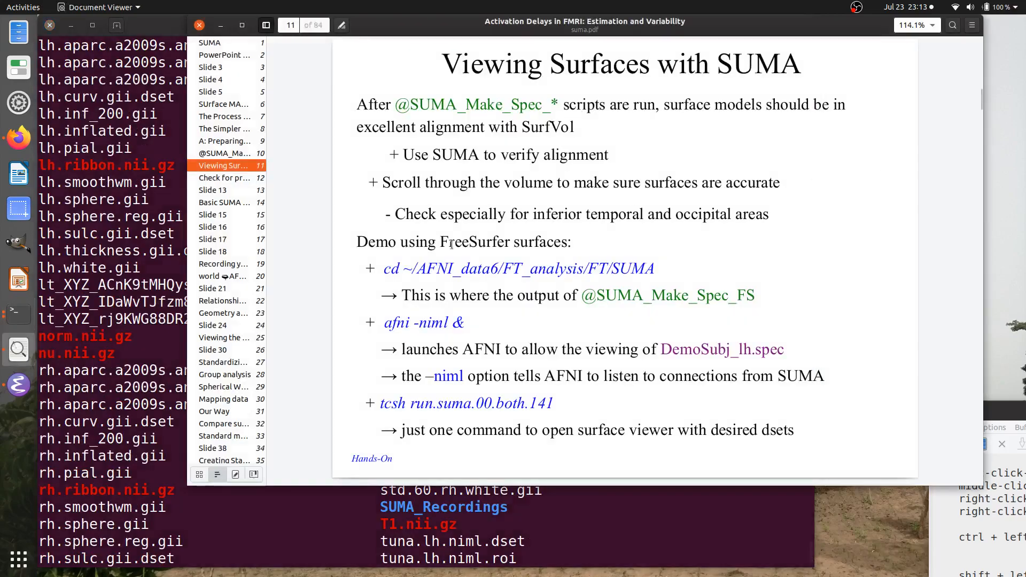
{"action": "left_click_drag", "start_coordinate": [384, 322], "coordinate": [461, 324]}
{"action": "left_click", "coordinate": [126, 295]}
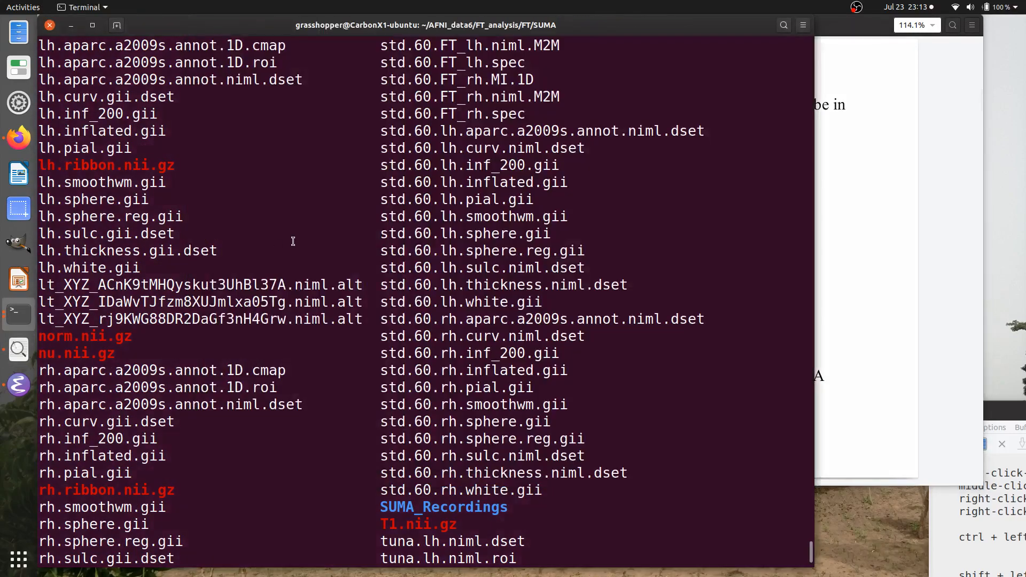
{"action": "scroll", "coordinate": [293, 246], "scroll_direction": "down", "scroll_amount": 3}
{"action": "middle_click", "coordinate": [312, 299]}
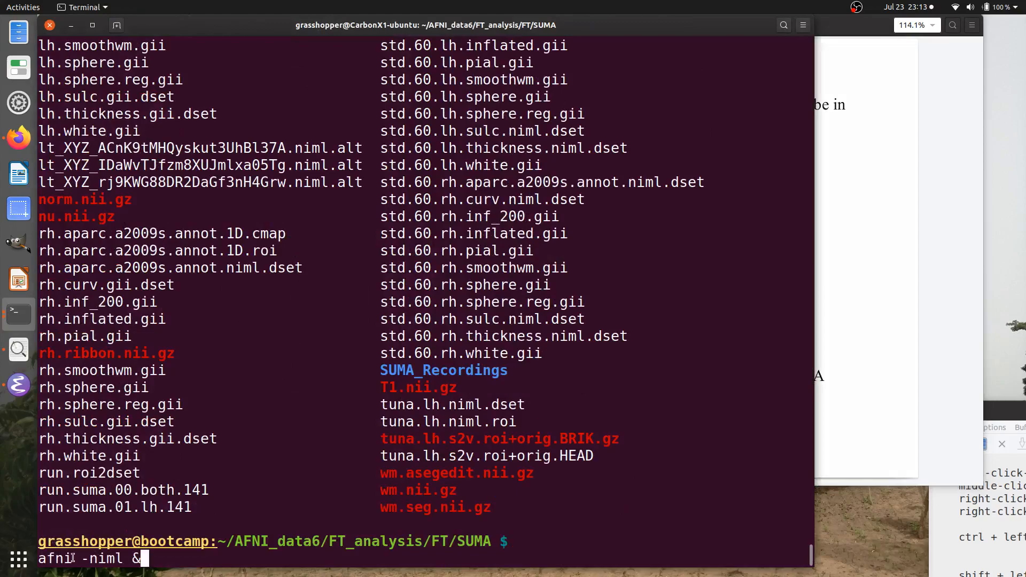
{"action": "key", "text": "ctrl+l"}
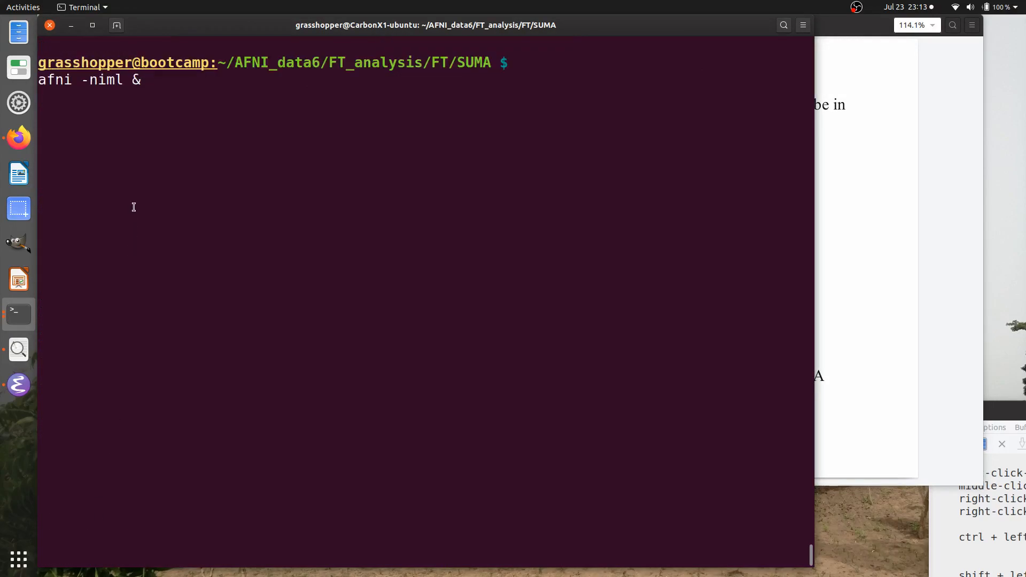
{"action": "double_click", "coordinate": [87, 80]}
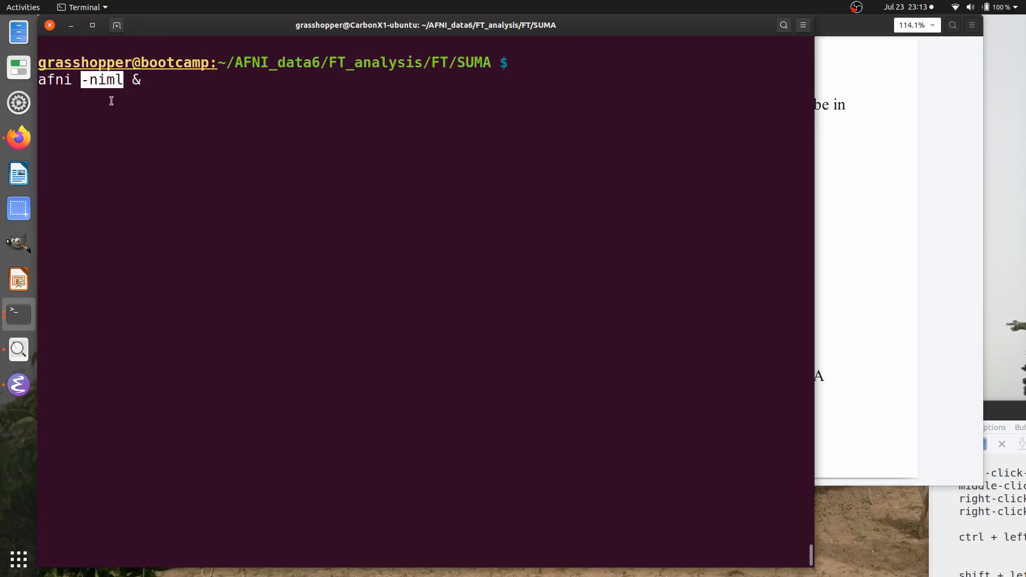
{"action": "left_click", "coordinate": [124, 114]}
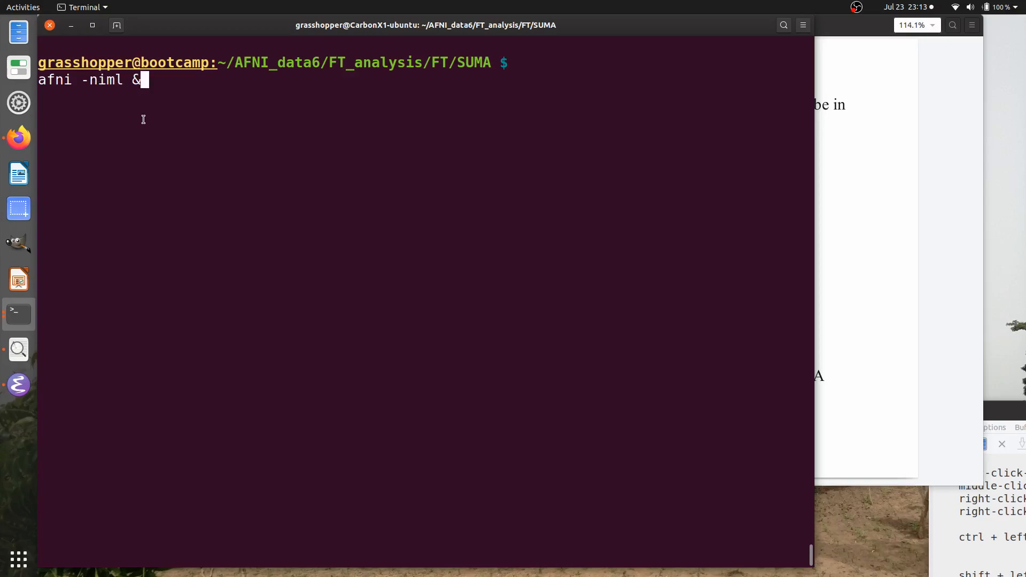
{"action": "key", "text": "Return"}
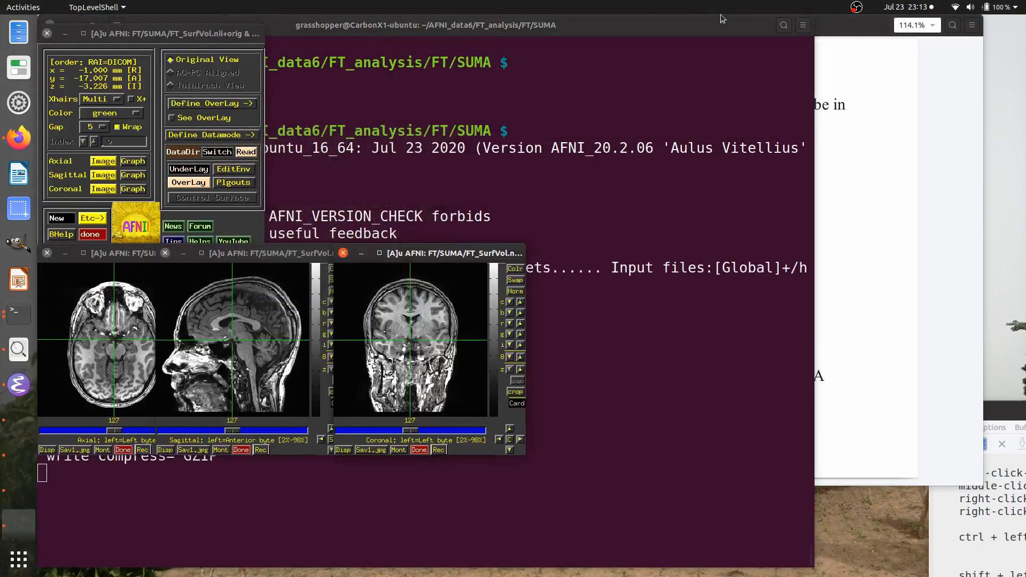
Step: Copy the command tcsh run.suma.00.both.141 from the suma.pdf slide and return to the terminal
{"action": "left_click", "coordinate": [900, 185]}
{"action": "scroll", "coordinate": [460, 358], "scroll_direction": "down", "scroll_amount": 2}
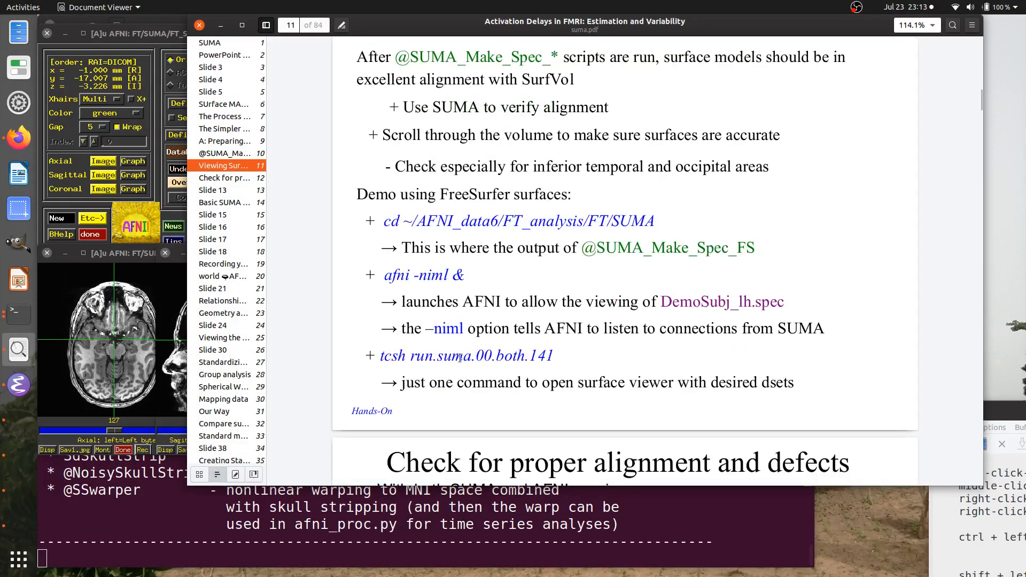
{"action": "left_click_drag", "start_coordinate": [382, 354], "coordinate": [513, 356]}
{"action": "left_click_drag", "start_coordinate": [379, 357], "coordinate": [553, 365]}
{"action": "key", "text": "ctrl+c"}
{"action": "left_click", "coordinate": [502, 525]}
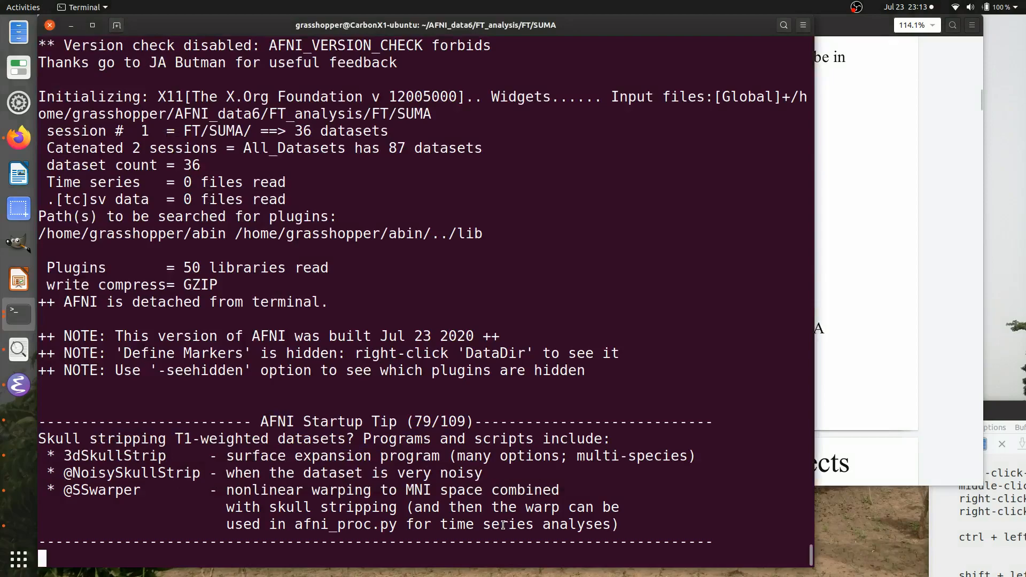
Step: Clear the terminal and list the files matching run.* in the SUMA directory
{"action": "key", "text": "ctrl+l"}
{"action": "type", "text": "ls run.*"}
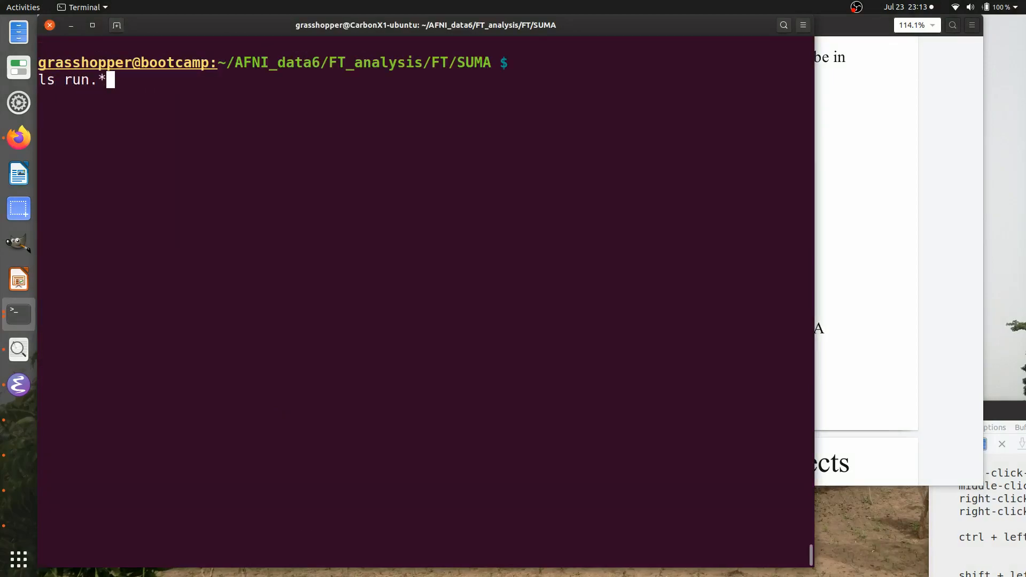
{"action": "key", "text": "Return"}
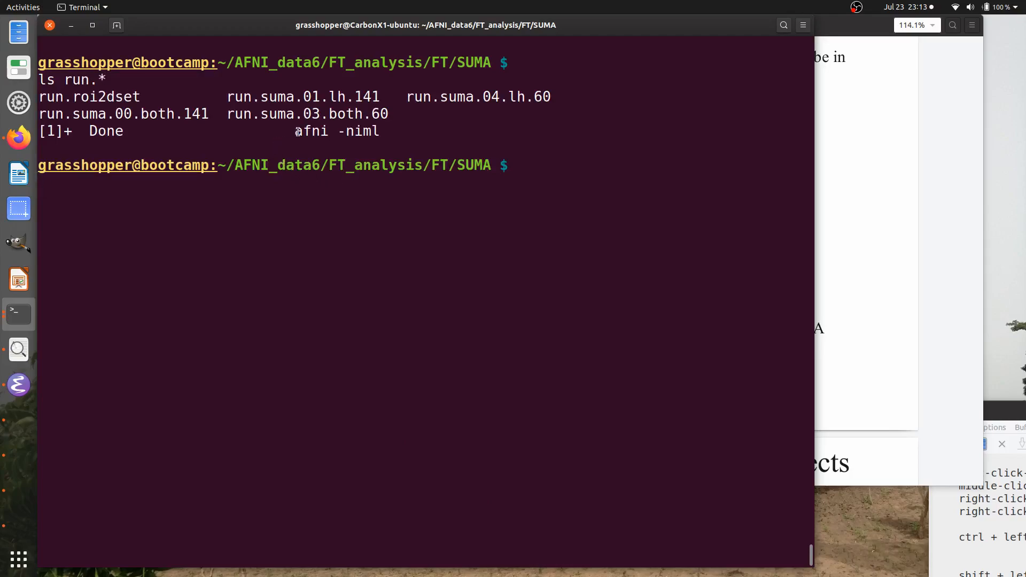
Step: Run tcsh run.suma.00.both.141 and enlarge the SUMA viewer window that opens
{"action": "key", "text": "ctrl+shift+v"}
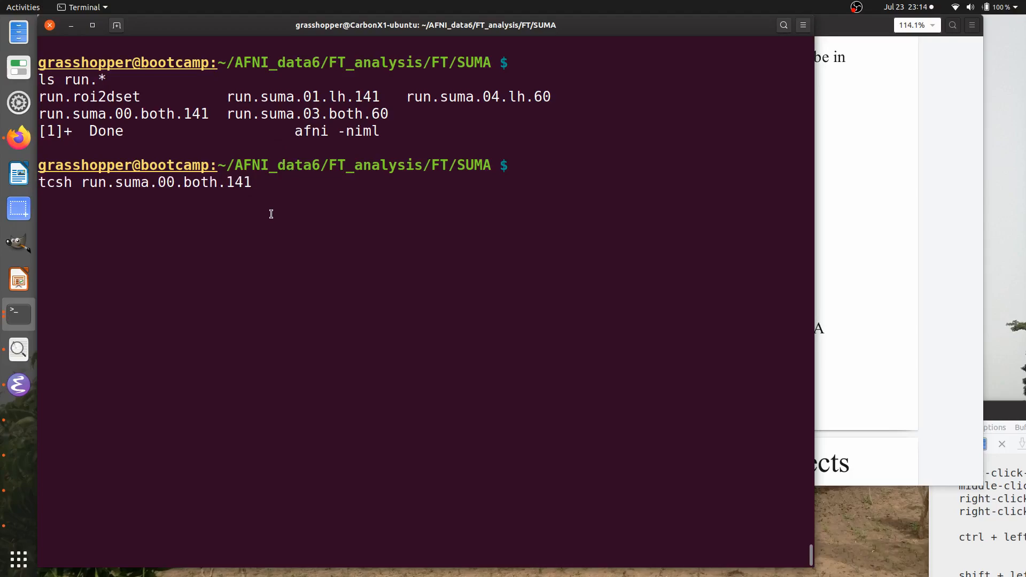
{"action": "key", "text": "Return"}
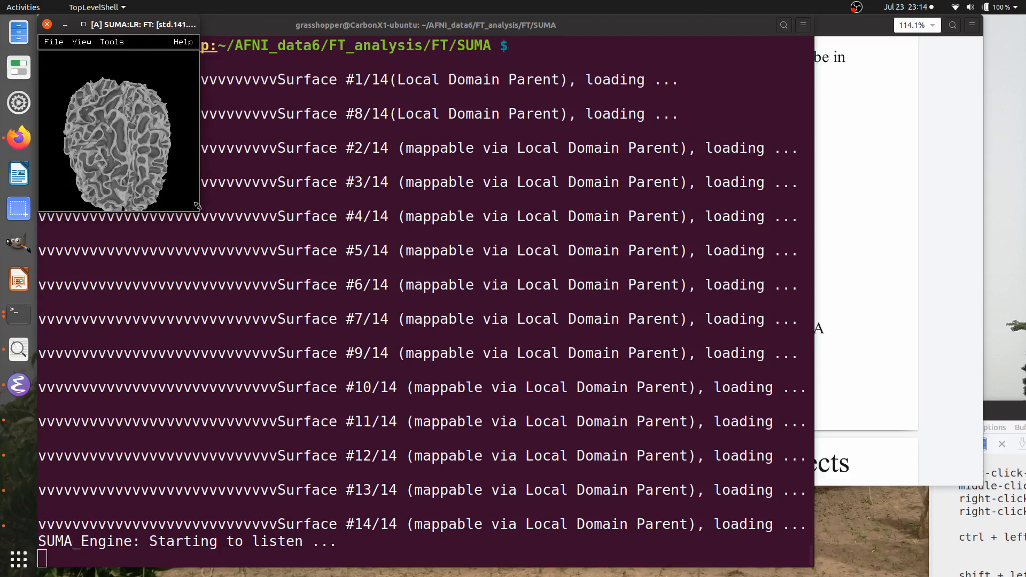
{"action": "left_click_drag", "start_coordinate": [196, 210], "coordinate": [591, 494]}
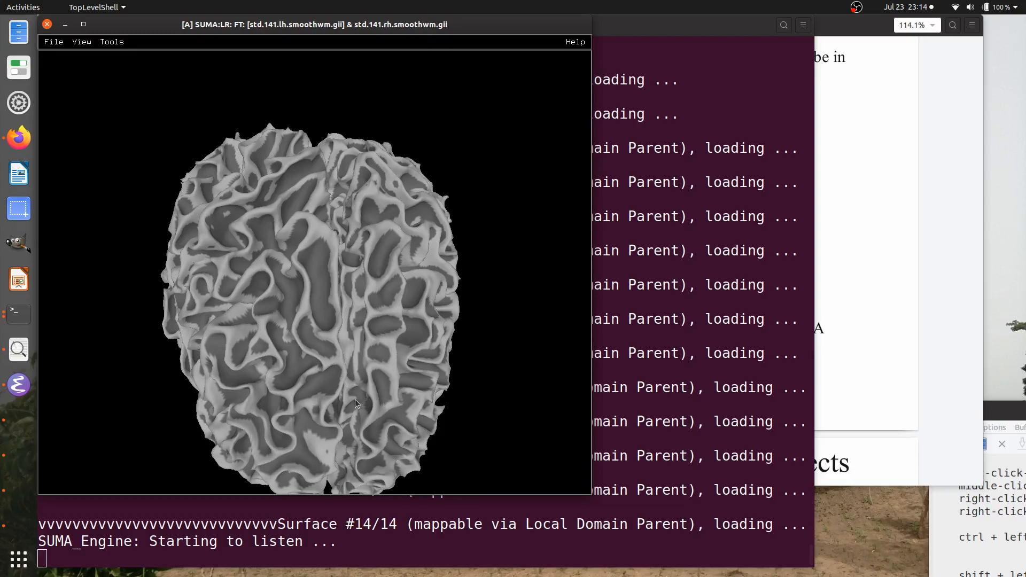
Step: Rotate the brain surfaces freehand to a front view, then examine the side with small incremental turns and tilts
{"action": "left_click_drag", "start_coordinate": [354, 399], "coordinate": [321, 223]}
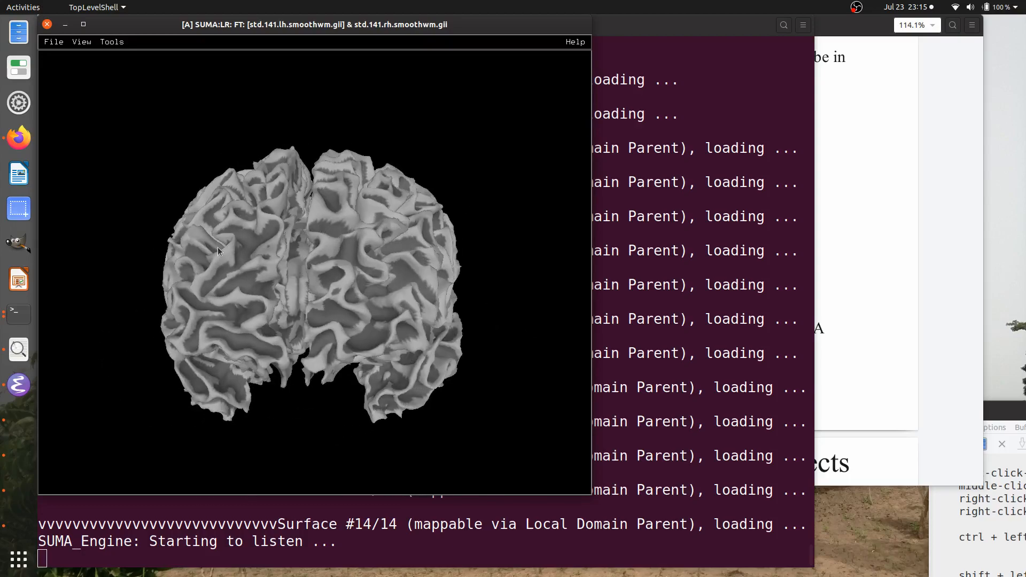
{"action": "key", "text": "Right"}
{"action": "key", "text": "Right"}
{"action": "key", "text": "Right"}
{"action": "key", "text": "Right"}
{"action": "key", "text": "Right"}
{"action": "key", "text": "Right"}
{"action": "key", "text": "Right"}
{"action": "key", "text": "Right"}
{"action": "key", "text": "Right"}
{"action": "key", "text": "Right"}
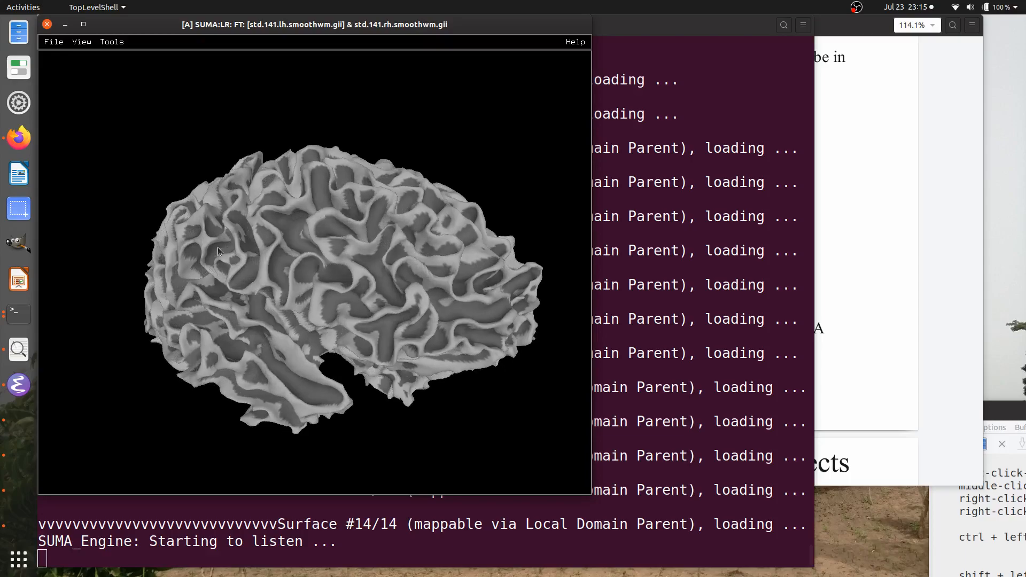
{"action": "key", "text": "Left"}
{"action": "key", "text": "Left"}
{"action": "key", "text": "Left"}
{"action": "key", "text": "Left"}
{"action": "key", "text": "Up"}
{"action": "key", "text": "Up"}
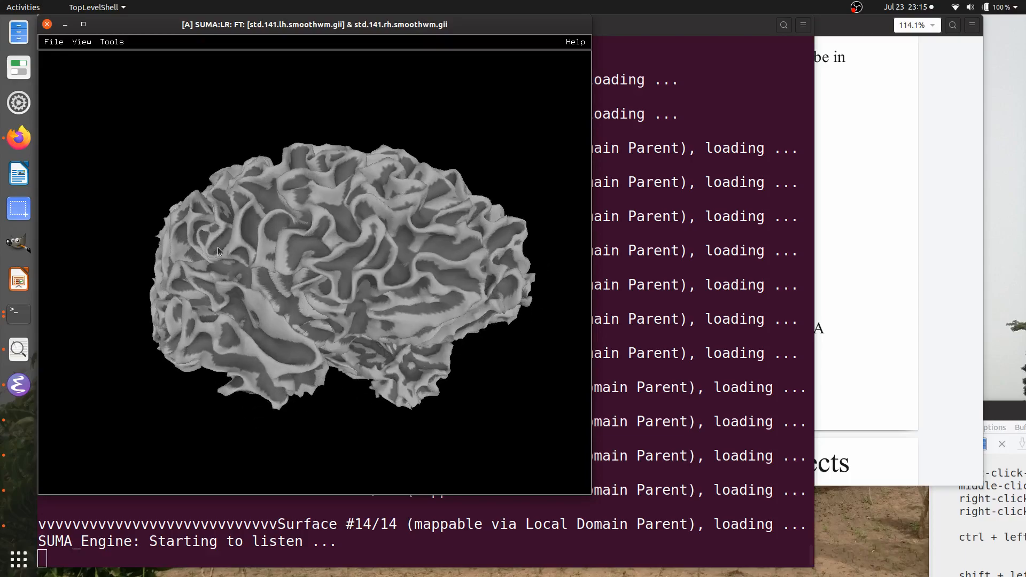
{"action": "key", "text": "Down"}
{"action": "key", "text": "Down"}
{"action": "key", "text": "Down"}
Step: Turn the brain surfaces horizontally in increments to examine both lateral sides
{"action": "key", "text": "Right"}
{"action": "key", "text": "Right"}
{"action": "key", "text": "Right"}
{"action": "key", "text": "Right"}
{"action": "key", "text": "Right"}
{"action": "key", "text": "Right"}
{"action": "key", "text": "Right"}
{"action": "key", "text": "Right"}
{"action": "key", "text": "Right"}
{"action": "key", "text": "Right"}
{"action": "key", "text": "Right"}
{"action": "key", "text": "Right"}
{"action": "key", "text": "Right"}
{"action": "key", "text": "Right"}
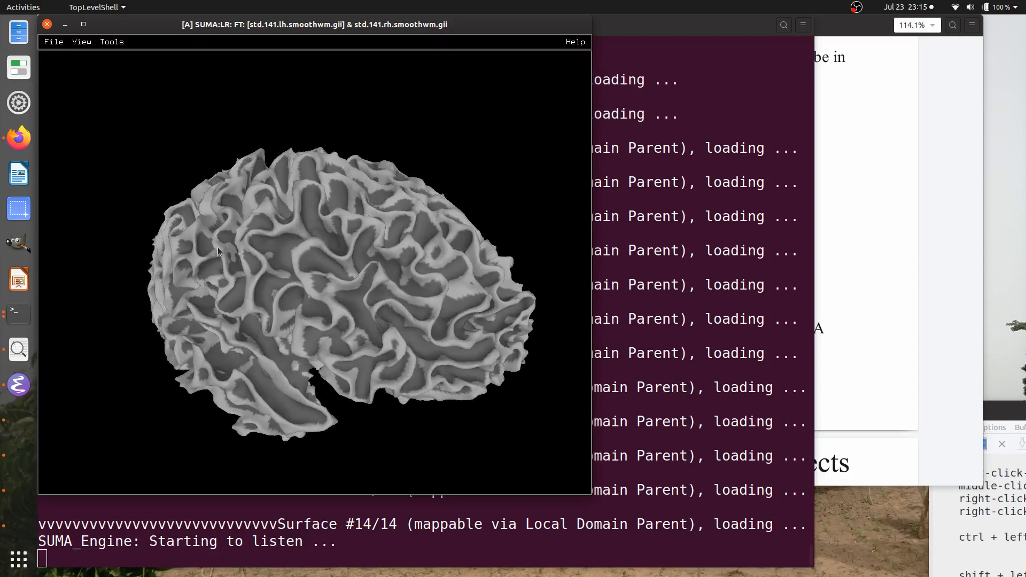
{"action": "key", "text": "Right"}
{"action": "key", "text": "Right"}
{"action": "key", "text": "Right"}
{"action": "key", "text": "Right"}
{"action": "key", "text": "Right"}
{"action": "key", "text": "Right"}
{"action": "key", "text": "Right"}
{"action": "key", "text": "Right"}
{"action": "key", "text": "Right"}
{"action": "key", "text": "Right"}
{"action": "key", "text": "Right"}
{"action": "key", "text": "Right"}
{"action": "key", "text": "Right"}
{"action": "key", "text": "Right"}
{"action": "key", "text": "Right"}
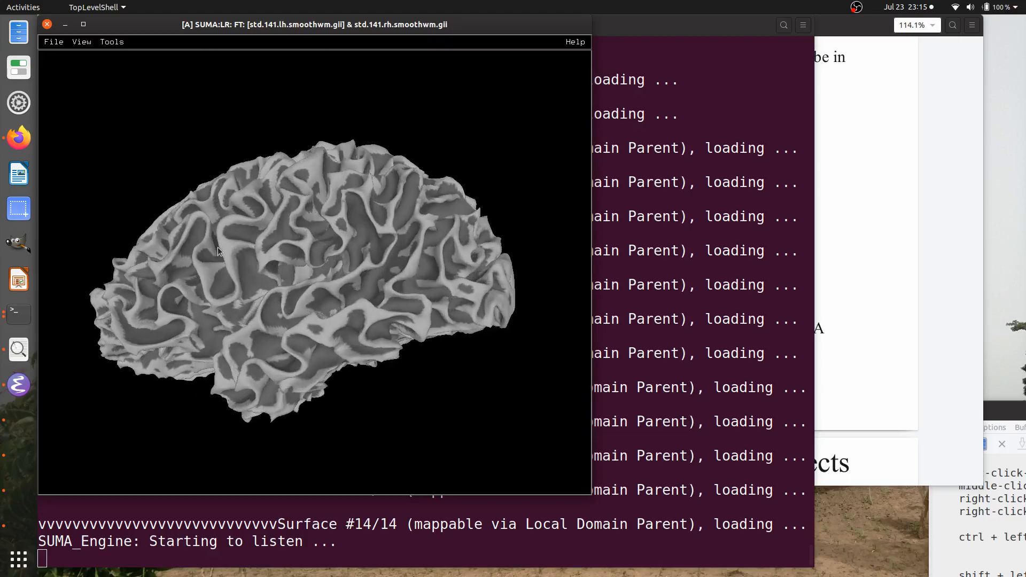
Step: Tilt the brain surfaces vertically in increments to examine them from above and from below
{"action": "key", "text": "Down"}
{"action": "key", "text": "Down"}
{"action": "key", "text": "Down"}
{"action": "key", "text": "Down"}
{"action": "key", "text": "Down"}
{"action": "key", "text": "Down"}
{"action": "key", "text": "Down"}
{"action": "key", "text": "Down"}
{"action": "key", "text": "Down"}
{"action": "key", "text": "Down"}
{"action": "key", "text": "Down"}
{"action": "key", "text": "Down"}
{"action": "key", "text": "Down"}
{"action": "key", "text": "Down"}
{"action": "key", "text": "Down"}
{"action": "key", "text": "Down"}
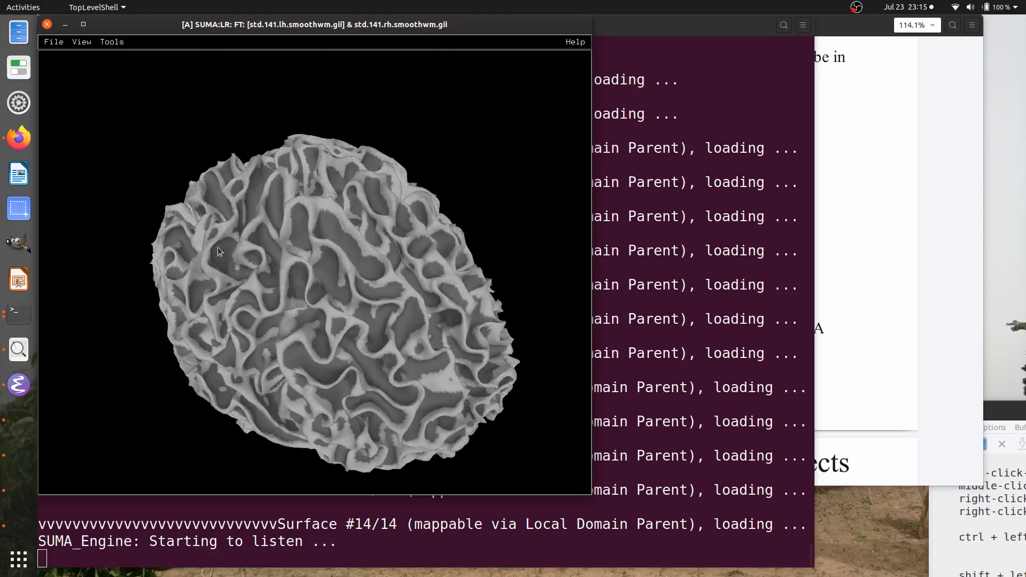
{"action": "key", "text": "Up"}
{"action": "key", "text": "Up"}
{"action": "key", "text": "Up"}
{"action": "key", "text": "Up"}
{"action": "key", "text": "Up"}
{"action": "key", "text": "Up"}
{"action": "key", "text": "Up"}
{"action": "key", "text": "Up"}
{"action": "key", "text": "Up"}
{"action": "key", "text": "Up"}
{"action": "key", "text": "Up"}
{"action": "key", "text": "Up"}
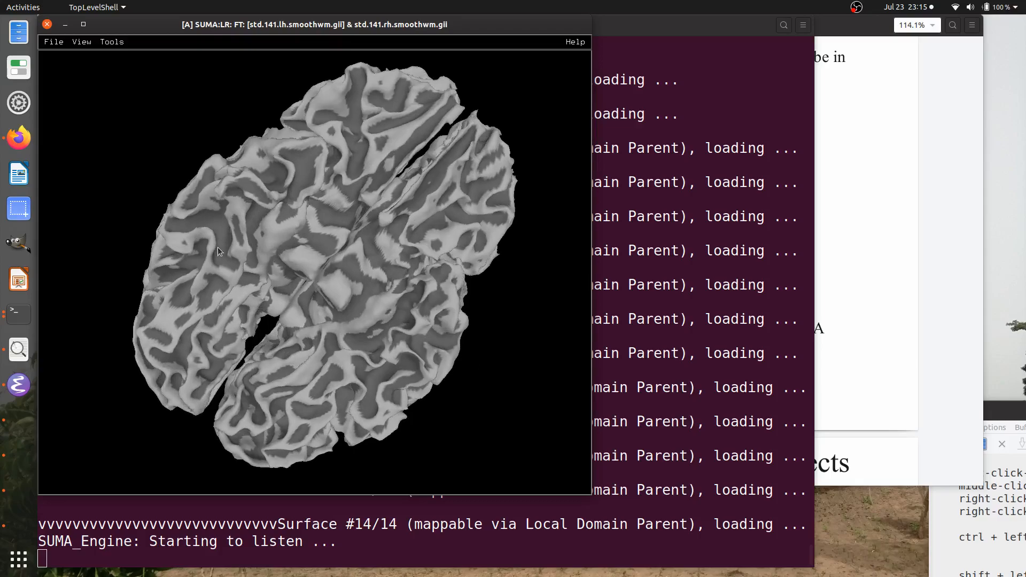
{"action": "key", "text": "Up"}
{"action": "key", "text": "Up"}
{"action": "key", "text": "Up"}
{"action": "key", "text": "Up"}
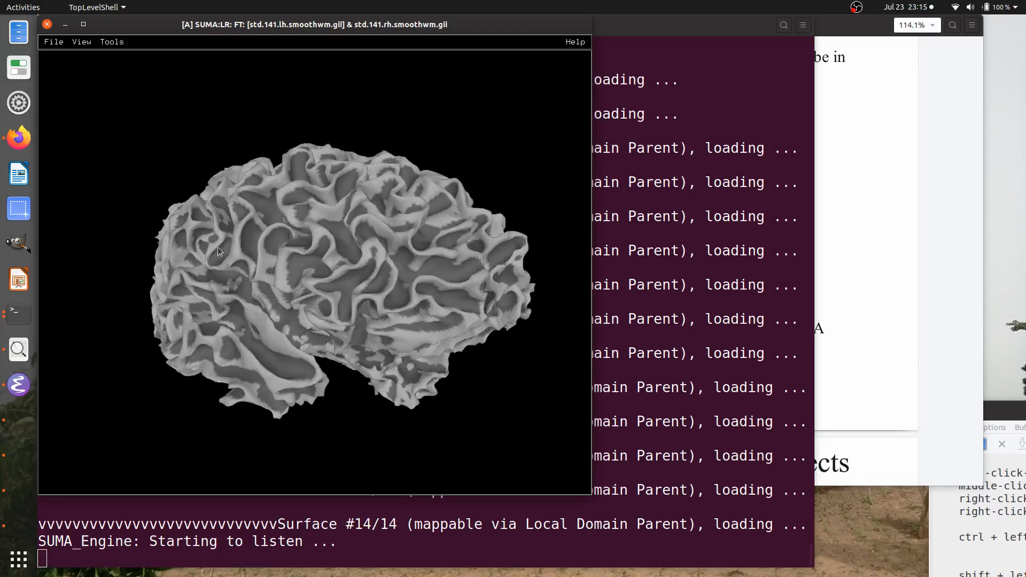
Step: Turn the brain to face forward and compare the preset superior and inferior views
{"action": "key", "text": "Left"}
{"action": "key", "text": "Left"}
{"action": "key", "text": "Left"}
{"action": "key", "text": "Left"}
{"action": "key", "text": "Left"}
{"action": "key", "text": "Left"}
{"action": "key", "text": "Left"}
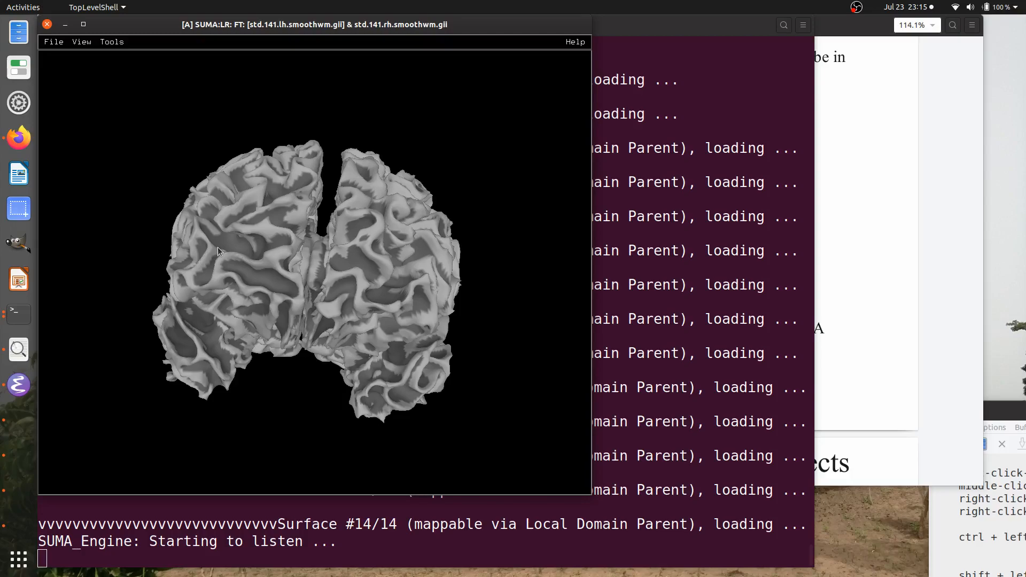
{"action": "key", "text": "ctrl+Up"}
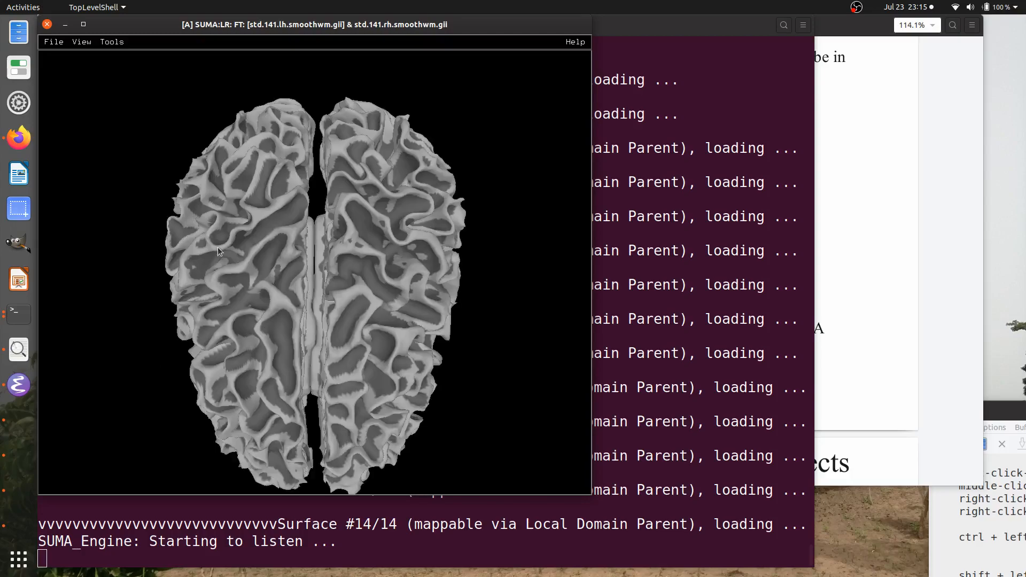
{"action": "key", "text": "ctrl+Down"}
{"action": "key", "text": "ctrl+Up"}
{"action": "key", "text": "ctrl+Down"}
{"action": "key", "text": "ctrl+Up"}
{"action": "key", "text": "ctrl+Down"}
{"action": "key", "text": "ctrl+Up"}
{"action": "key", "text": "ctrl+Down"}
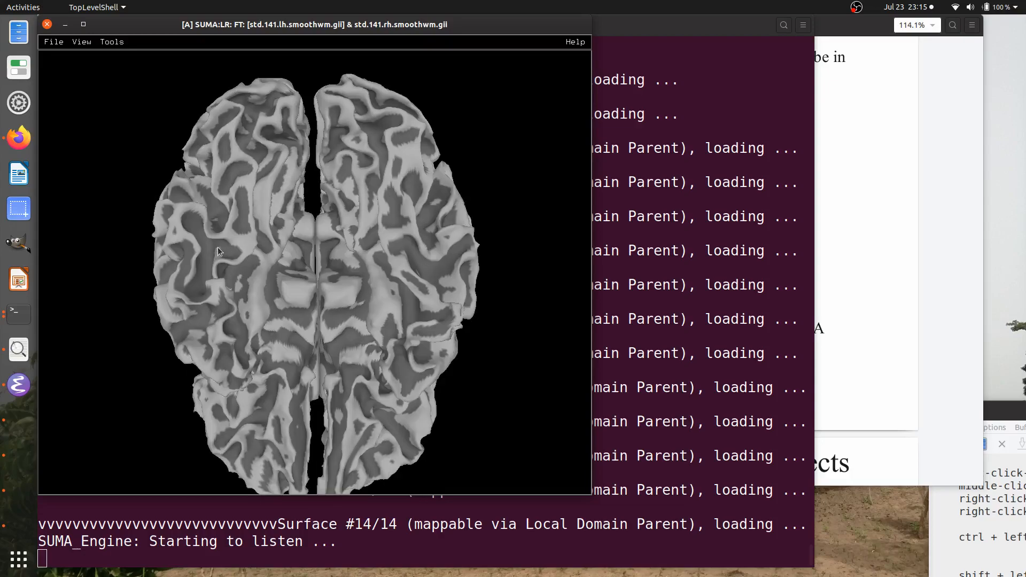
Step: Compare the preset left and right lateral views of the brain surfaces, ending on the left
{"action": "key", "text": "ctrl+Left"}
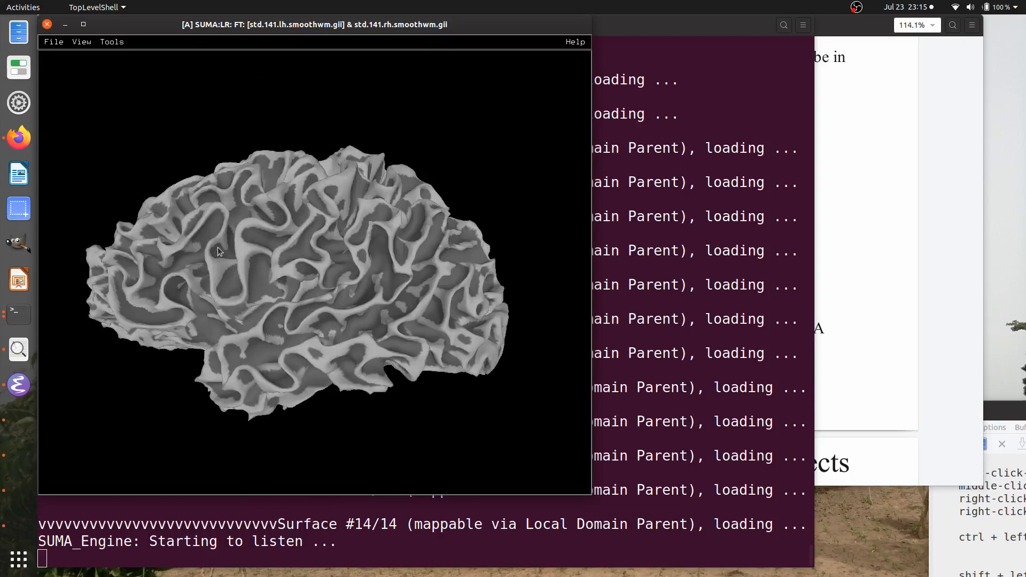
{"action": "key", "text": "ctrl+Right"}
{"action": "key", "text": "ctrl+Left"}
{"action": "key", "text": "ctrl+Right"}
{"action": "key", "text": "ctrl+Left"}
{"action": "key", "text": "ctrl+Right"}
{"action": "key", "text": "ctrl+Left"}
Step: Compare the preset anterior and posterior views of the brain surfaces, ending with a slight turn from the front
{"action": "key", "text": "Left"}
{"action": "key", "text": "Left"}
{"action": "key", "text": "Left"}
{"action": "key", "text": "ctrl+shift+Up"}
{"action": "key", "text": "ctrl+shift+Down"}
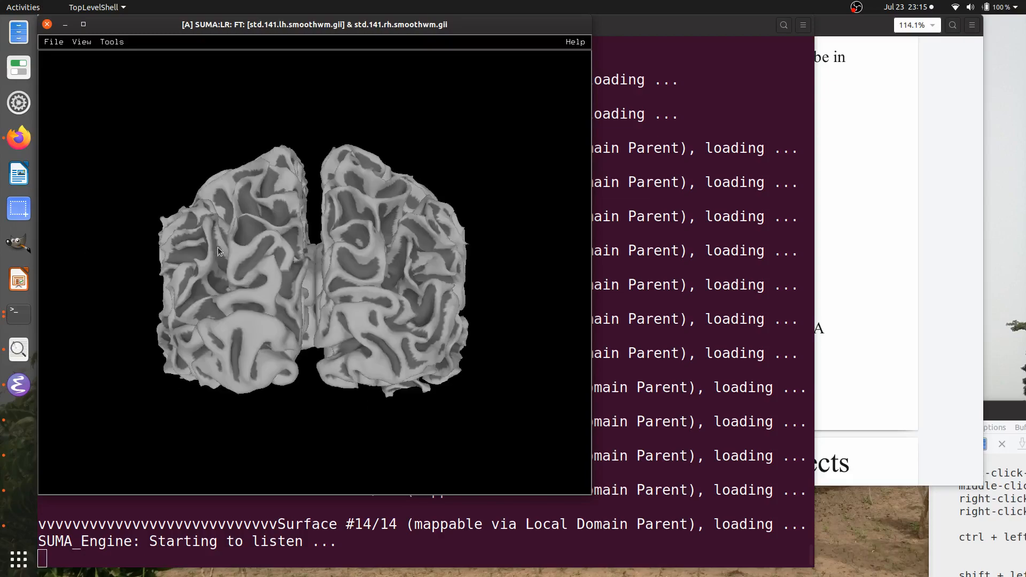
{"action": "key", "text": "ctrl+shift+Up"}
{"action": "key", "text": "ctrl+shift+Down"}
{"action": "key", "text": "ctrl+shift+Up"}
{"action": "key", "text": "ctrl+shift+Down"}
{"action": "key", "text": "ctrl+shift+Up"}
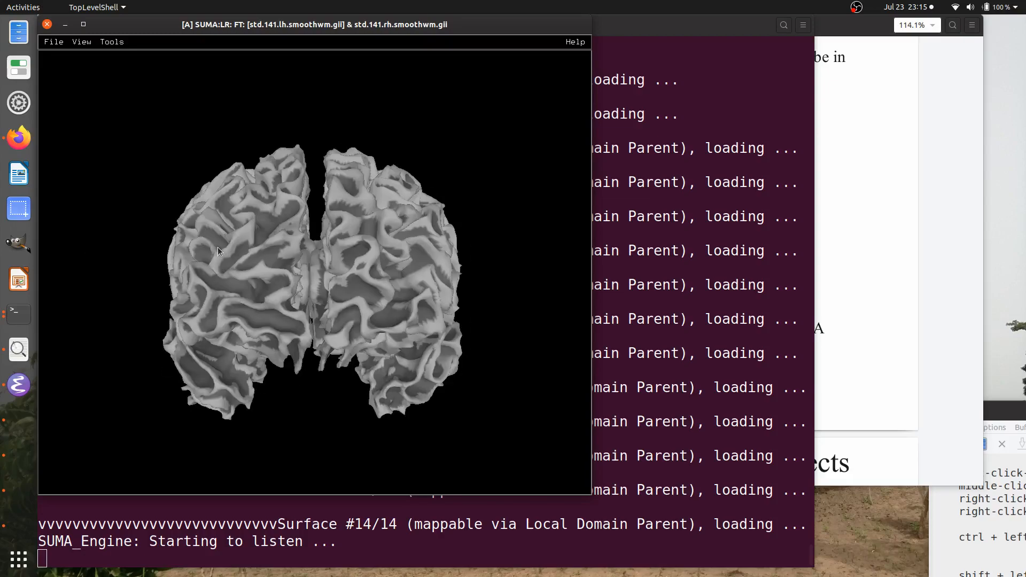
{"action": "key", "text": "ctrl+shift+Down"}
{"action": "key", "text": "ctrl+shift+Up"}
{"action": "key", "text": "ctrl+shift+Down"}
{"action": "key", "text": "ctrl+shift+Up"}
{"action": "key", "text": "Left"}
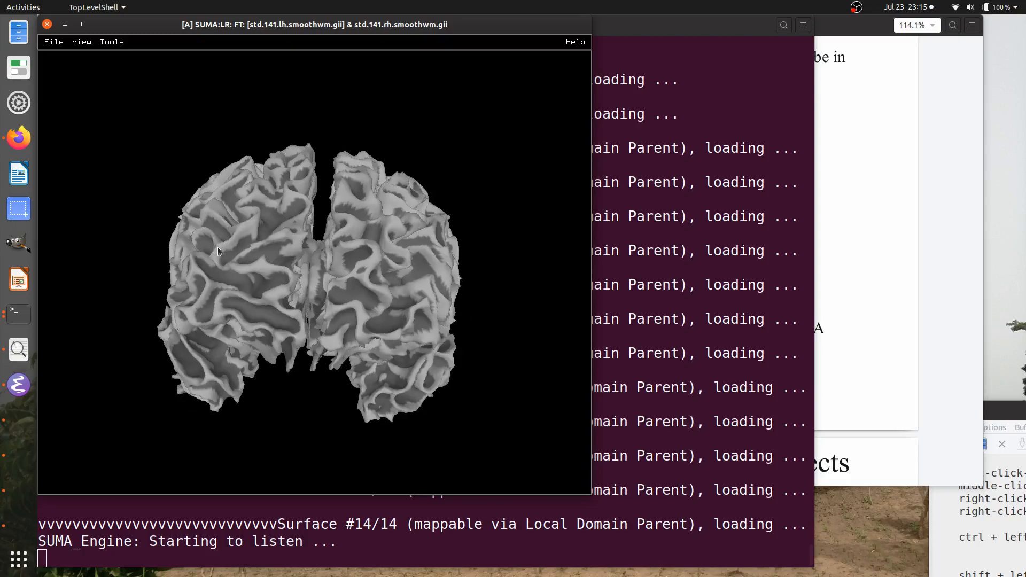
Step: Cycle the brain surfaces through the preset coronal and superior views, ending on the right lateral view
{"action": "key", "text": "ctrl+shift+Up"}
{"action": "key", "text": "ctrl+Up"}
{"action": "key", "text": "ctrl+Right"}
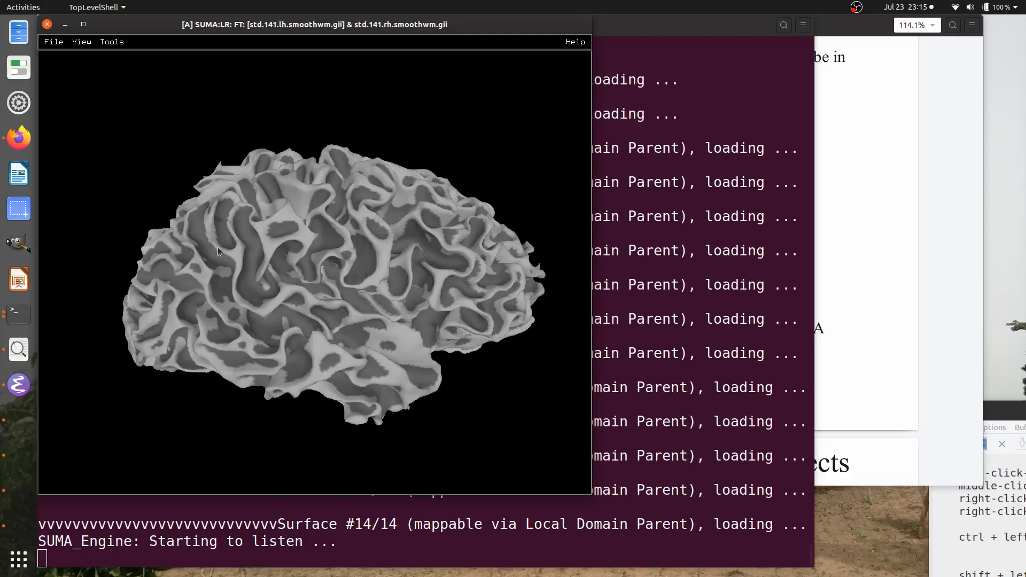
Step: Cycle the brain surfaces through the preset left lateral, superior and inferior views, ending on the inferior view
{"action": "key", "text": "ctrl+Left"}
{"action": "key", "text": "ctrl+Up"}
{"action": "key", "text": "ctrl+Down"}
{"action": "key", "text": "ctrl+Up"}
{"action": "key", "text": "ctrl+Left"}
{"action": "key", "text": "ctrl+Up"}
{"action": "key", "text": "ctrl+Down"}
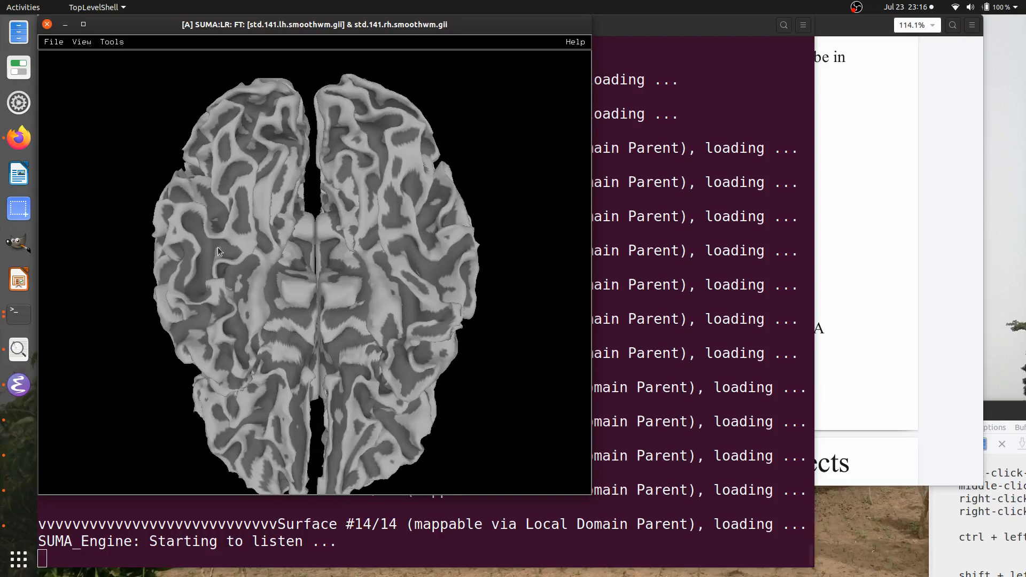
Step: Switch to the preset coronal view, rotate the brain partway sideways, and restore the coronal view
{"action": "key", "text": "ctrl+shift+Up"}
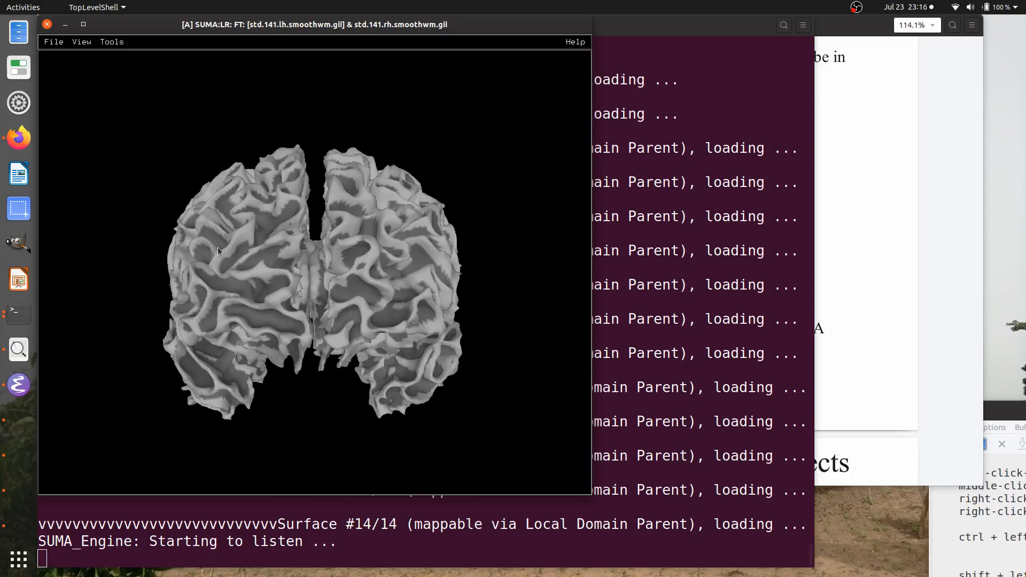
{"action": "key", "text": "Right"}
{"action": "key", "text": "Right"}
{"action": "key", "text": "Right"}
{"action": "key", "text": "Right"}
{"action": "key", "text": "Right"}
{"action": "key", "text": "Right"}
{"action": "key", "text": "Right"}
{"action": "key", "text": "Right"}
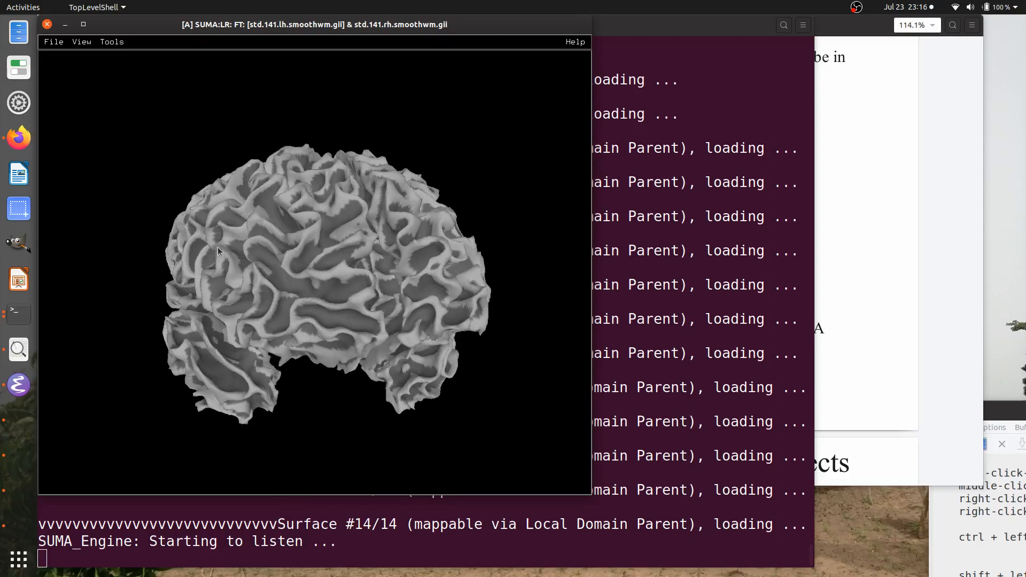
{"action": "key", "text": "ctrl+shift+Up"}
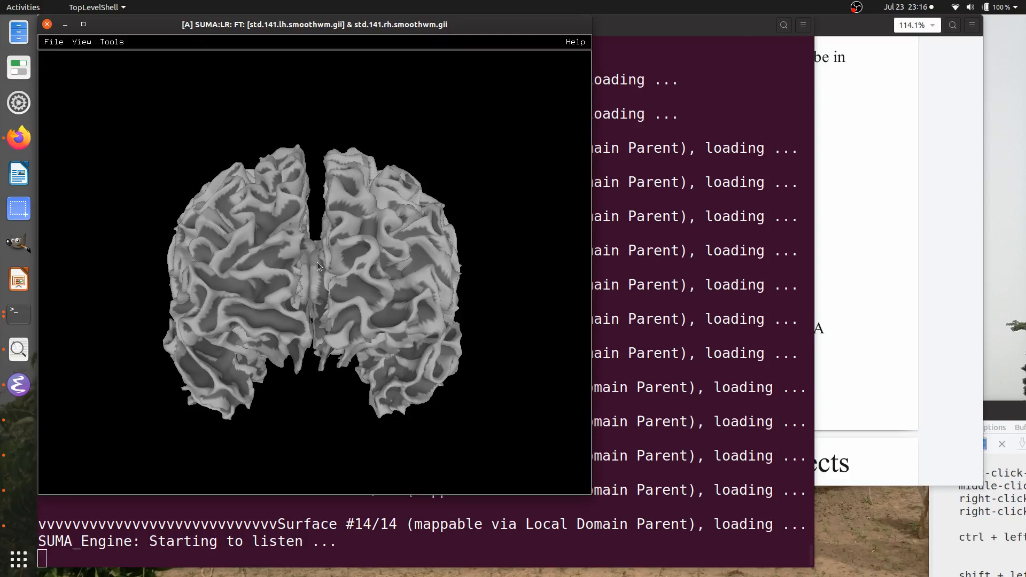
Step: Pan the brain surfaces horizontally back and forth across the viewer, ending close to the centre
{"action": "key", "text": "shift+Left"}
{"action": "key", "text": "shift+Left"}
{"action": "key", "text": "shift+Left"}
{"action": "key", "text": "shift+Left"}
{"action": "key", "text": "shift+Left"}
{"action": "key", "text": "shift+Left"}
{"action": "key", "text": "shift+Left"}
{"action": "key", "text": "shift+Left"}
{"action": "key", "text": "shift+Left"}
{"action": "key", "text": "shift+Right"}
{"action": "key", "text": "shift+Right"}
{"action": "key", "text": "shift+Right"}
{"action": "key", "text": "shift+Right"}
{"action": "key", "text": "shift+Right"}
{"action": "key", "text": "shift+Right"}
{"action": "key", "text": "shift+Right"}
{"action": "key", "text": "shift+Right"}
{"action": "key", "text": "shift+Right"}
{"action": "key", "text": "shift+Right"}
{"action": "key", "text": "shift+Right"}
{"action": "key", "text": "shift+Right"}
{"action": "key", "text": "shift+Right"}
{"action": "key", "text": "shift+Right"}
{"action": "key", "text": "shift+Right"}
{"action": "key", "text": "shift+Right"}
{"action": "key", "text": "shift+Right"}
{"action": "key", "text": "shift+Right"}
{"action": "key", "text": "shift+Right"}
{"action": "key", "text": "shift+Right"}
{"action": "key", "text": "shift+Right"}
{"action": "key", "text": "shift+Right"}
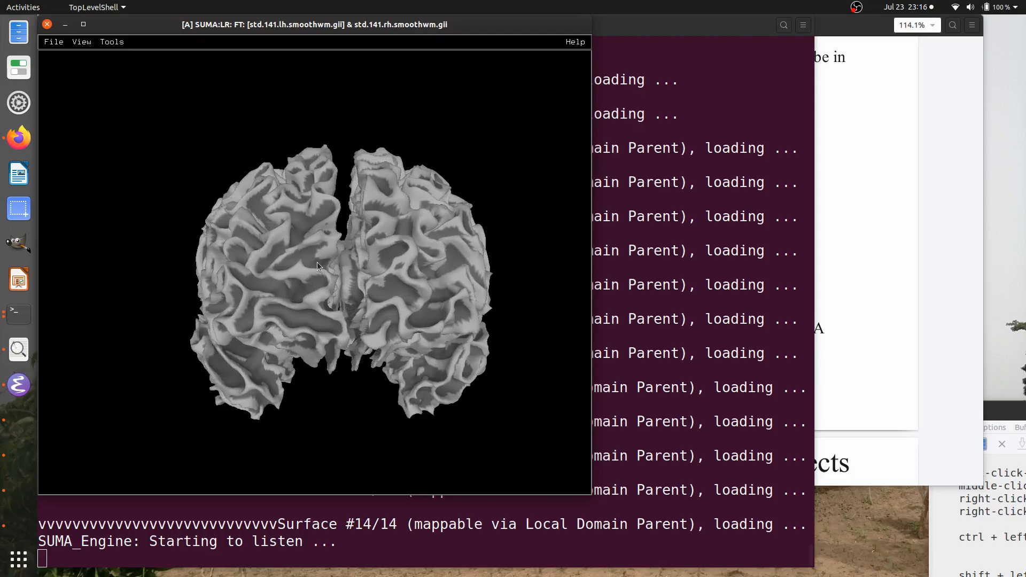
{"action": "key", "text": "shift+Left"}
{"action": "key", "text": "shift+Left"}
{"action": "key", "text": "shift+Left"}
{"action": "key", "text": "shift+Left"}
{"action": "key", "text": "shift+Left"}
{"action": "key", "text": "shift+Left"}
{"action": "key", "text": "shift+Left"}
{"action": "key", "text": "shift+Left"}
{"action": "key", "text": "shift+Left"}
{"action": "key", "text": "shift+Left"}
{"action": "key", "text": "shift+Left"}
{"action": "key", "text": "shift+Left"}
{"action": "key", "text": "shift+Left"}
{"action": "key", "text": "shift+Left"}
{"action": "key", "text": "shift+Left"}
{"action": "key", "text": "shift+Left"}
{"action": "key", "text": "shift+Left"}
{"action": "key", "text": "shift+Left"}
{"action": "key", "text": "shift+Left"}
{"action": "key", "text": "shift+Left"}
{"action": "key", "text": "shift+Left"}
{"action": "key", "text": "shift+Left"}
{"action": "key", "text": "shift+Left"}
{"action": "key", "text": "shift+Left"}
{"action": "key", "text": "shift+Left"}
{"action": "key", "text": "shift+Left"}
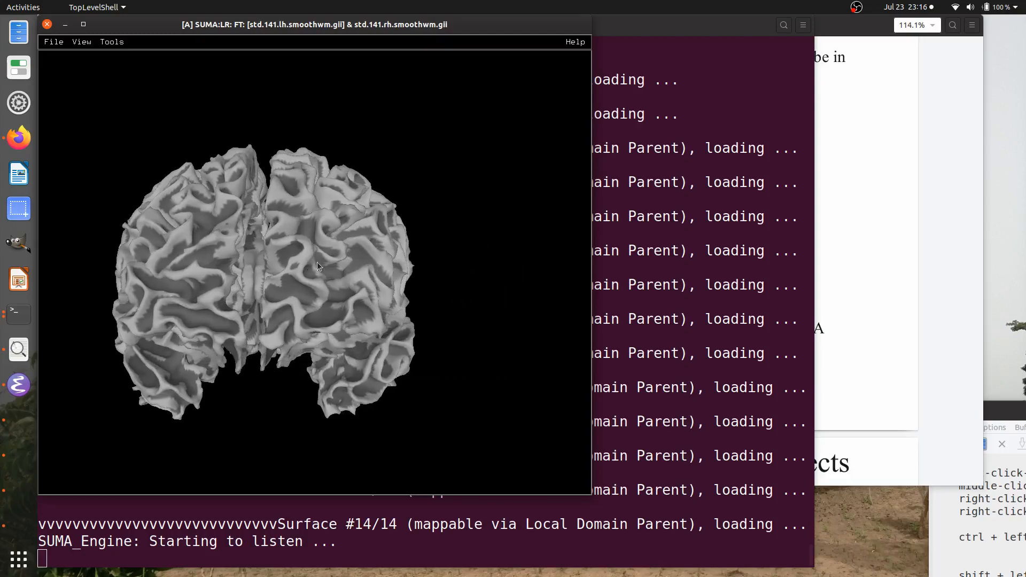
{"action": "key", "text": "shift+Right"}
{"action": "key", "text": "shift+Right"}
{"action": "key", "text": "shift+Right"}
{"action": "key", "text": "shift+Right"}
{"action": "key", "text": "shift+Right"}
{"action": "key", "text": "shift+Right"}
{"action": "key", "text": "shift+Right"}
{"action": "key", "text": "shift+Right"}
{"action": "key", "text": "shift+Right"}
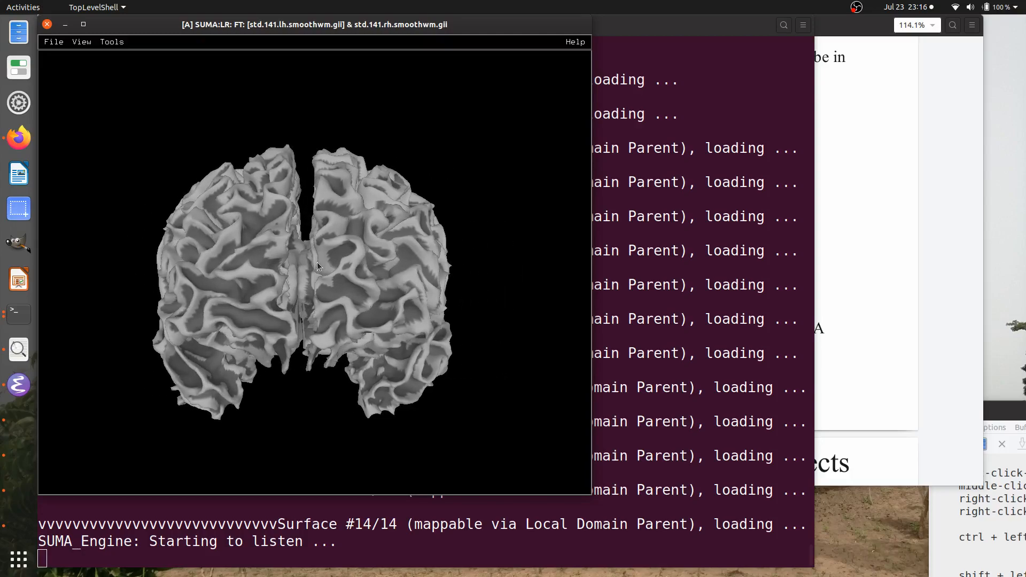
Step: Pan the brain surfaces up and down in the viewer, finishing with a small shift back towards the centre
{"action": "key", "text": "shift+Up"}
{"action": "key", "text": "shift+Up"}
{"action": "key", "text": "shift+Up"}
{"action": "key", "text": "shift+Up"}
{"action": "key", "text": "shift+Up"}
{"action": "key", "text": "shift+Up"}
{"action": "key", "text": "shift+Up"}
{"action": "key", "text": "shift+Up"}
{"action": "key", "text": "shift+Up"}
{"action": "key", "text": "shift+Up"}
{"action": "key", "text": "shift+Up"}
{"action": "key", "text": "shift+Up"}
{"action": "key", "text": "shift+Up"}
{"action": "key", "text": "shift+Up"}
{"action": "key", "text": "shift+Down"}
{"action": "key", "text": "shift+Down"}
{"action": "key", "text": "shift+Down"}
{"action": "key", "text": "shift+Down"}
{"action": "key", "text": "shift+Down"}
{"action": "key", "text": "shift+Down"}
{"action": "key", "text": "shift+Down"}
{"action": "key", "text": "shift+Down"}
{"action": "key", "text": "shift+Down"}
{"action": "key", "text": "shift+Down"}
{"action": "key", "text": "shift+Down"}
{"action": "key", "text": "shift+Down"}
{"action": "key", "text": "shift+Down"}
{"action": "key", "text": "shift+Down"}
{"action": "key", "text": "shift+Down"}
{"action": "key", "text": "shift+Down"}
{"action": "key", "text": "shift+Down"}
{"action": "key", "text": "shift+Down"}
{"action": "key", "text": "shift+Down"}
{"action": "key", "text": "shift+Down"}
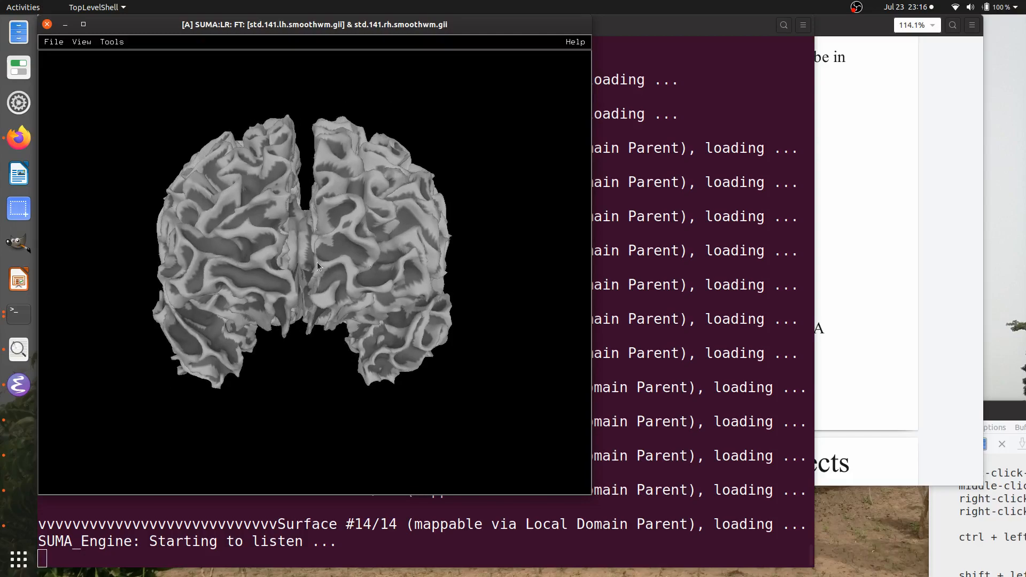
{"action": "key", "text": "shift+Up"}
{"action": "key", "text": "shift+Up"}
{"action": "key", "text": "shift+Up"}
{"action": "key", "text": "shift+Up"}
{"action": "key", "text": "shift+Up"}
{"action": "key", "text": "shift+Up"}
{"action": "key", "text": "shift+Up"}
{"action": "key", "text": "shift+Up"}
{"action": "key", "text": "shift+Up"}
{"action": "key", "text": "shift+Up"}
{"action": "key", "text": "shift+Up"}
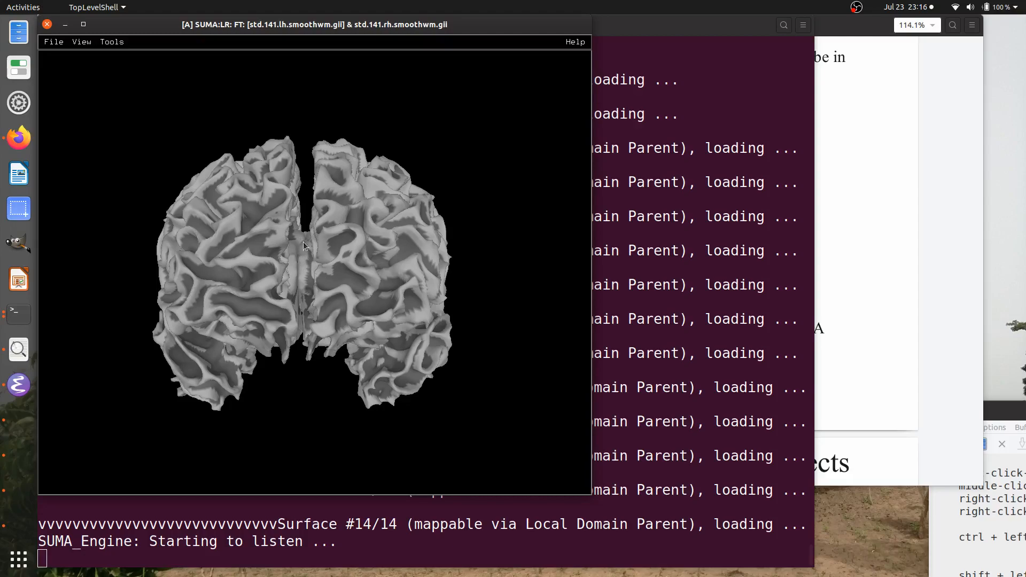
{"action": "left_click_drag", "start_coordinate": [325, 252], "coordinate": [357, 244]}
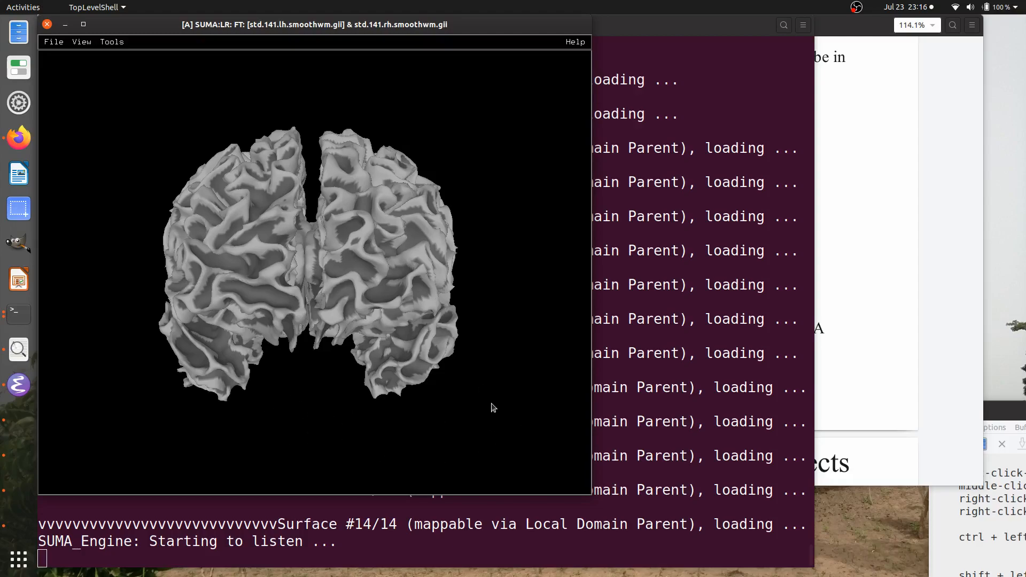
Step: Zoom the brain surfaces far out and back in repeatedly, ending with the whole brain filling most of the viewer
{"action": "scroll", "coordinate": [492, 408], "scroll_direction": "down", "scroll_amount": 6}
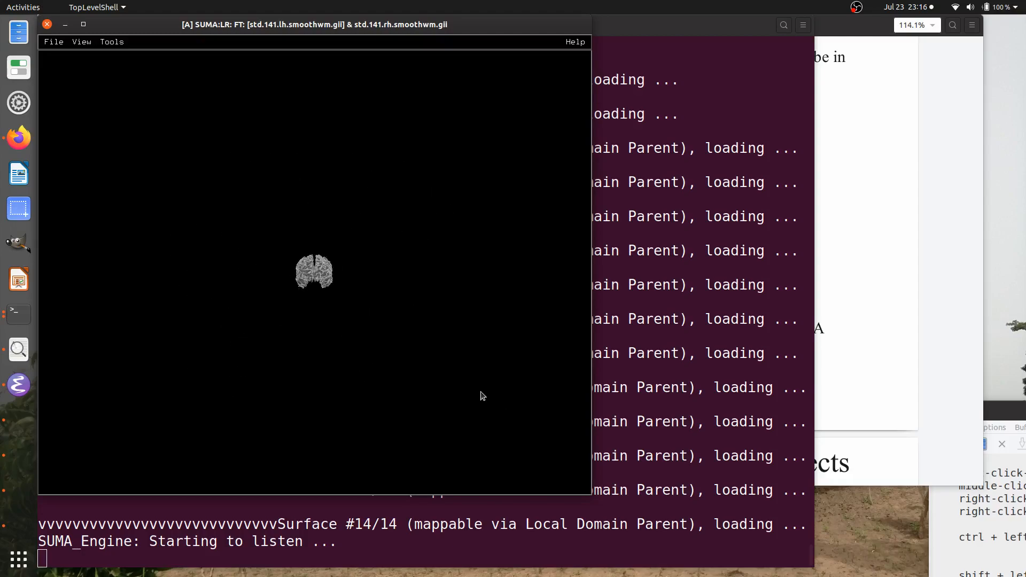
{"action": "scroll", "coordinate": [482, 396], "scroll_direction": "down", "scroll_amount": 2}
{"action": "scroll", "coordinate": [482, 394], "scroll_direction": "up", "scroll_amount": 8}
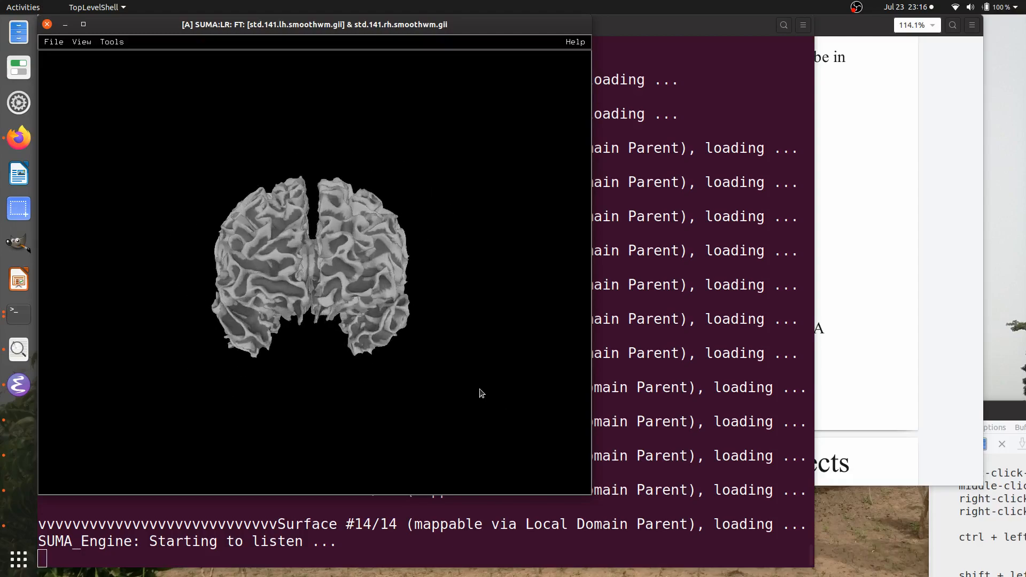
{"action": "scroll", "coordinate": [481, 393], "scroll_direction": "up", "scroll_amount": 5}
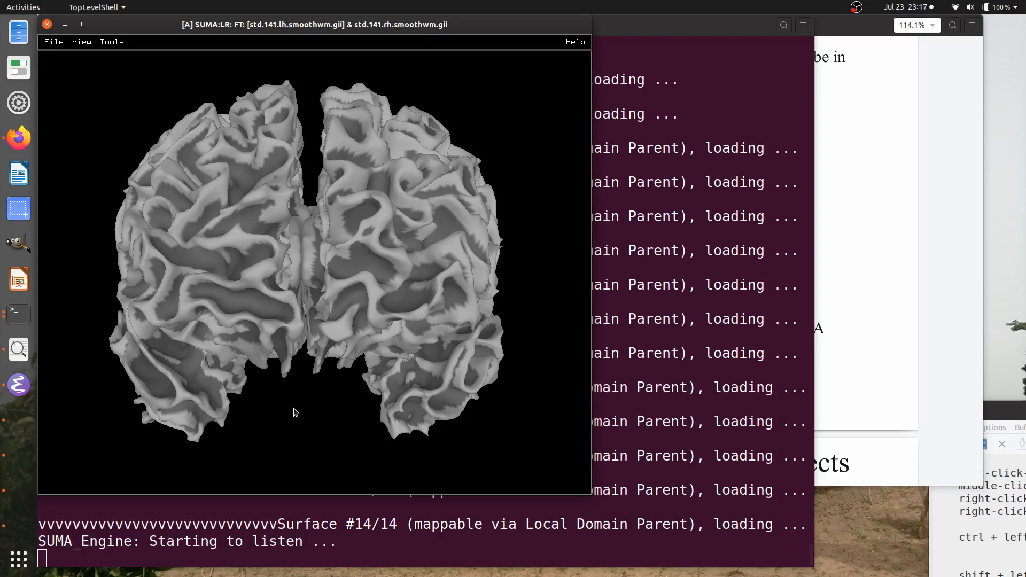
{"action": "scroll", "coordinate": [295, 412], "scroll_direction": "down", "scroll_amount": 6}
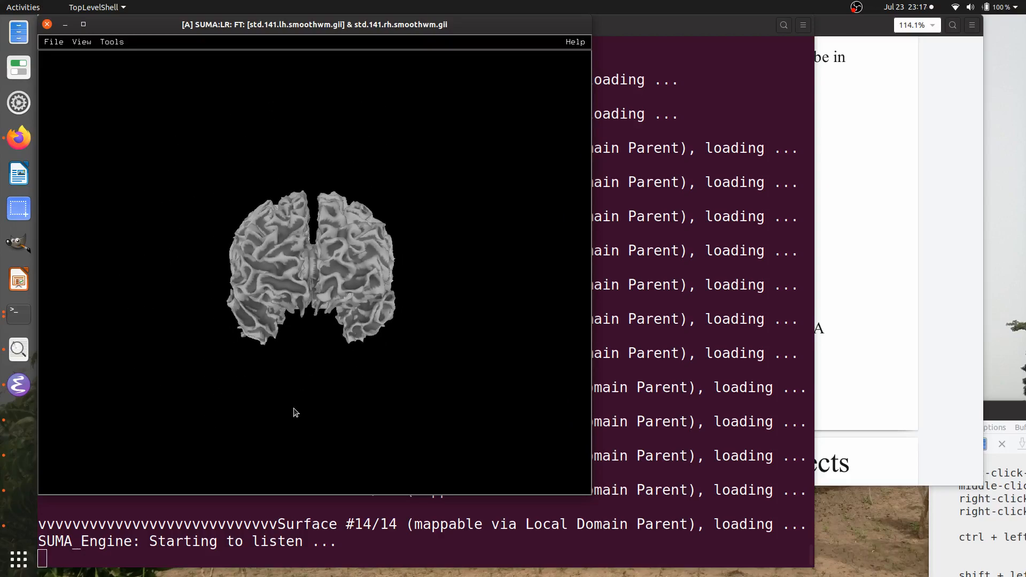
{"action": "scroll", "coordinate": [296, 411], "scroll_direction": "down", "scroll_amount": 5}
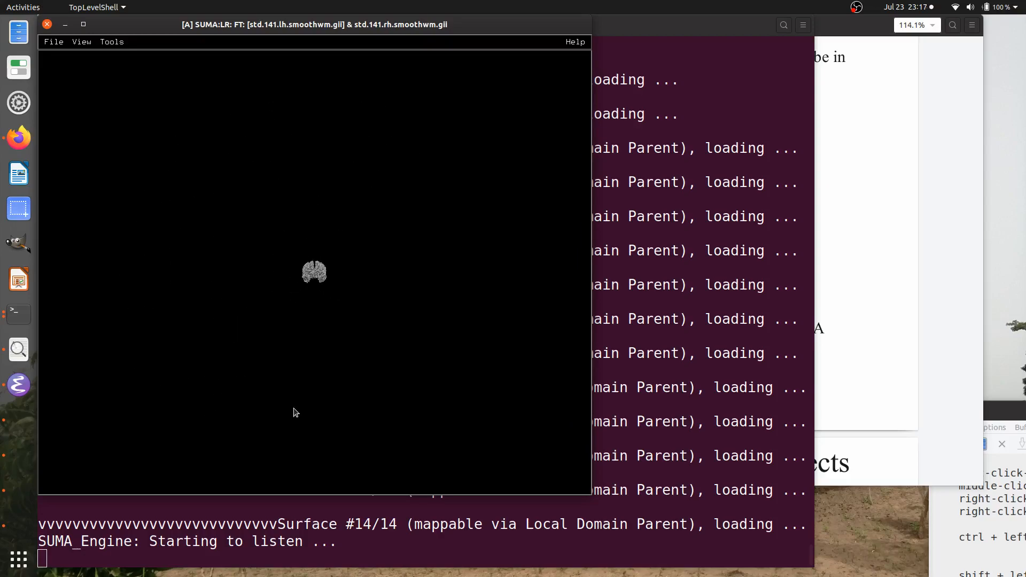
{"action": "scroll", "coordinate": [296, 412], "scroll_direction": "up", "scroll_amount": 10}
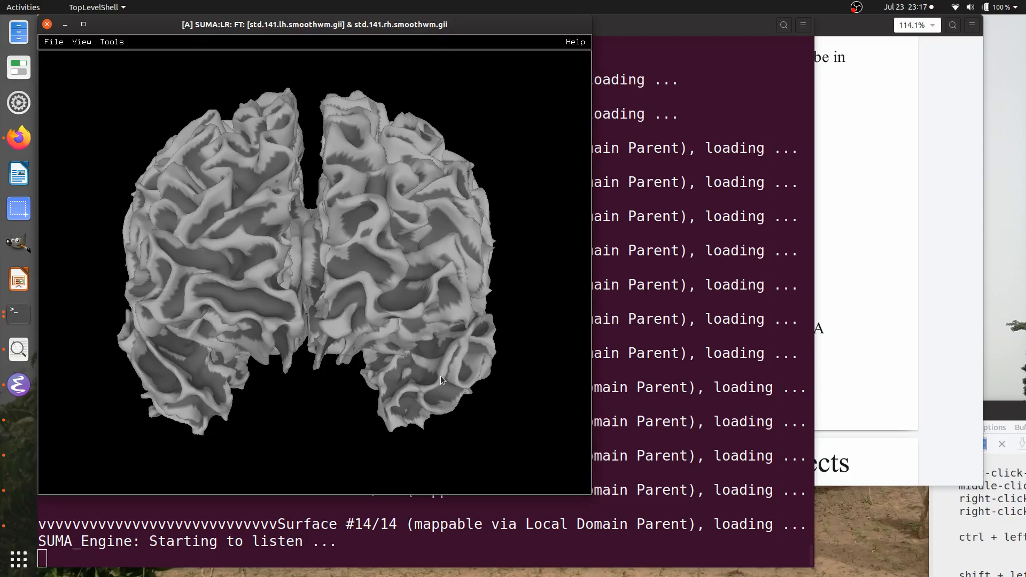
{"action": "scroll", "coordinate": [440, 376], "scroll_direction": "down", "scroll_amount": 2}
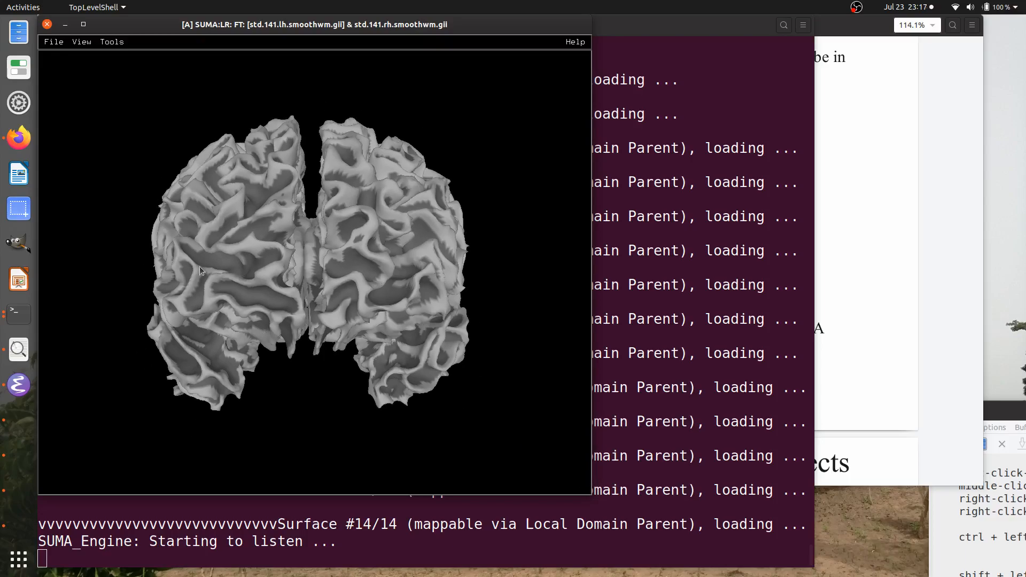
Step: Rotate the brain freely between lateral and front-facing orientations, ending nearly front-on with a slight tilt and turn
{"action": "left_click_drag", "start_coordinate": [199, 266], "coordinate": [345, 198]}
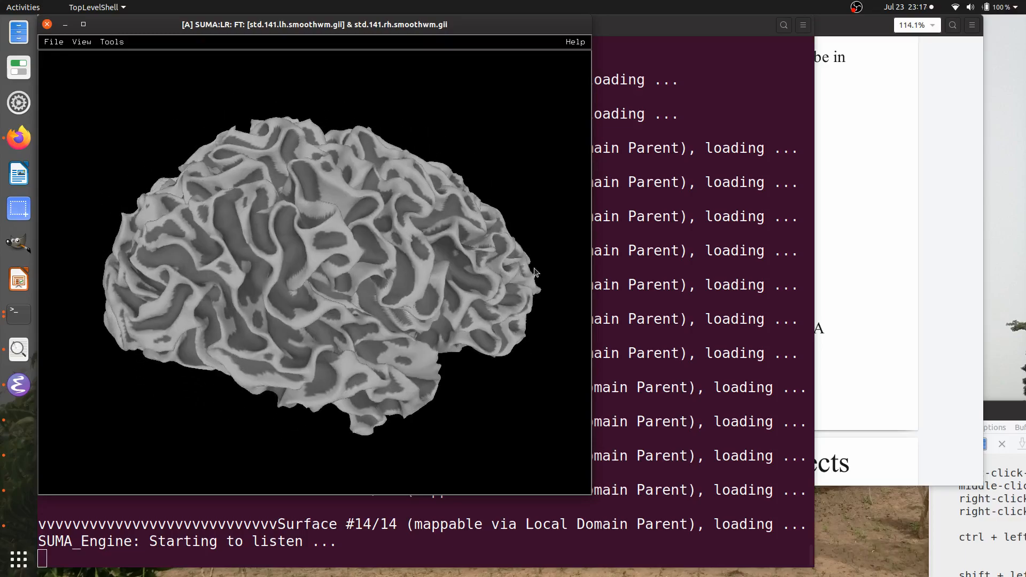
{"action": "left_click_drag", "start_coordinate": [535, 273], "coordinate": [299, 189]}
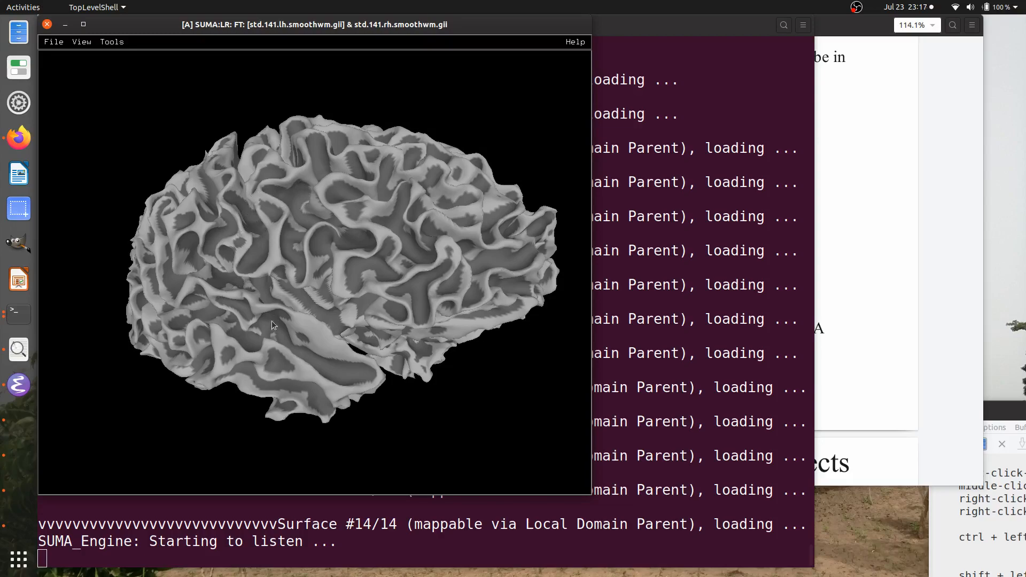
{"action": "left_click_drag", "start_coordinate": [352, 386], "coordinate": [469, 318]}
{"action": "left_click_drag", "start_coordinate": [331, 307], "coordinate": [201, 245]}
{"action": "left_click_drag", "start_coordinate": [142, 267], "coordinate": [287, 247]}
{"action": "left_click_drag", "start_coordinate": [495, 255], "coordinate": [327, 210]}
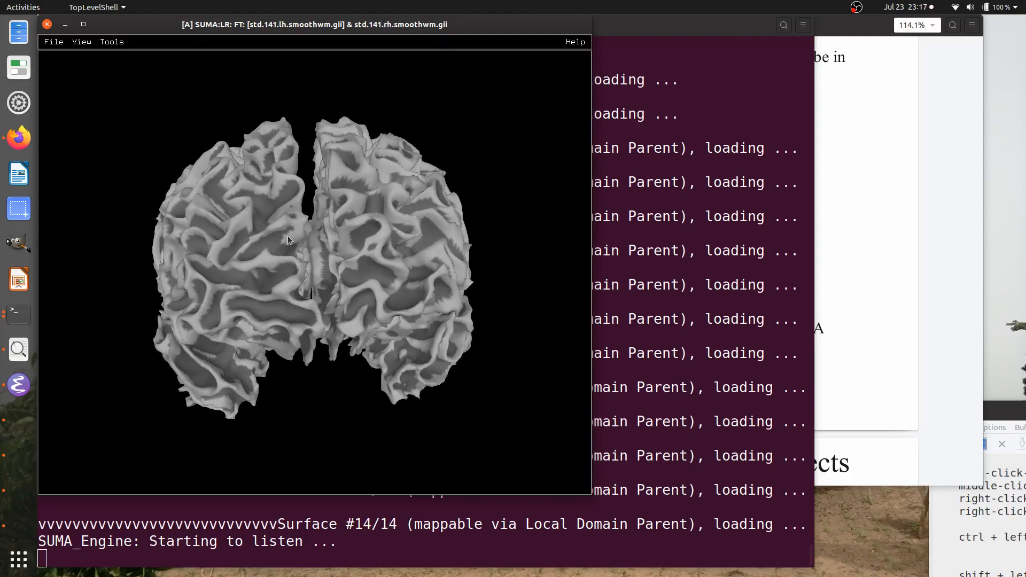
{"action": "left_click_drag", "start_coordinate": [404, 276], "coordinate": [429, 322]}
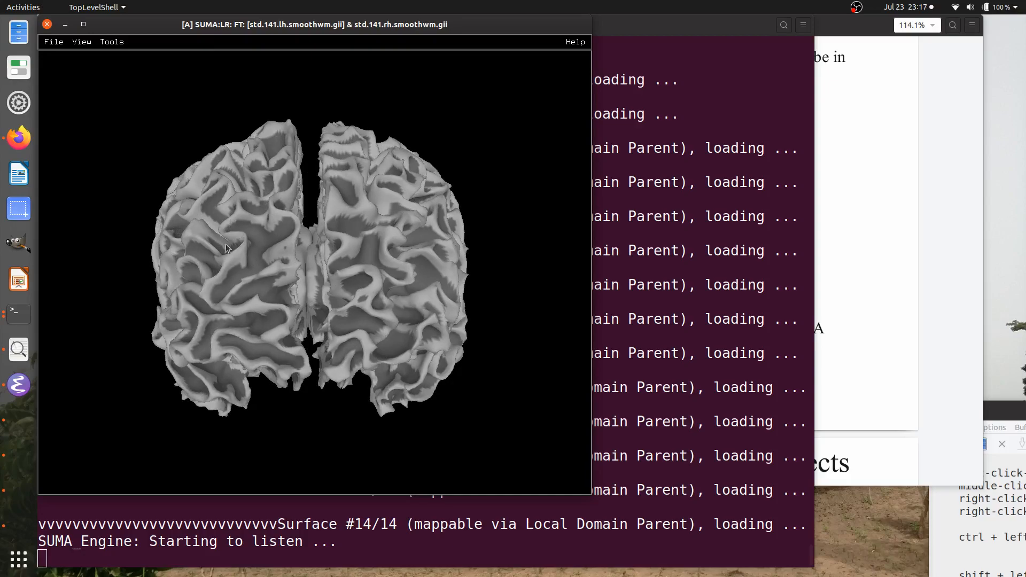
{"action": "mouse_move", "coordinate": [210, 239]}
{"action": "left_mouse_down"}
{"action": "mouse_move", "coordinate": [329, 244]}
{"action": "mouse_move", "coordinate": [200, 234]}
{"action": "left_mouse_up"}
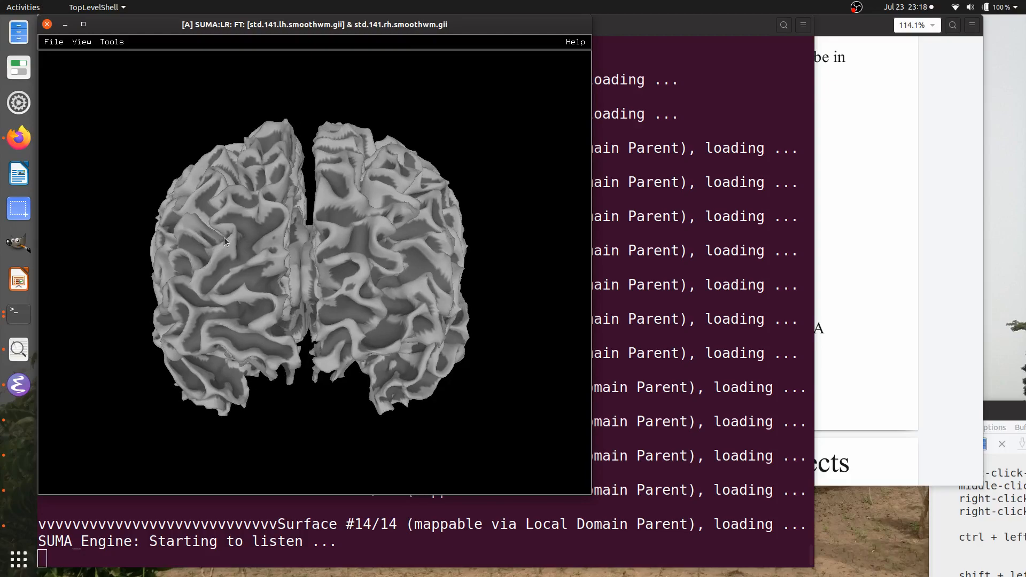
{"action": "left_click_drag", "start_coordinate": [363, 268], "coordinate": [303, 267]}
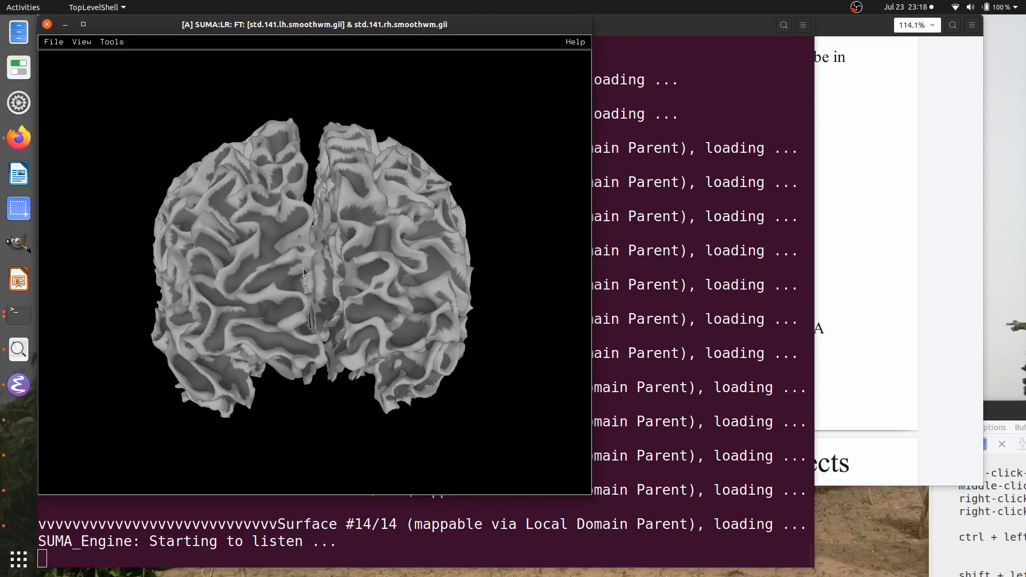
Step: Toggle the left hemisphere's visibility, ending with only the right hemisphere displayed
{"action": "key", "text": "bracketleft"}
{"action": "key", "text": "bracketleft"}
{"action": "key", "text": "bracketleft"}
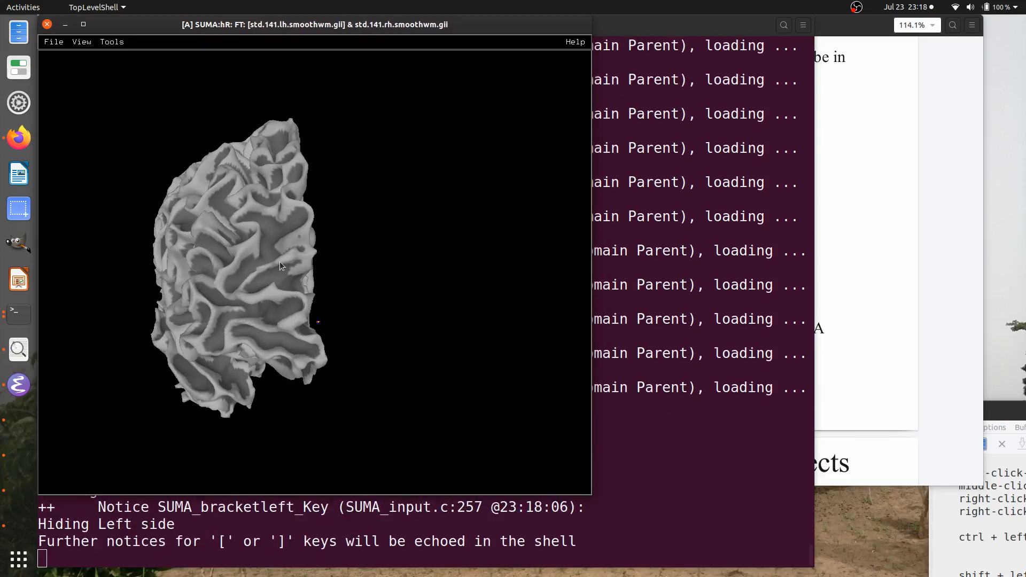
{"action": "key", "text": "bracketleft"}
{"action": "key", "text": "bracketleft"}
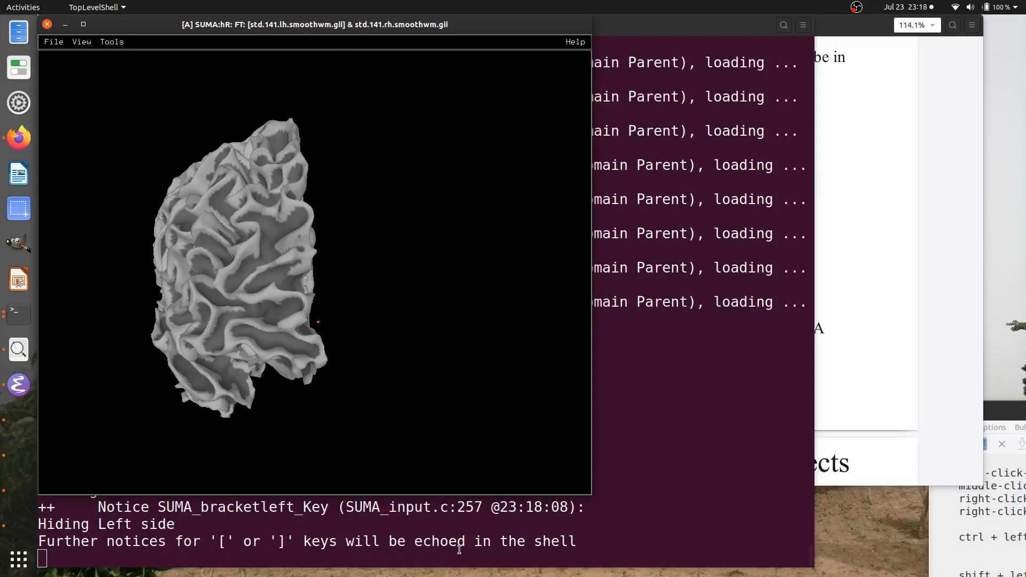
Step: Show the left hemisphere again and keep toggling it off and on, ending with both hemispheres displayed
{"action": "key", "text": "bracketleft"}
{"action": "key", "text": "bracketleft"}
{"action": "key", "text": "bracketleft"}
{"action": "key", "text": "bracketleft"}
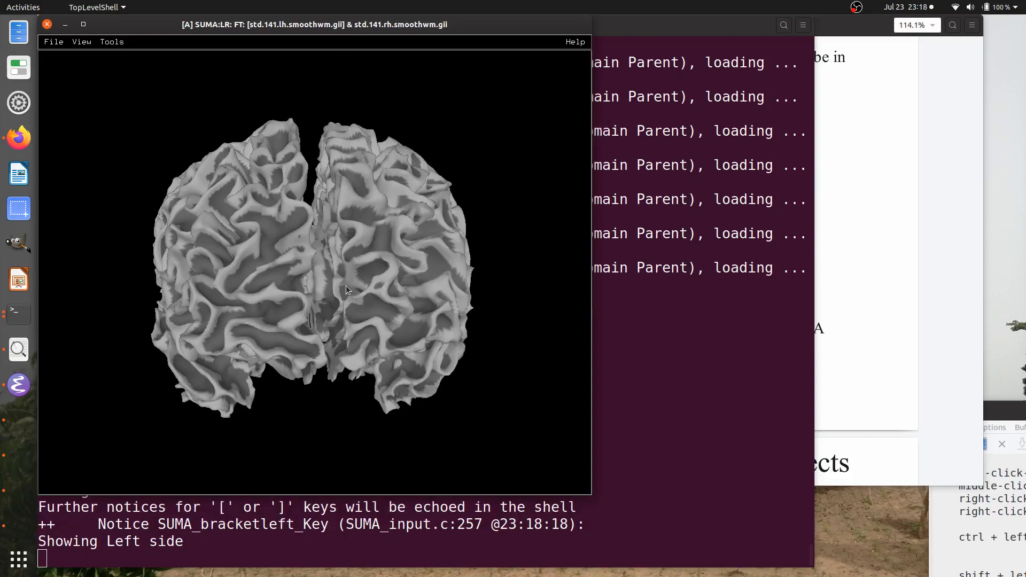
{"action": "key", "text": "bracketleft"}
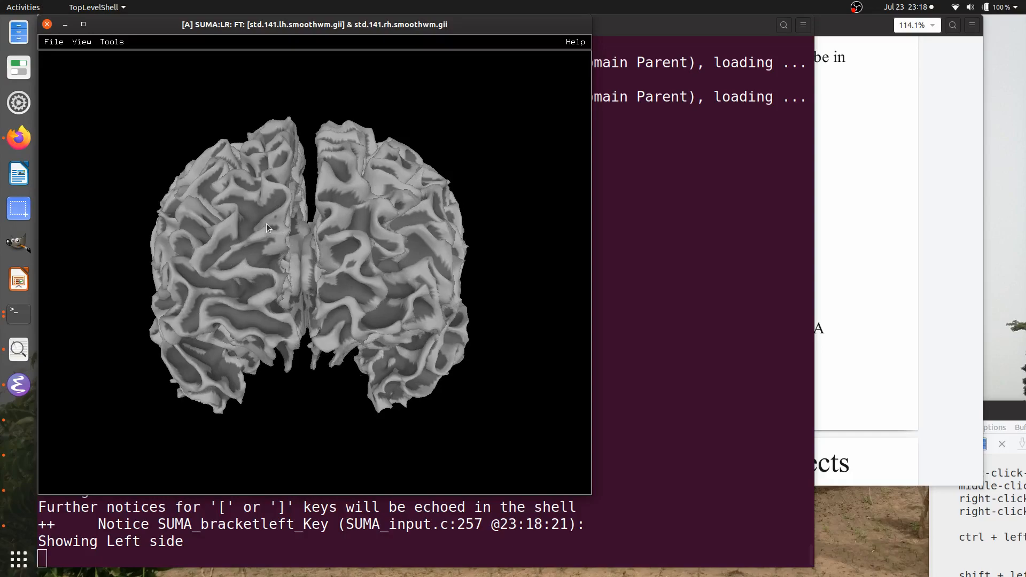
{"action": "key", "text": "bracketleft"}
{"action": "key", "text": "bracketleft"}
{"action": "key", "text": "bracketleft"}
{"action": "key", "text": "bracketleft"}
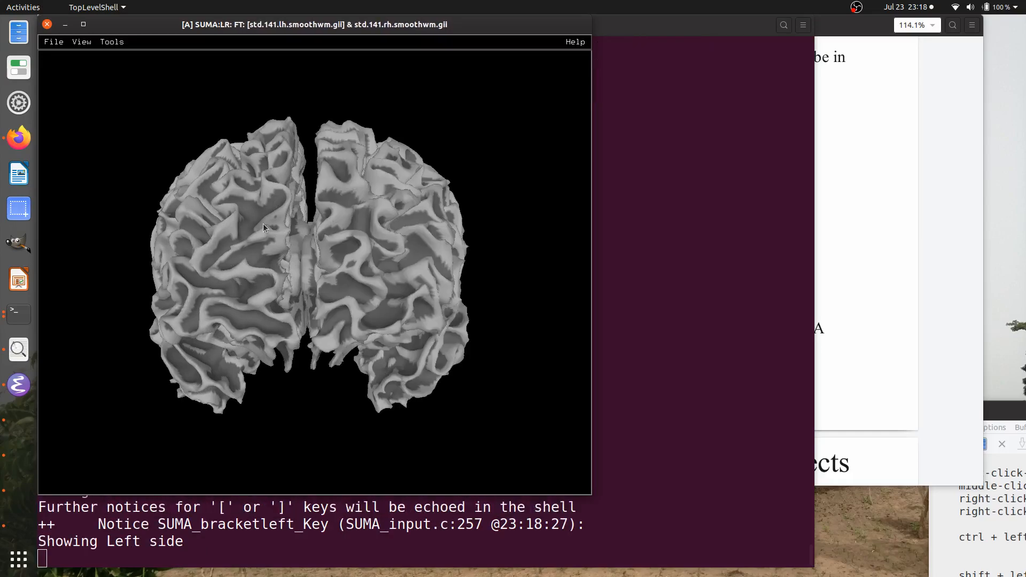
Step: Repeatedly hide and show the left hemisphere from the front view, finishing with it shown beside the right one
{"action": "key", "text": "bracketleft"}
{"action": "key", "text": "bracketleft"}
{"action": "key", "text": "bracketleft"}
{"action": "key", "text": "bracketleft"}
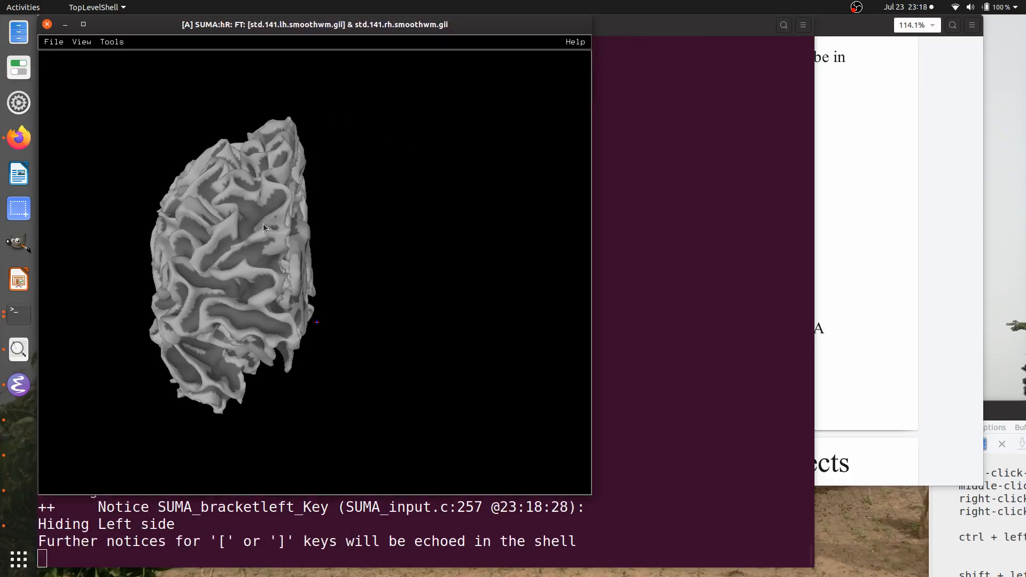
{"action": "key", "text": "bracketleft"}
{"action": "key", "text": "bracketleft"}
{"action": "key", "text": "bracketleft"}
{"action": "key", "text": "bracketleft"}
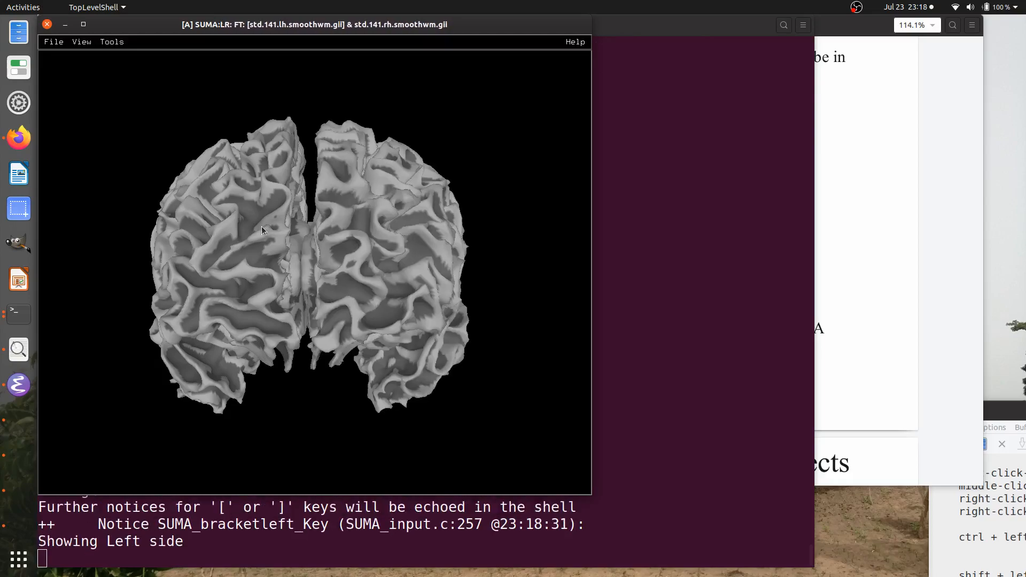
Step: Toggle the left and right hemispheres' visibility in alternation, ending with both displayed
{"action": "key", "text": "bracketleft"}
{"action": "key", "text": "bracketleft"}
{"action": "key", "text": "bracketright"}
{"action": "key", "text": "bracketright"}
{"action": "key", "text": "bracketleft"}
{"action": "key", "text": "bracketright"}
{"action": "key", "text": "bracketleft"}
{"action": "key", "text": "bracketright"}
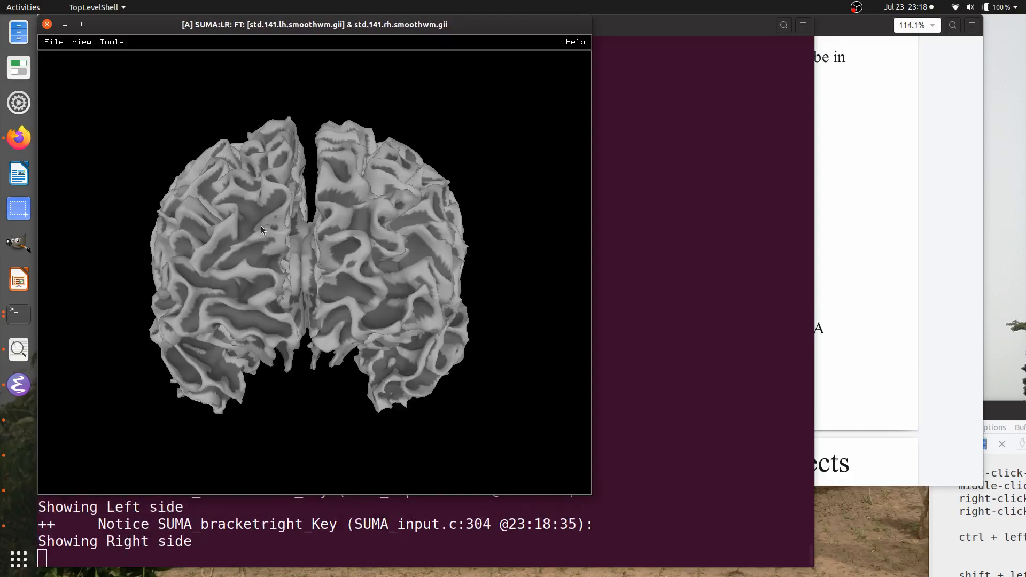
Step: Continue toggling the hemispheres until only the left is displayed, and rotate it to show its medial surface
{"action": "key", "text": "bracketleft"}
{"action": "key", "text": "bracketright"}
{"action": "key", "text": "bracketleft"}
{"action": "key", "text": "bracketright"}
{"action": "key", "text": "bracketright"}
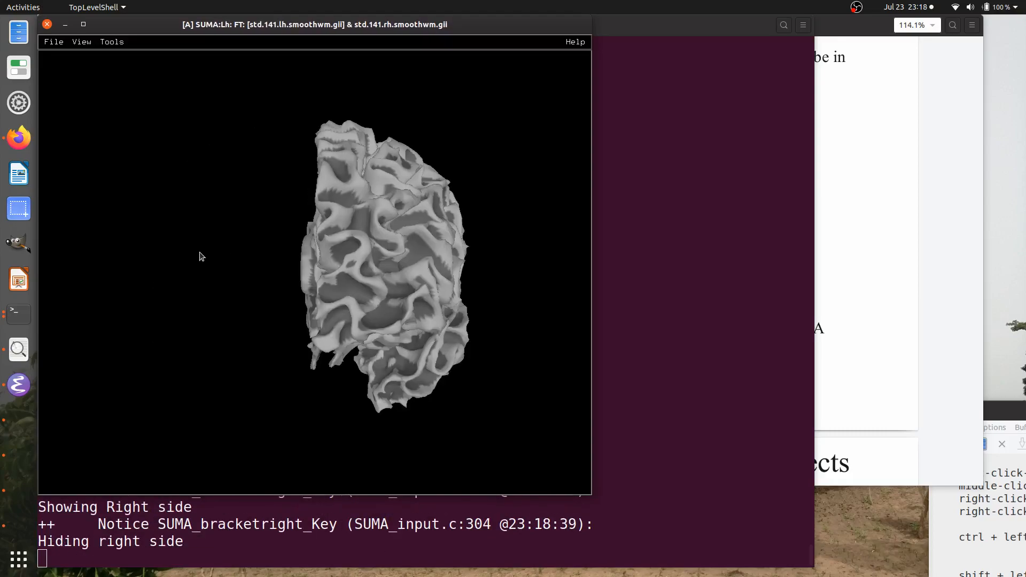
{"action": "left_click_drag", "start_coordinate": [200, 254], "coordinate": [233, 287]}
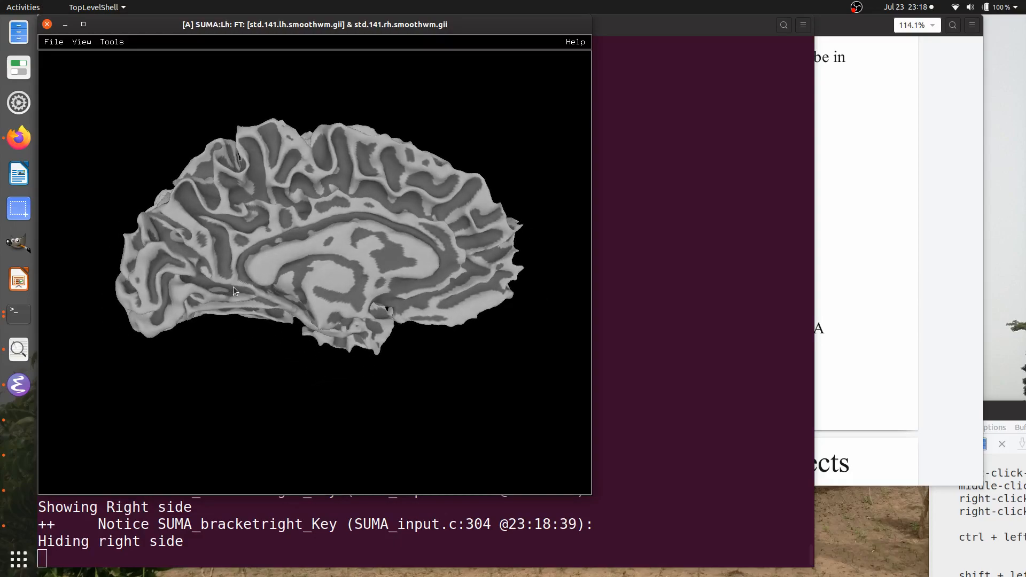
Step: Toggle the right hemisphere on and off over the left's medial surface, ending with both hemispheres displayed
{"action": "key", "text": "bracketright"}
{"action": "key", "text": "bracketright"}
{"action": "key", "text": "bracketright"}
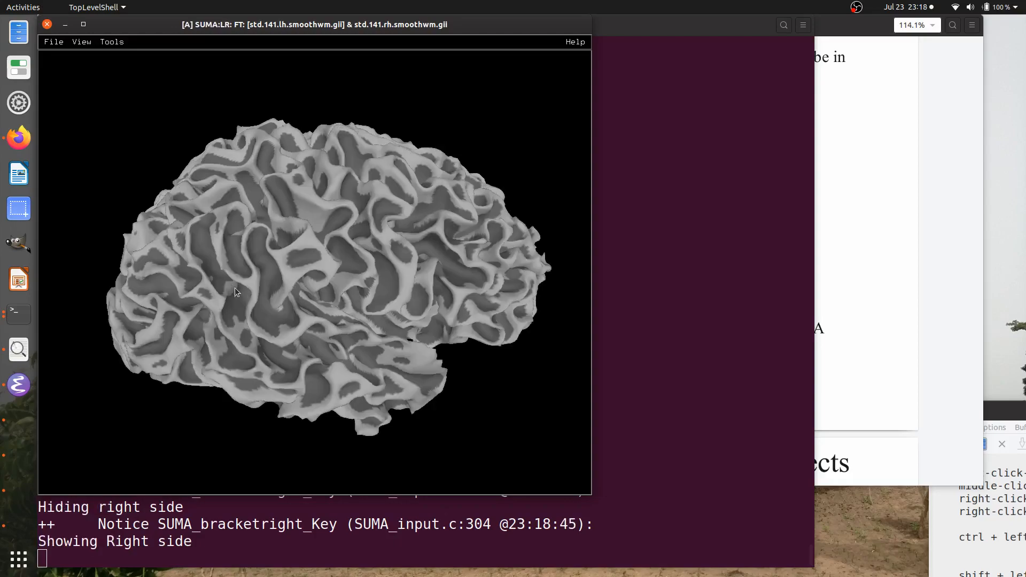
Step: Rotate the whole brain from the right lateral view back to a front-facing view
{"action": "left_click_drag", "start_coordinate": [508, 324], "coordinate": [132, 280]}
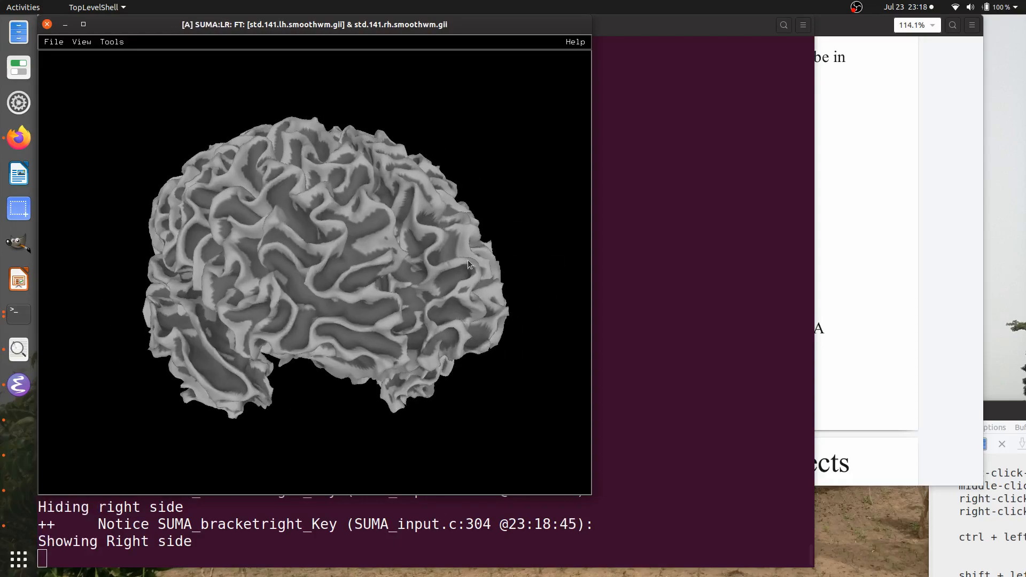
{"action": "left_click_drag", "start_coordinate": [467, 261], "coordinate": [368, 221]}
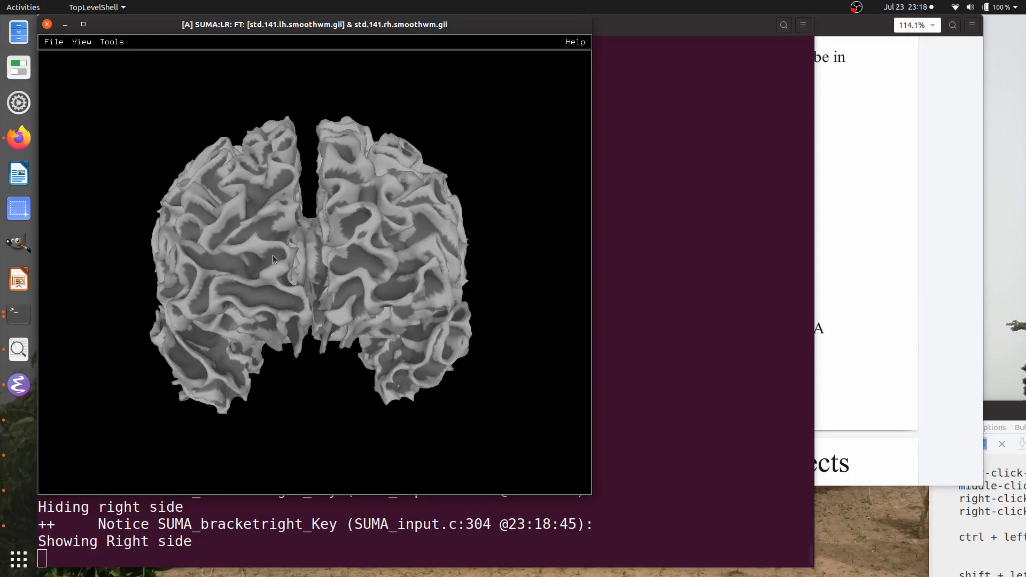
{"action": "mouse_move", "coordinate": [273, 259]}
{"action": "left_mouse_down"}
{"action": "mouse_move", "coordinate": [317, 245]}
{"action": "mouse_move", "coordinate": [256, 252]}
{"action": "mouse_move", "coordinate": [275, 256]}
{"action": "left_mouse_up"}
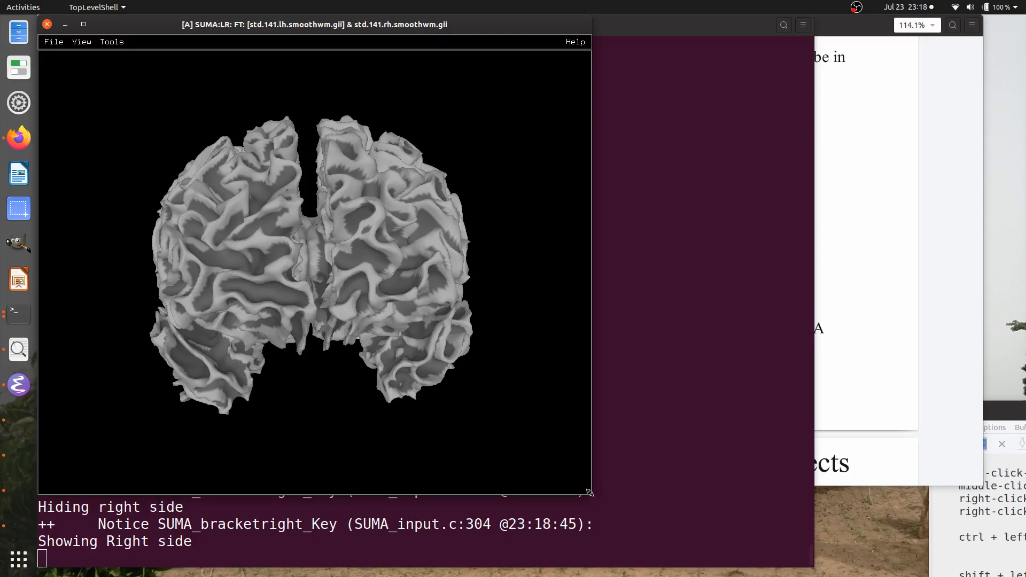
Step: Enlarge the viewer window to cover most of the screen, keeping the brain nearly front-on
{"action": "left_click_drag", "start_coordinate": [589, 492], "coordinate": [844, 468]}
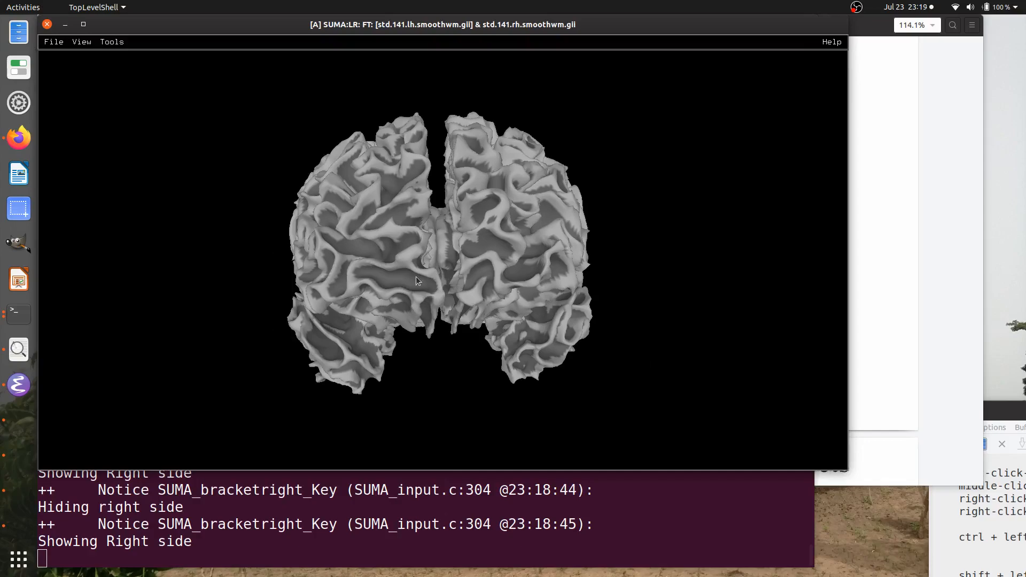
{"action": "mouse_move", "coordinate": [395, 271]}
{"action": "left_mouse_down"}
{"action": "mouse_move", "coordinate": [488, 264]}
{"action": "mouse_move", "coordinate": [389, 275]}
{"action": "left_mouse_up"}
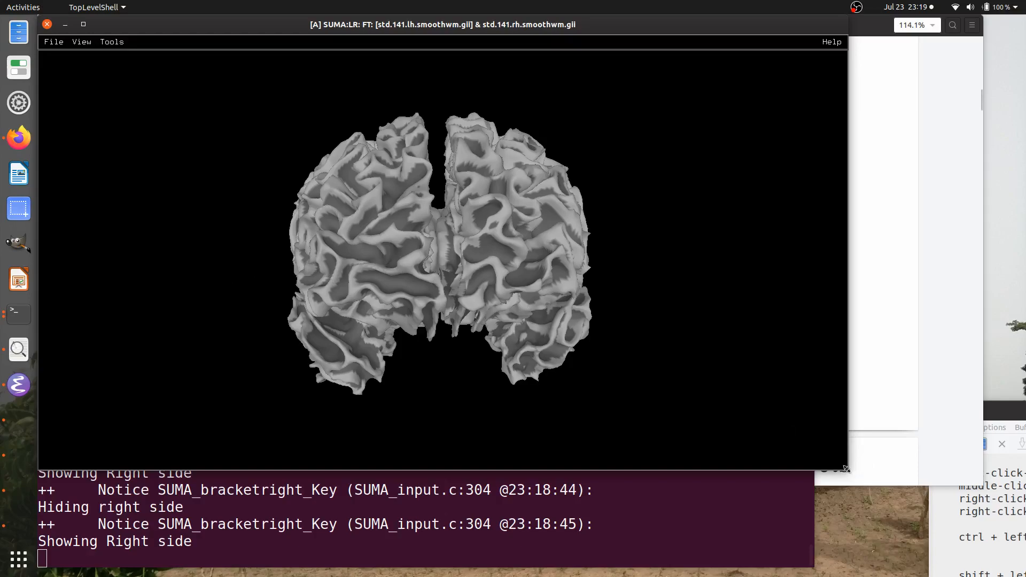
{"action": "left_click_drag", "start_coordinate": [848, 470], "coordinate": [985, 504]}
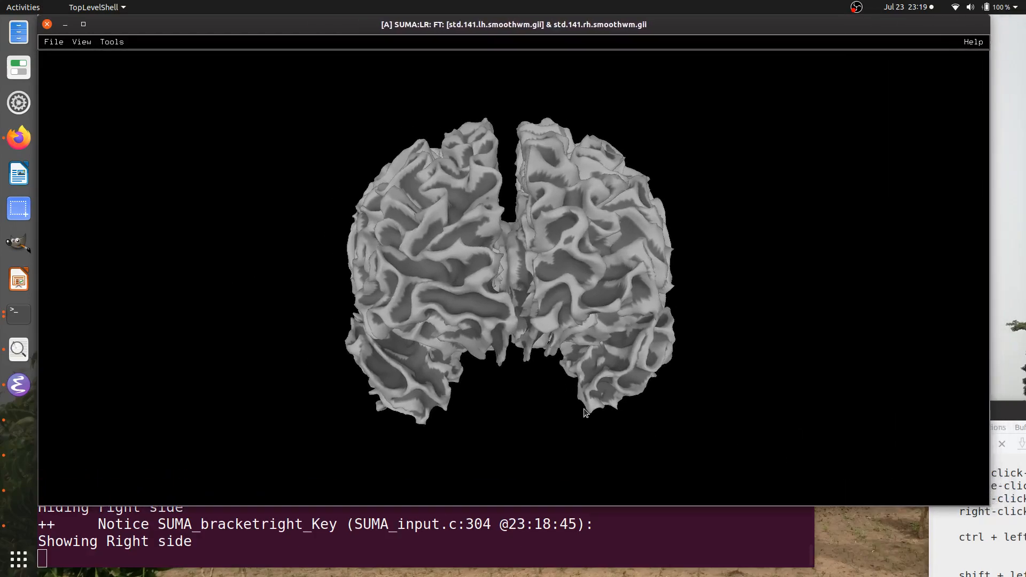
{"action": "left_click_drag", "start_coordinate": [583, 408], "coordinate": [565, 409]}
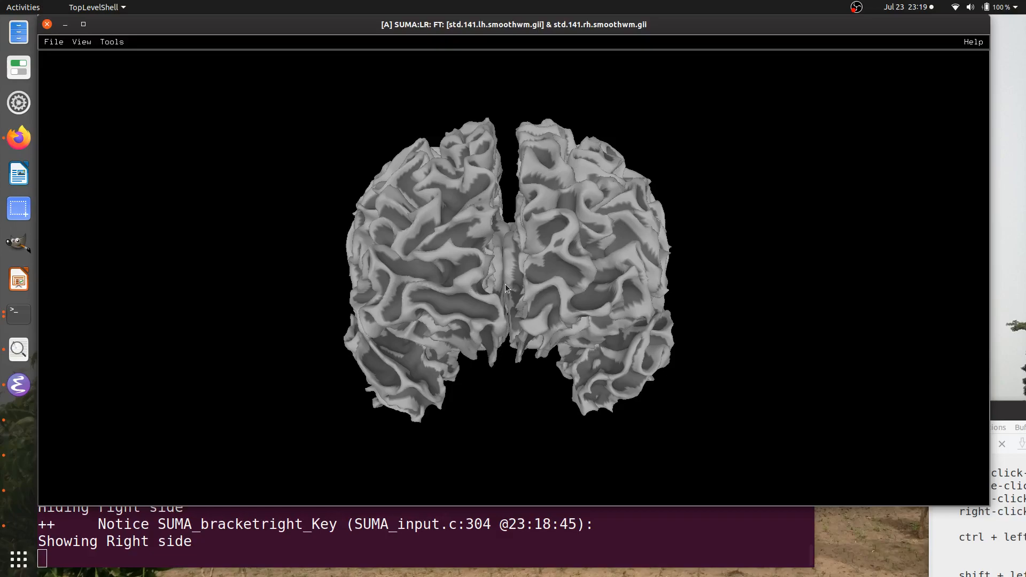
Step: Pry the hemispheres apart until both medial surfaces show side by side, zoom out, and close them again
{"action": "left_click_drag", "start_coordinate": [504, 284], "coordinate": [75, 271], "text": "ctrl"}
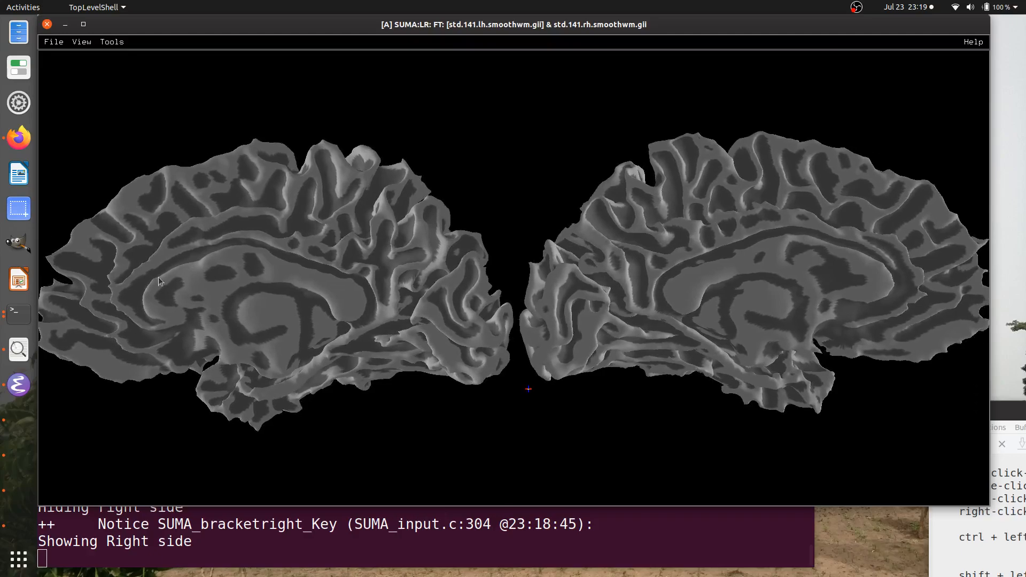
{"action": "left_click_drag", "start_coordinate": [158, 277], "coordinate": [101, 331], "text": "ctrl"}
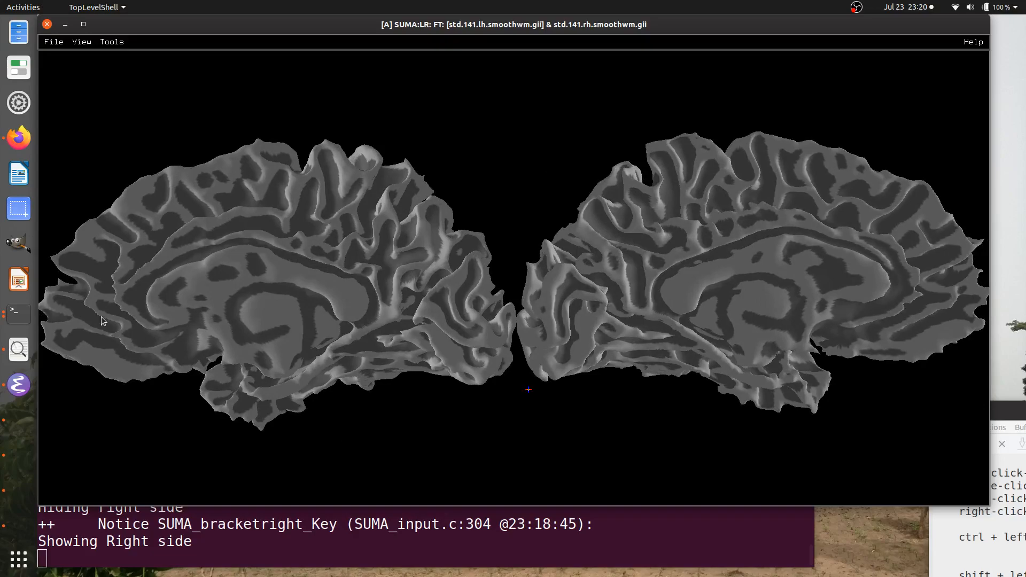
{"action": "left_click_drag", "start_coordinate": [99, 316], "coordinate": [226, 353], "text": "ctrl"}
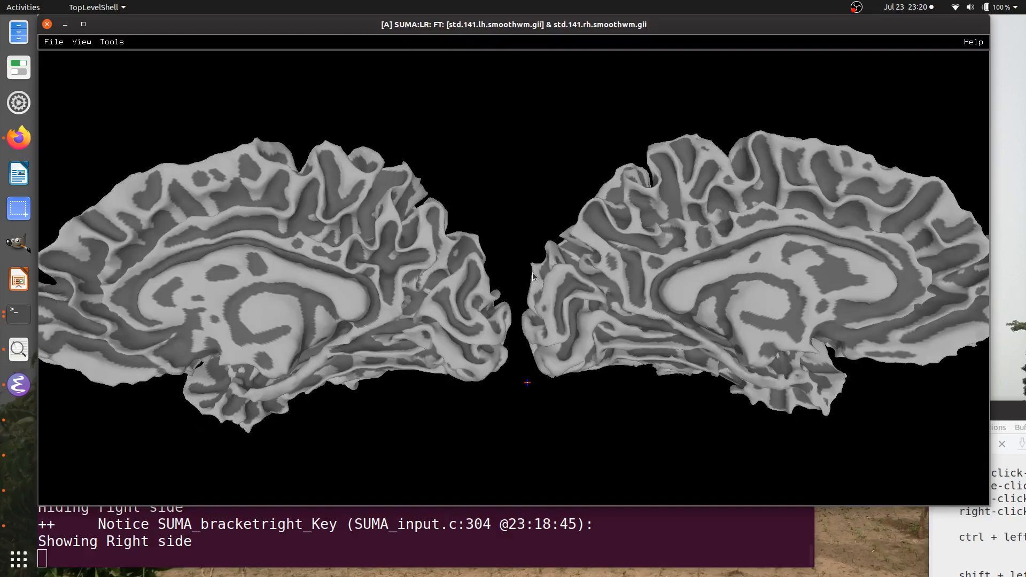
{"action": "scroll", "coordinate": [631, 236], "scroll_direction": "down", "scroll_amount": 5}
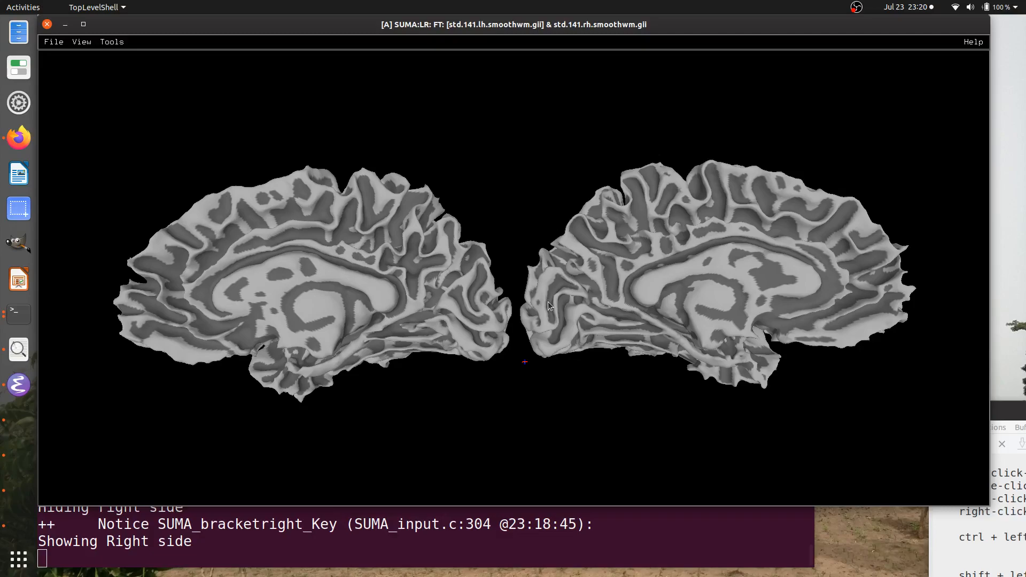
{"action": "double_click", "coordinate": [505, 208], "text": "ctrl"}
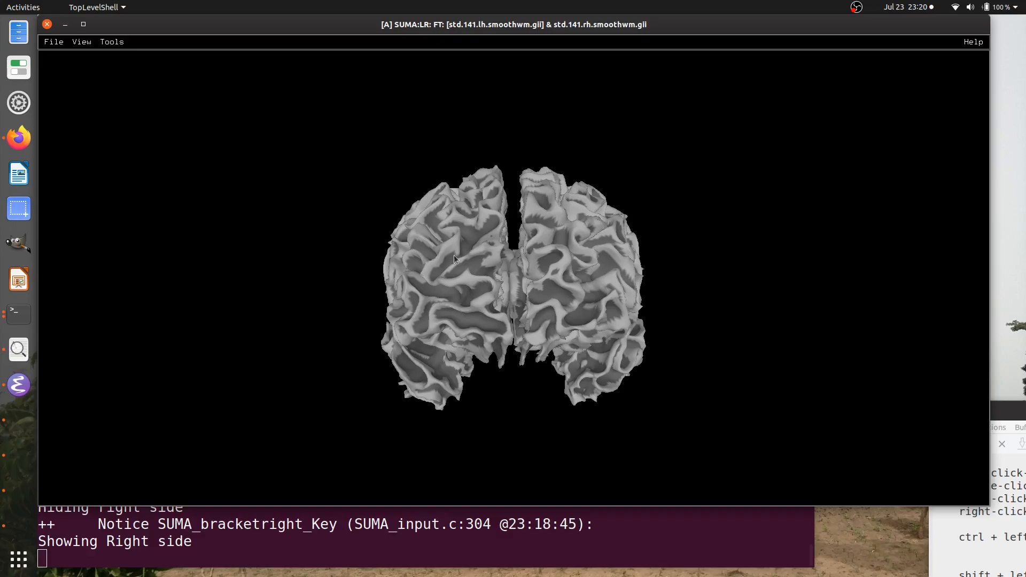
Step: Rotate the brain toward its right side, pry the hemispheres open at that angle, and close them again
{"action": "left_click_drag", "start_coordinate": [344, 268], "coordinate": [632, 262]}
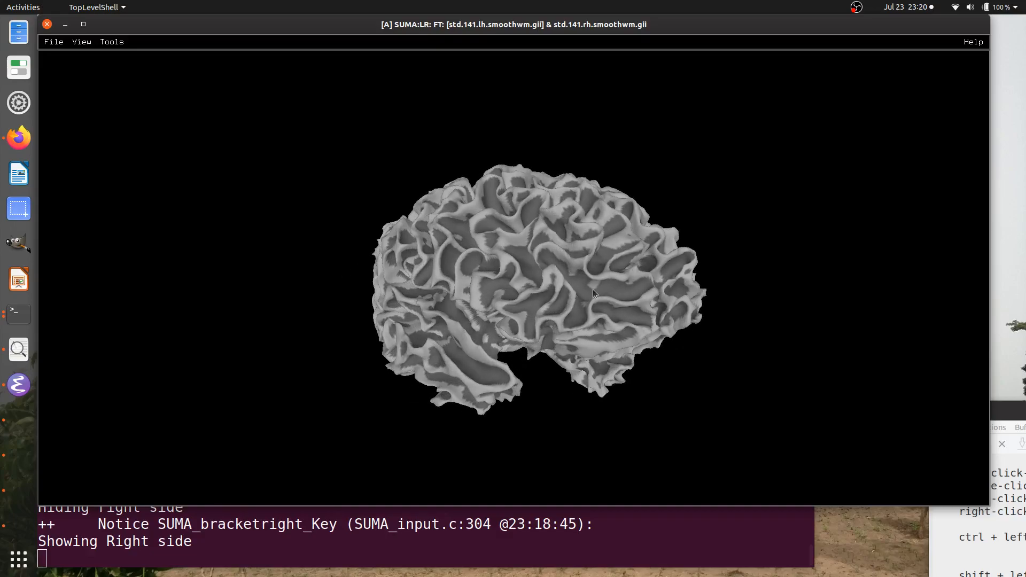
{"action": "left_click_drag", "start_coordinate": [593, 293], "coordinate": [328, 261]}
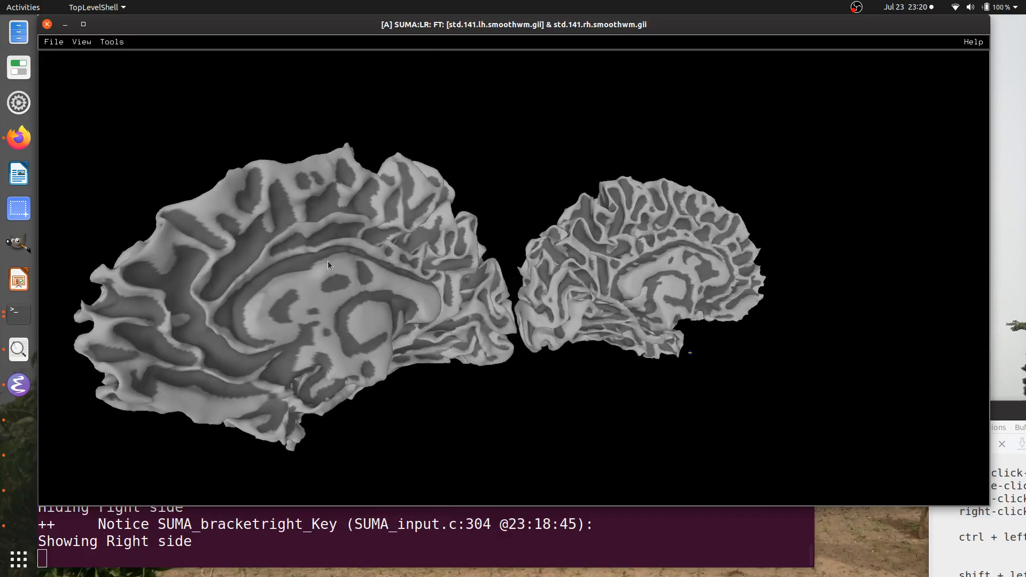
{"action": "double_click", "coordinate": [381, 245], "text": "ctrl"}
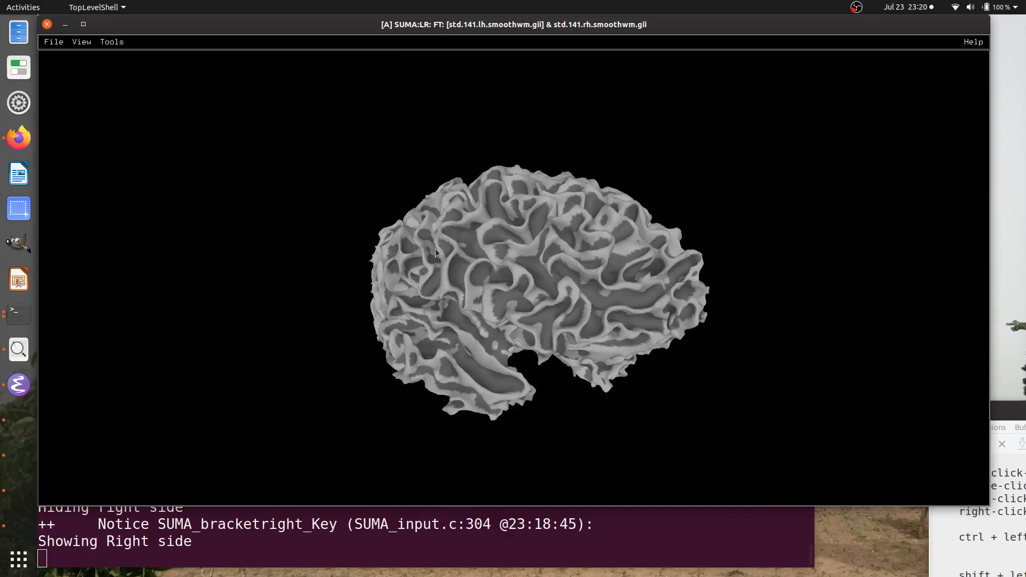
Step: Rotate the closed smoothwm surfaces between front, left lateral and right lateral views, ending nearly front-on
{"action": "left_click_drag", "start_coordinate": [823, 265], "coordinate": [537, 296]}
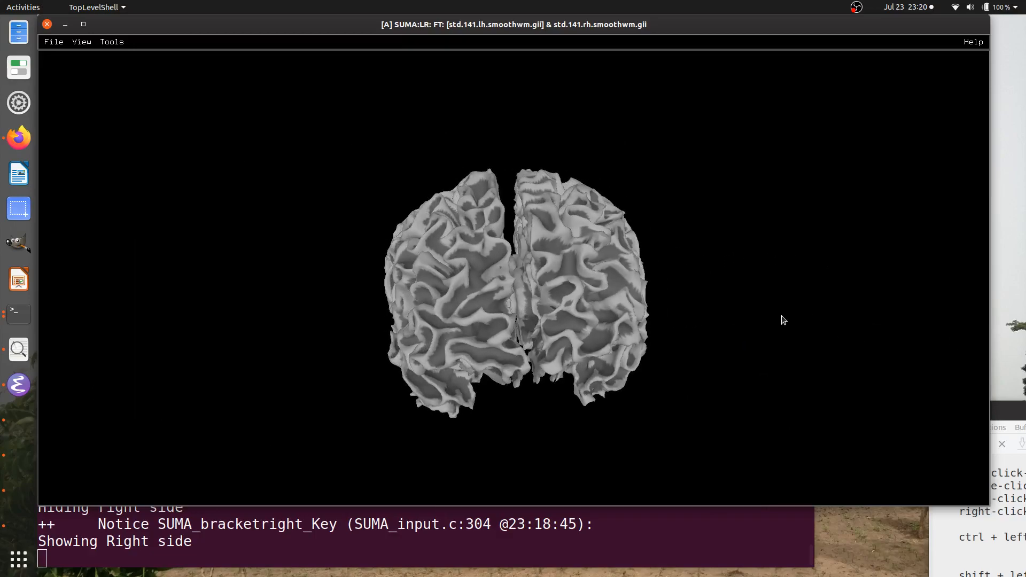
{"action": "left_click_drag", "start_coordinate": [330, 233], "coordinate": [328, 188]}
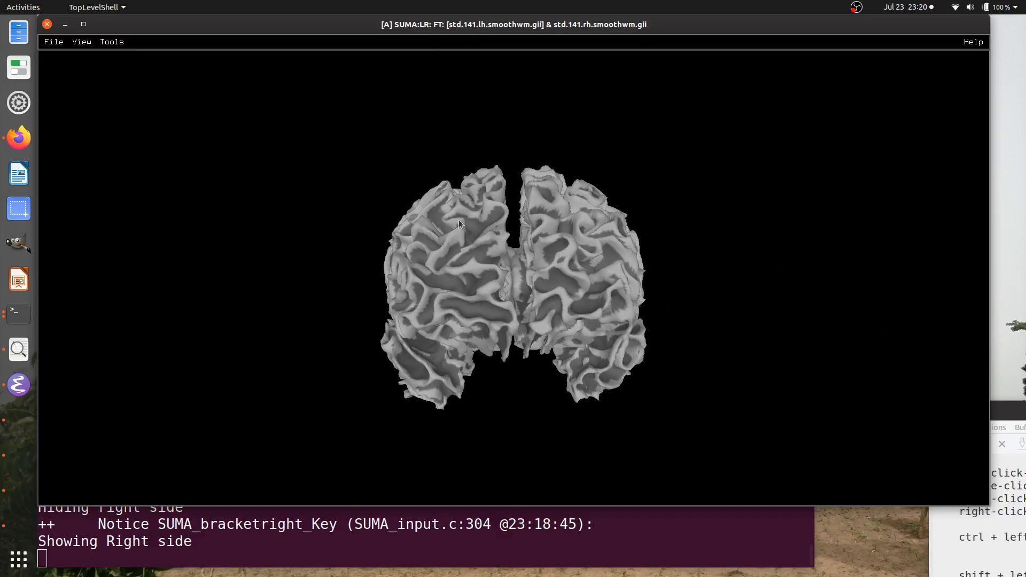
{"action": "left_click_drag", "start_coordinate": [640, 299], "coordinate": [394, 333]}
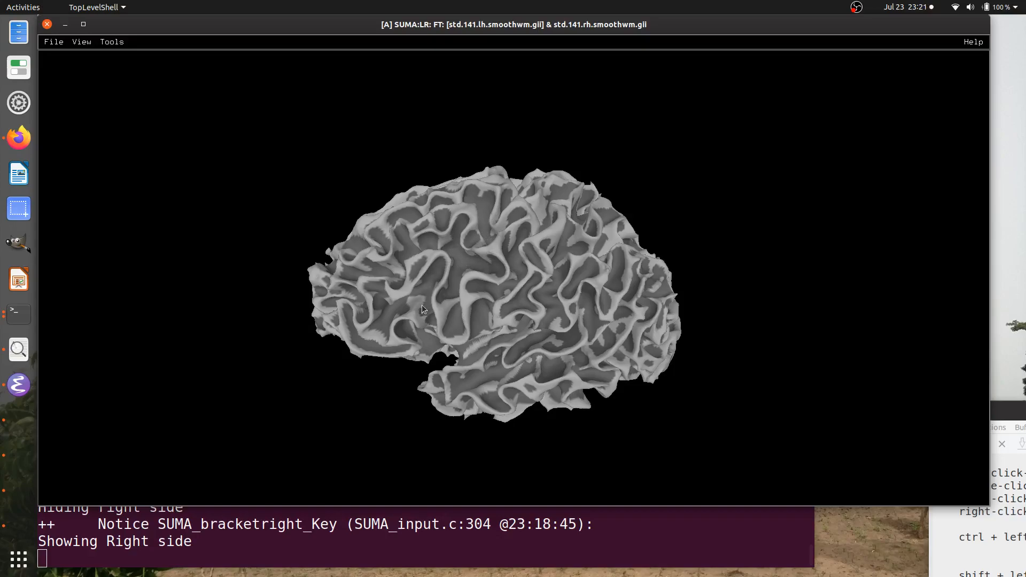
{"action": "left_click_drag", "start_coordinate": [467, 280], "coordinate": [490, 319]}
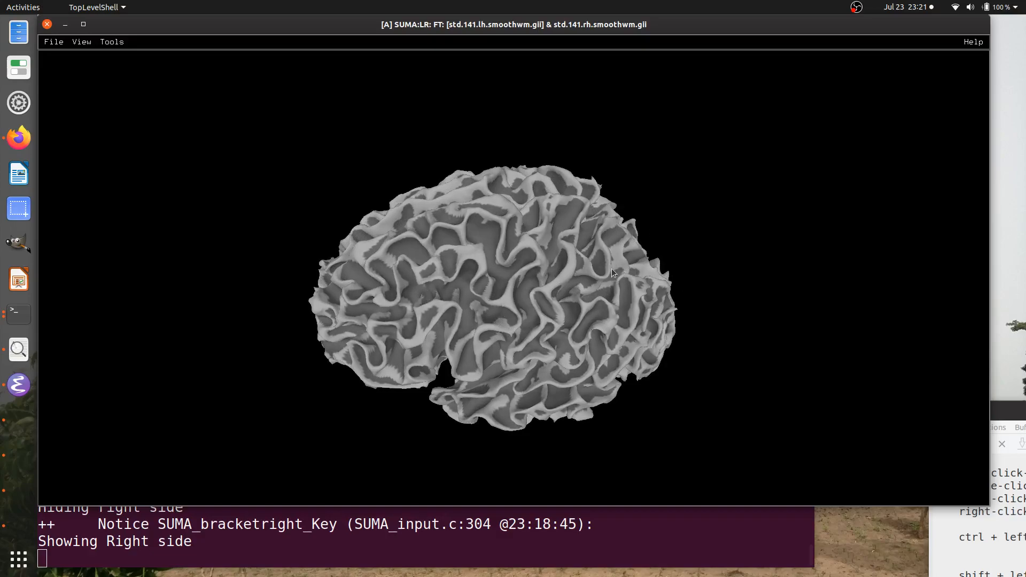
{"action": "left_click_drag", "start_coordinate": [482, 344], "coordinate": [534, 311]}
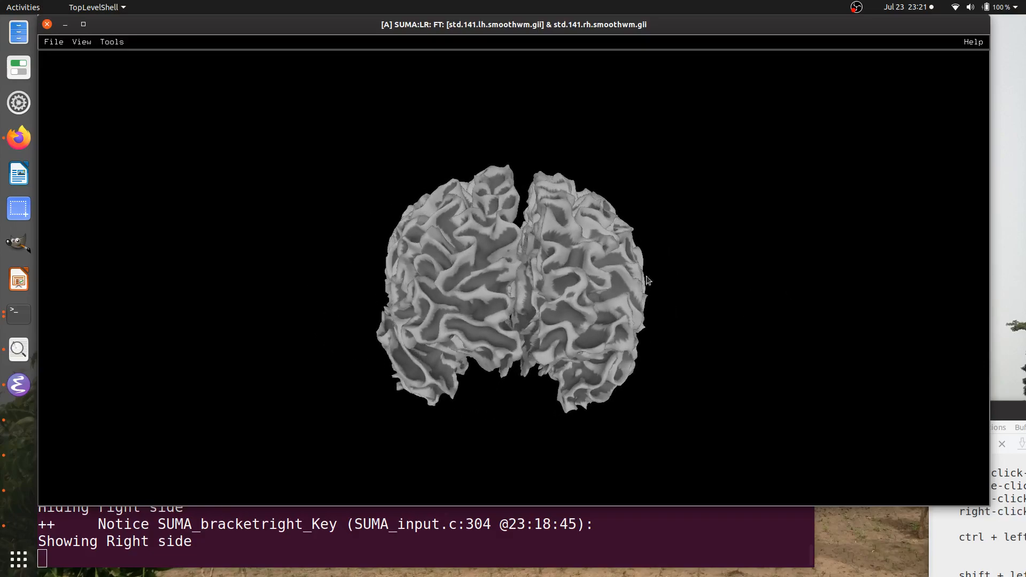
{"action": "left_click_drag", "start_coordinate": [665, 221], "coordinate": [406, 271]}
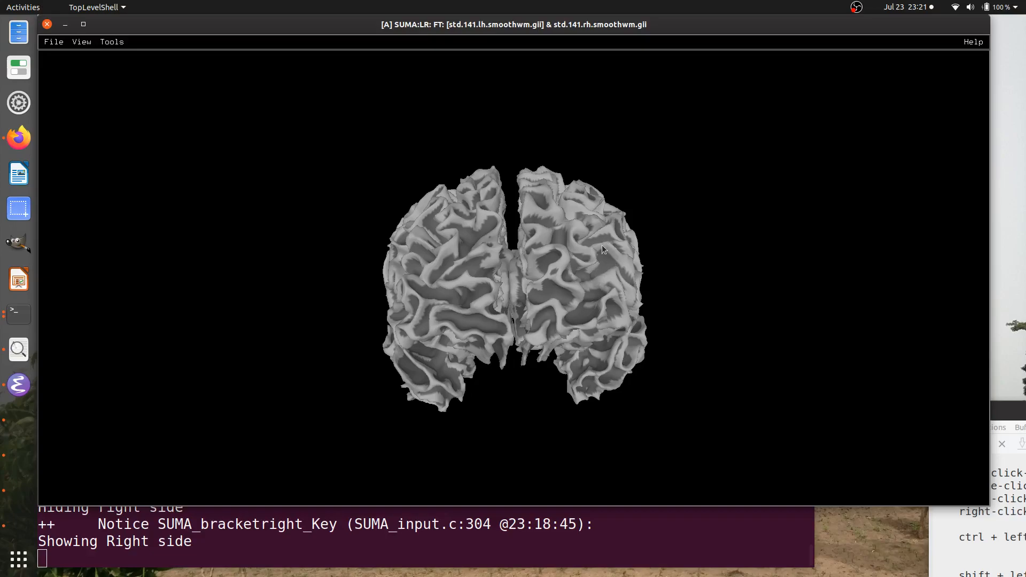
{"action": "left_click_drag", "start_coordinate": [646, 249], "coordinate": [643, 278]}
{"action": "left_click_drag", "start_coordinate": [434, 308], "coordinate": [405, 273]}
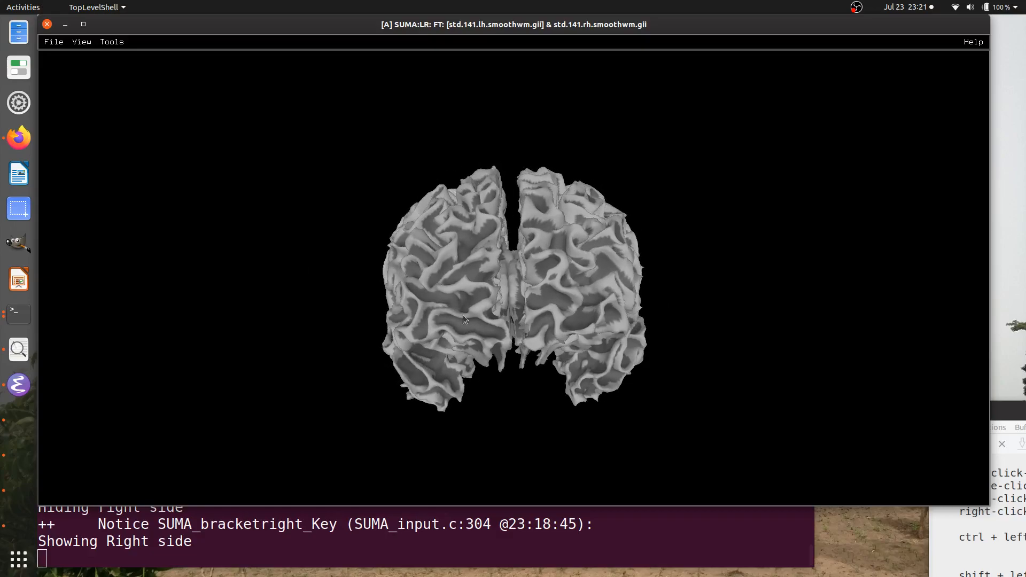
{"action": "left_click_drag", "start_coordinate": [482, 286], "coordinate": [707, 277]}
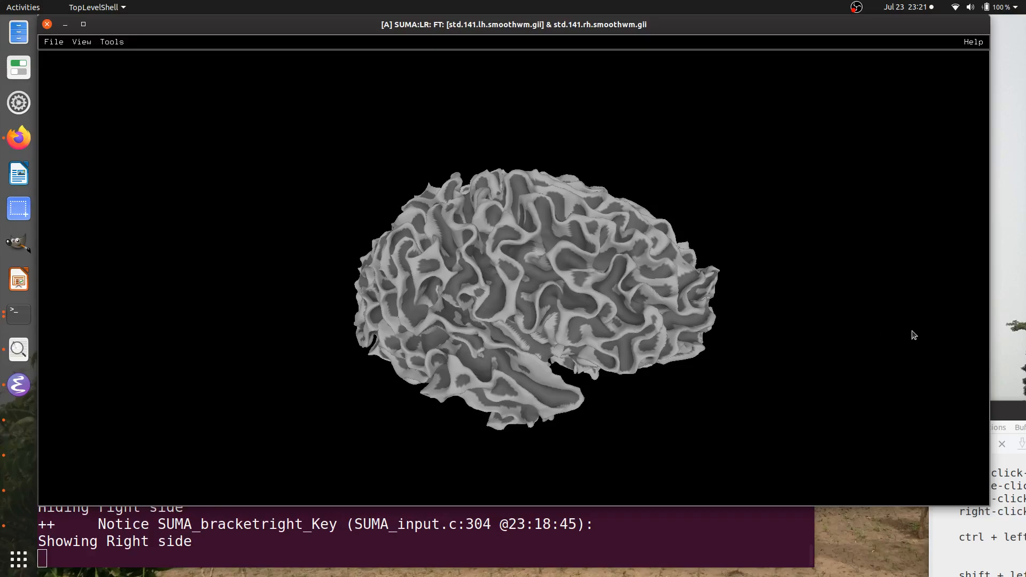
{"action": "left_click_drag", "start_coordinate": [913, 335], "coordinate": [712, 247]}
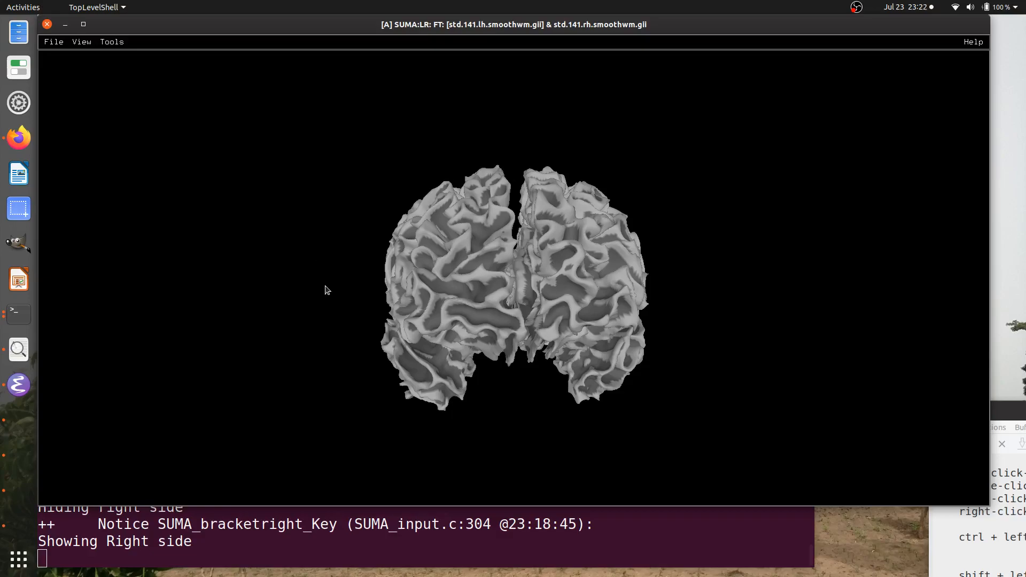
Step: Switch the surfaces to the std.pial viewing state and tilt the brain to view it from slightly above
{"action": "key", "text": "period"}
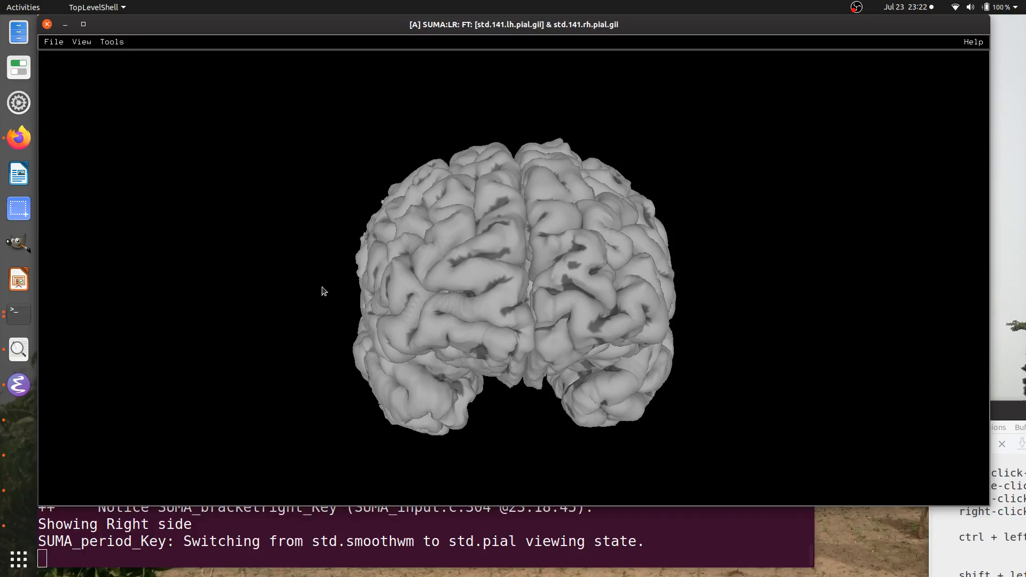
{"action": "left_click_drag", "start_coordinate": [293, 300], "coordinate": [220, 335]}
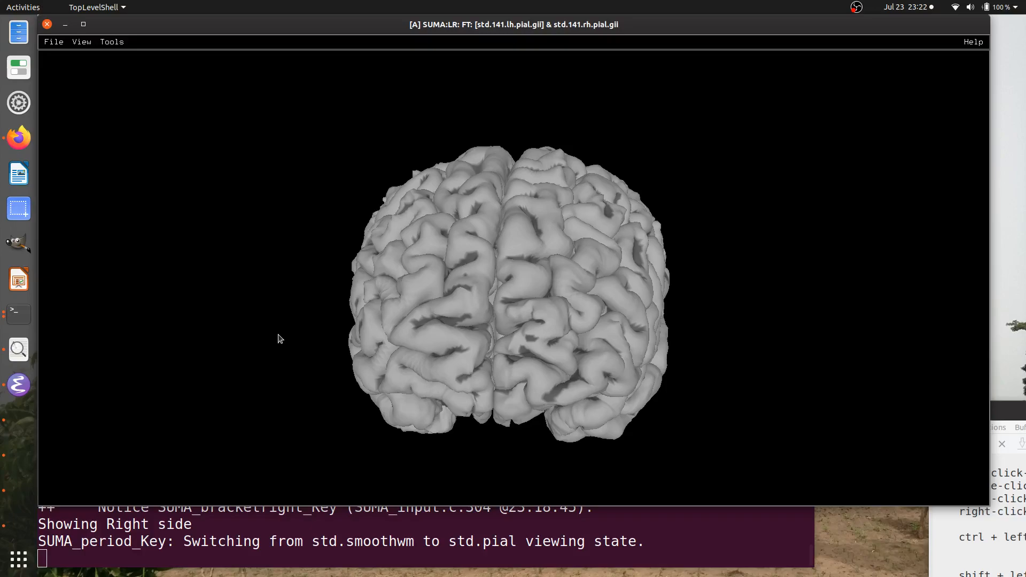
Step: Switch the surfaces to the std.inflated viewing state and rotate them to a right lateral view
{"action": "key", "text": "period"}
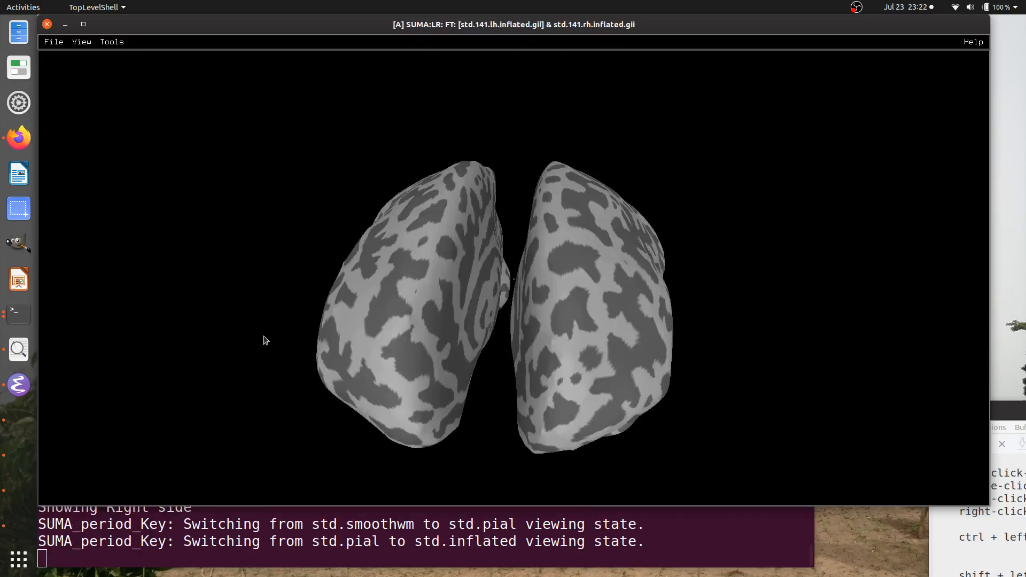
{"action": "left_click_drag", "start_coordinate": [246, 365], "coordinate": [402, 348]}
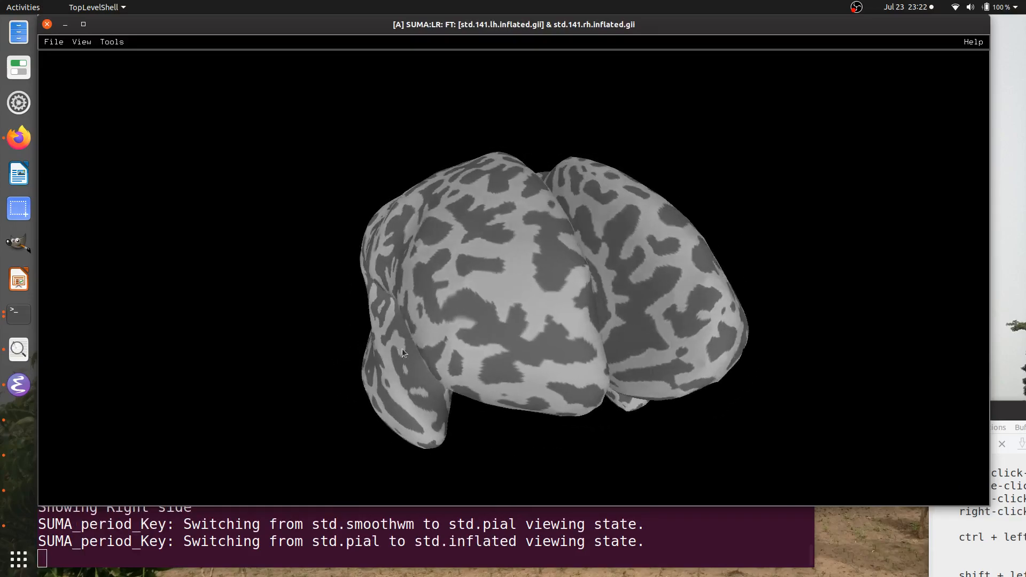
{"action": "mouse_move", "coordinate": [680, 330]}
{"action": "left_mouse_down"}
{"action": "mouse_move", "coordinate": [755, 320]}
{"action": "mouse_move", "coordinate": [361, 305]}
{"action": "mouse_move", "coordinate": [678, 314]}
{"action": "left_mouse_up"}
{"action": "left_click_drag", "start_coordinate": [854, 314], "coordinate": [662, 315]}
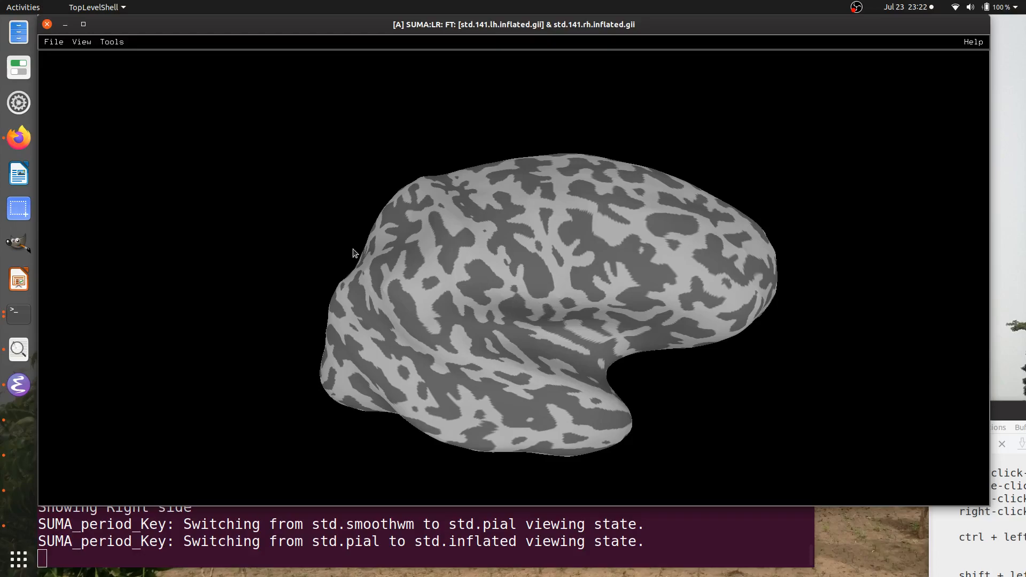
Step: Rotate the closed inflated surfaces back and forth between the right and left lateral views
{"action": "left_click_drag", "start_coordinate": [843, 306], "coordinate": [381, 264]}
{"action": "left_click_drag", "start_coordinate": [805, 264], "coordinate": [485, 316]}
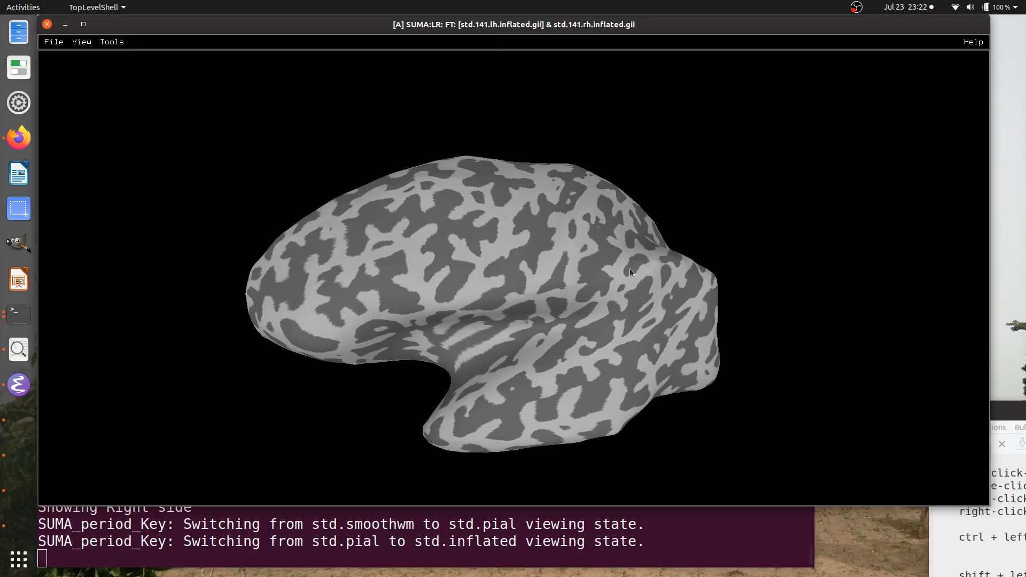
{"action": "left_click_drag", "start_coordinate": [630, 273], "coordinate": [572, 263]}
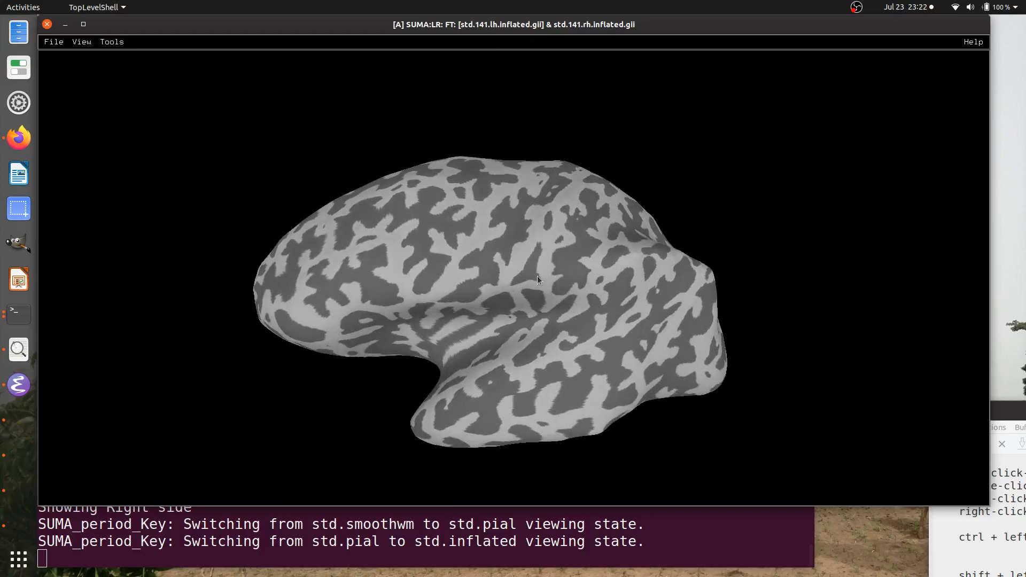
{"action": "left_click_drag", "start_coordinate": [347, 283], "coordinate": [623, 278]}
{"action": "left_click_drag", "start_coordinate": [369, 286], "coordinate": [643, 270]}
Step: Pry the inflated hemispheres fully open so their medial surfaces face forward, and level the view
{"action": "left_click_drag", "start_coordinate": [556, 306], "coordinate": [524, 176], "text": "ctrl"}
{"action": "left_click_drag", "start_coordinate": [497, 247], "coordinate": [738, 317], "text": "ctrl"}
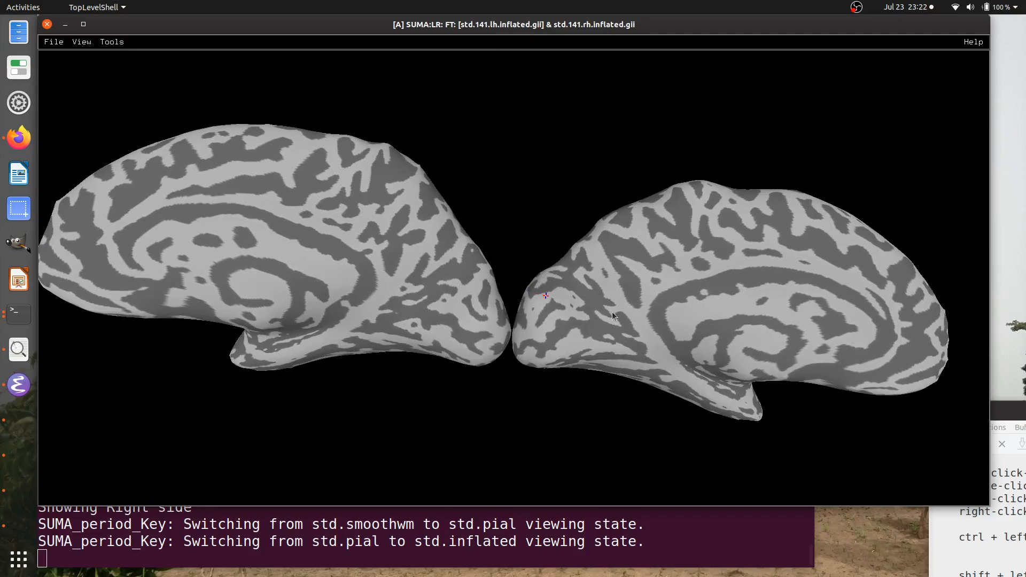
{"action": "key", "text": "ctrl+shift+Down"}
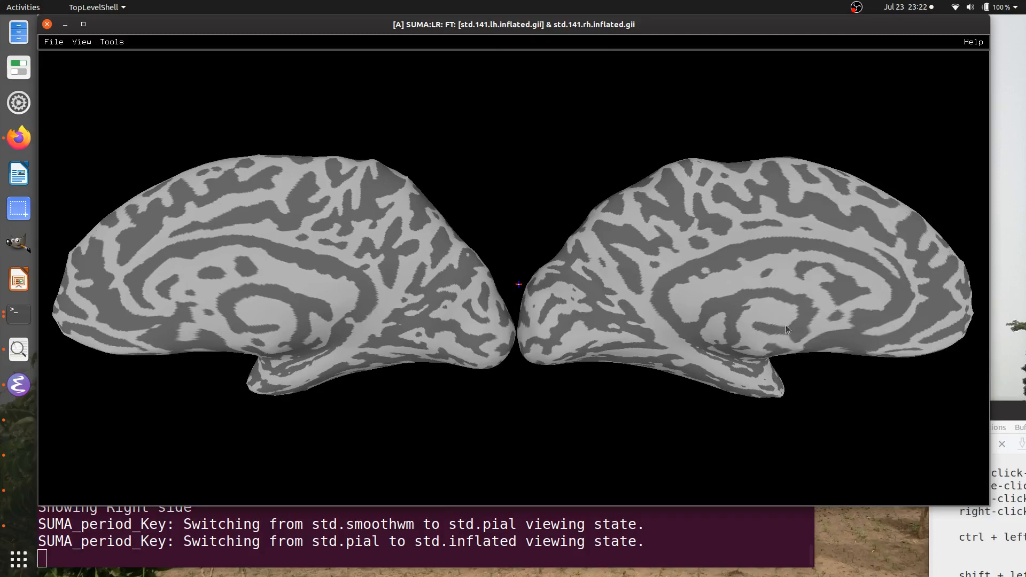
Step: Pry the inflated hemispheres the opposite way so both lateral surfaces face forward, with a small gap between the frontal ends
{"action": "left_click_drag", "start_coordinate": [764, 318], "coordinate": [376, 297], "text": "ctrl"}
{"action": "double_click", "coordinate": [376, 297], "text": "ctrl"}
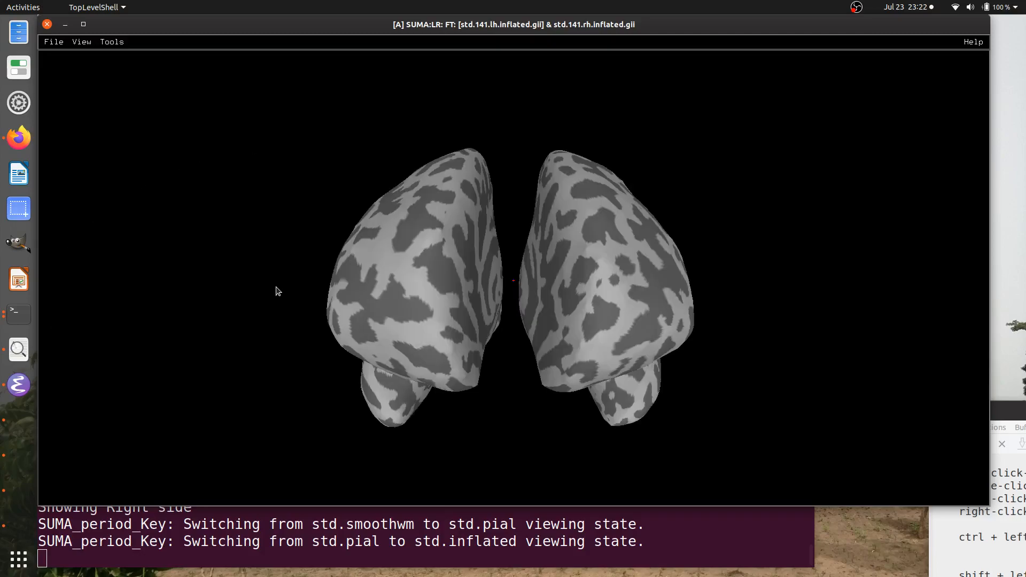
{"action": "left_click_drag", "start_coordinate": [276, 286], "coordinate": [751, 288], "text": "ctrl"}
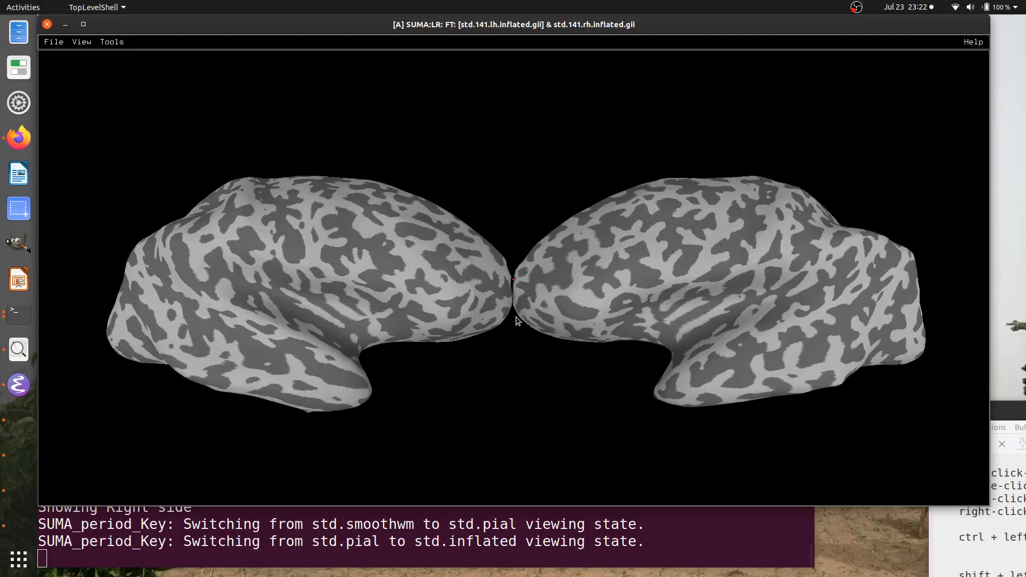
{"action": "left_click_drag", "start_coordinate": [516, 321], "coordinate": [521, 237], "text": "ctrl"}
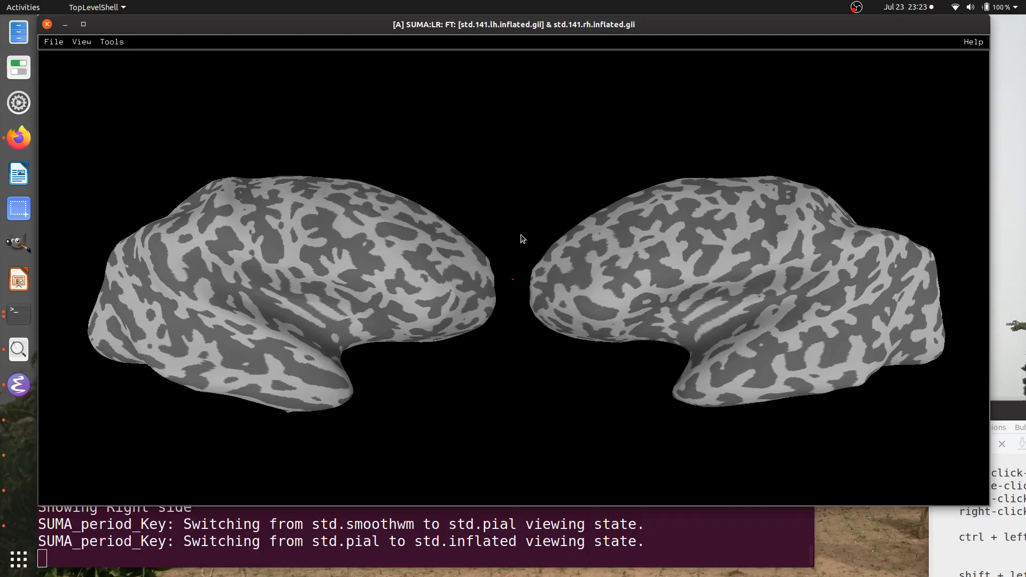
Step: Return the inflated hemispheres to their closed position and rotate them to a left lateral view
{"action": "key", "text": "Home"}
{"action": "key", "text": "ctrl+Up"}
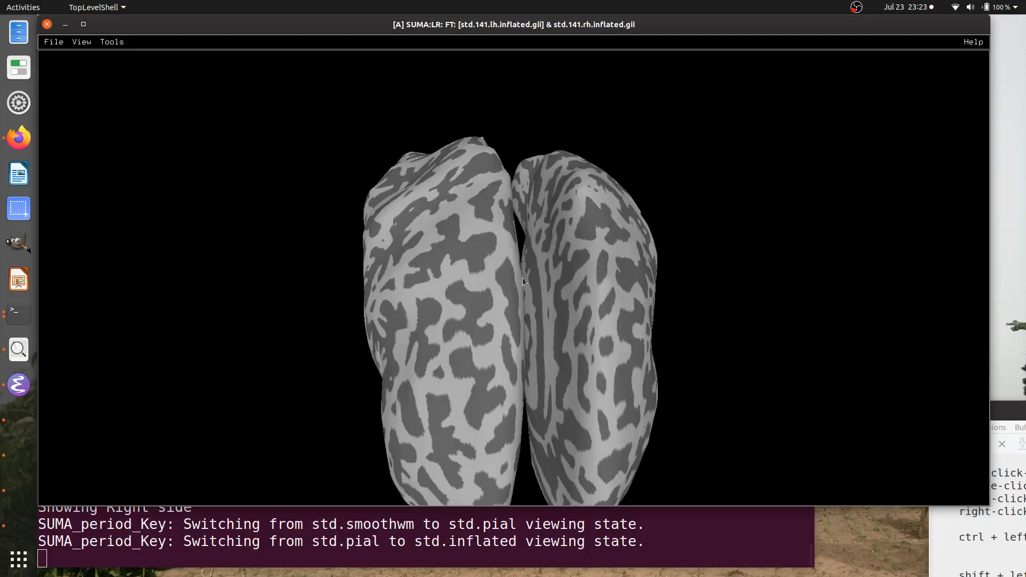
{"action": "left_click_drag", "start_coordinate": [522, 281], "coordinate": [682, 303]}
{"action": "left_click_drag", "start_coordinate": [770, 348], "coordinate": [626, 286]}
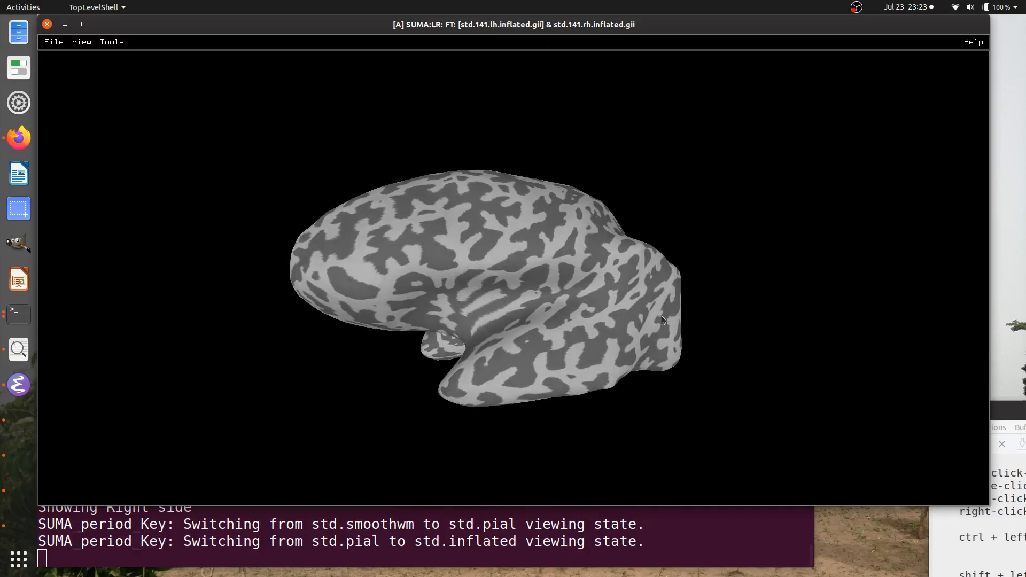
Step: Switch the surfaces to the std.sphere viewing state and rotate the two spheres to inspect them from several angles
{"action": "key", "text": "period"}
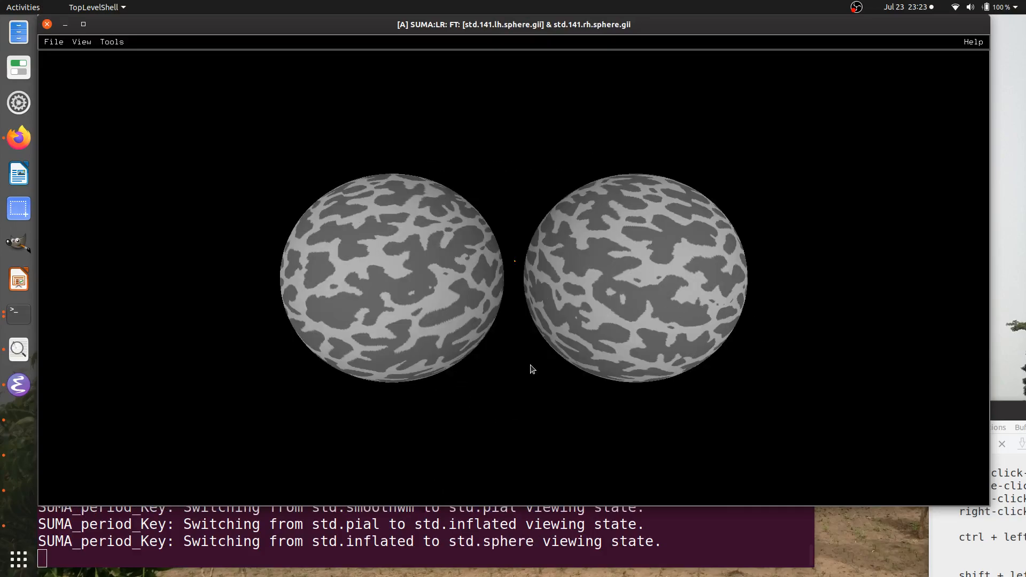
{"action": "left_click_drag", "start_coordinate": [532, 369], "coordinate": [544, 131]}
{"action": "left_click_drag", "start_coordinate": [551, 350], "coordinate": [510, 105]}
{"action": "left_click_drag", "start_coordinate": [411, 229], "coordinate": [679, 360]}
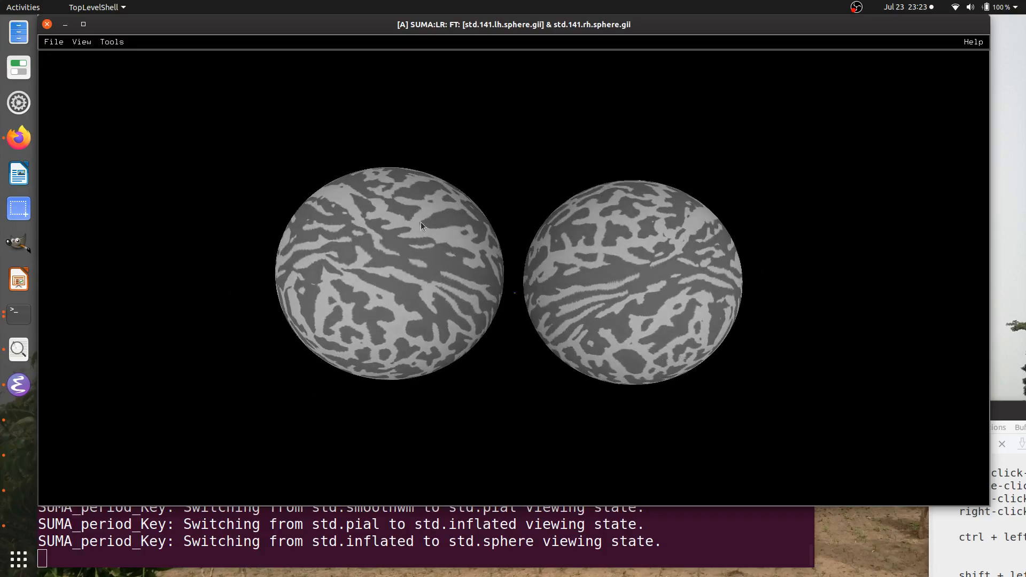
{"action": "left_click_drag", "start_coordinate": [636, 362], "coordinate": [619, 114]}
{"action": "left_click_drag", "start_coordinate": [540, 366], "coordinate": [669, 296]}
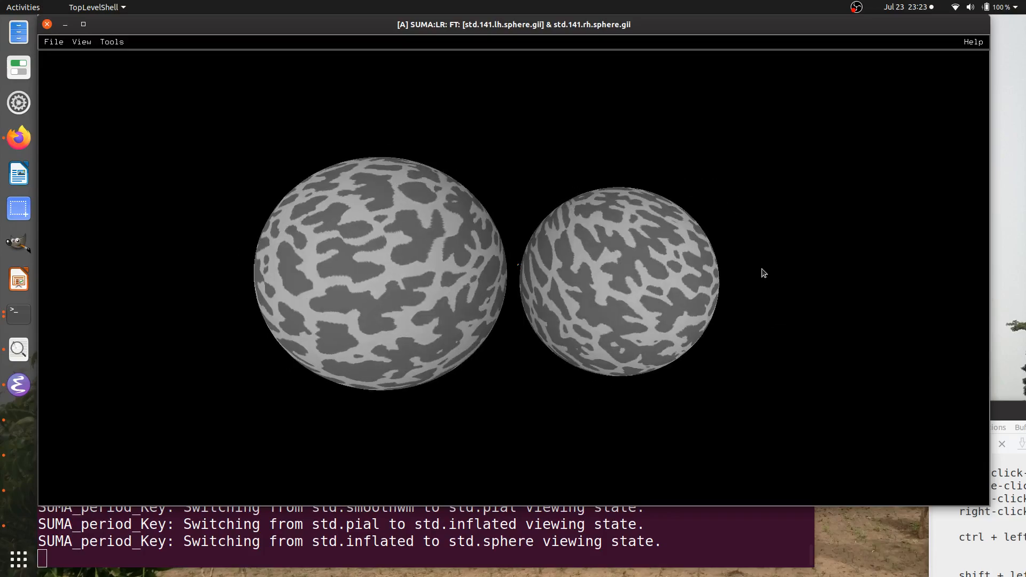
Step: Cycle forward through the viewing states, including std.sphere.reg, std.inf_200 and std.smoothwm, and stop at std.white
{"action": "key", "text": "period"}
{"action": "key", "text": "period"}
{"action": "key", "text": "period"}
{"action": "key", "text": "period"}
{"action": "key", "text": "period"}
{"action": "key", "text": "period"}
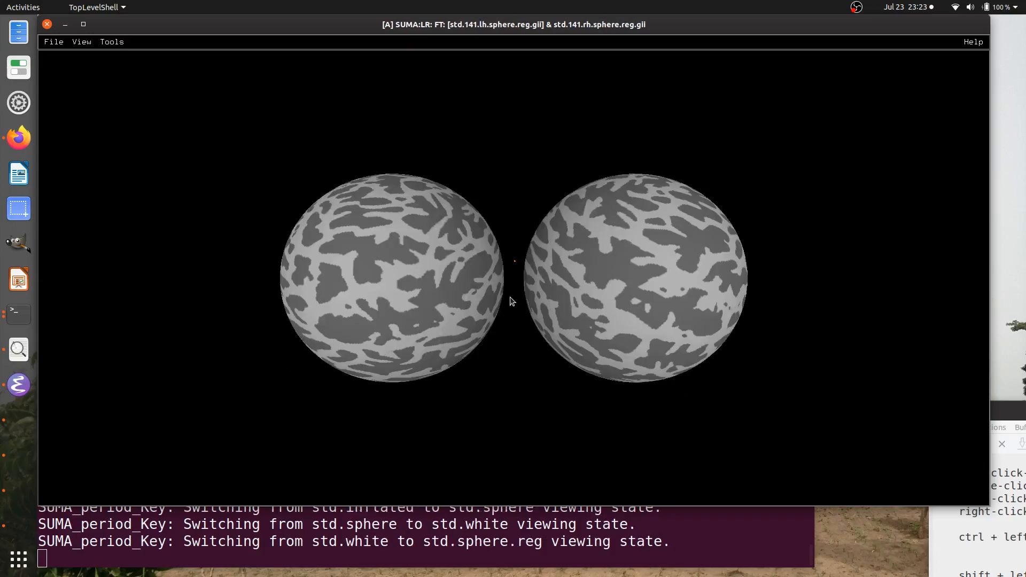
{"action": "key", "text": "period"}
{"action": "key", "text": "period"}
{"action": "key", "text": "period"}
{"action": "key", "text": "period"}
{"action": "key", "text": "period"}
{"action": "key", "text": "period"}
{"action": "key", "text": "period"}
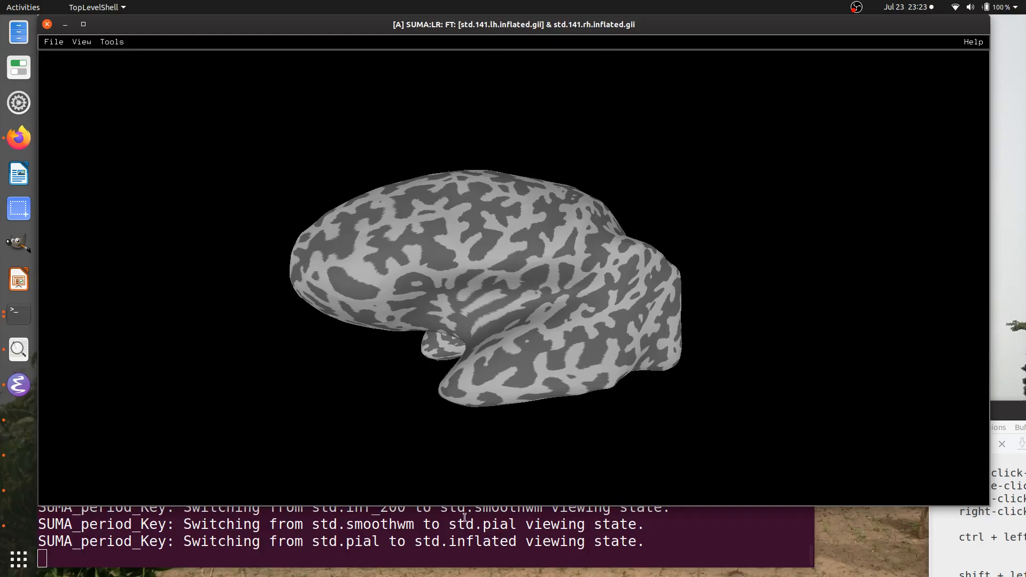
{"action": "key", "text": "period"}
{"action": "key", "text": "period"}
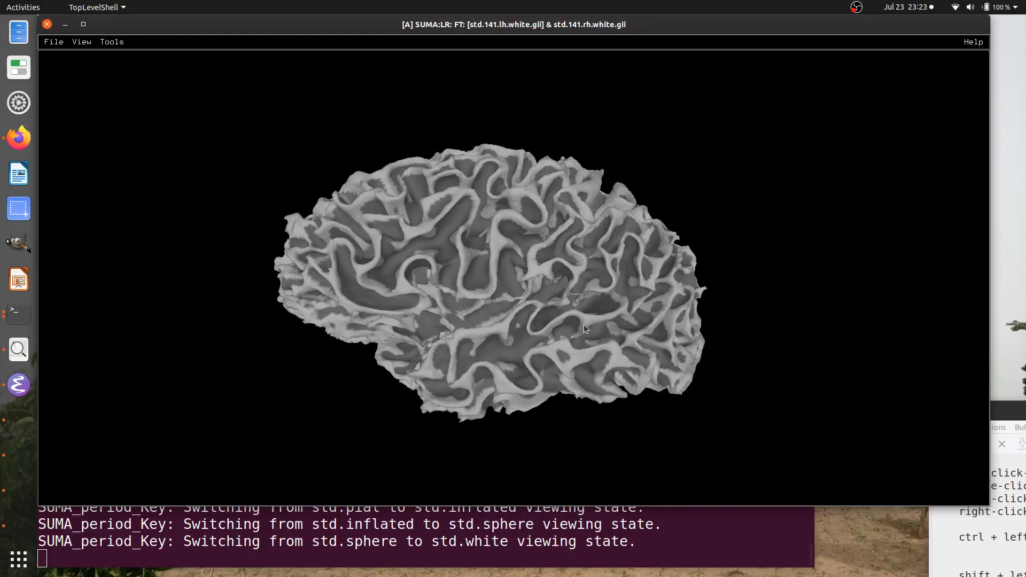
Step: Step the viewing states backward from std.white to std.smoothwm and forward again to std.white
{"action": "key", "text": "comma"}
{"action": "key", "text": "comma"}
{"action": "key", "text": "comma"}
{"action": "key", "text": "comma"}
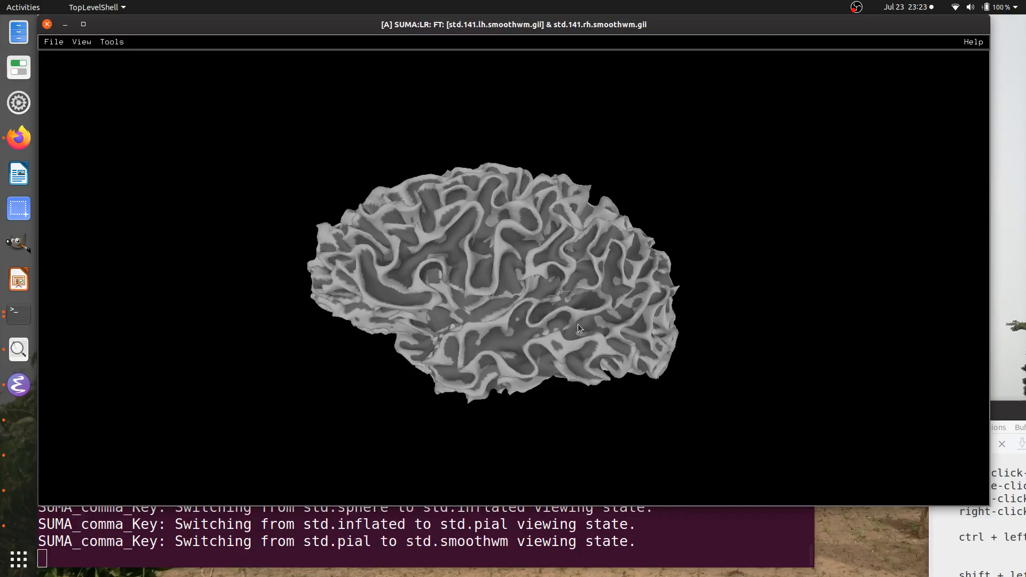
{"action": "key", "text": "period"}
{"action": "key", "text": "period"}
{"action": "key", "text": "period"}
{"action": "key", "text": "period"}
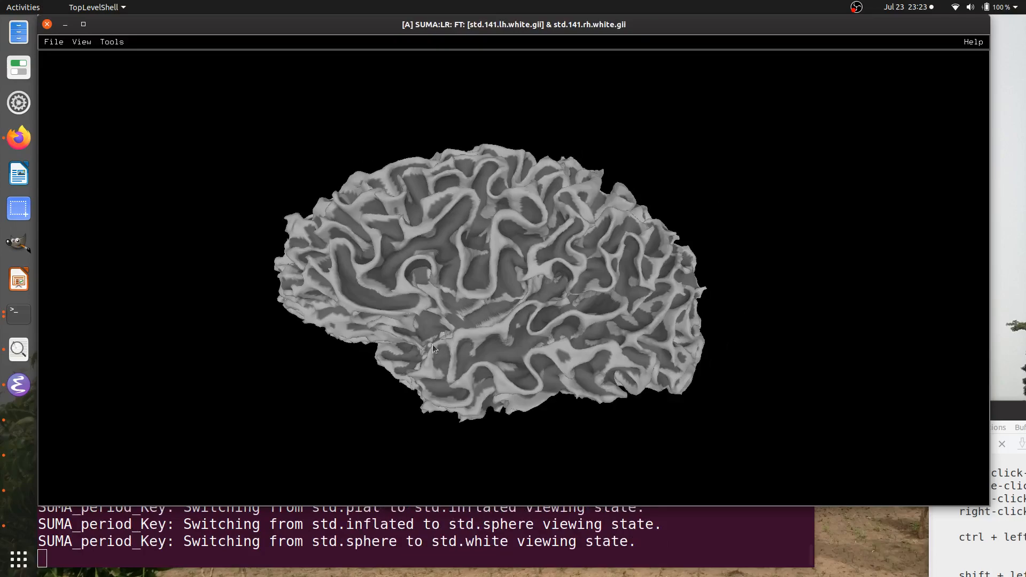
Step: Rotate the std.white surfaces around their left side and bring them to a front view
{"action": "left_click_drag", "start_coordinate": [243, 342], "coordinate": [756, 348]}
{"action": "left_click_drag", "start_coordinate": [342, 305], "coordinate": [310, 328]}
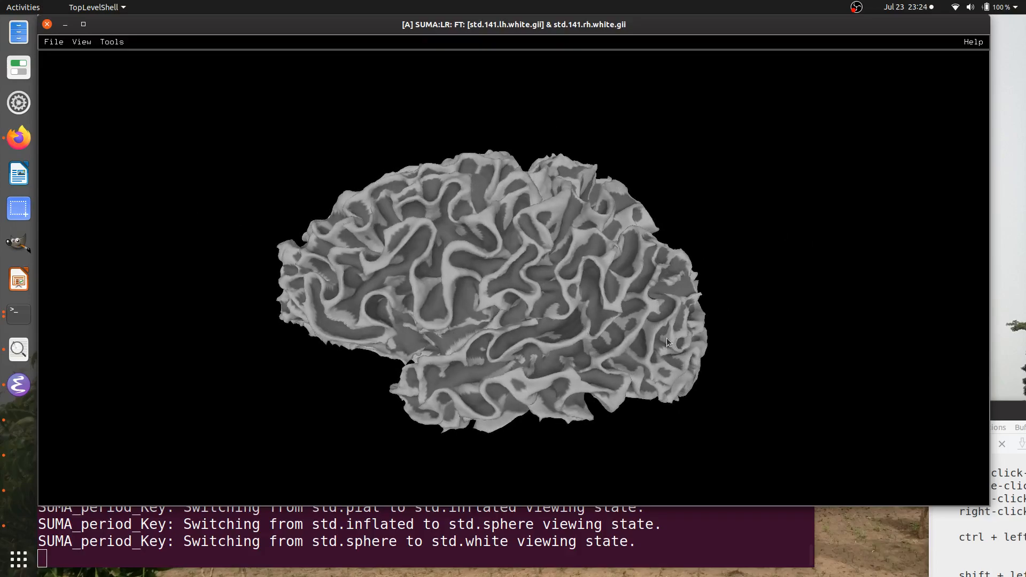
{"action": "left_click_drag", "start_coordinate": [518, 350], "coordinate": [607, 332]}
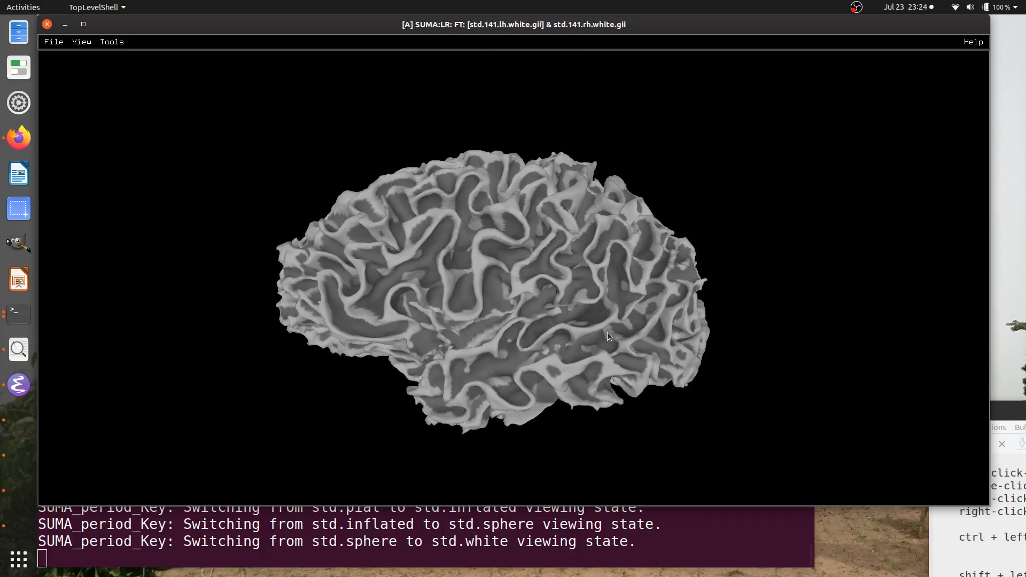
{"action": "left_click_drag", "start_coordinate": [298, 311], "coordinate": [431, 240]}
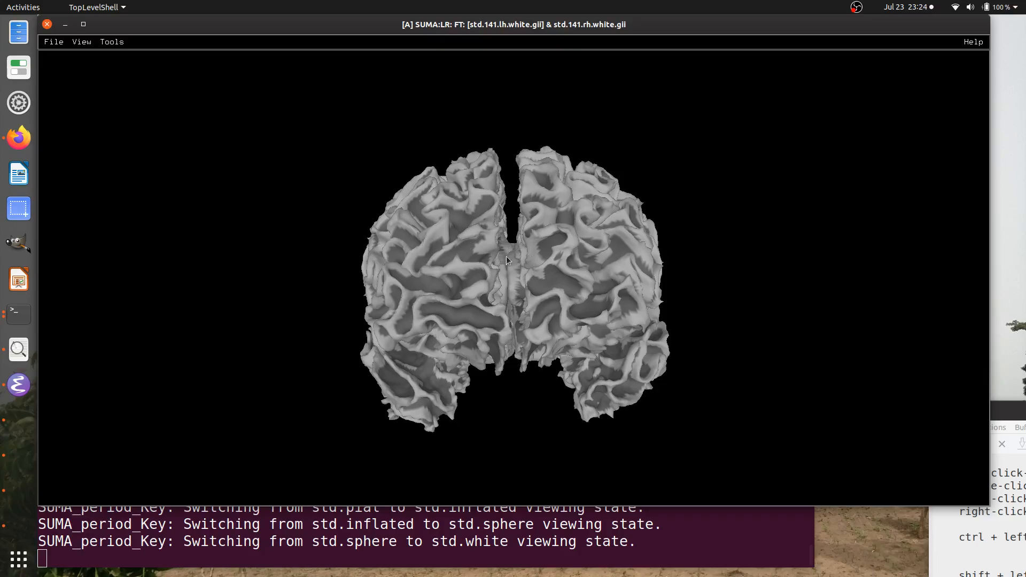
Step: Zoom in and out on the white matter surfaces while turning them to an oblique view of the left frontal lobe
{"action": "scroll", "coordinate": [548, 269], "scroll_direction": "down", "scroll_amount": 2}
{"action": "scroll", "coordinate": [588, 273], "scroll_direction": "up", "scroll_amount": 6}
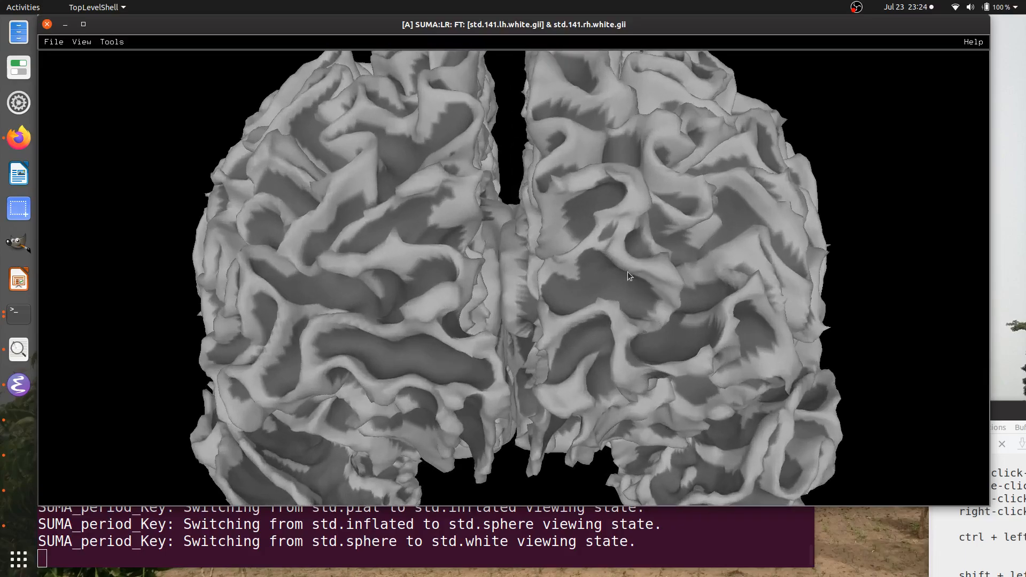
{"action": "scroll", "coordinate": [627, 272], "scroll_direction": "up", "scroll_amount": 2}
{"action": "left_click_drag", "start_coordinate": [773, 288], "coordinate": [413, 282]}
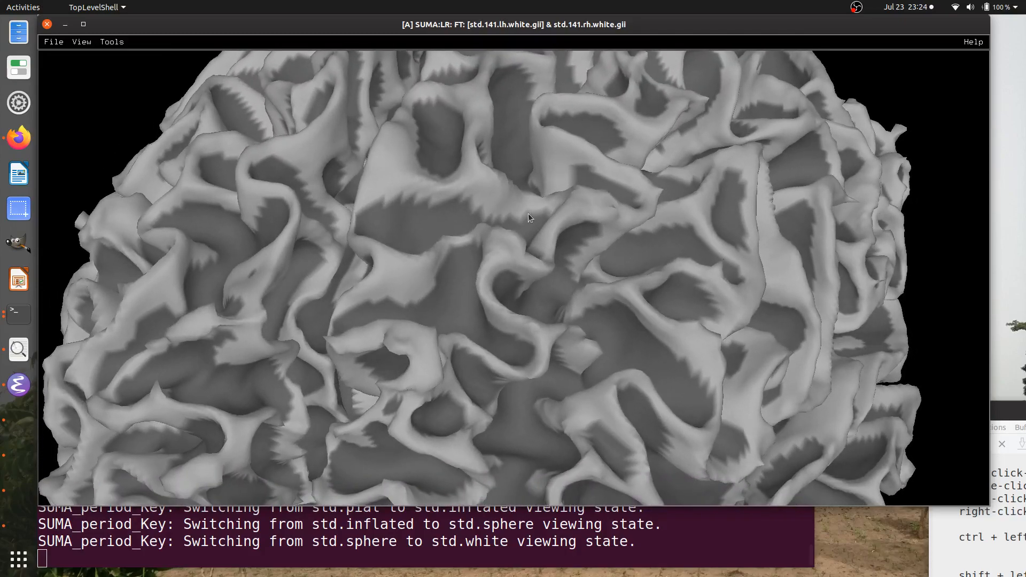
{"action": "scroll", "coordinate": [471, 267], "scroll_direction": "down", "scroll_amount": 6}
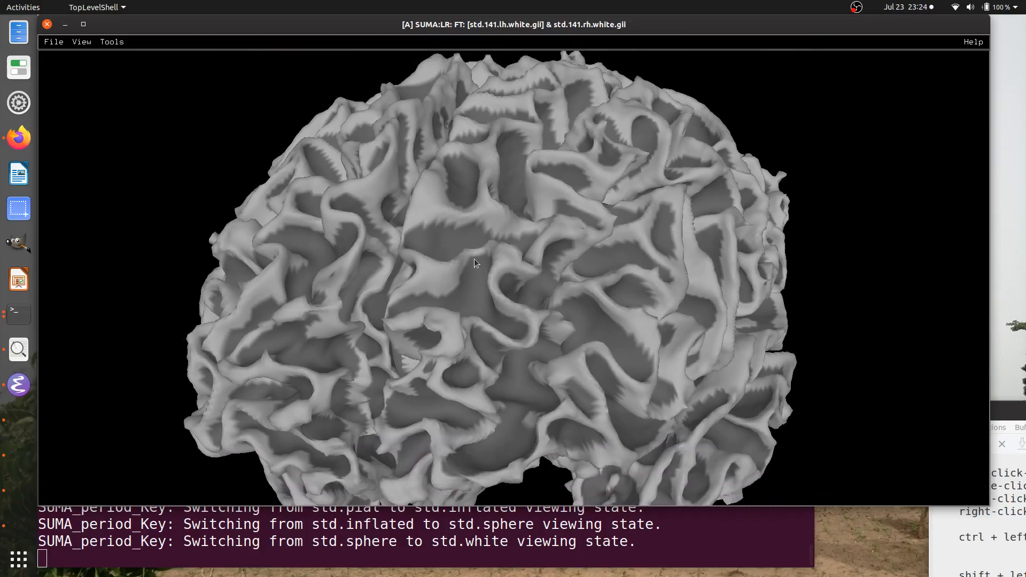
{"action": "scroll", "coordinate": [473, 270], "scroll_direction": "up", "scroll_amount": 8}
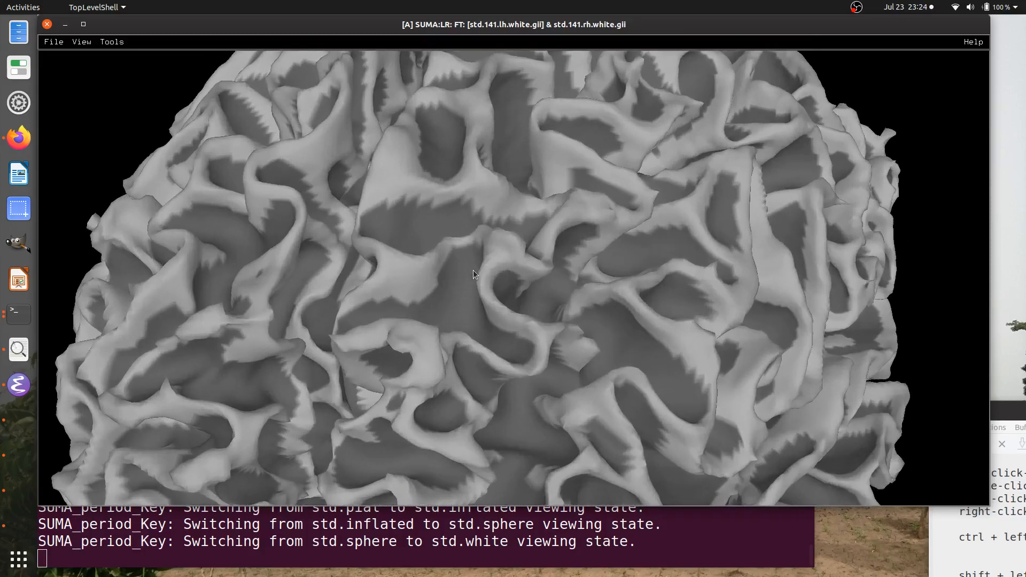
{"action": "scroll", "coordinate": [475, 266], "scroll_direction": "down", "scroll_amount": 7}
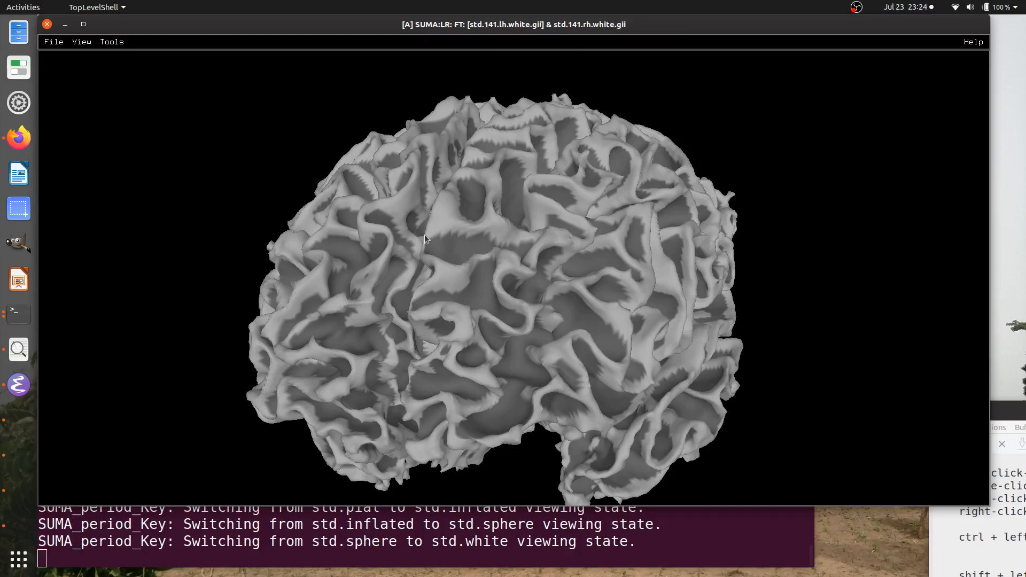
Step: Select a node on the left superior frontal gyrus and inspect it close up from a more frontal angle
{"action": "right_click", "coordinate": [440, 222]}
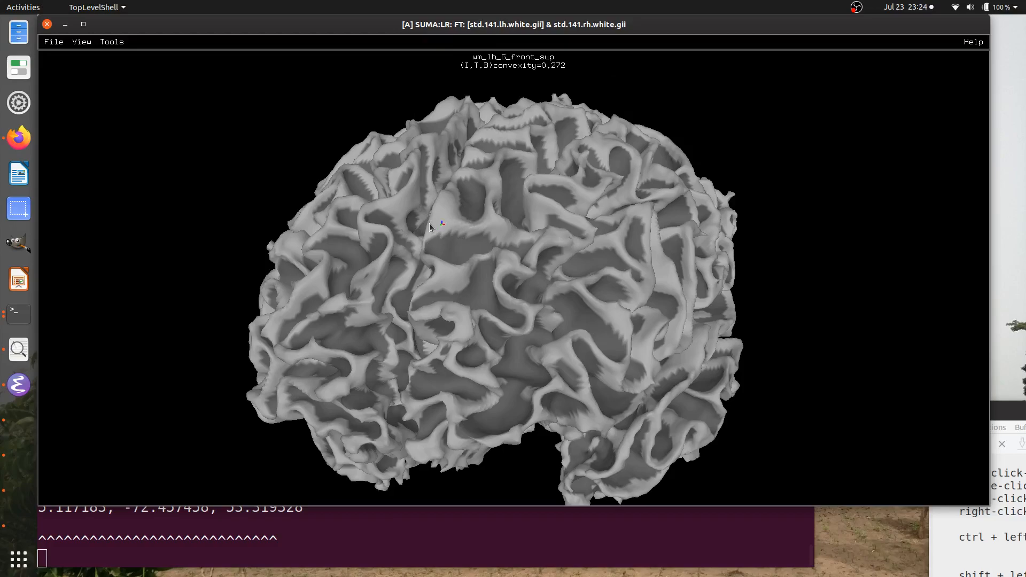
{"action": "scroll", "coordinate": [428, 223], "scroll_direction": "up", "scroll_amount": 5}
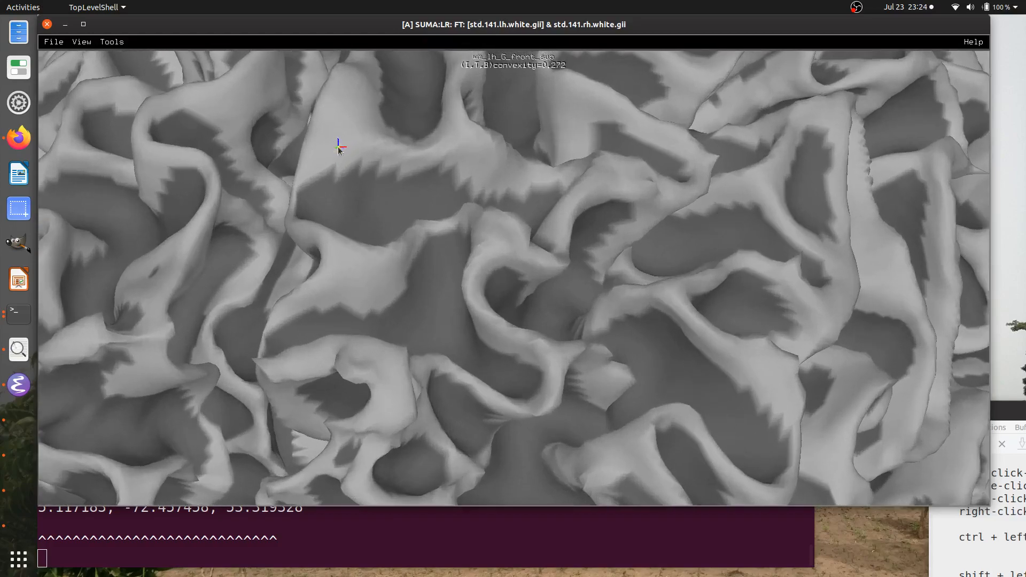
{"action": "mouse_move", "coordinate": [337, 147]}
{"action": "left_mouse_down"}
{"action": "mouse_move", "coordinate": [433, 325]}
{"action": "mouse_move", "coordinate": [277, 369]}
{"action": "mouse_move", "coordinate": [551, 244]}
{"action": "mouse_move", "coordinate": [631, 289]}
{"action": "left_mouse_up"}
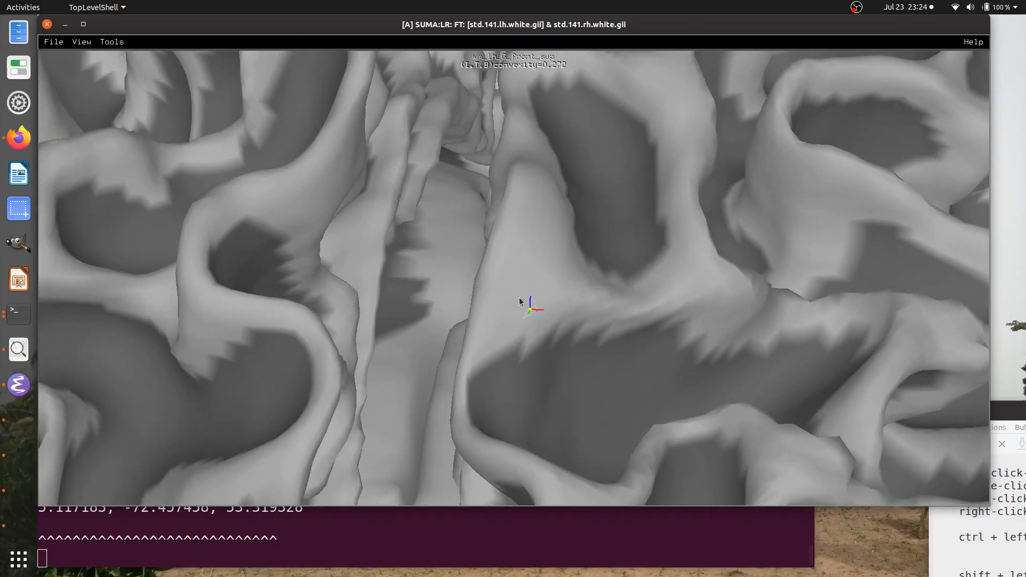
{"action": "scroll", "coordinate": [516, 267], "scroll_direction": "down", "scroll_amount": 10}
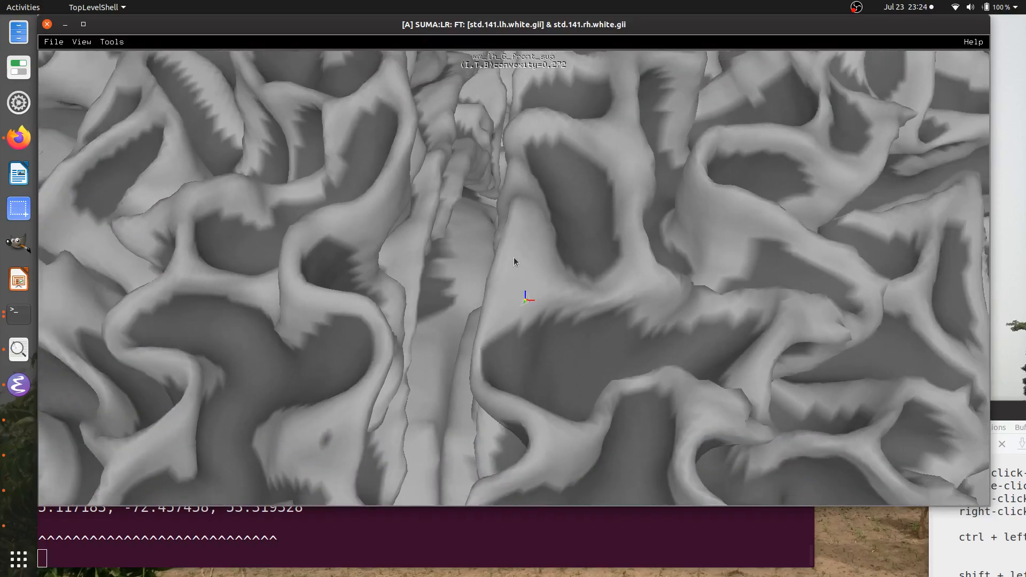
{"action": "scroll", "coordinate": [506, 262], "scroll_direction": "down", "scroll_amount": 1}
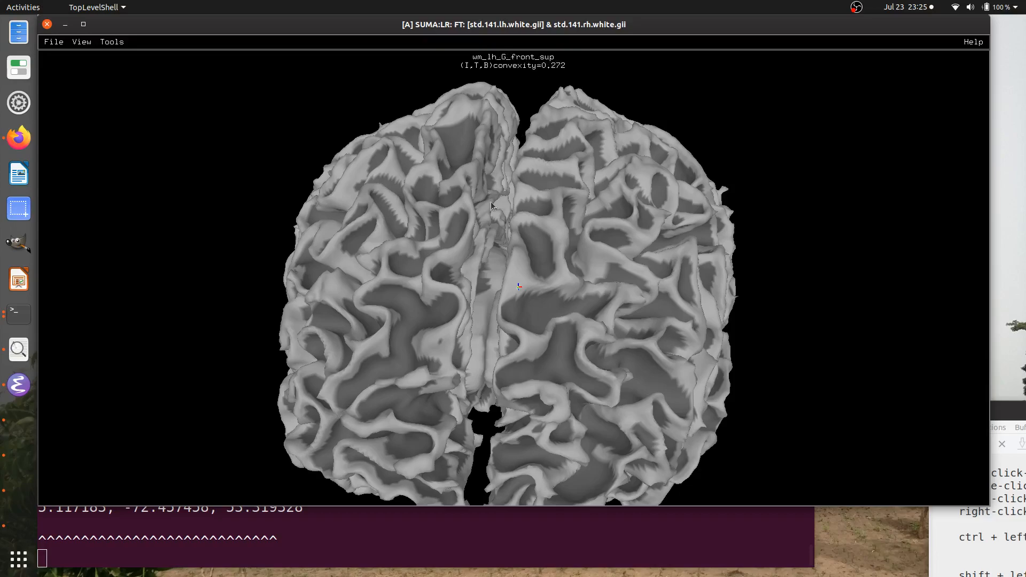
Step: Select nodes on the left inferior precentral sulcus, superior frontal gyrus and superior frontal sulcus, ending on the gyrus near the midline
{"action": "left_click", "coordinate": [400, 187]}
{"action": "left_click_drag", "start_coordinate": [400, 186], "coordinate": [670, 239]}
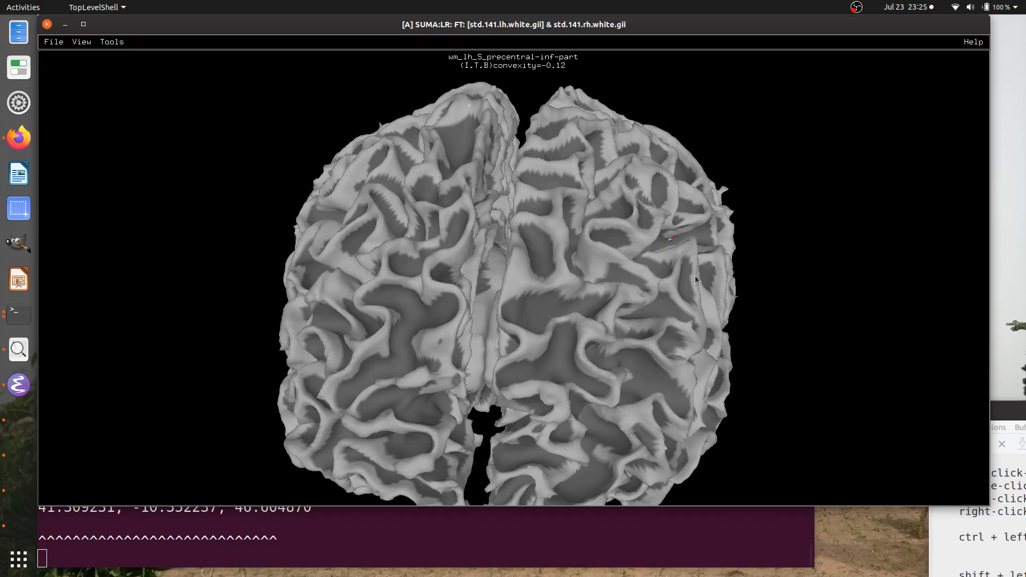
{"action": "right_click_drag", "start_coordinate": [692, 281], "coordinate": [513, 281]}
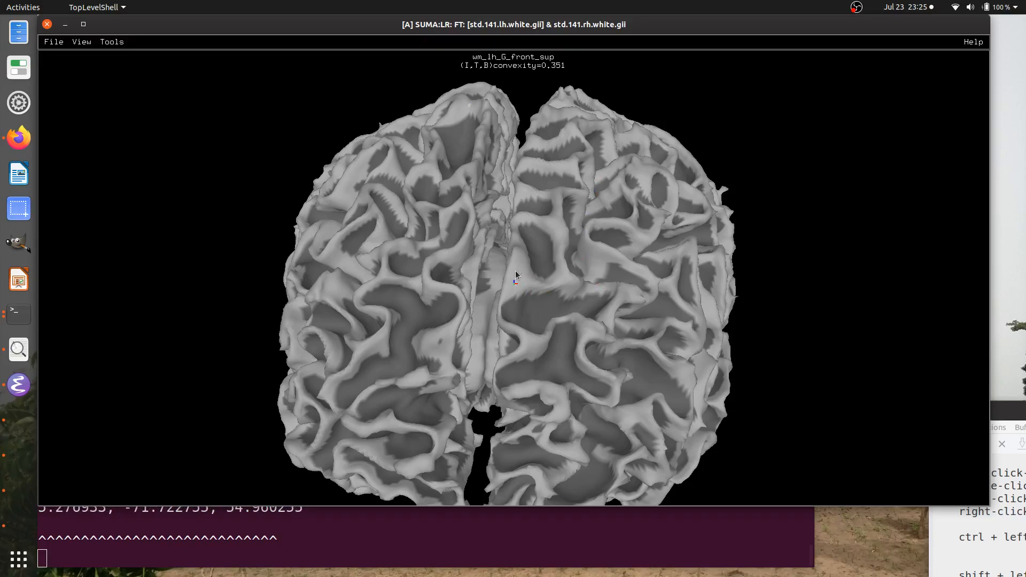
{"action": "right_click_drag", "start_coordinate": [518, 293], "coordinate": [542, 283]}
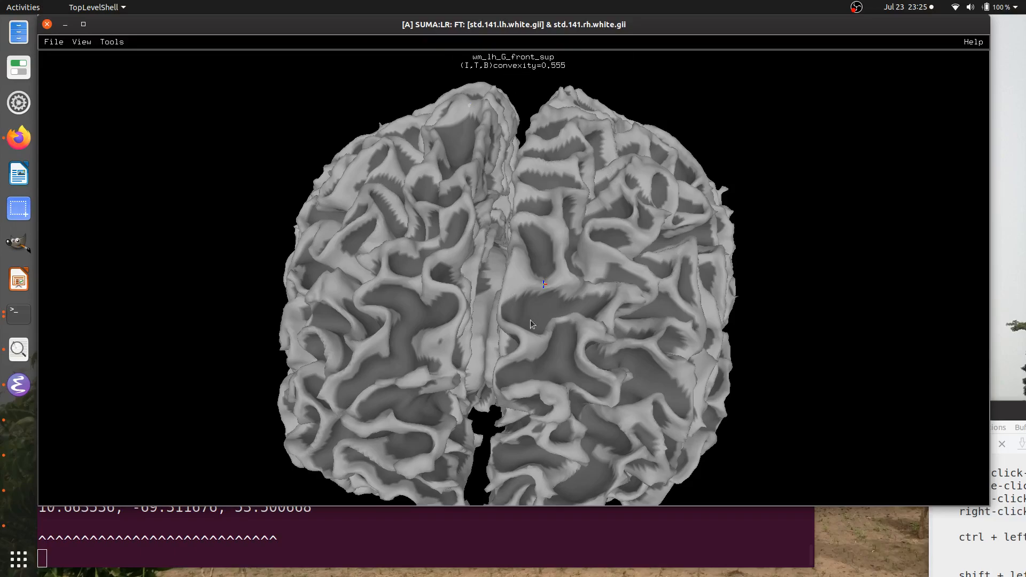
{"action": "mouse_move", "coordinate": [532, 324]}
{"action": "right_mouse_down"}
{"action": "mouse_move", "coordinate": [554, 306]}
{"action": "mouse_move", "coordinate": [538, 315]}
{"action": "right_mouse_up"}
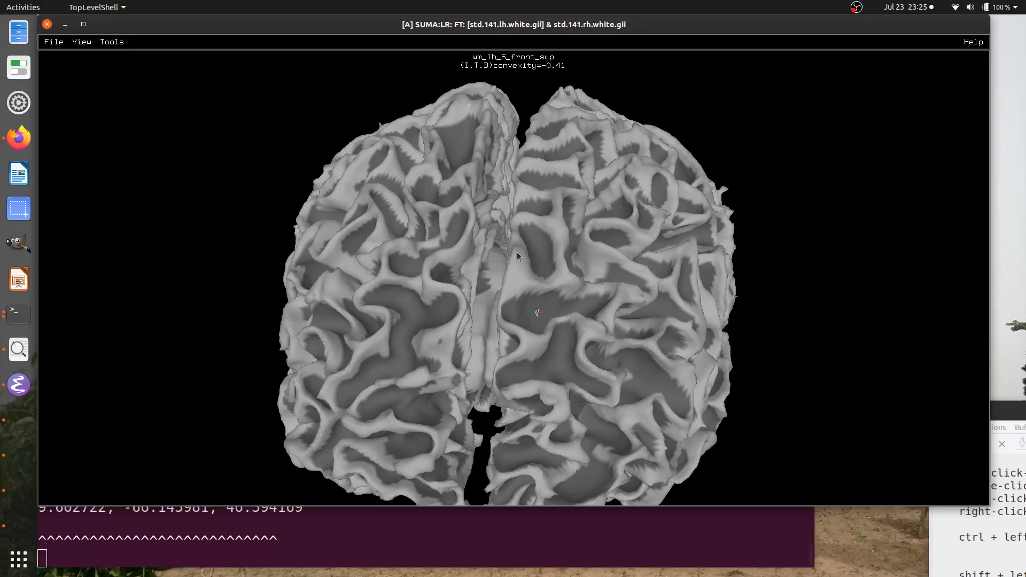
{"action": "right_click_drag", "start_coordinate": [518, 253], "coordinate": [511, 275]}
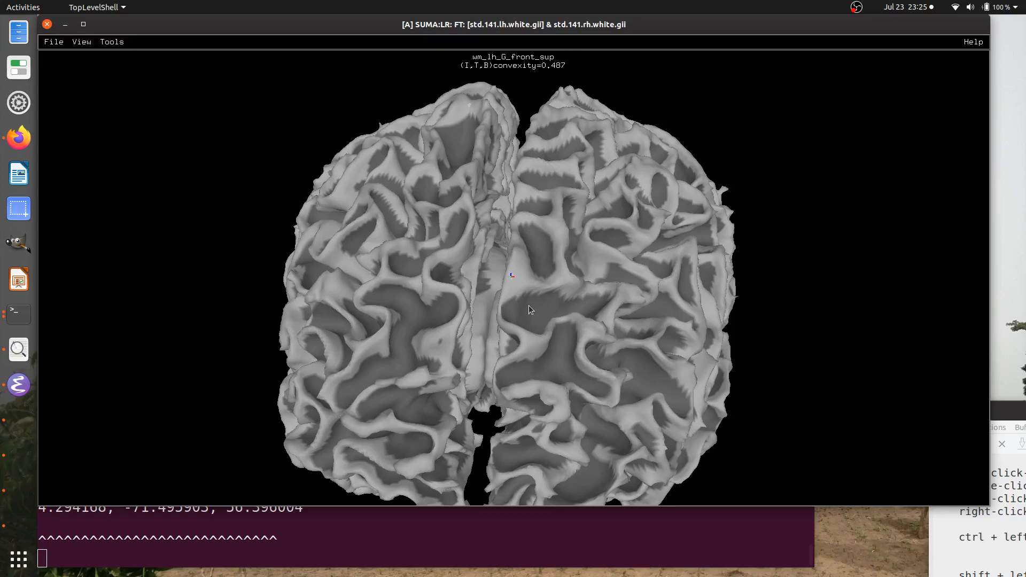
Step: Select a node on the left superior frontal gyrus beside the midline, inspect it close up and select a neighbouring node
{"action": "mouse_move", "coordinate": [521, 277]}
{"action": "right_mouse_down"}
{"action": "mouse_move", "coordinate": [534, 312]}
{"action": "mouse_move", "coordinate": [523, 284]}
{"action": "right_mouse_up"}
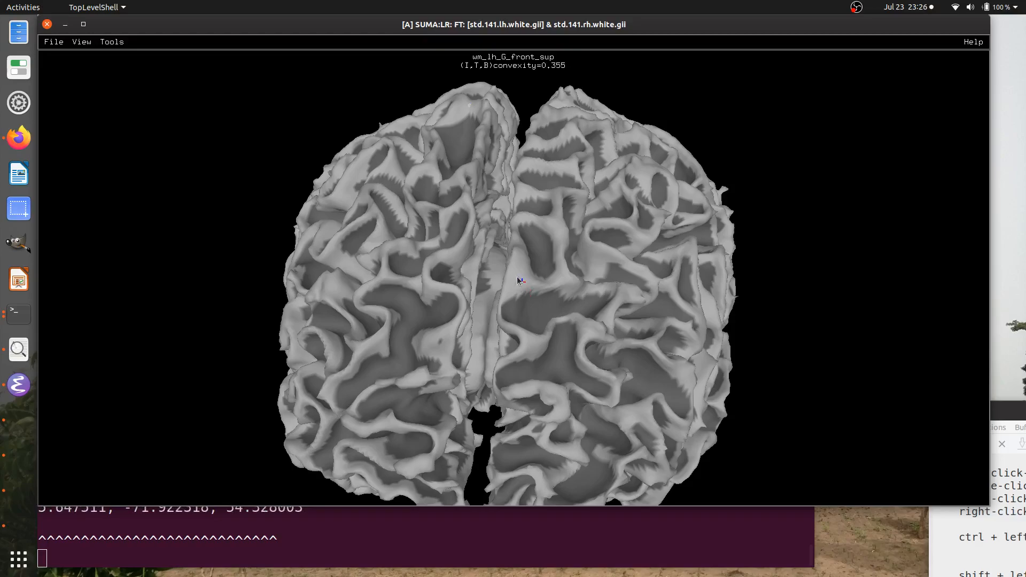
{"action": "scroll", "coordinate": [517, 277], "scroll_direction": "down", "scroll_amount": 3}
{"action": "scroll", "coordinate": [521, 278], "scroll_direction": "up", "scroll_amount": 6}
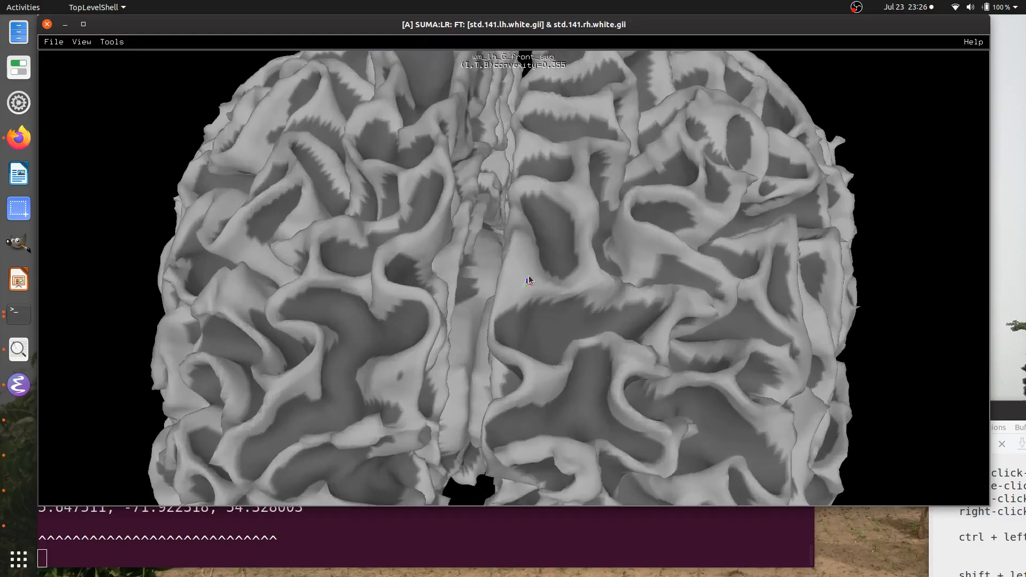
{"action": "scroll", "coordinate": [528, 275], "scroll_direction": "up", "scroll_amount": 8}
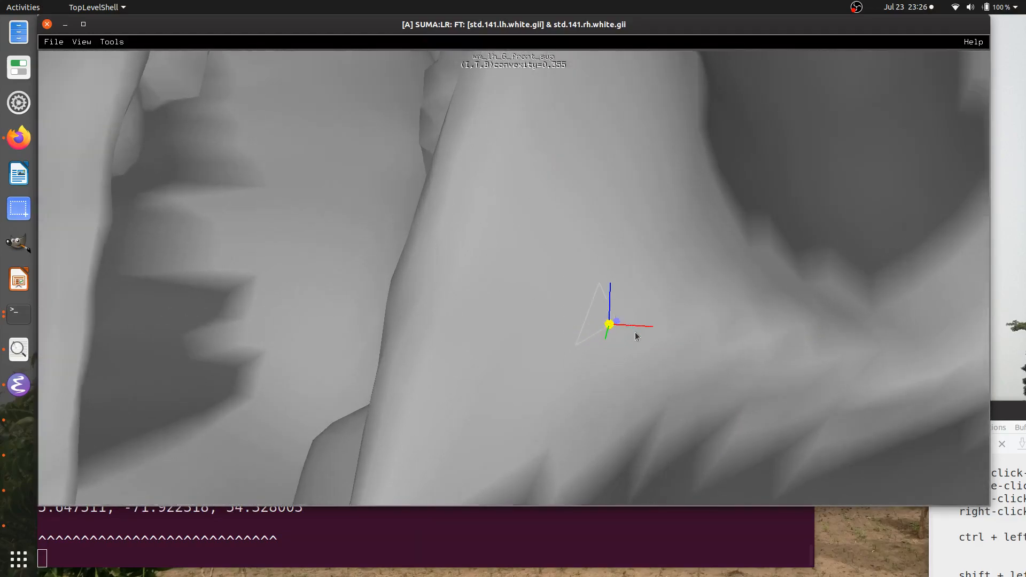
{"action": "left_click_drag", "start_coordinate": [635, 335], "coordinate": [527, 275]}
{"action": "right_click_drag", "start_coordinate": [545, 238], "coordinate": [486, 236]}
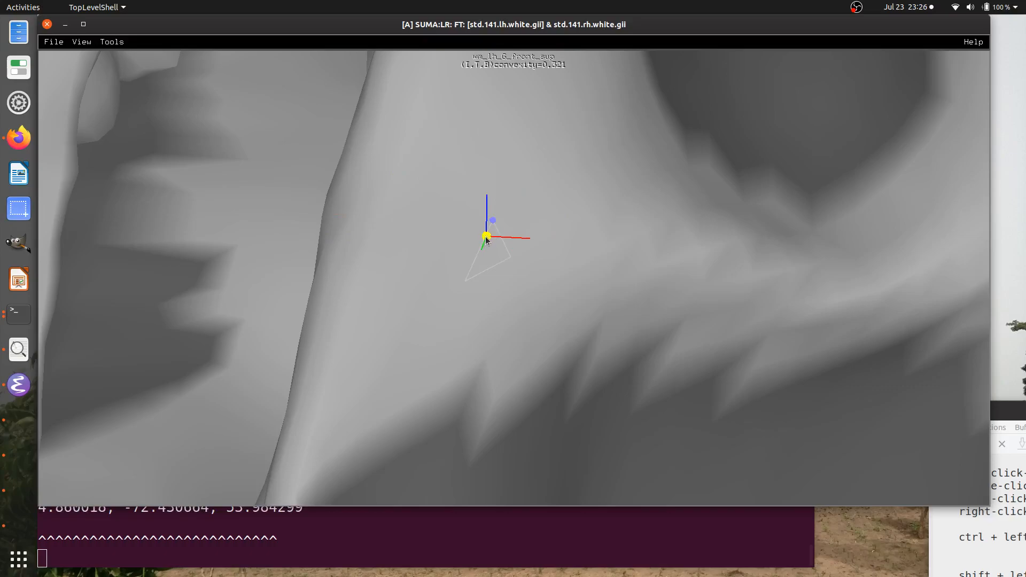
Step: Select several more nodes across the same patch of gyrus, including one at its medial edge, ending on the middle of the patch
{"action": "right_click_drag", "start_coordinate": [470, 253], "coordinate": [510, 243]}
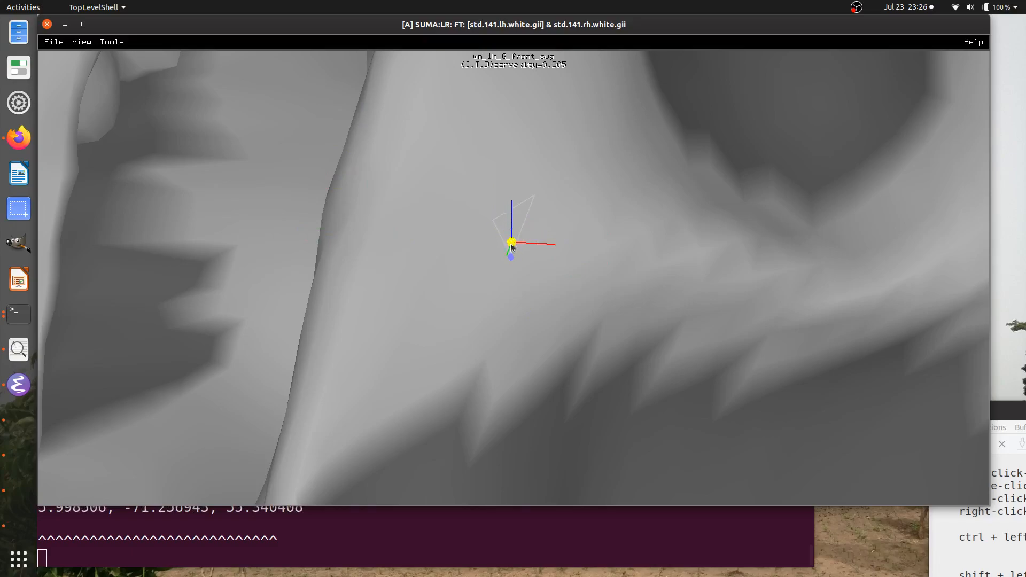
{"action": "right_click_drag", "start_coordinate": [510, 243], "coordinate": [533, 239]}
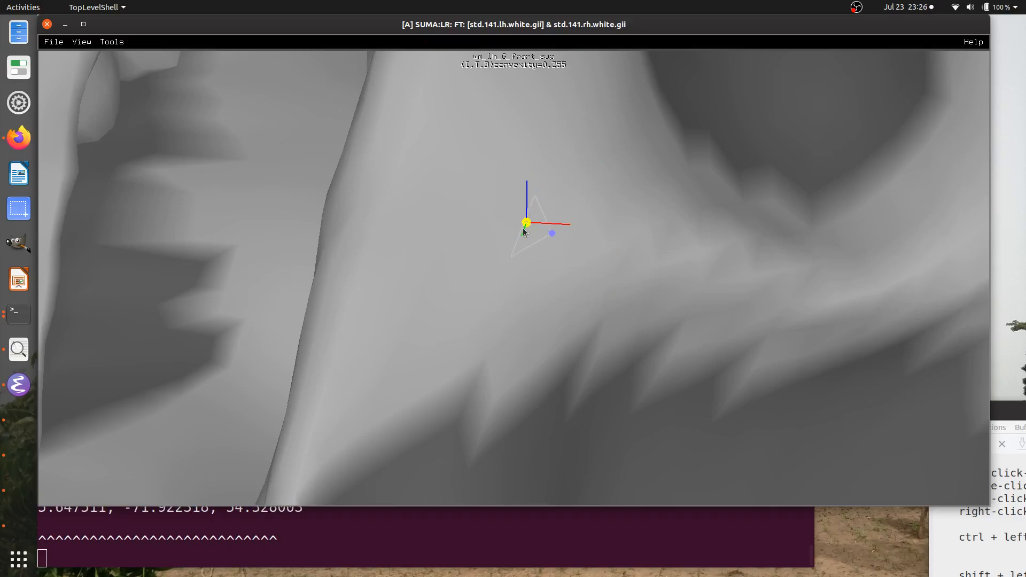
{"action": "right_click_drag", "start_coordinate": [527, 224], "coordinate": [417, 282]}
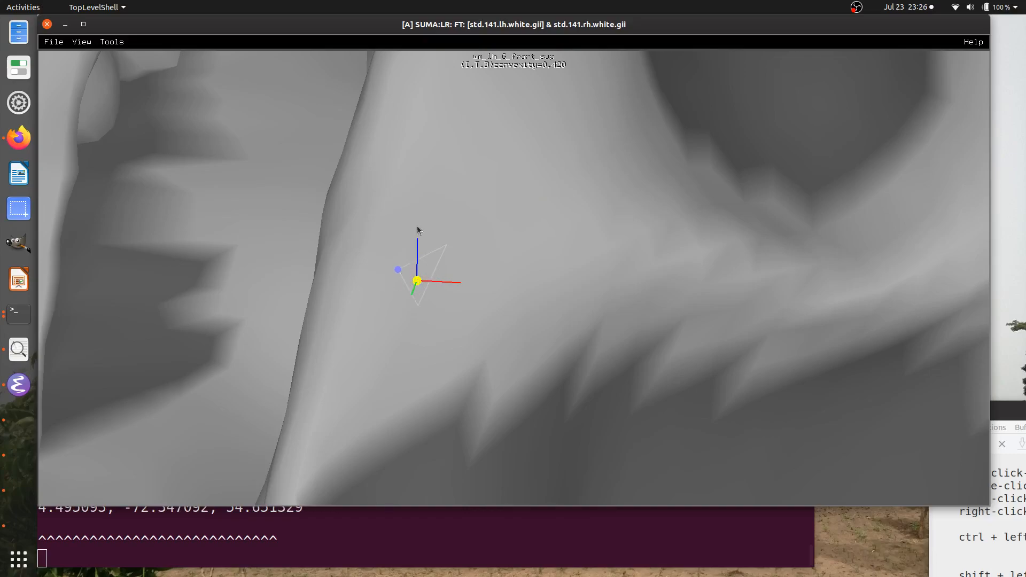
{"action": "right_click_drag", "start_coordinate": [417, 280], "coordinate": [357, 274]}
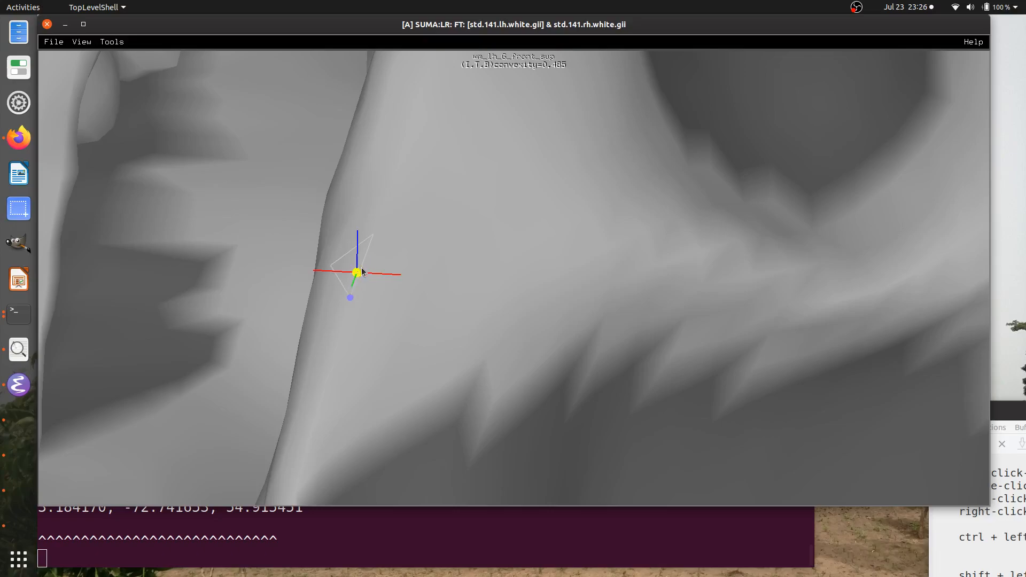
{"action": "left_click_drag", "start_coordinate": [370, 313], "coordinate": [503, 380]}
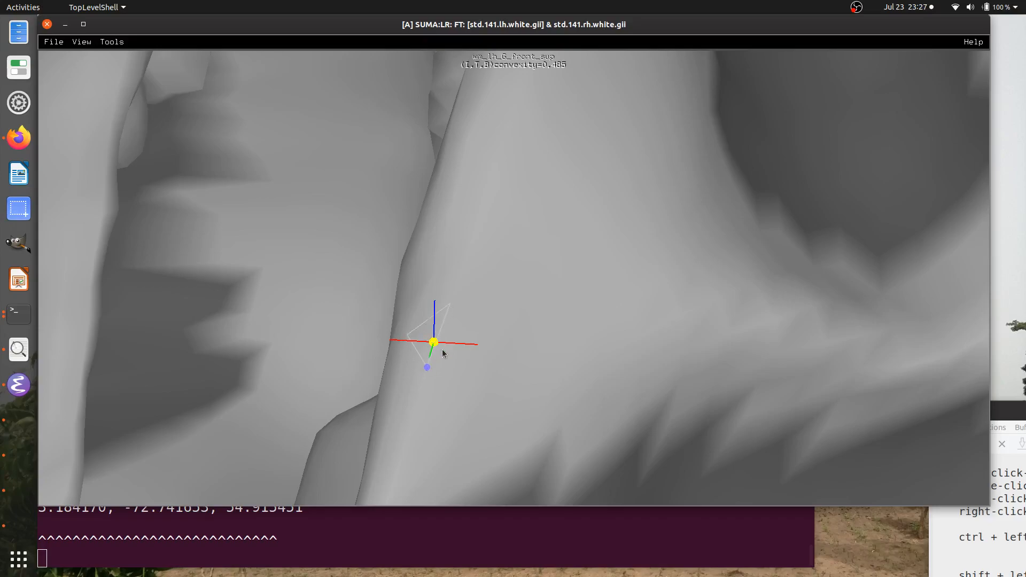
{"action": "right_click_drag", "start_coordinate": [442, 349], "coordinate": [540, 321]}
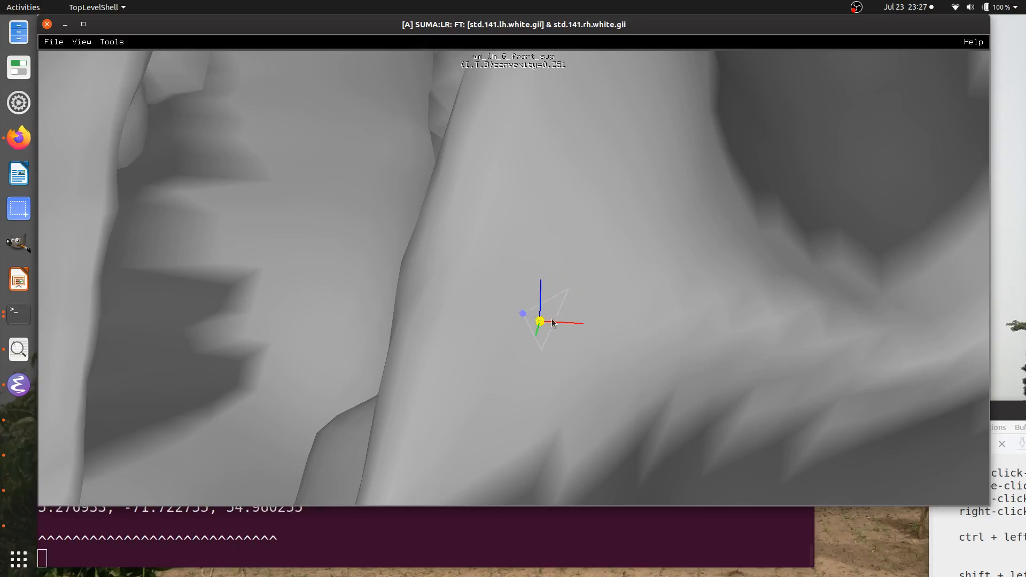
Step: Render the white matter surfaces as a wireframe mesh and examine the triangles around the selected node
{"action": "scroll", "coordinate": [552, 318], "scroll_direction": "down", "scroll_amount": 10}
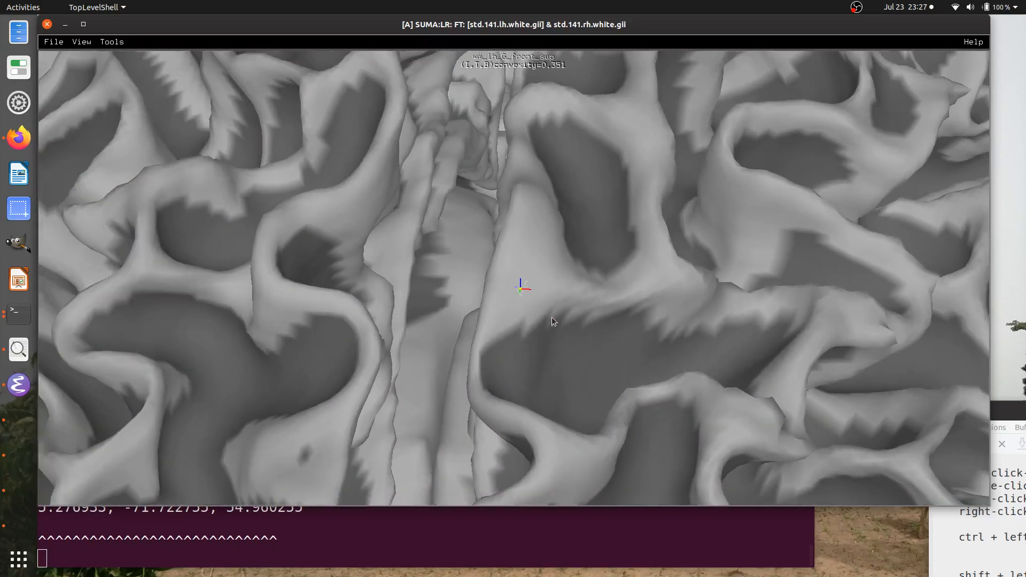
{"action": "scroll", "coordinate": [550, 317], "scroll_direction": "down", "scroll_amount": 10}
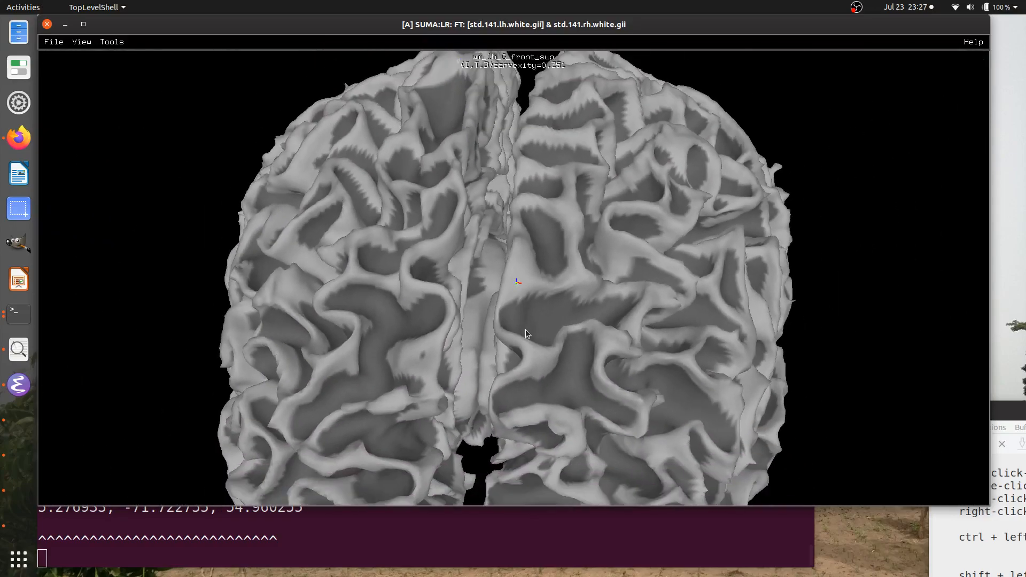
{"action": "scroll", "coordinate": [527, 334], "scroll_direction": "down", "scroll_amount": 5}
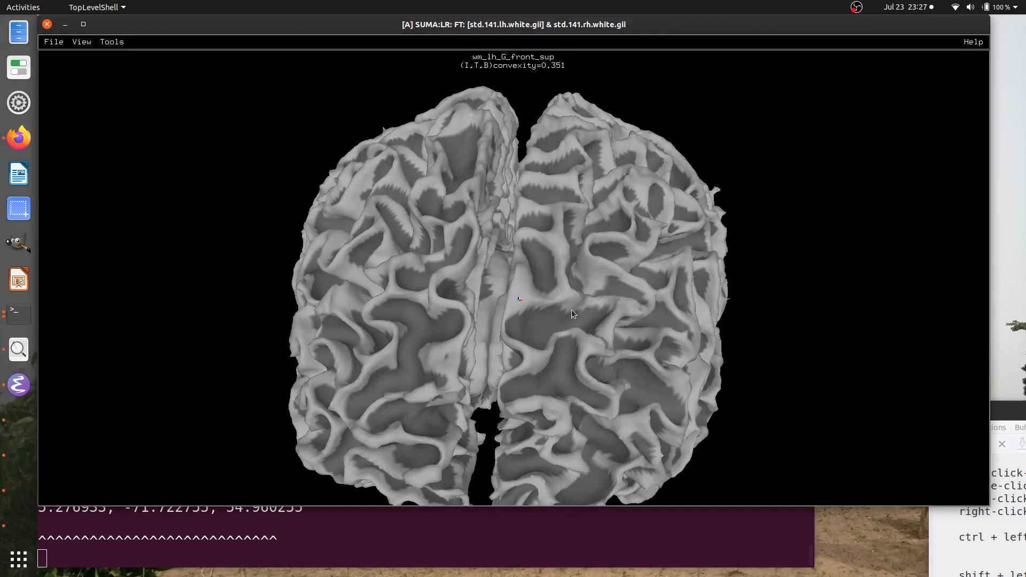
{"action": "key", "text": "p"}
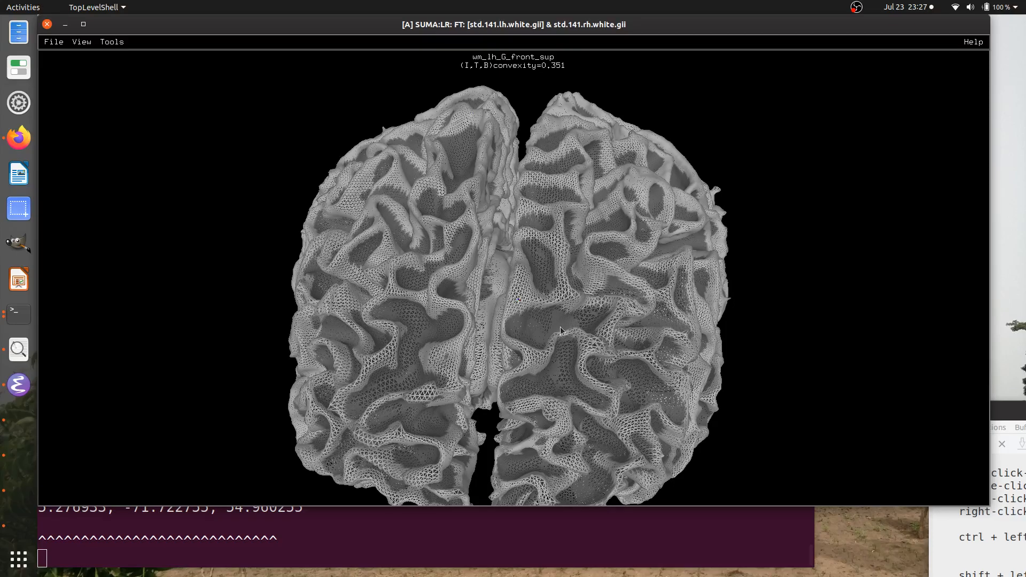
{"action": "scroll", "coordinate": [543, 345], "scroll_direction": "down", "scroll_amount": 5}
{"action": "scroll", "coordinate": [535, 319], "scroll_direction": "up", "scroll_amount": 15}
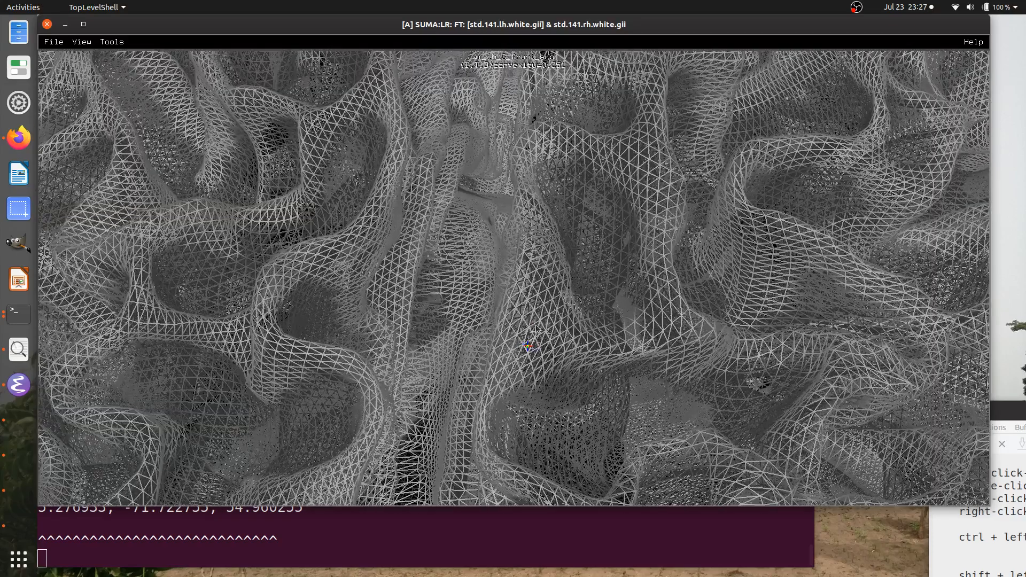
{"action": "scroll", "coordinate": [537, 325], "scroll_direction": "up", "scroll_amount": 2}
{"action": "left_click_drag", "start_coordinate": [563, 369], "coordinate": [474, 260]}
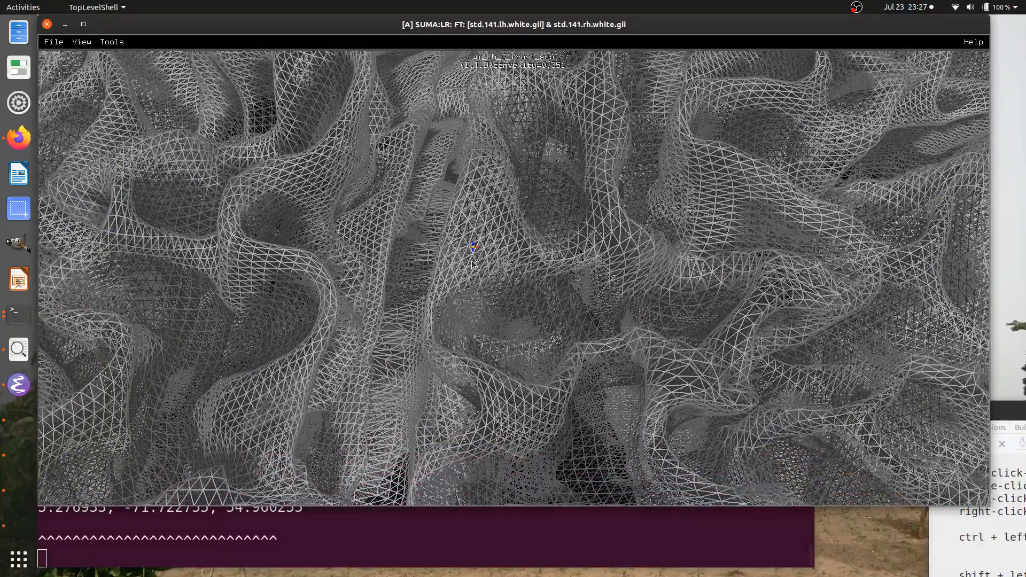
Step: View the surfaces as a point cloud, hide them entirely and restore the filled rendering
{"action": "scroll", "coordinate": [471, 261], "scroll_direction": "down", "scroll_amount": 5}
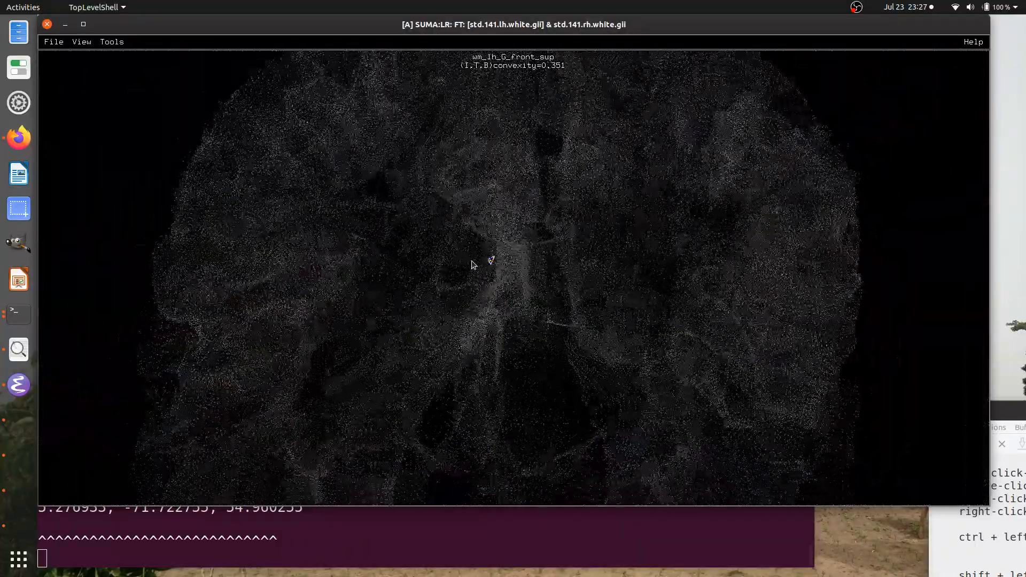
{"action": "scroll", "coordinate": [472, 264], "scroll_direction": "down", "scroll_amount": 2}
{"action": "scroll", "coordinate": [472, 264], "scroll_direction": "up", "scroll_amount": 8}
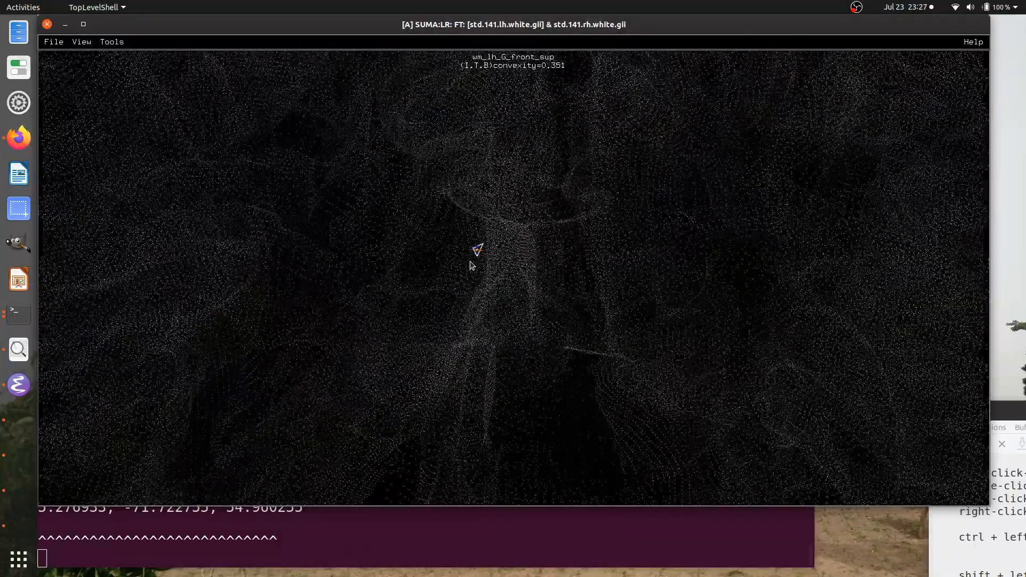
{"action": "scroll", "coordinate": [471, 265], "scroll_direction": "down", "scroll_amount": 5}
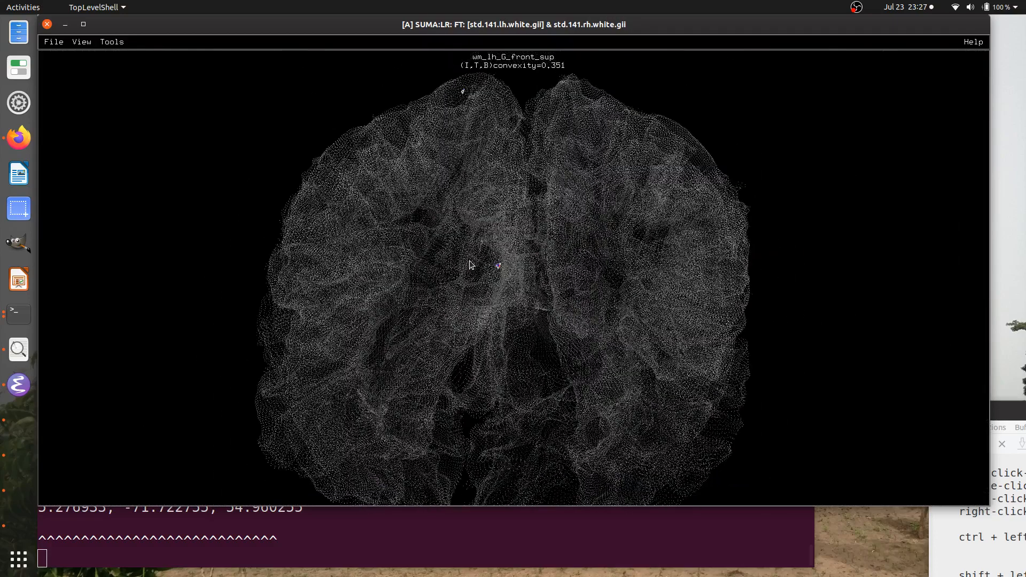
{"action": "scroll", "coordinate": [470, 265], "scroll_direction": "down", "scroll_amount": 3}
{"action": "key", "text": "p"}
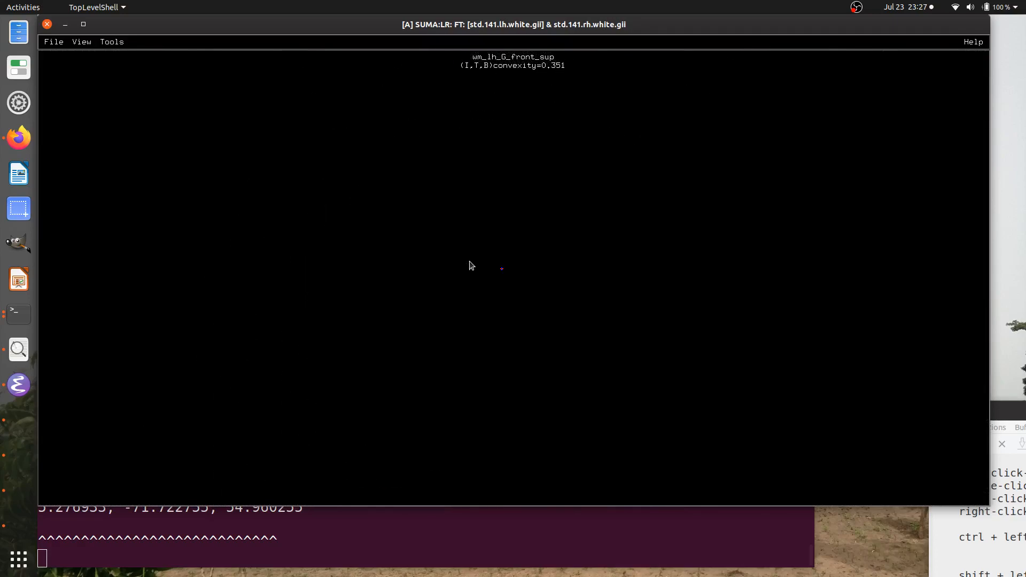
{"action": "key", "text": "p"}
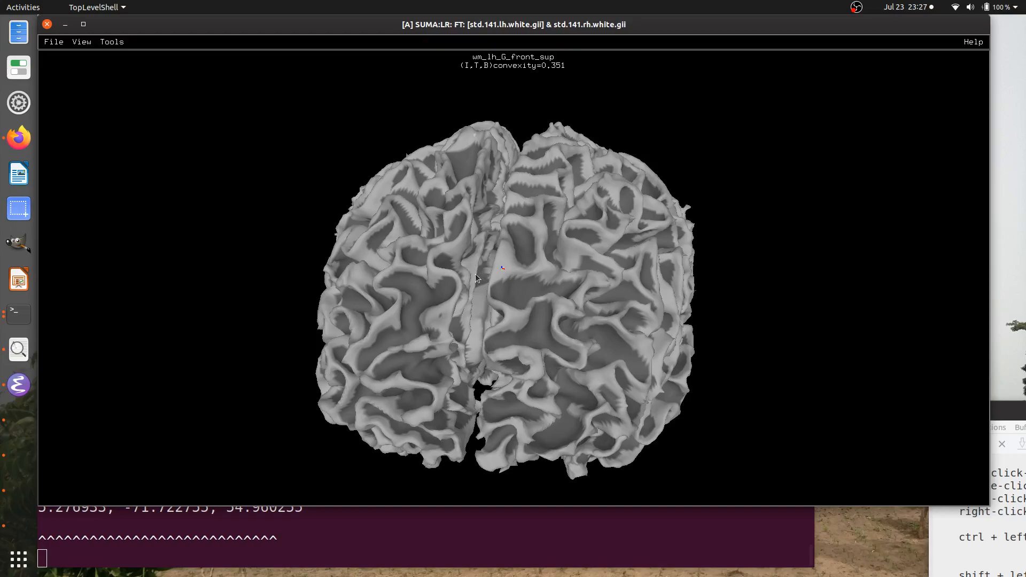
Step: Cycle repeatedly through the filled, wireframe, points and hidden rendering modes, ending on wireframe
{"action": "key", "text": "p"}
{"action": "key", "text": "p"}
{"action": "key", "text": "p"}
{"action": "key", "text": "p"}
{"action": "key", "text": "p"}
{"action": "key", "text": "p"}
{"action": "key", "text": "p"}
{"action": "key", "text": "p"}
{"action": "key", "text": "p"}
{"action": "key", "text": "p"}
{"action": "key", "text": "p"}
{"action": "key", "text": "p"}
{"action": "key", "text": "p"}
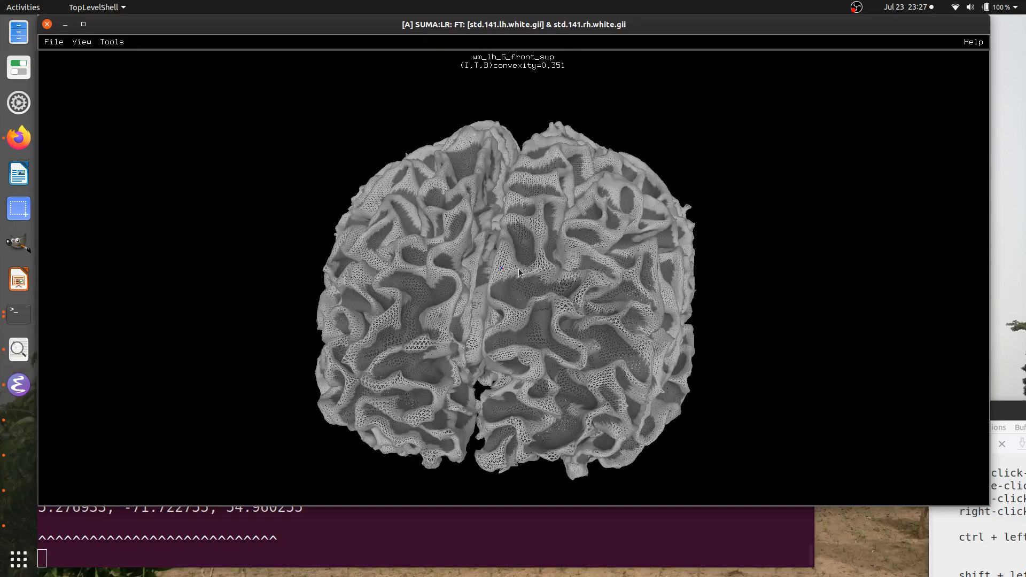
{"action": "key", "text": "p"}
{"action": "key", "text": "p"}
Step: Examine the wireframe mesh close up around the selected node, and cycle the rendering through points back to filled surfaces
{"action": "scroll", "coordinate": [518, 272], "scroll_direction": "up", "scroll_amount": 5}
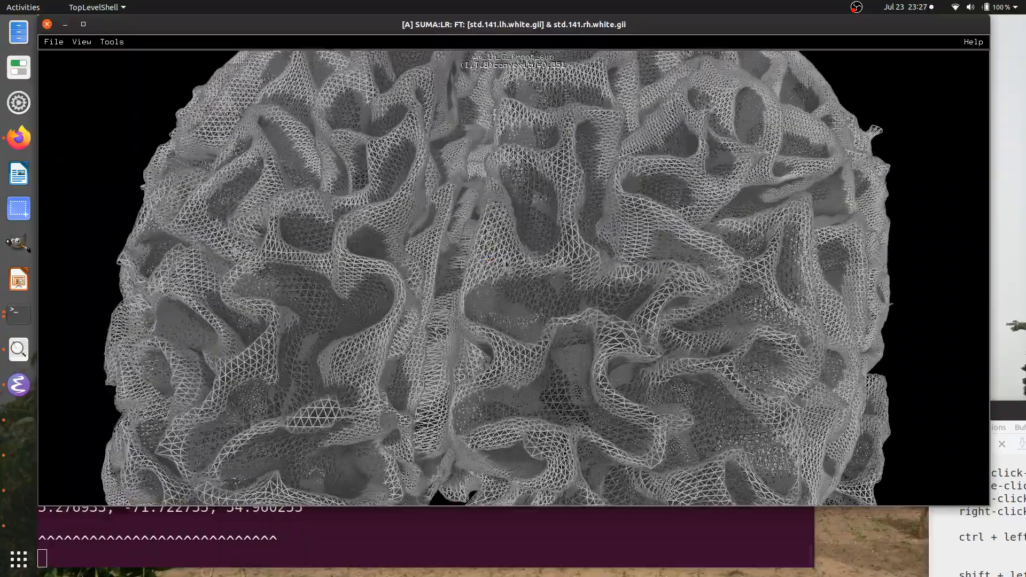
{"action": "scroll", "coordinate": [503, 264], "scroll_direction": "up", "scroll_amount": 10}
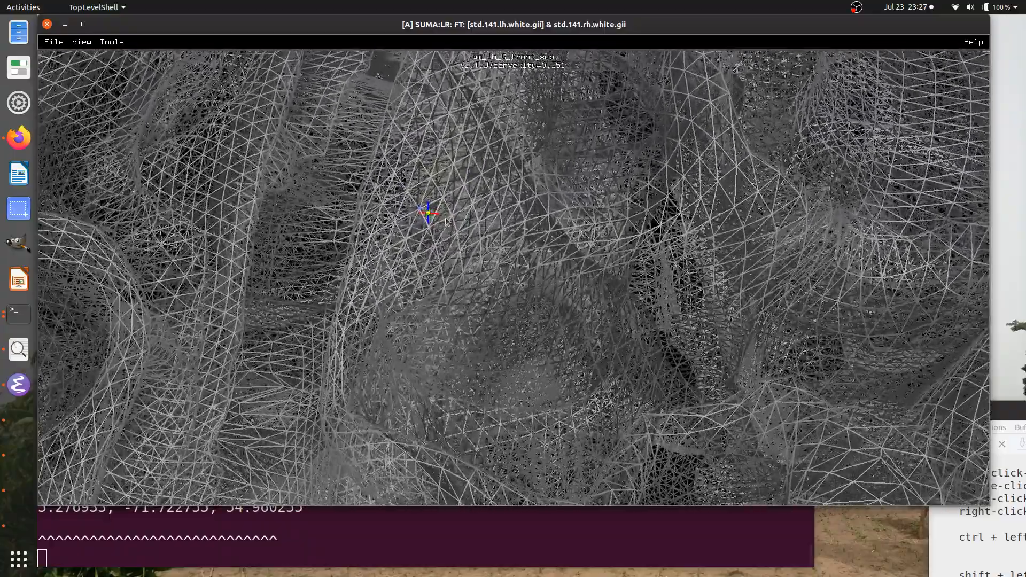
{"action": "left_click_drag", "start_coordinate": [446, 221], "coordinate": [546, 385]}
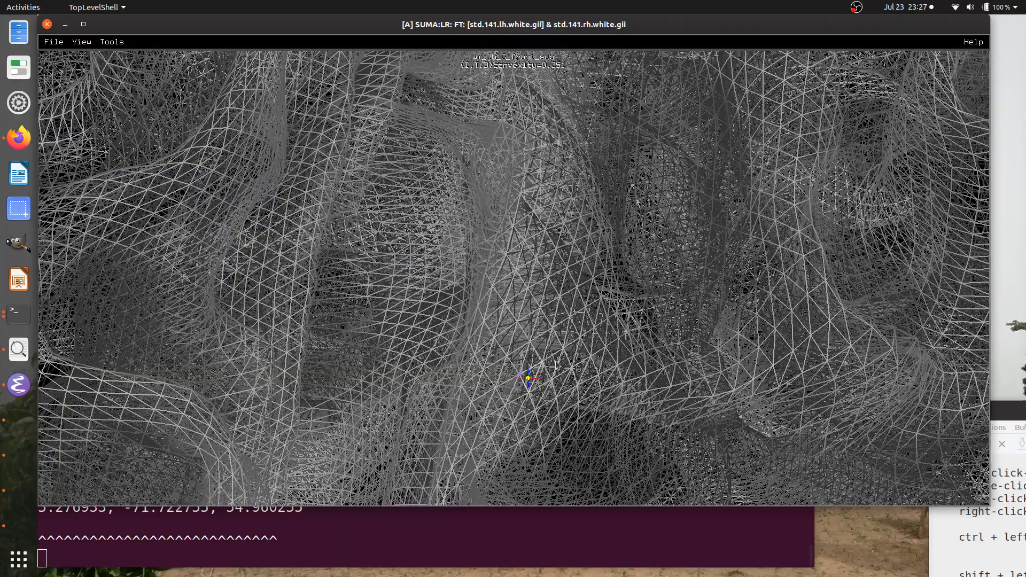
{"action": "key", "text": "p"}
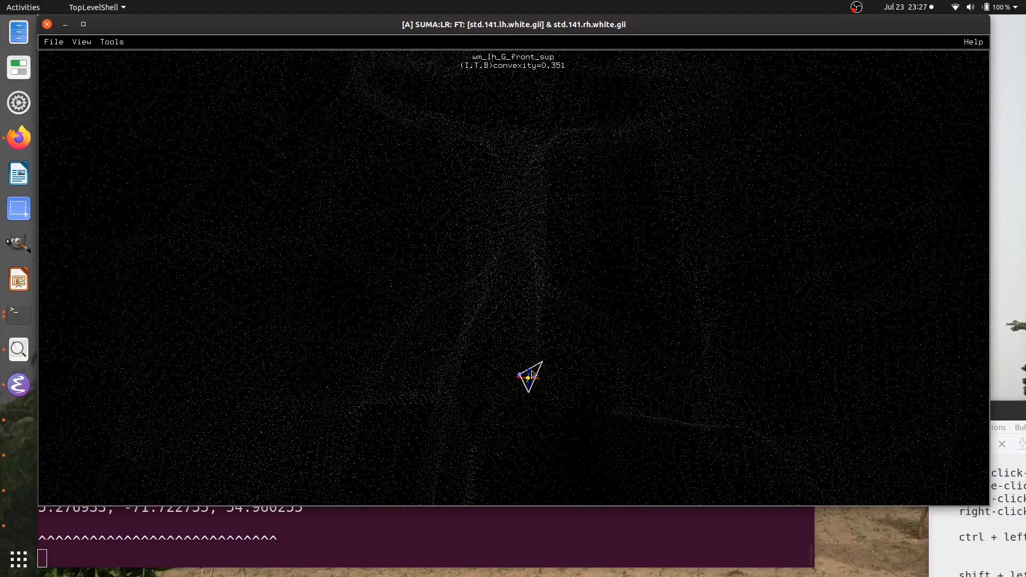
{"action": "scroll", "coordinate": [531, 366], "scroll_direction": "down", "scroll_amount": 5}
{"action": "key", "text": "p"}
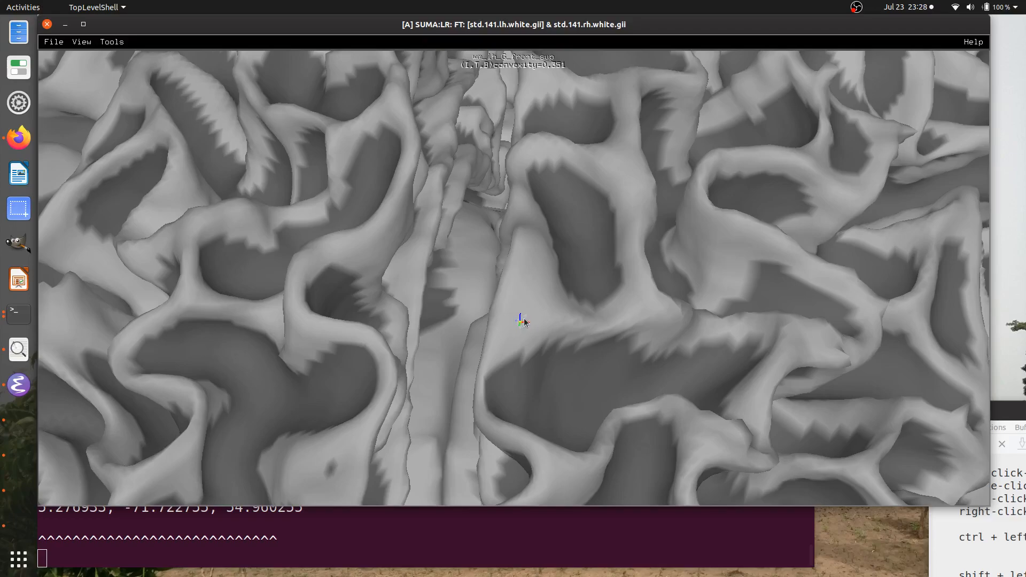
Step: Inspect the selected node close up on the filled surface and switch the surfaces to wireframe rendering
{"action": "scroll", "coordinate": [522, 323], "scroll_direction": "down", "scroll_amount": 5}
{"action": "scroll", "coordinate": [522, 320], "scroll_direction": "up", "scroll_amount": 10}
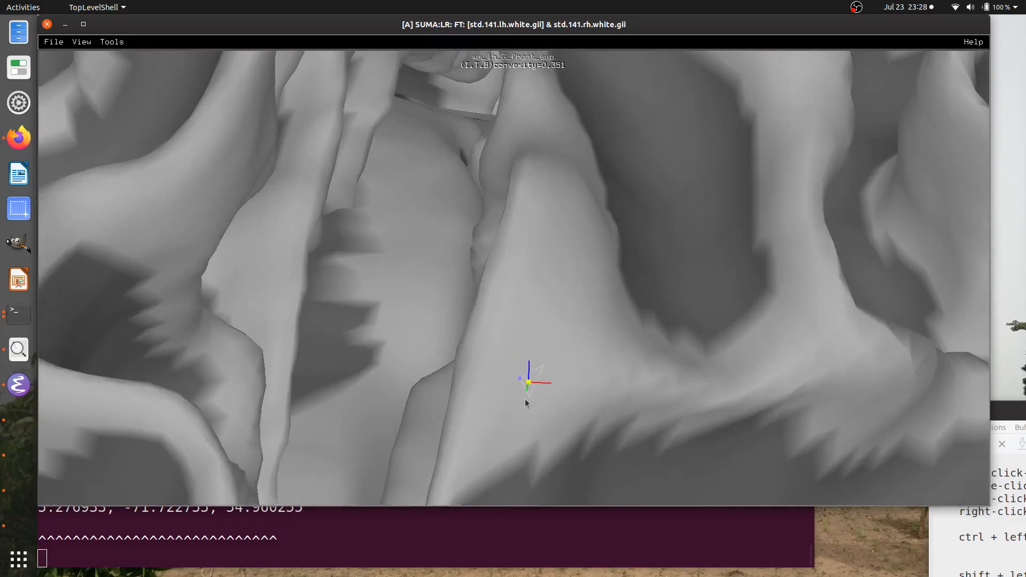
{"action": "middle_click_drag", "start_coordinate": [524, 398], "coordinate": [534, 261]}
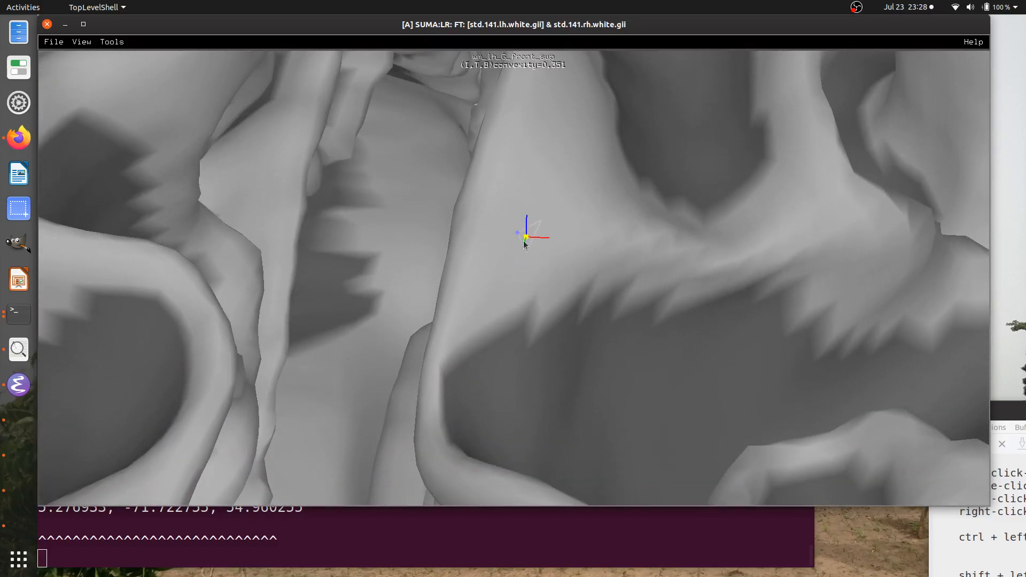
{"action": "scroll", "coordinate": [531, 239], "scroll_direction": "down", "scroll_amount": 3}
{"action": "scroll", "coordinate": [530, 256], "scroll_direction": "up", "scroll_amount": 6}
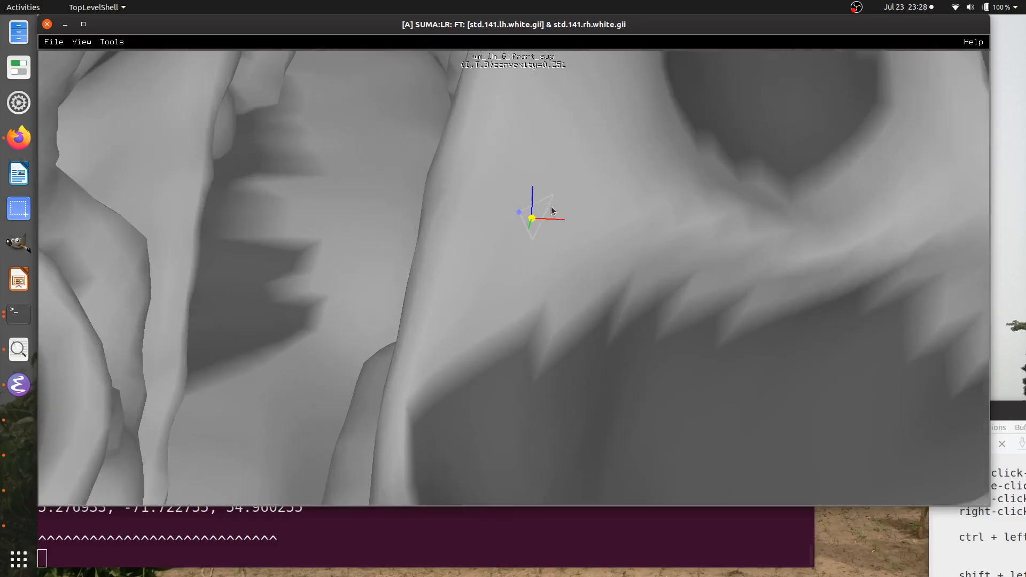
{"action": "middle_click_drag", "start_coordinate": [552, 211], "coordinate": [518, 284]}
{"action": "key", "text": "p"}
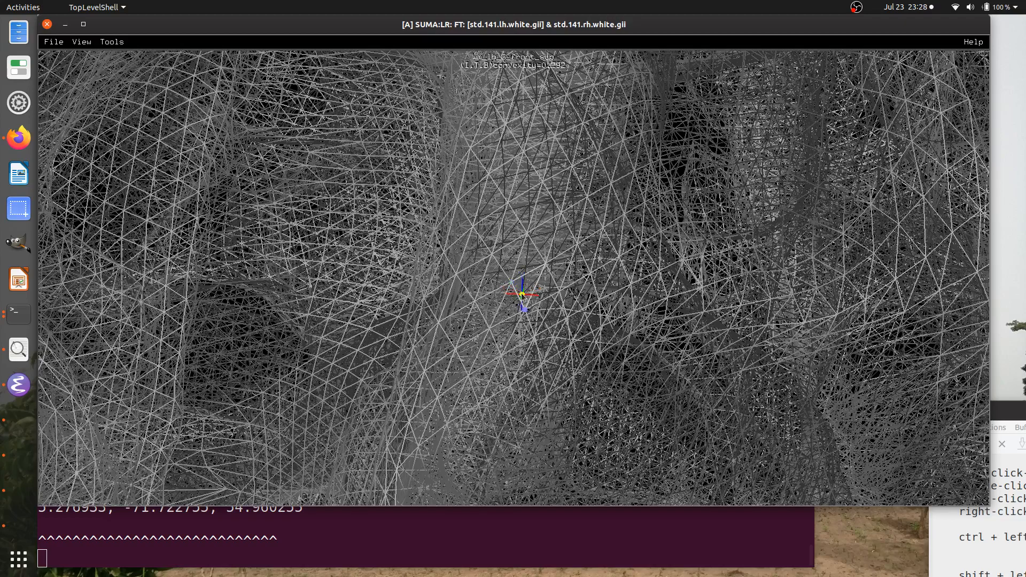
Step: Select neighbouring nodes on the wireframe mesh and return the surfaces to filled rendering
{"action": "right_click", "coordinate": [540, 275]}
{"action": "right_click", "coordinate": [521, 289]}
{"action": "key", "text": "p"}
{"action": "key", "text": "p"}
{"action": "key", "text": "p"}
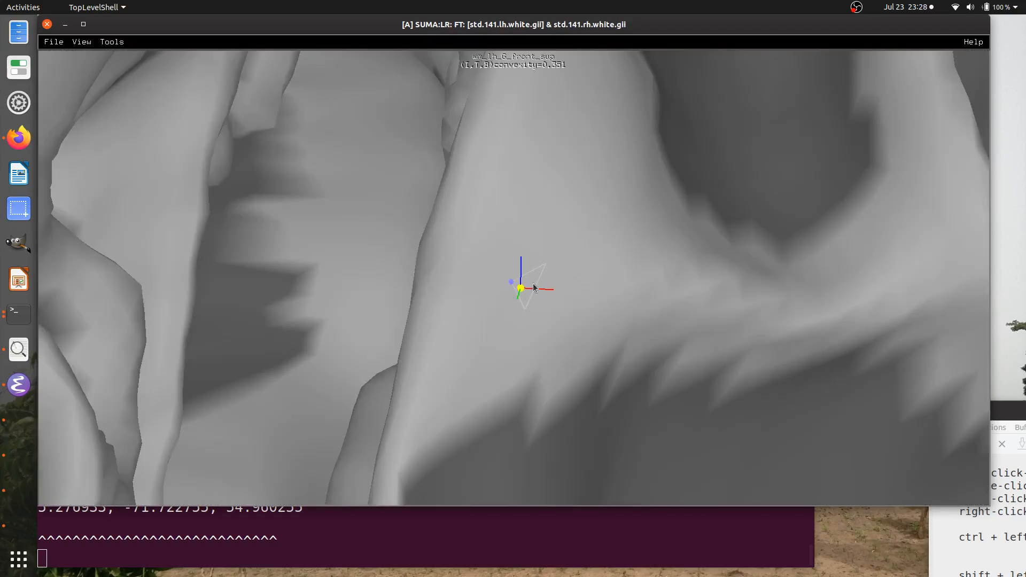
Step: Select a node slightly closer to the adjoining sulcus on the left superior frontal gyrus and view it from farther away
{"action": "right_click", "coordinate": [549, 376]}
{"action": "mouse_move", "coordinate": [549, 376]}
{"action": "right_mouse_down"}
{"action": "mouse_move", "coordinate": [538, 418]}
{"action": "mouse_move", "coordinate": [561, 421]}
{"action": "mouse_move", "coordinate": [600, 377]}
{"action": "mouse_move", "coordinate": [576, 374]}
{"action": "mouse_move", "coordinate": [542, 402]}
{"action": "mouse_move", "coordinate": [543, 419]}
{"action": "mouse_move", "coordinate": [532, 396]}
{"action": "mouse_move", "coordinate": [549, 389]}
{"action": "mouse_move", "coordinate": [502, 327]}
{"action": "mouse_move", "coordinate": [524, 311]}
{"action": "mouse_move", "coordinate": [492, 329]}
{"action": "mouse_move", "coordinate": [494, 344]}
{"action": "mouse_move", "coordinate": [526, 312]}
{"action": "right_mouse_up"}
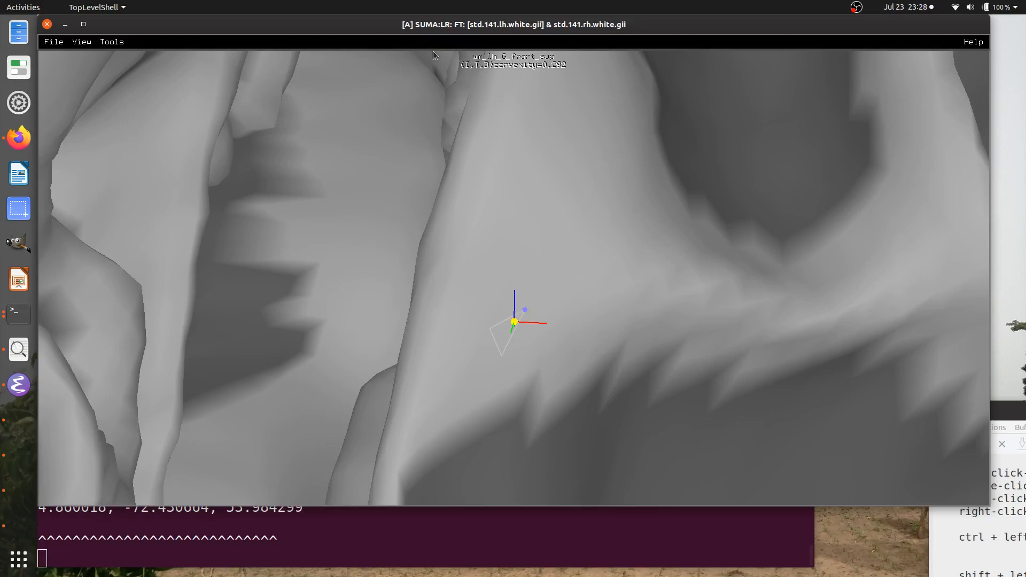
{"action": "scroll", "coordinate": [525, 301], "scroll_direction": "up", "scroll_amount": 2}
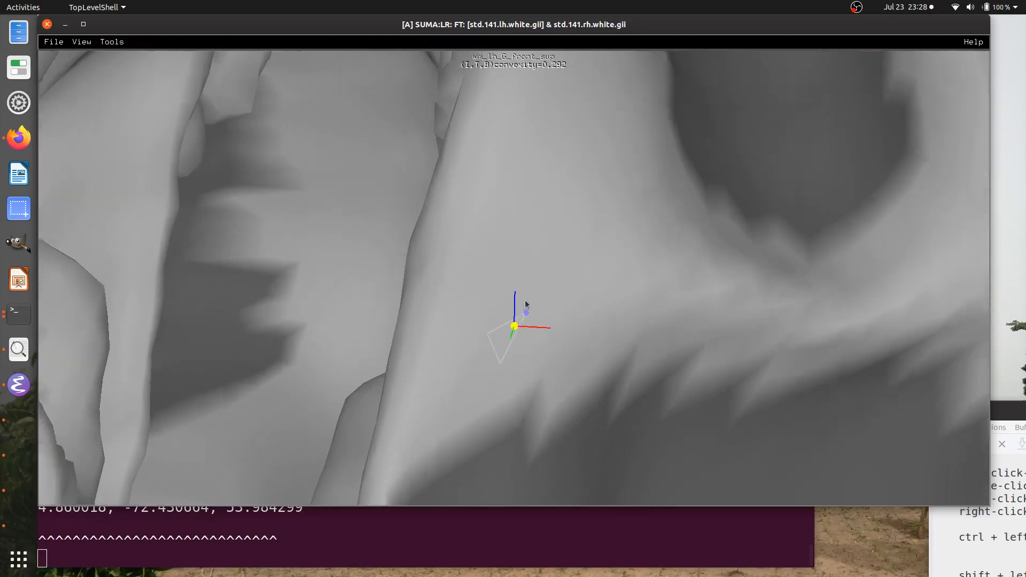
{"action": "scroll", "coordinate": [525, 300], "scroll_direction": "down", "scroll_amount": 5}
{"action": "scroll", "coordinate": [525, 300], "scroll_direction": "down", "scroll_amount": 3}
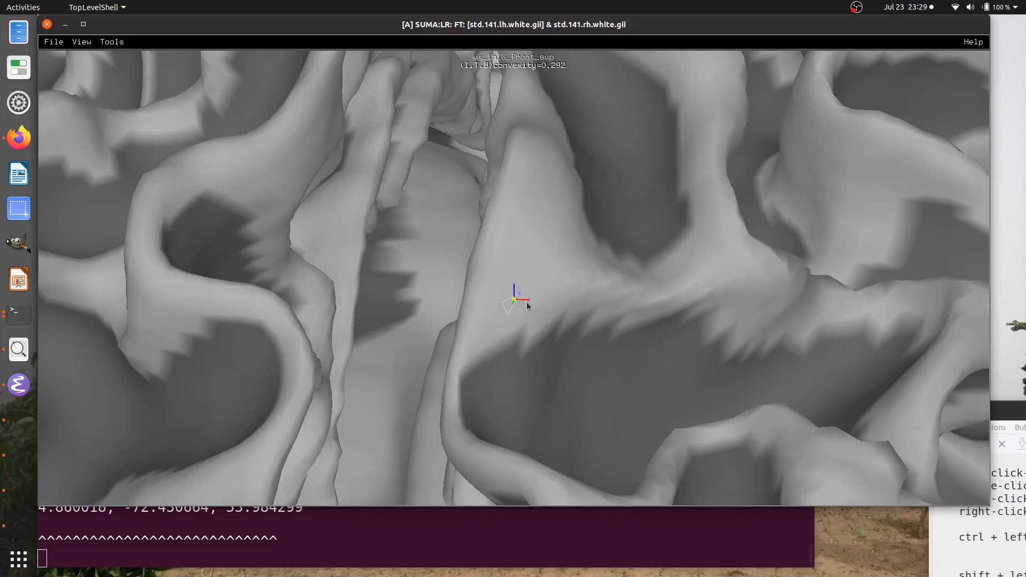
Step: Inspect the crosshair, focus node and selected faceset close up at the selected left superior frontal gyrus node
{"action": "scroll", "coordinate": [522, 303], "scroll_direction": "up", "scroll_amount": 2}
{"action": "scroll", "coordinate": [526, 307], "scroll_direction": "up", "scroll_amount": 3}
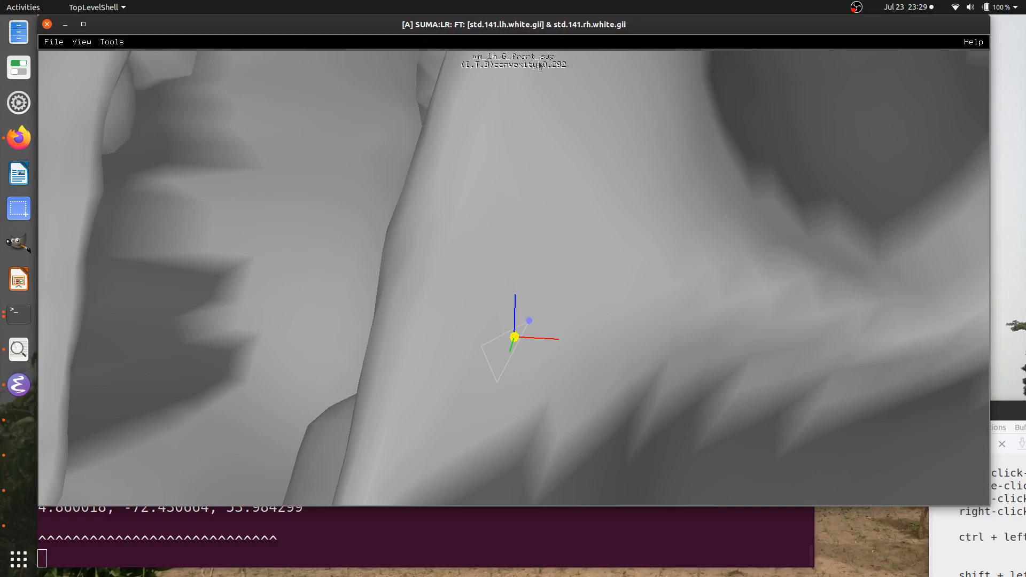
{"action": "scroll", "coordinate": [546, 337], "scroll_direction": "down", "scroll_amount": 5}
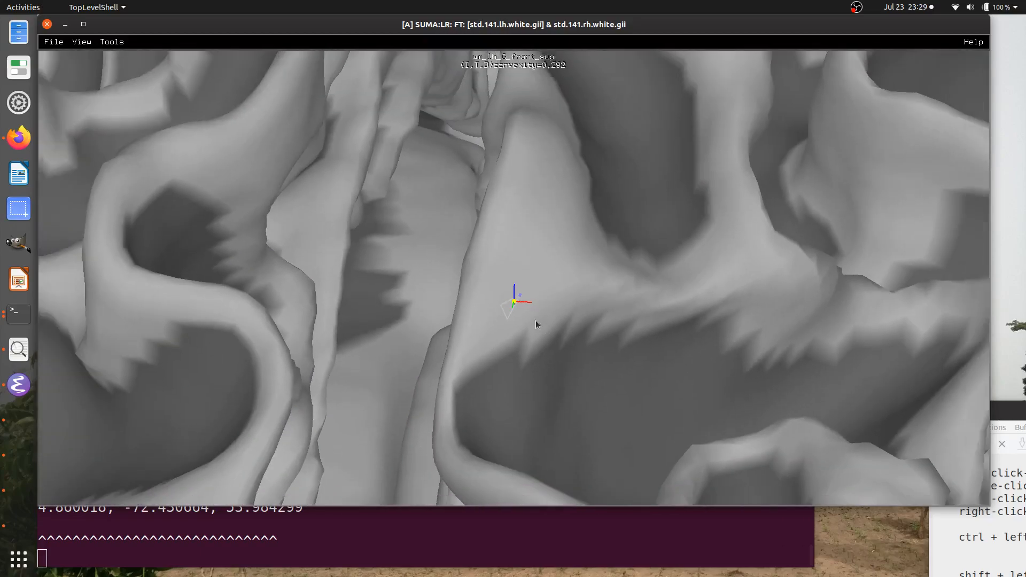
{"action": "scroll", "coordinate": [528, 315], "scroll_direction": "up", "scroll_amount": 5}
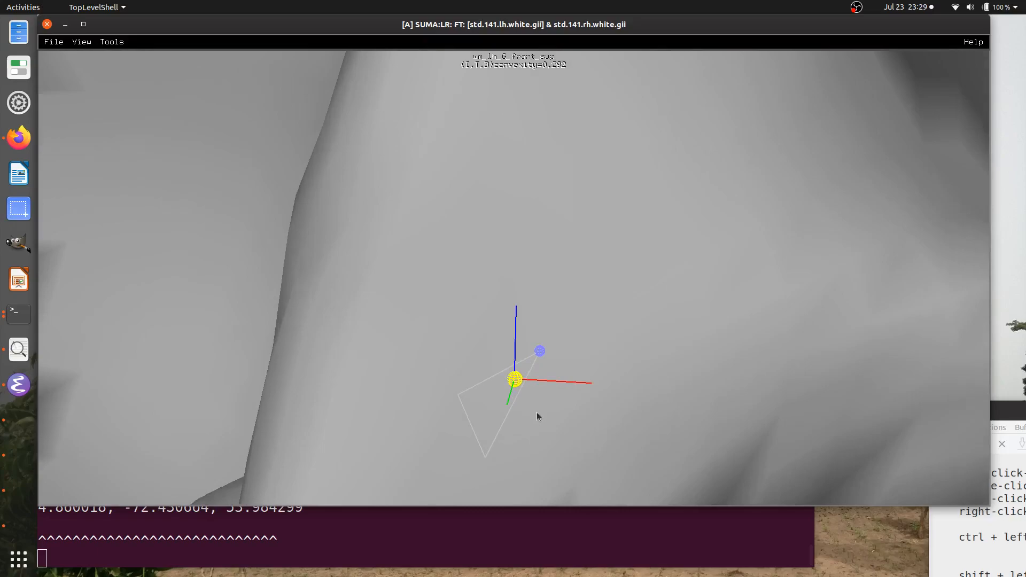
{"action": "left_click_drag", "start_coordinate": [538, 414], "coordinate": [531, 338]}
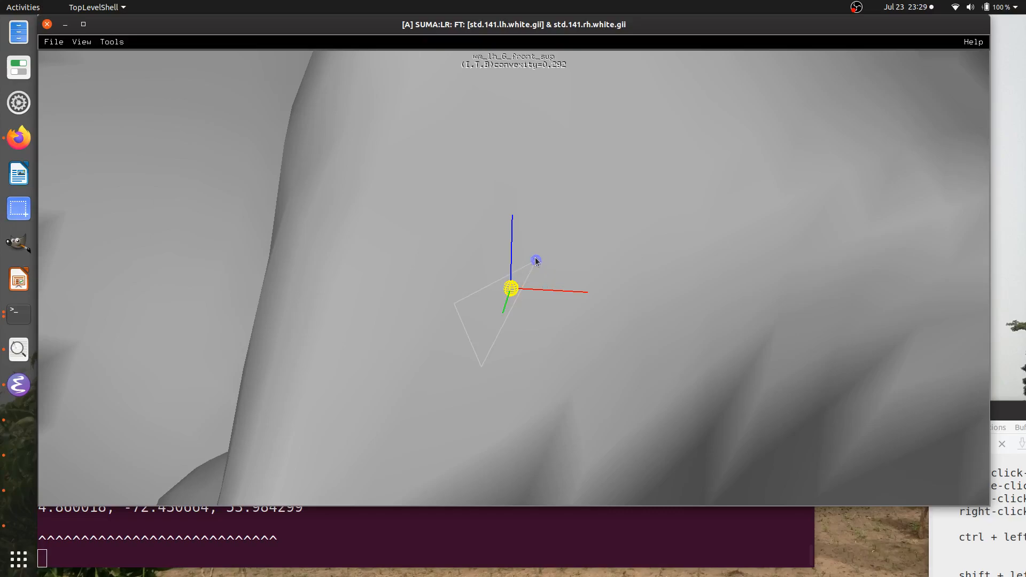
{"action": "scroll", "coordinate": [537, 261], "scroll_direction": "down", "scroll_amount": 10}
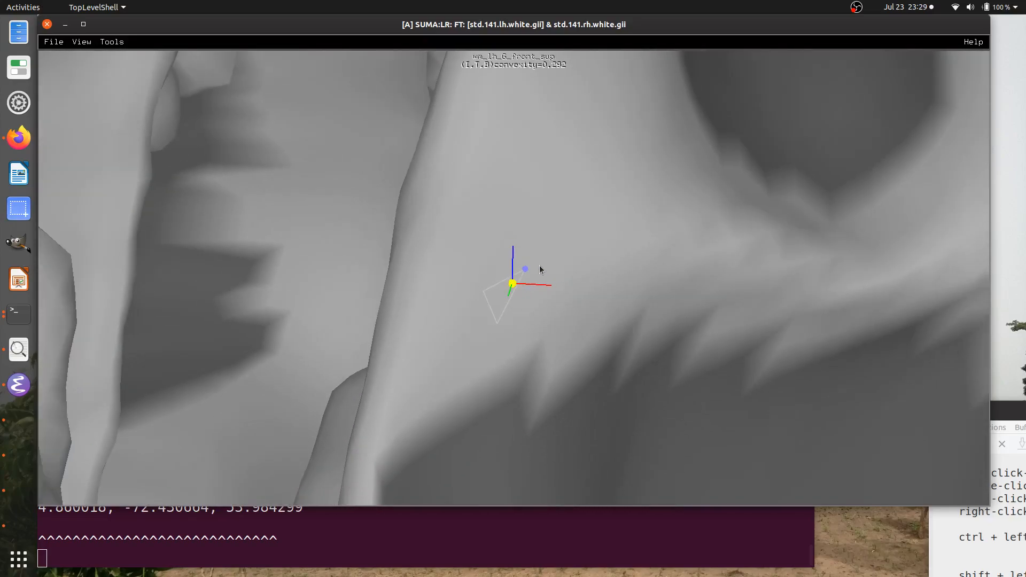
Step: Cycle the surfaces' rendering through wireframe, points and hidden modes, ending on filled surfaces
{"action": "key", "text": "p"}
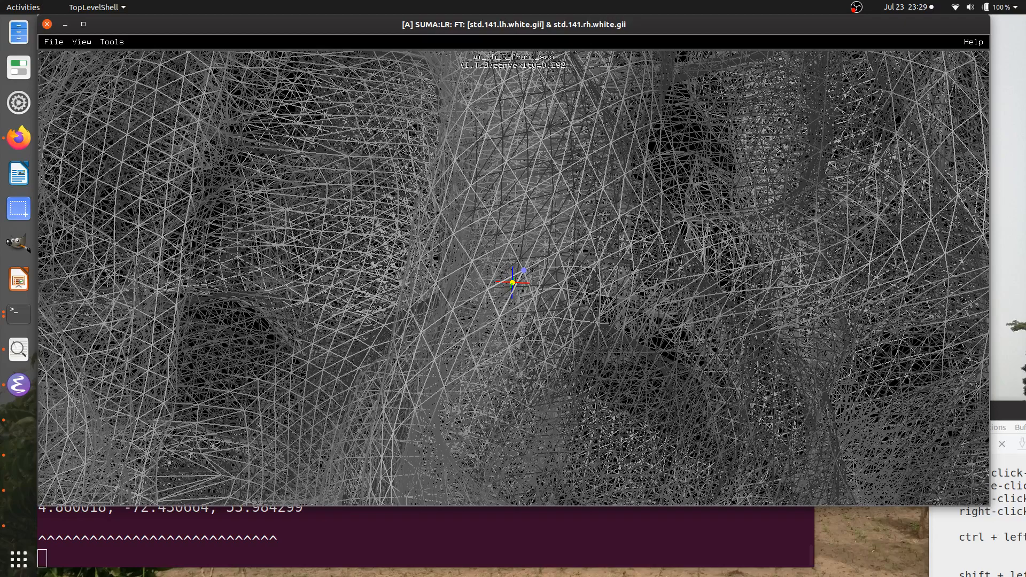
{"action": "key", "text": "p"}
{"action": "key", "text": "p"}
{"action": "key", "text": "p"}
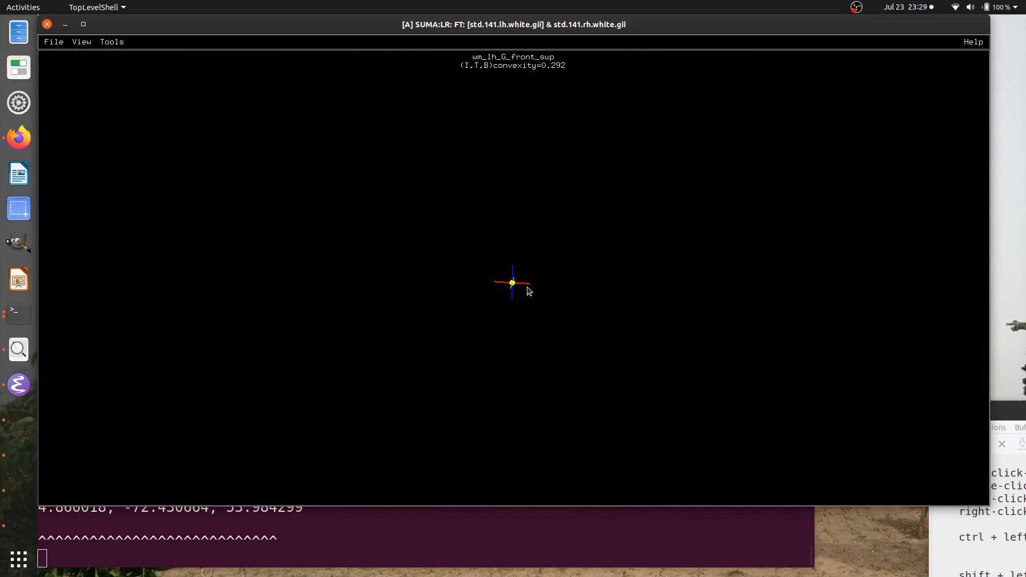
{"action": "key", "text": "p"}
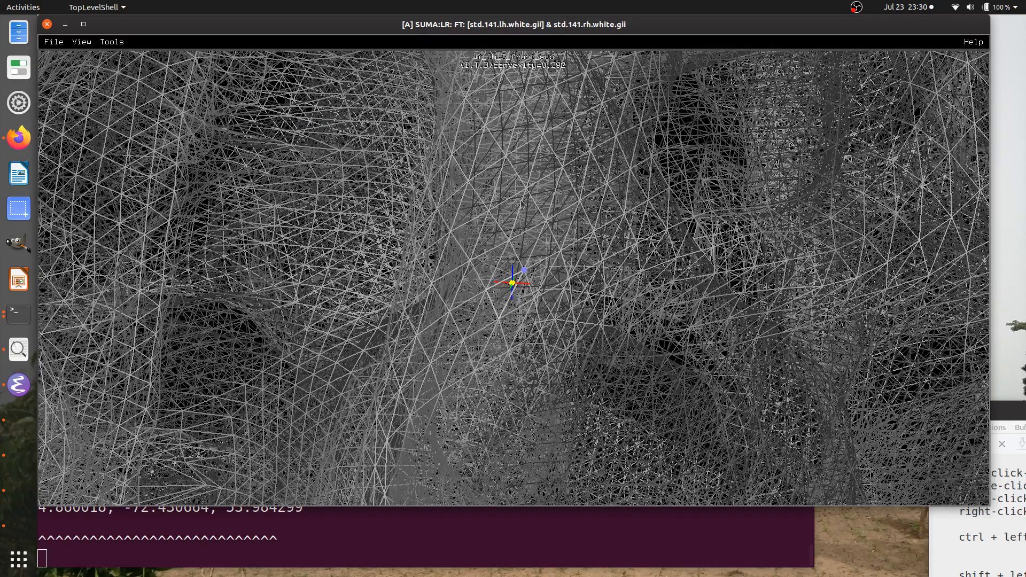
{"action": "key", "text": "p"}
{"action": "key", "text": "p"}
{"action": "key", "text": "p"}
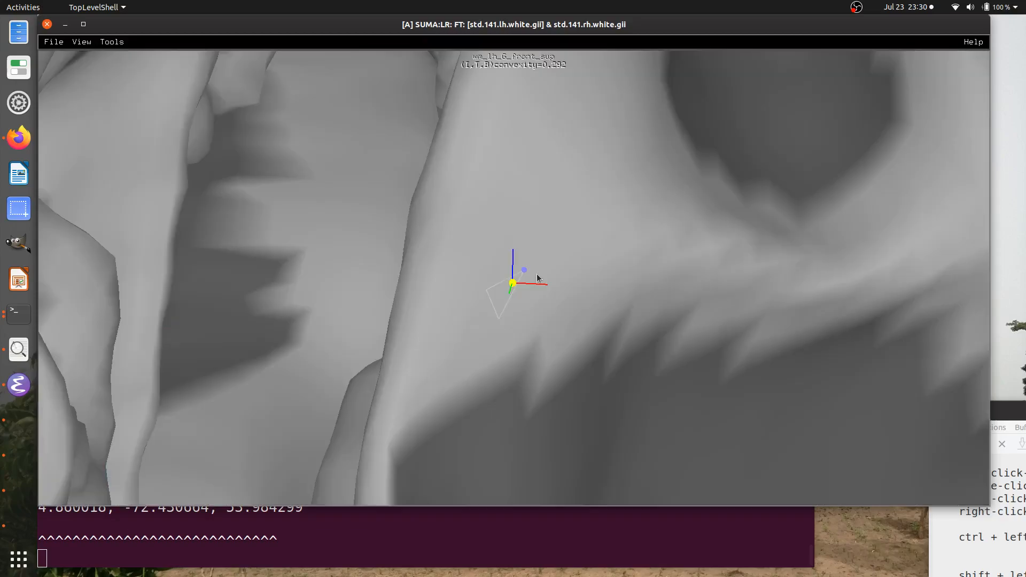
Step: View both whole hemispheres from farther away and return to a closer view of the selected node
{"action": "scroll", "coordinate": [537, 272], "scroll_direction": "down", "scroll_amount": 8}
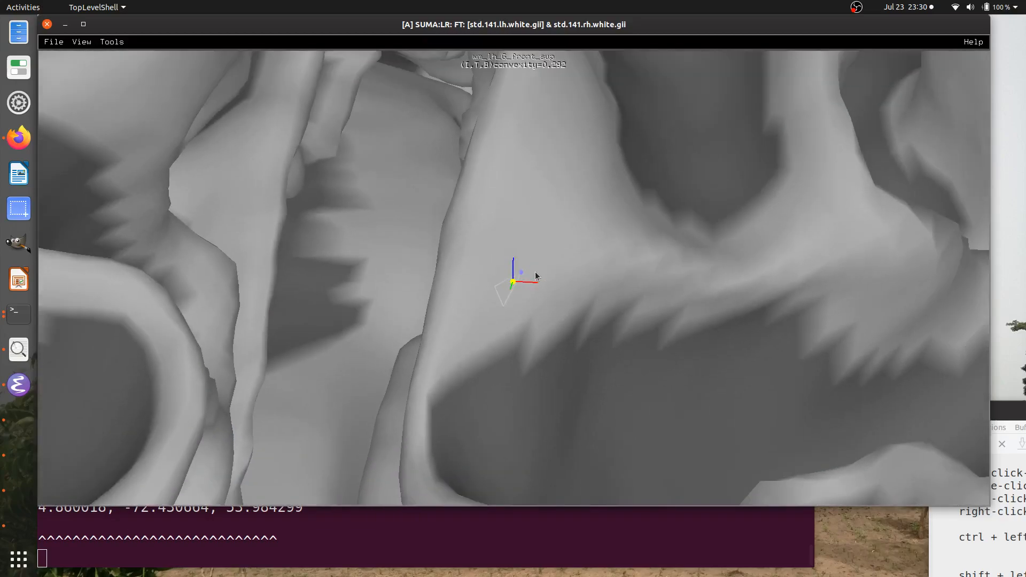
{"action": "scroll", "coordinate": [532, 268], "scroll_direction": "down", "scroll_amount": 10}
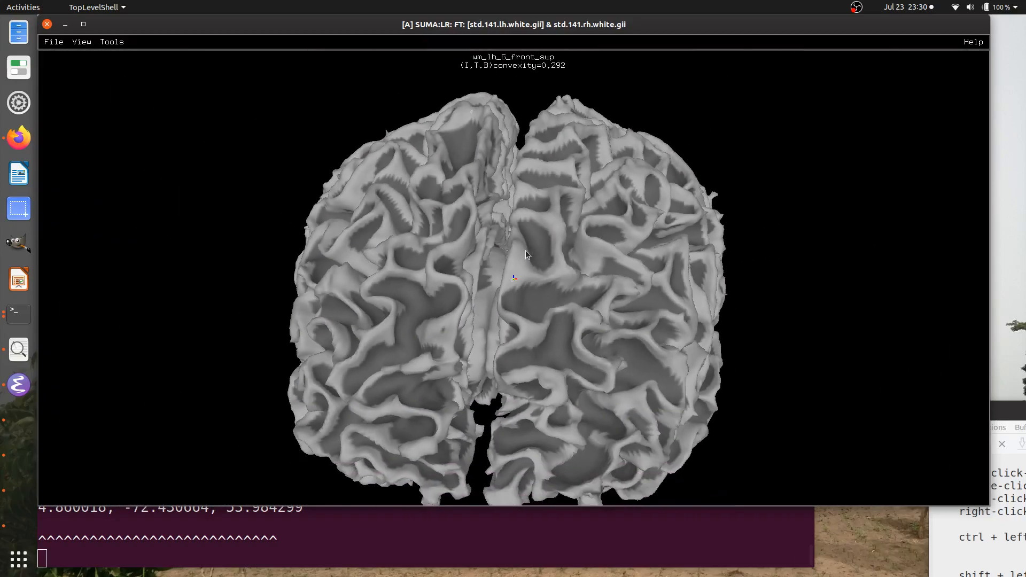
{"action": "left_click_drag", "start_coordinate": [524, 306], "coordinate": [503, 253]}
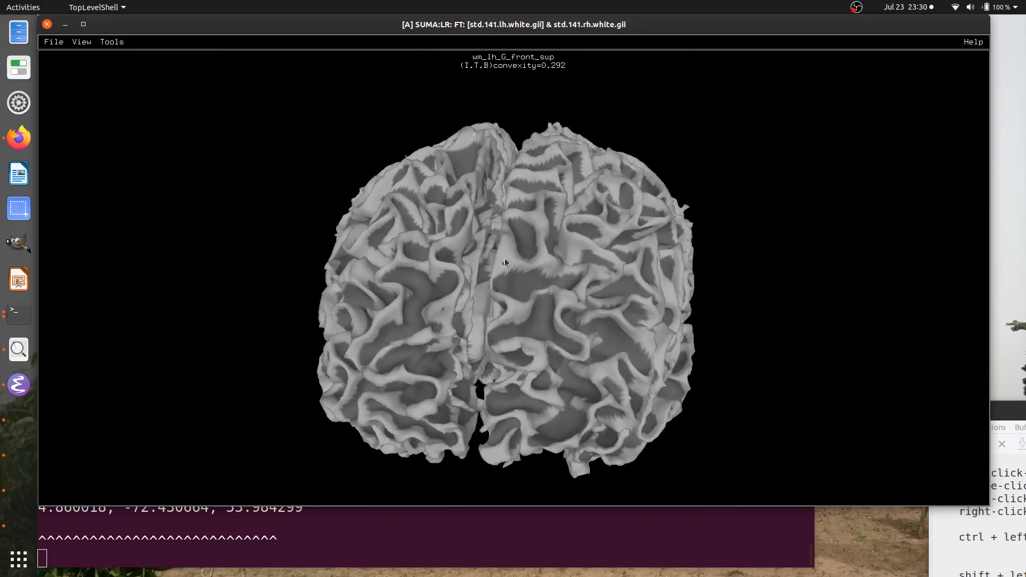
{"action": "scroll", "coordinate": [502, 261], "scroll_direction": "up", "scroll_amount": 10}
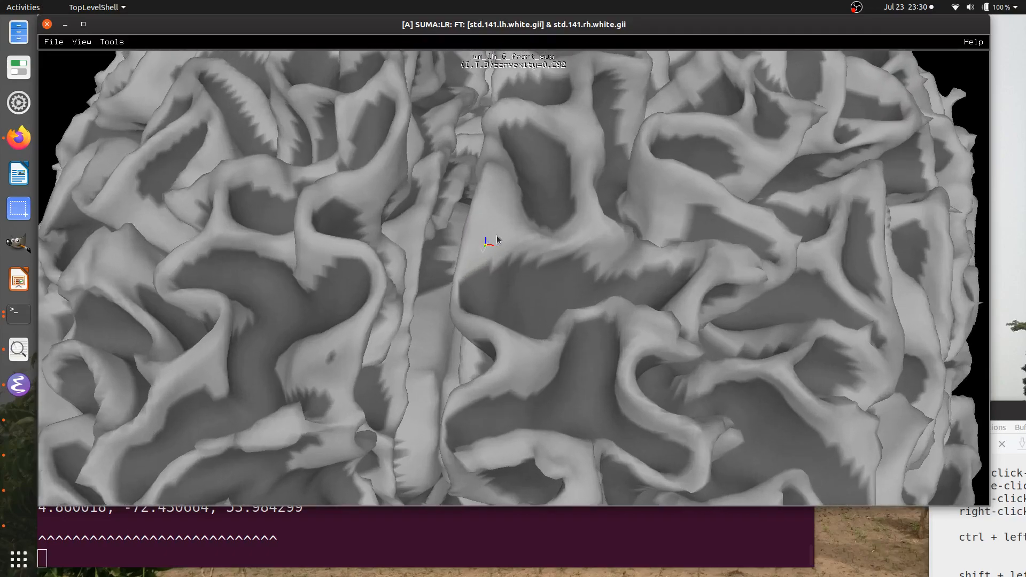
{"action": "scroll", "coordinate": [492, 242], "scroll_direction": "down", "scroll_amount": 1}
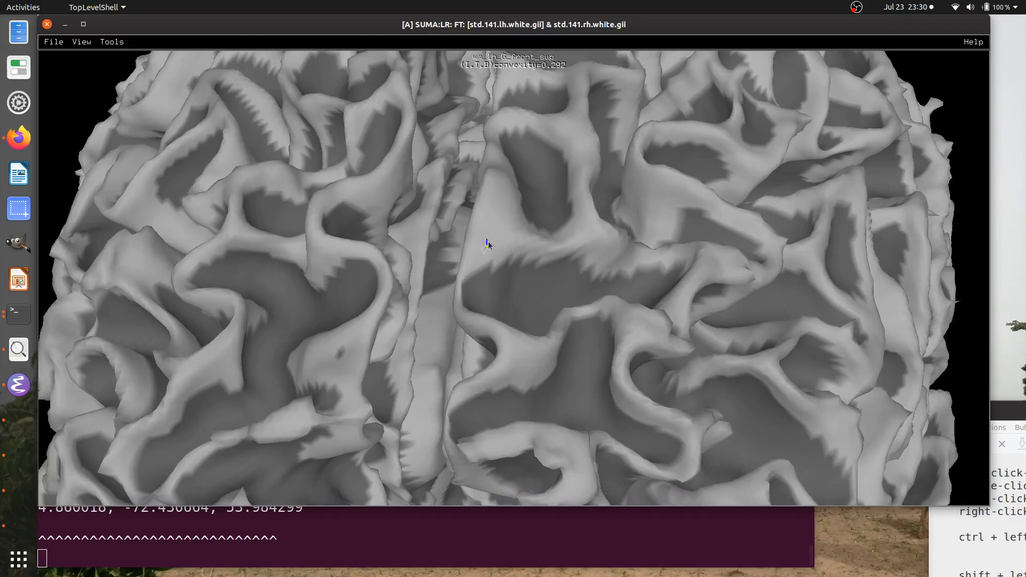
Step: Hide the Selected Faceset outline around the chosen node and show it again
{"action": "left_click", "coordinate": [82, 42]}
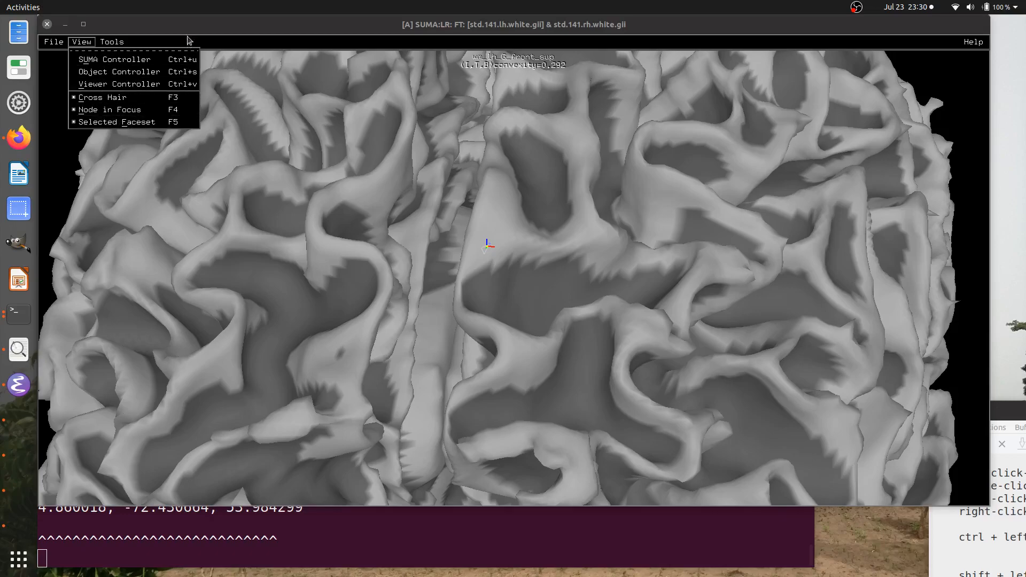
{"action": "left_click", "coordinate": [188, 27]}
{"action": "scroll", "coordinate": [470, 227], "scroll_direction": "down", "scroll_amount": 3}
{"action": "scroll", "coordinate": [470, 224], "scroll_direction": "up", "scroll_amount": 10}
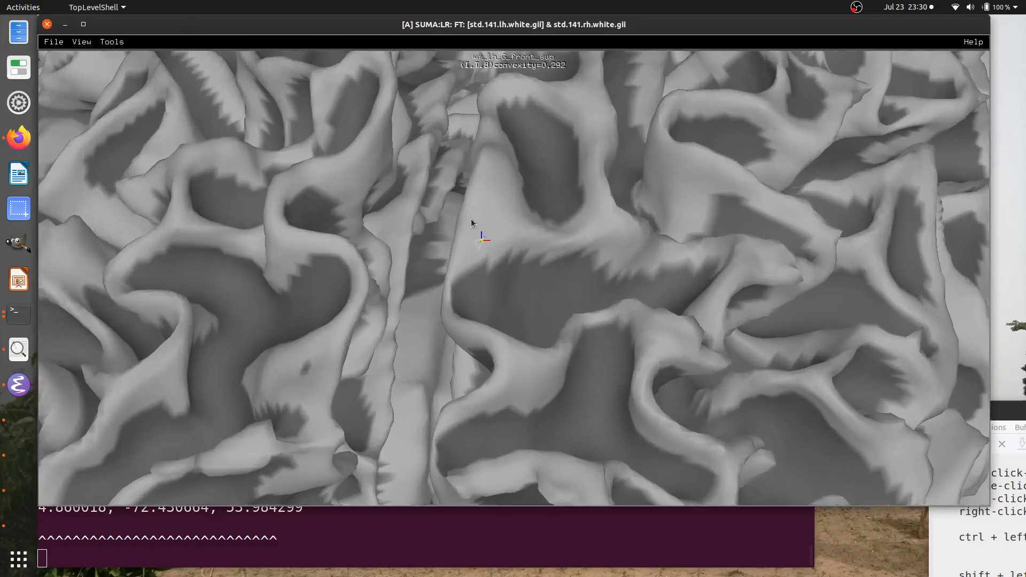
{"action": "scroll", "coordinate": [459, 277], "scroll_direction": "up", "scroll_amount": 4}
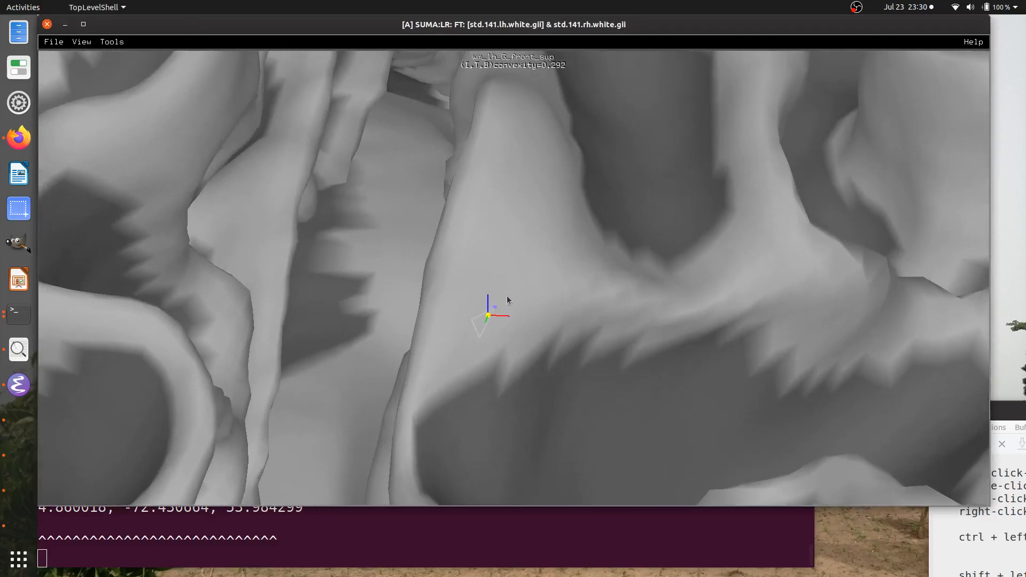
{"action": "left_click", "coordinate": [77, 43]}
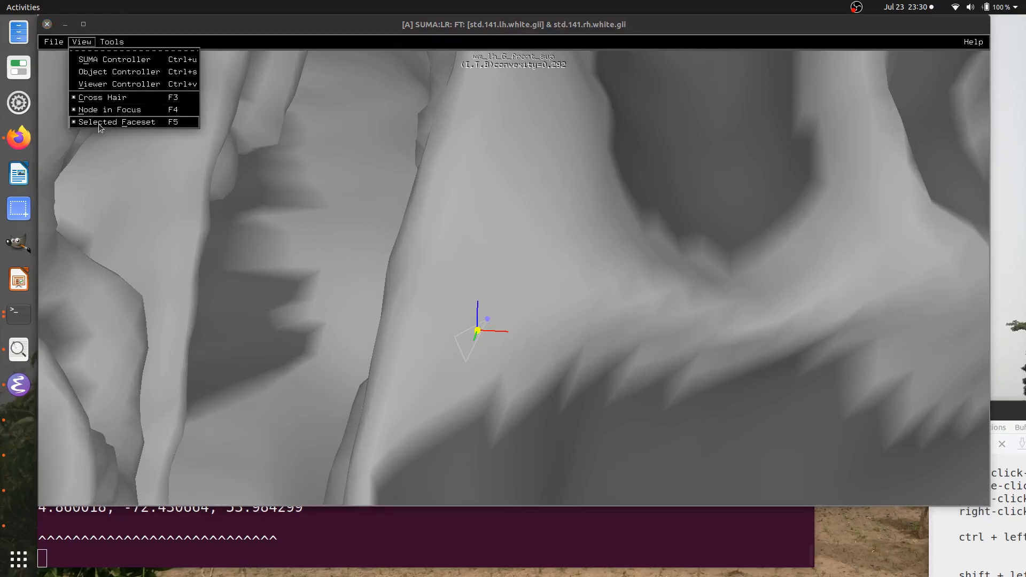
{"action": "left_click", "coordinate": [119, 123]}
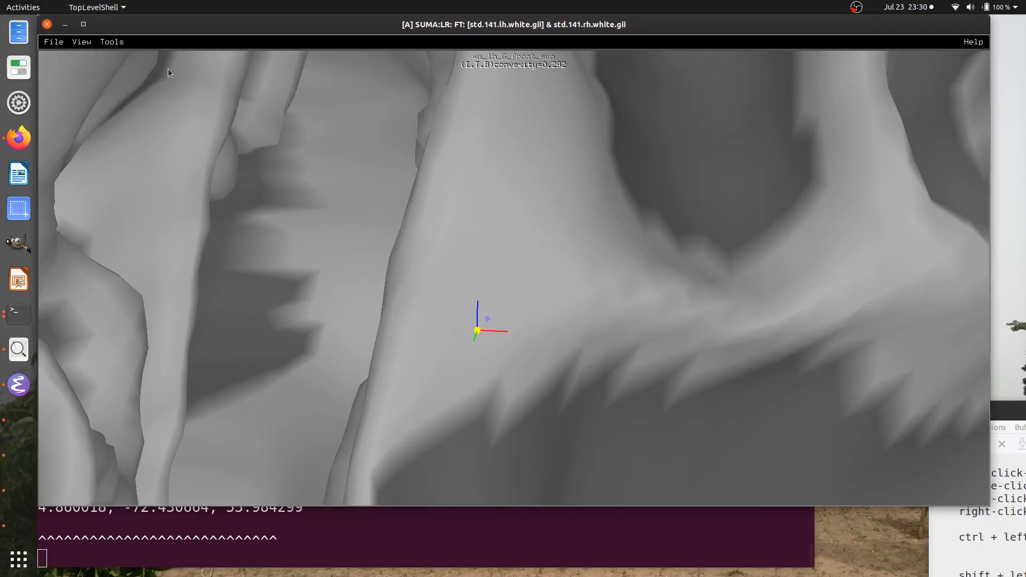
{"action": "left_click", "coordinate": [82, 43]}
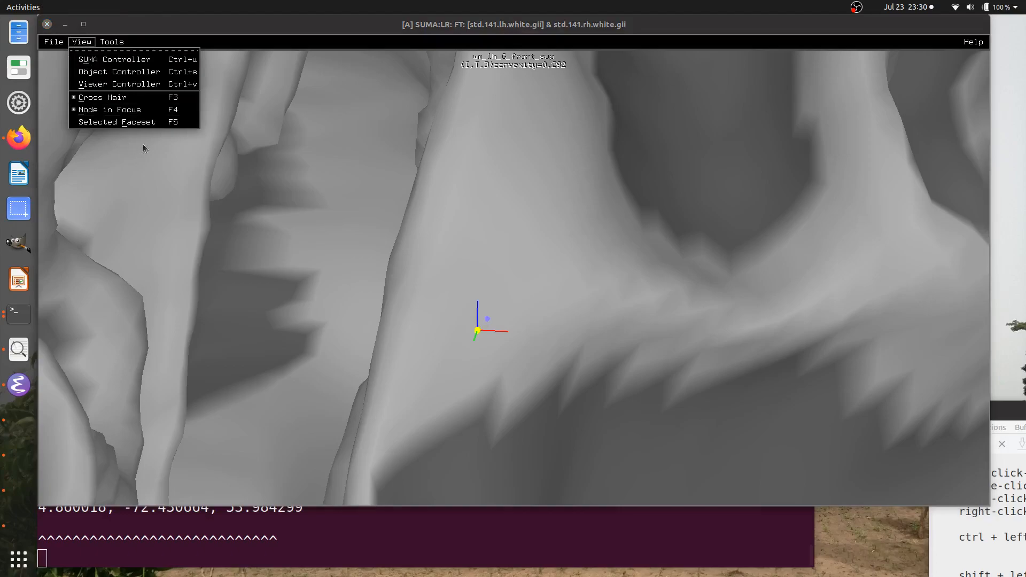
{"action": "left_click", "coordinate": [172, 121]}
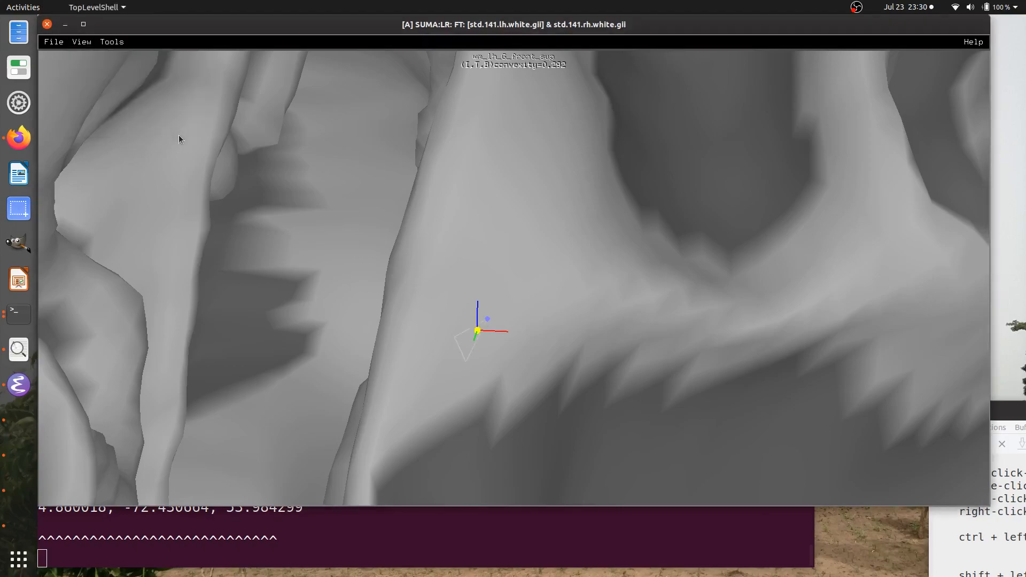
Step: Toggle the Cross Hair display at the selected node off and back on
{"action": "key", "text": "XF86AudioRaiseVolume"}
{"action": "key", "text": "F3"}
{"action": "key", "text": "F3"}
Step: Zoom out and rotate the surfaces slightly to view both whole hemispheres
{"action": "scroll", "coordinate": [486, 265], "scroll_direction": "down", "scroll_amount": 5}
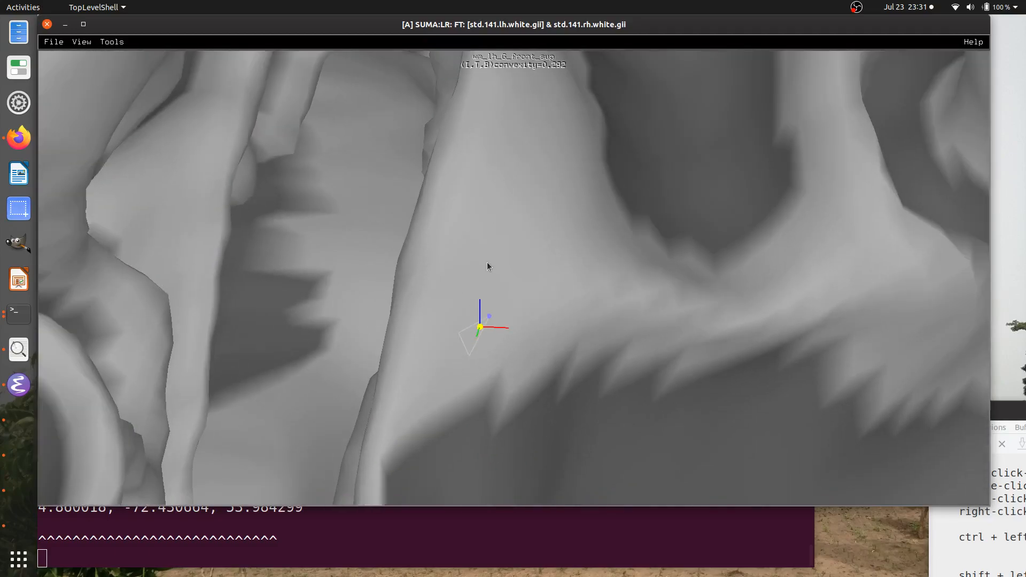
{"action": "scroll", "coordinate": [485, 265], "scroll_direction": "down", "scroll_amount": 8}
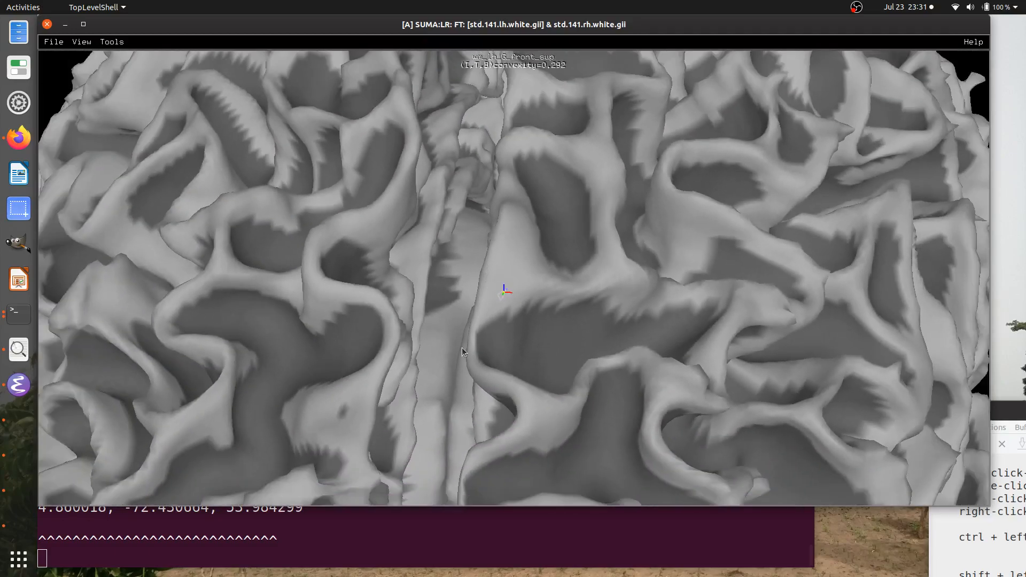
{"action": "scroll", "coordinate": [476, 351], "scroll_direction": "down", "scroll_amount": 10}
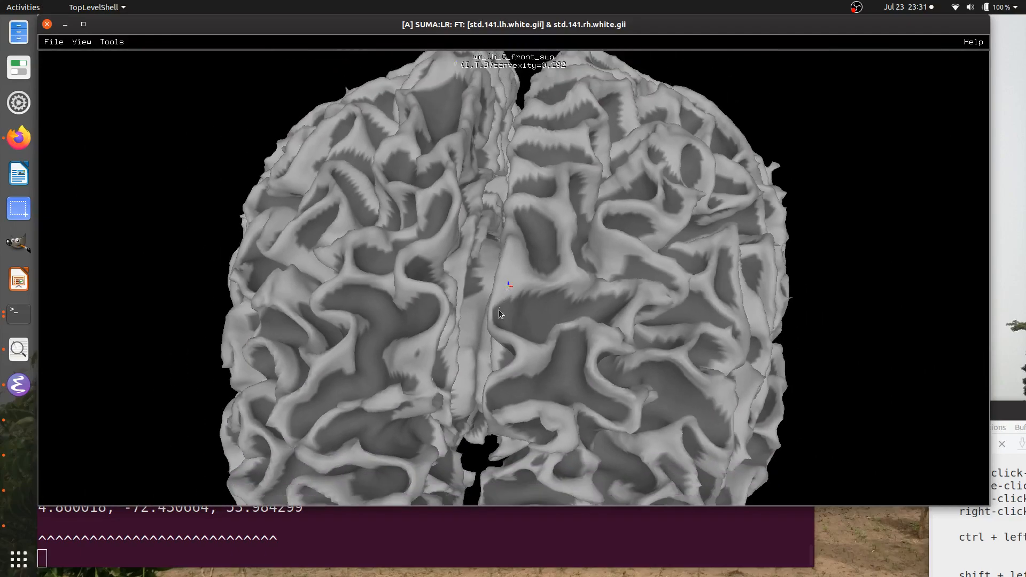
{"action": "left_click_drag", "start_coordinate": [448, 318], "coordinate": [487, 270]}
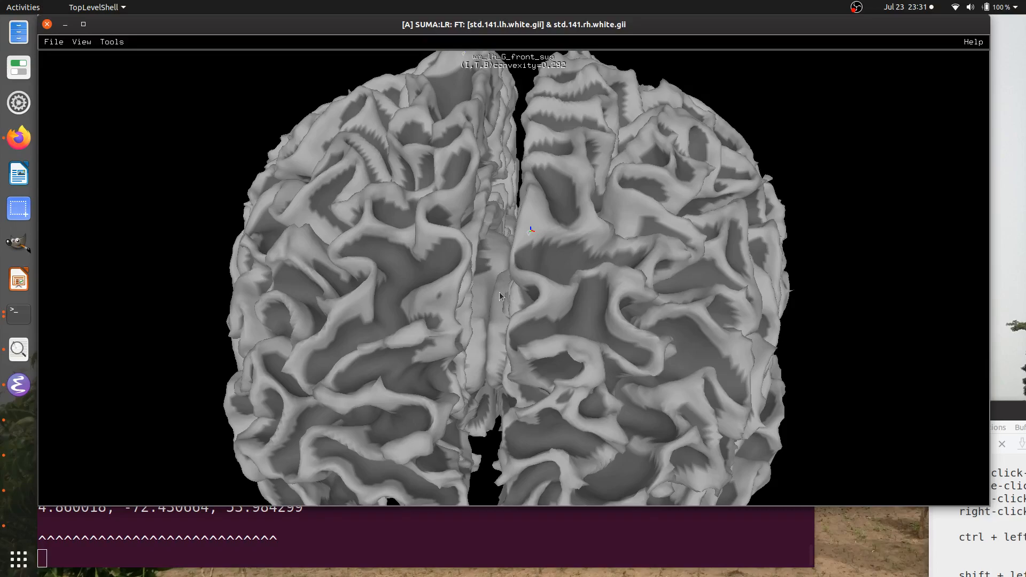
{"action": "scroll", "coordinate": [504, 287], "scroll_direction": "down", "scroll_amount": 6}
{"action": "scroll", "coordinate": [500, 284], "scroll_direction": "up", "scroll_amount": 2}
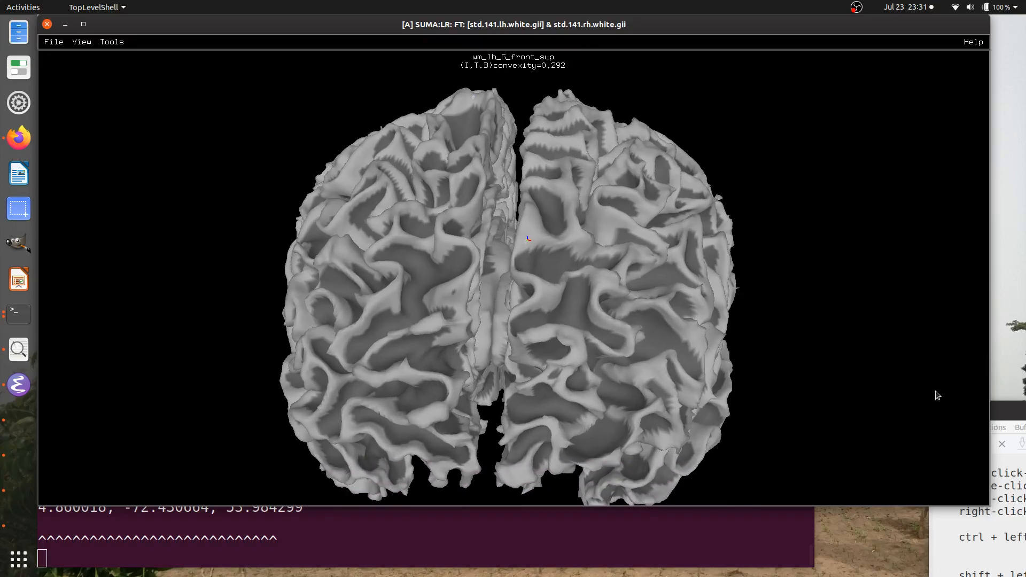
Step: Switch to suma_keystrokes.txt in Emacs and read the mouse entries for rotating, shifting, node selection and drawing
{"action": "left_click_drag", "start_coordinate": [1008, 407], "coordinate": [538, 76]}
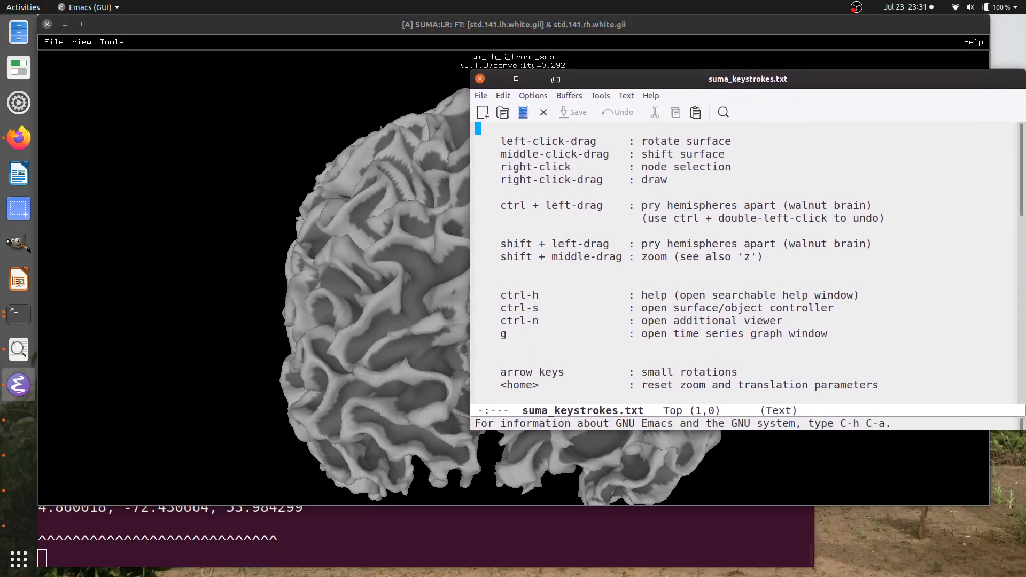
{"action": "scroll", "coordinate": [716, 185], "scroll_direction": "up", "scroll_amount": 1}
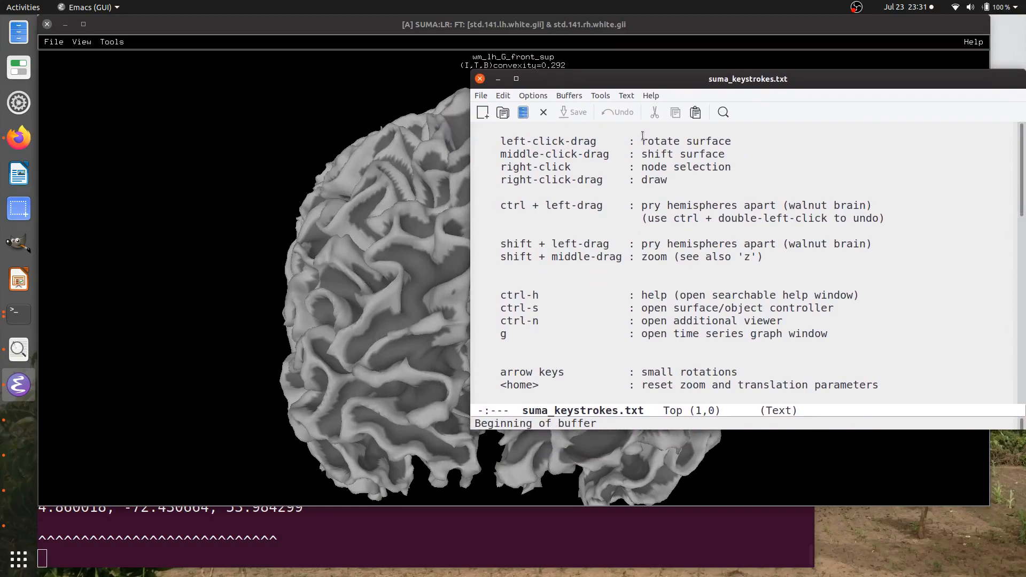
{"action": "right_click", "coordinate": [664, 141]}
{"action": "left_click_drag", "start_coordinate": [672, 138], "coordinate": [799, 334]}
{"action": "left_click", "coordinate": [667, 179]}
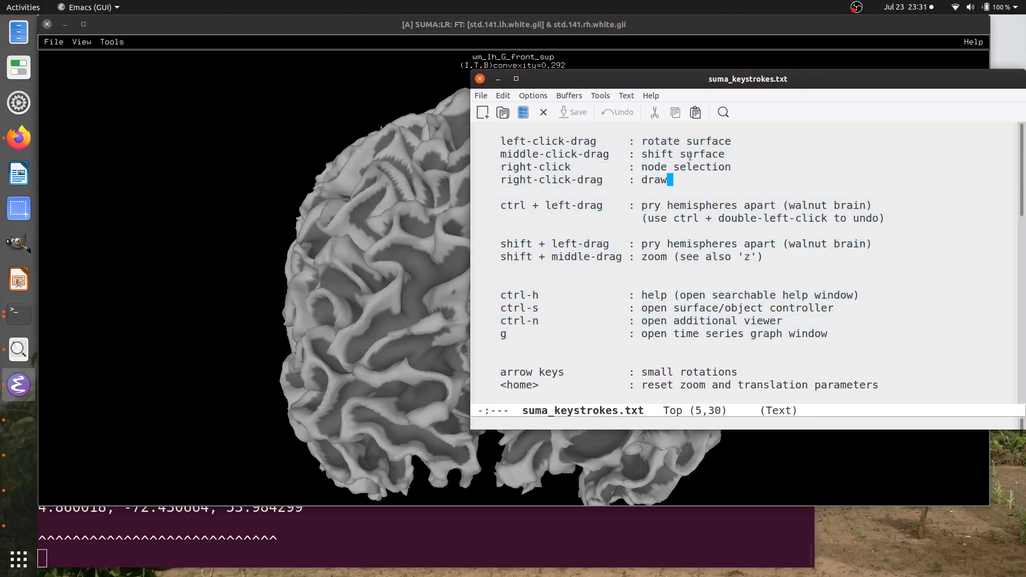
{"action": "triple_click", "coordinate": [539, 168]}
{"action": "left_click", "coordinate": [541, 180]}
Step: Move the keystroke notes aside and select a node on the right superior frontal gyrus in SUMA
{"action": "left_click_drag", "start_coordinate": [572, 79], "coordinate": [867, 60]}
{"action": "right_click_drag", "start_coordinate": [458, 163], "coordinate": [432, 174]}
Step: Bring the keystroke notes back into view, read the ctrl-key entries for help and controllers, and move them aside
{"action": "left_click_drag", "start_coordinate": [1008, 57], "coordinate": [597, 83]}
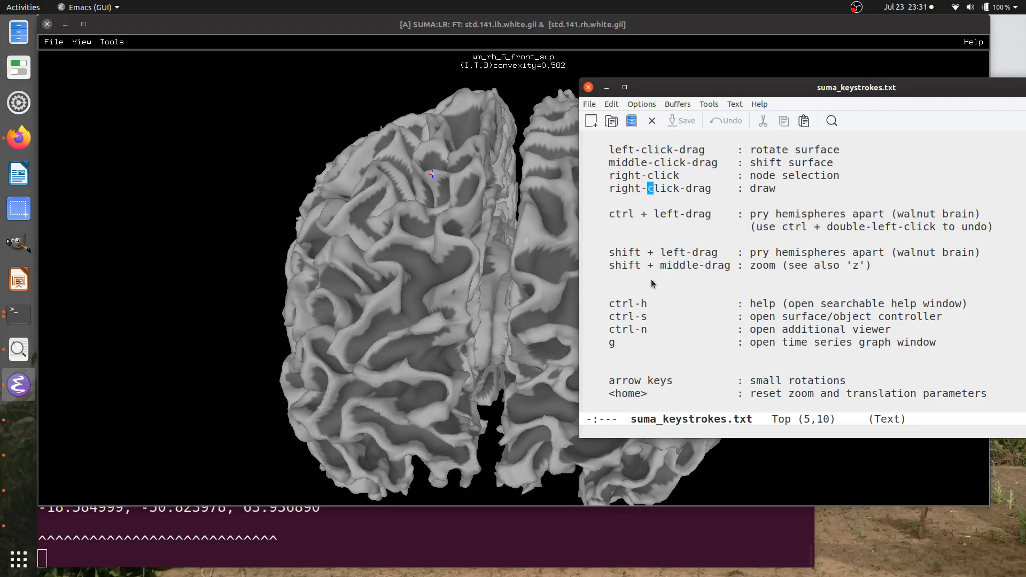
{"action": "scroll", "coordinate": [663, 256], "scroll_direction": "down", "scroll_amount": 1}
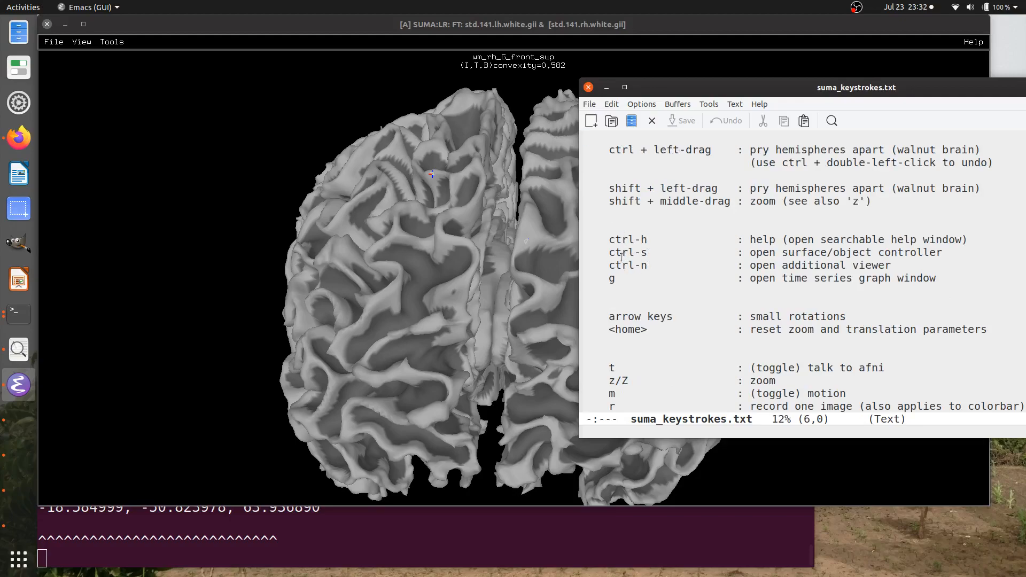
{"action": "left_click_drag", "start_coordinate": [683, 95], "coordinate": [1023, 267]}
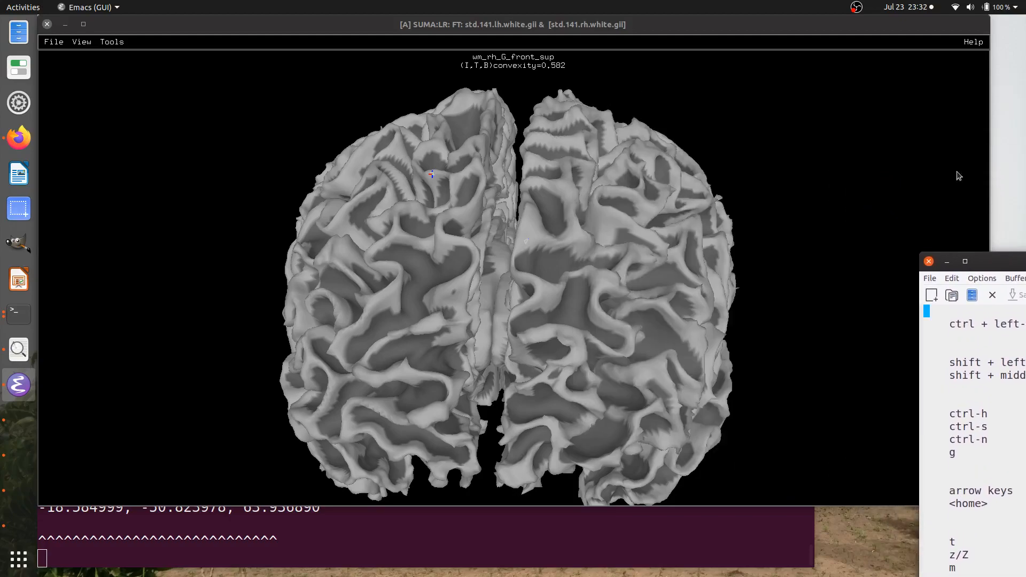
Step: Open SUMA's searchable help window from the viewer and enlarge it to show more of the keyboard controls
{"action": "left_click", "coordinate": [870, 26]}
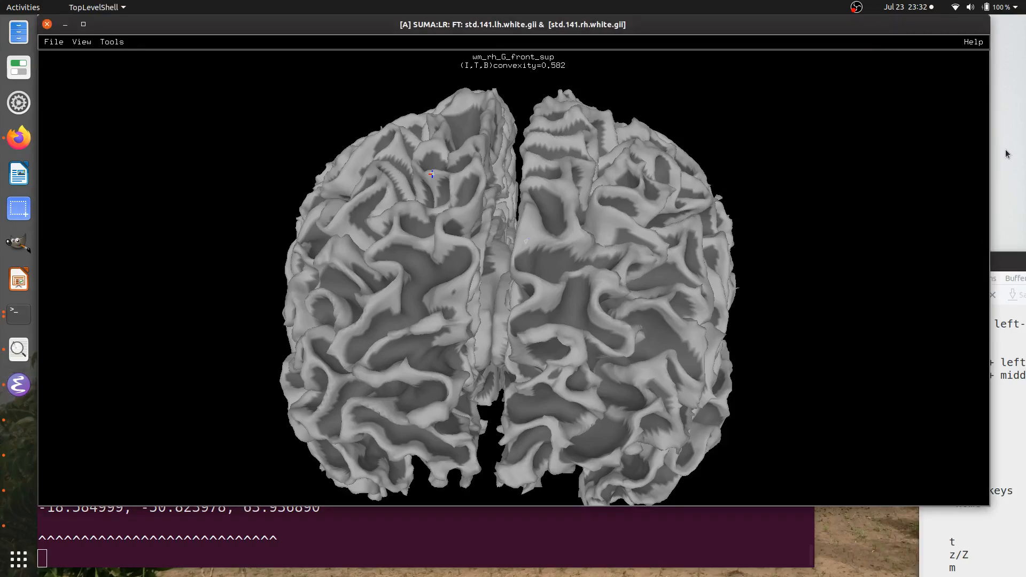
{"action": "key", "text": "ctrl+h"}
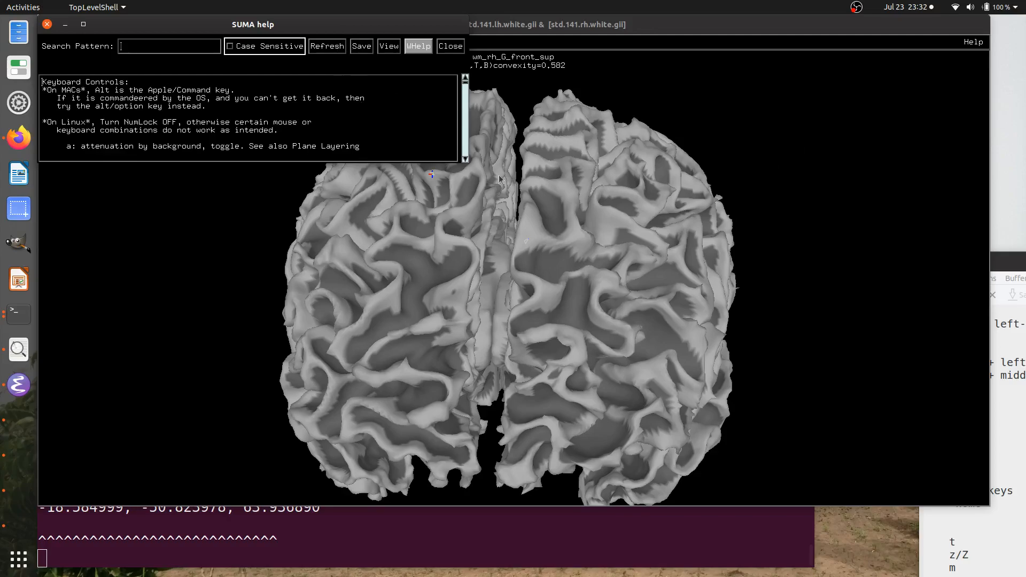
{"action": "left_click_drag", "start_coordinate": [438, 161], "coordinate": [437, 359]}
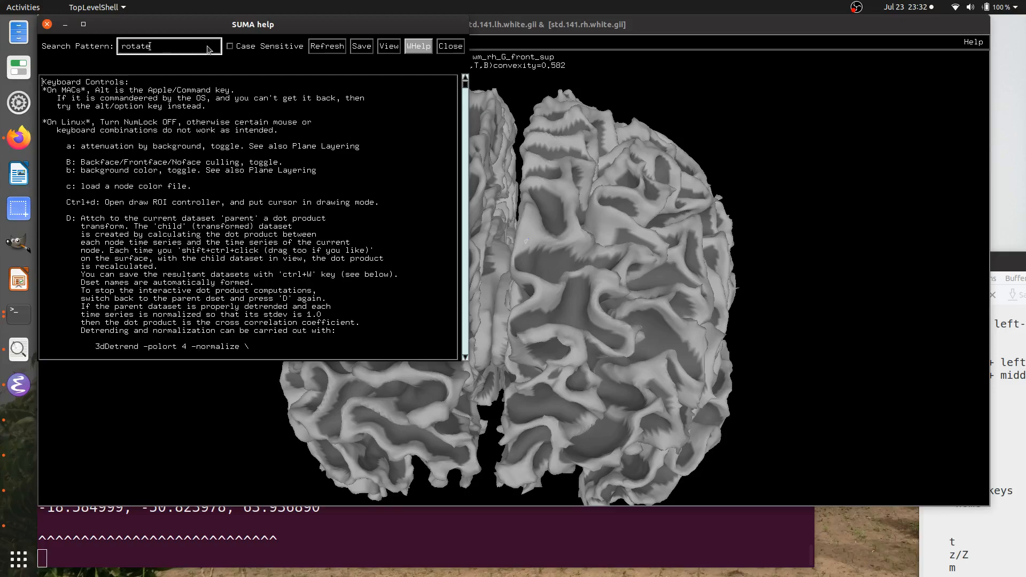
Step: Search the SUMA help for "rotate", read the arrow-key entries, and move the viewer window aside beside the help window
{"action": "key", "text": "Return"}
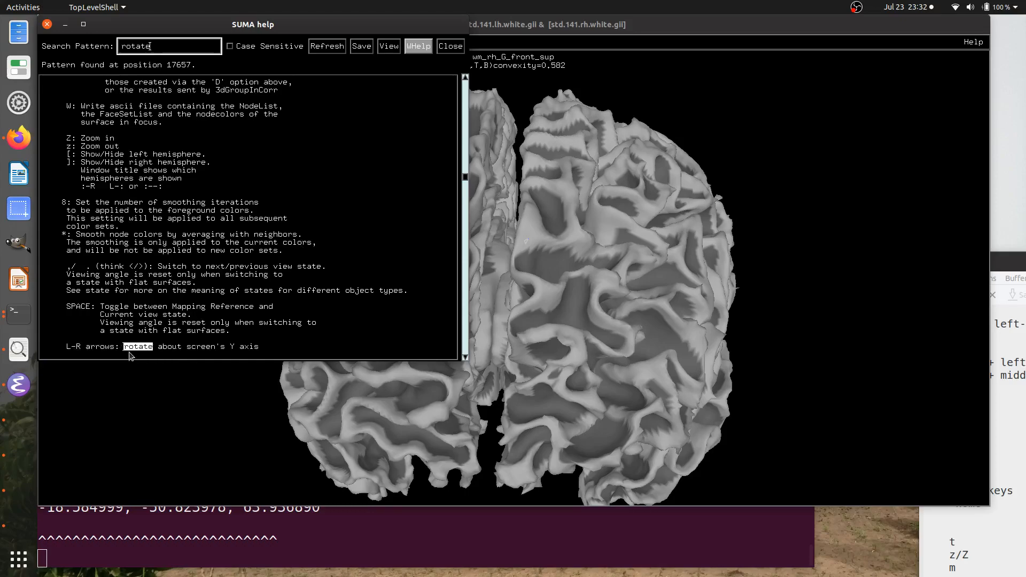
{"action": "scroll", "coordinate": [128, 327], "scroll_direction": "down", "scroll_amount": 3}
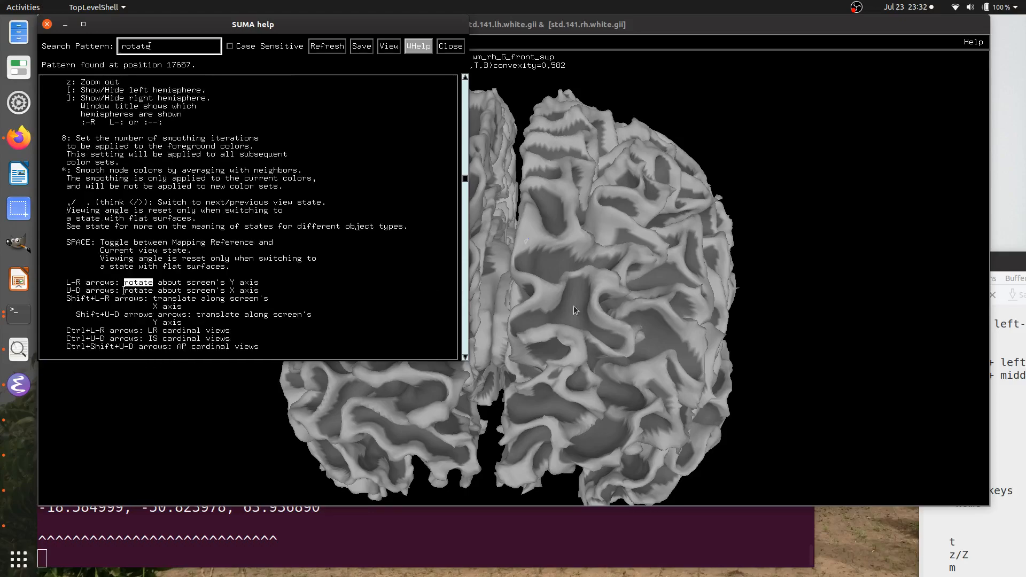
{"action": "left_click", "coordinate": [604, 293]}
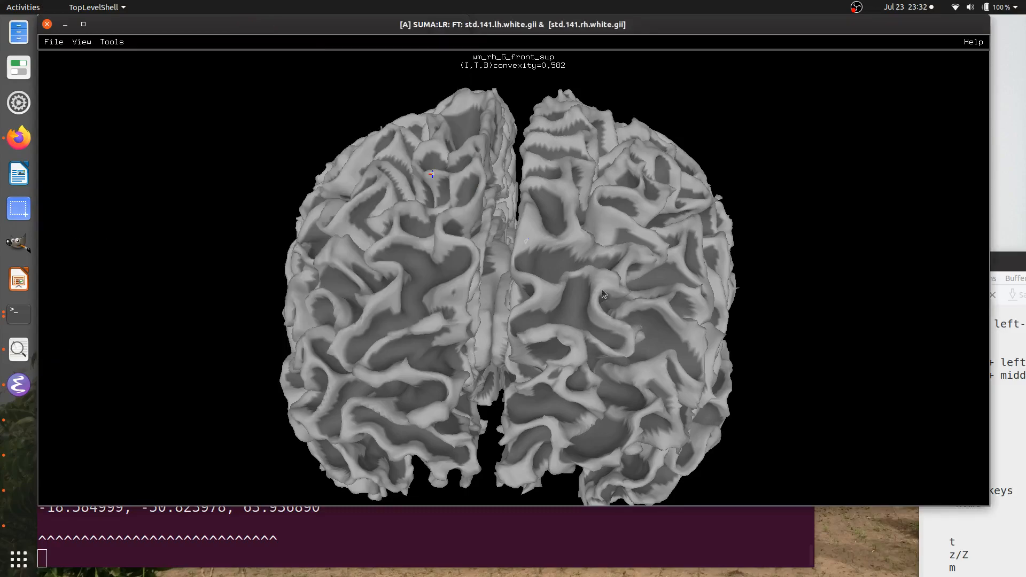
{"action": "left_click_drag", "start_coordinate": [601, 290], "coordinate": [401, 106]}
{"action": "left_click_drag", "start_coordinate": [340, 31], "coordinate": [448, 32]}
{"action": "left_click", "coordinate": [162, 62]}
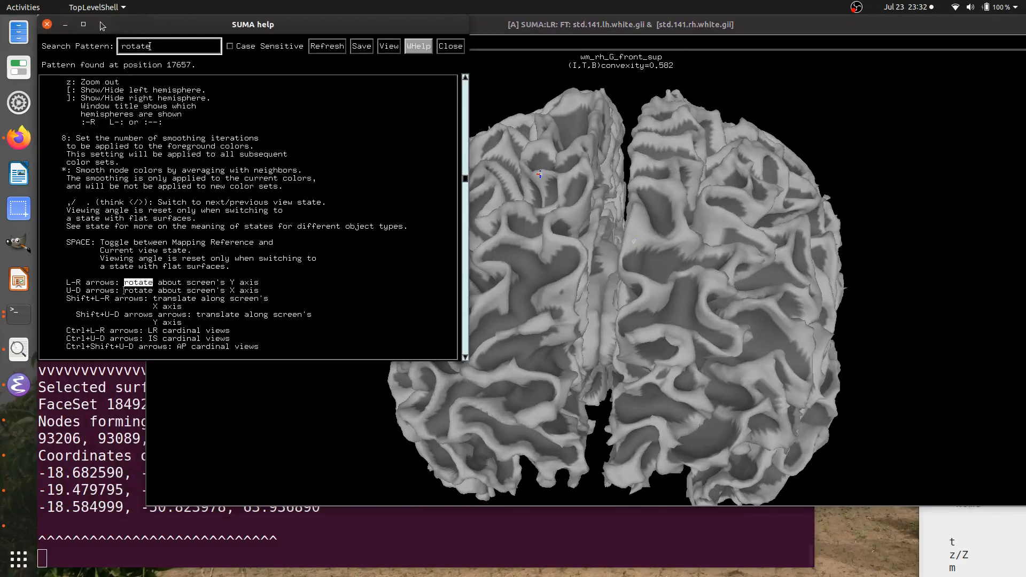
Step: Step through the further matches for "rotate" in the SUMA help
{"action": "key", "text": "Return"}
{"action": "key", "text": "Return"}
{"action": "key", "text": "Return"}
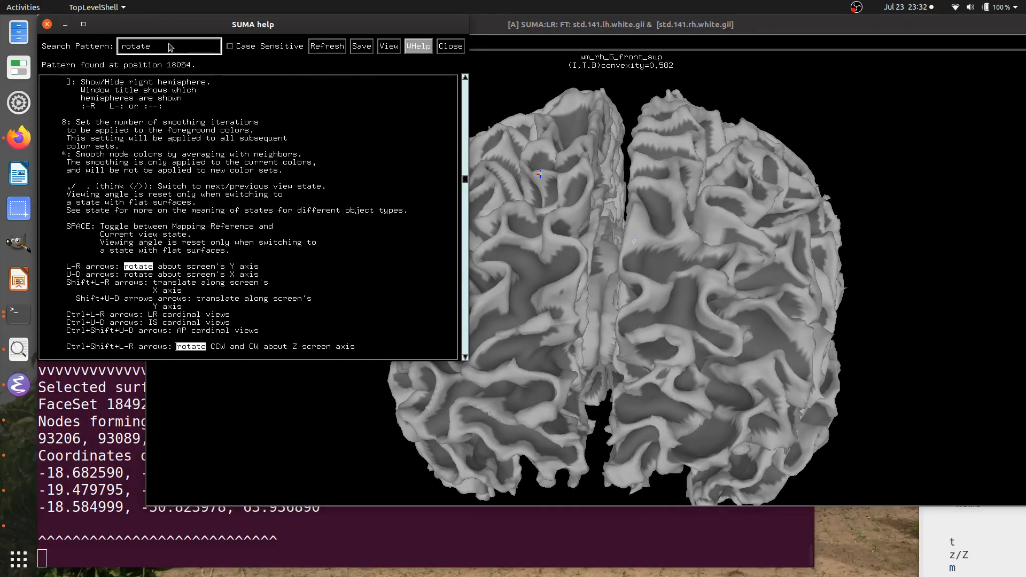
{"action": "key", "text": "Return"}
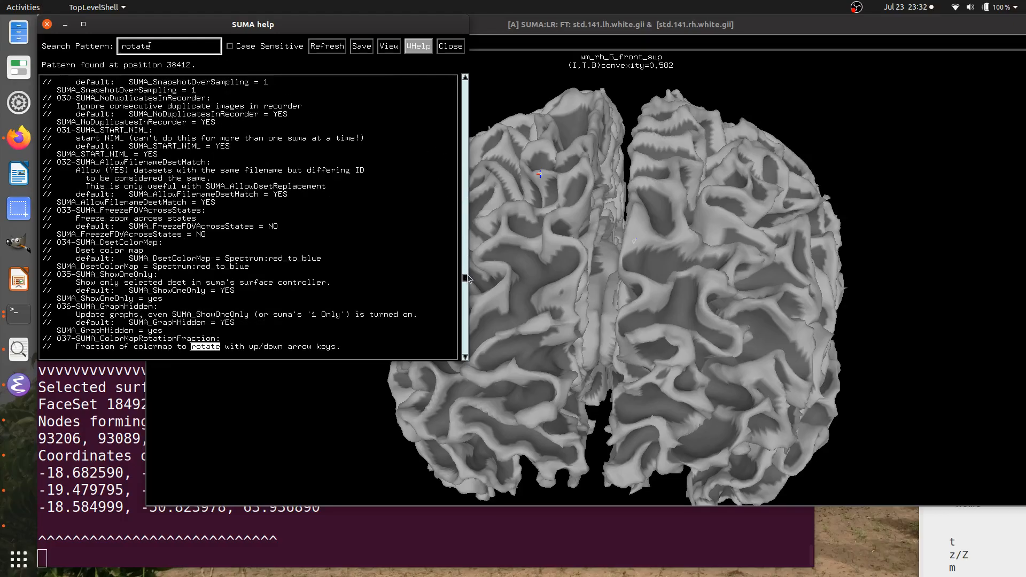
Step: Browse back to the earlier help text, close the SUMA help window and reopen it from the viewer
{"action": "left_click_drag", "start_coordinate": [467, 282], "coordinate": [464, 114]}
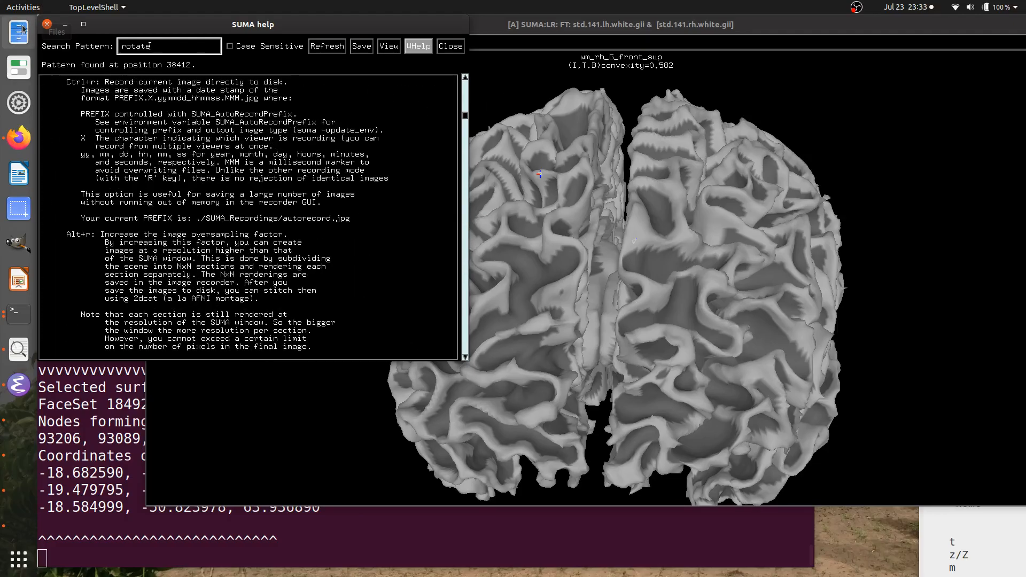
{"action": "left_click", "coordinate": [47, 25]}
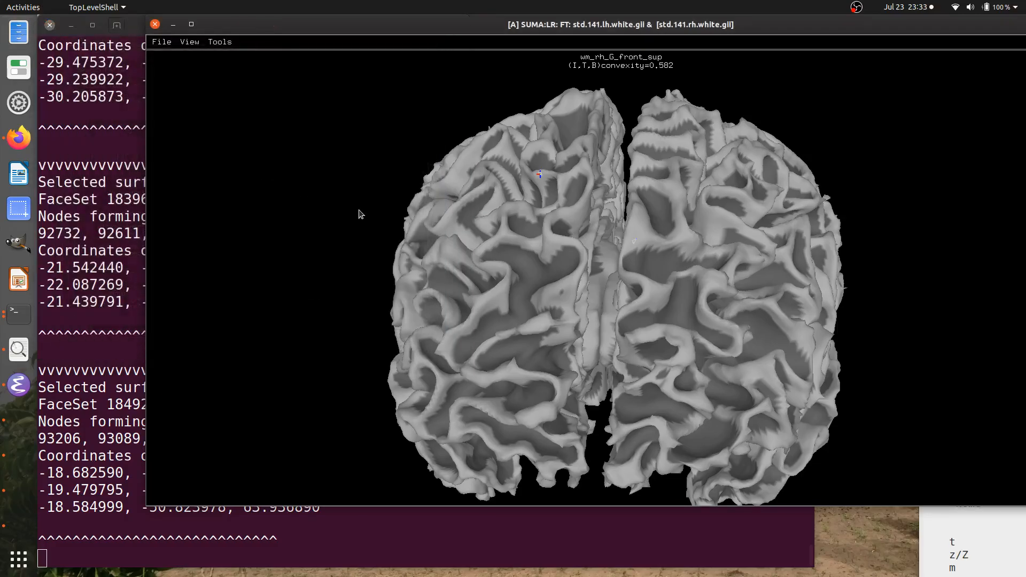
{"action": "key", "text": "ctrl+h"}
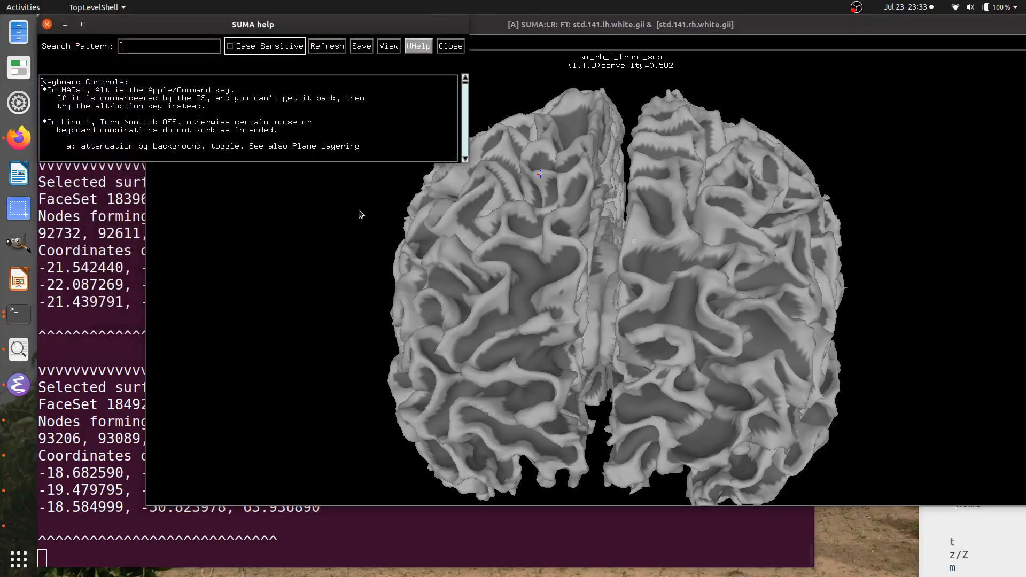
Step: Switch to the AFNI documentation in Firefox, open the SUMA section and look over its contents list
{"action": "left_click", "coordinate": [18, 138]}
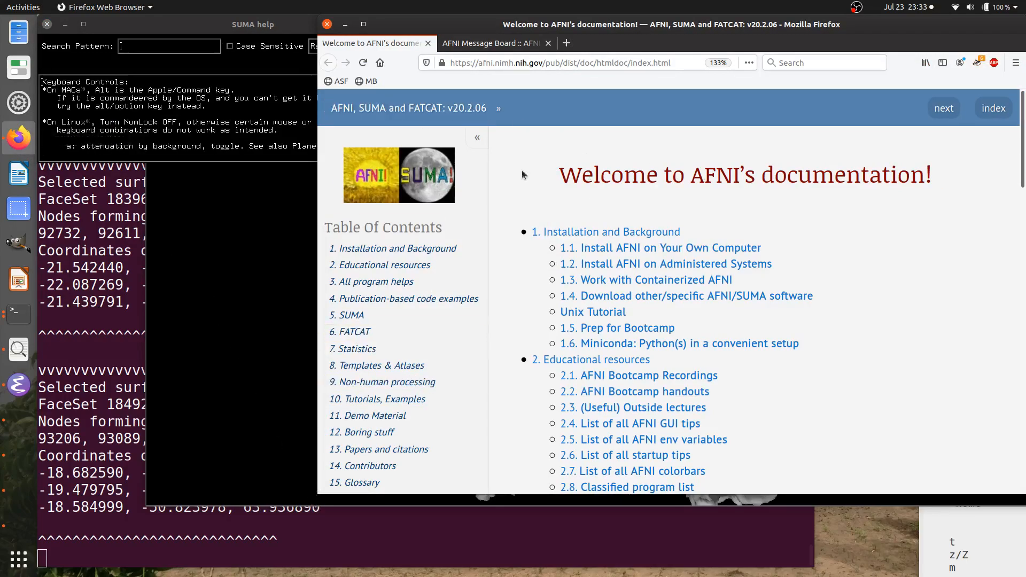
{"action": "left_click", "coordinate": [353, 315]}
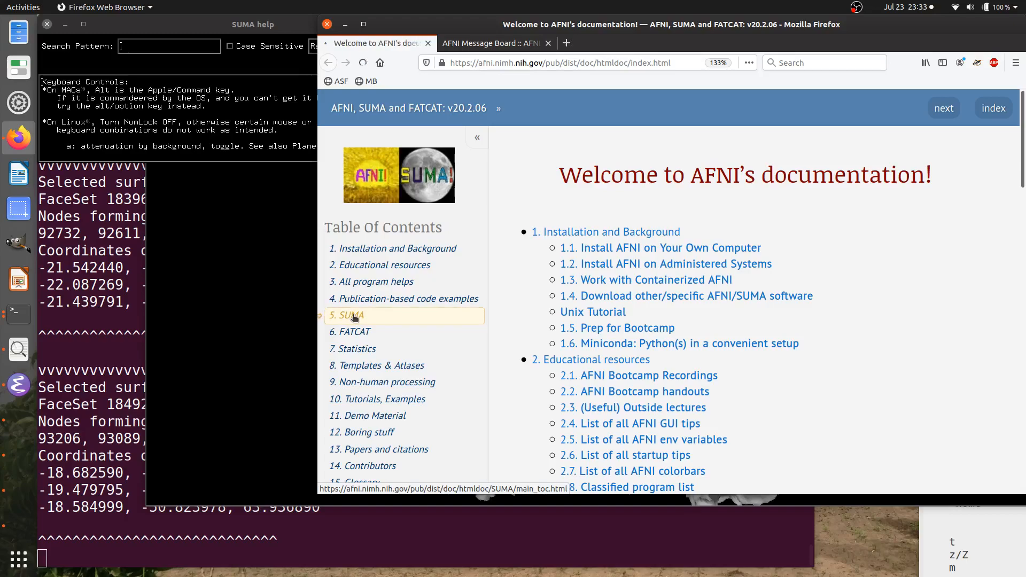
{"action": "scroll", "coordinate": [701, 252], "scroll_direction": "down", "scroll_amount": 3}
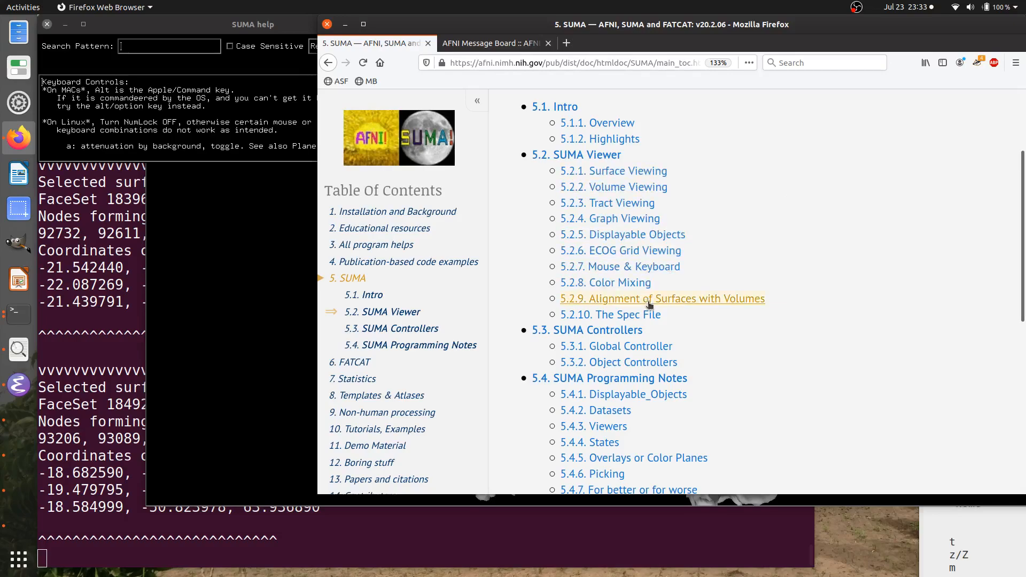
{"action": "scroll", "coordinate": [649, 304], "scroll_direction": "down", "scroll_amount": 3}
{"action": "scroll", "coordinate": [649, 301], "scroll_direction": "up", "scroll_amount": 4}
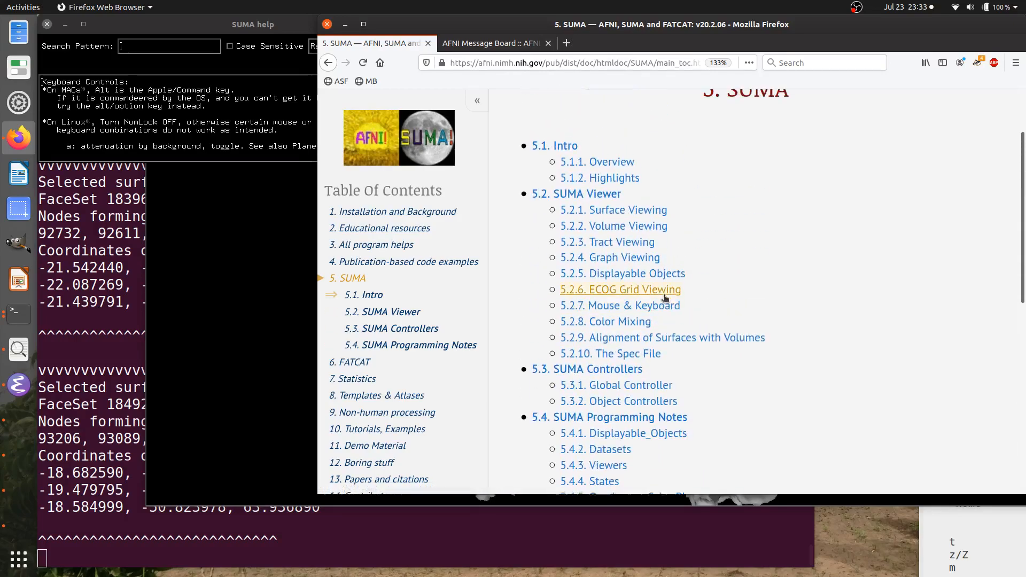
Step: Open Surface Viewing in the SUMA Viewer documentation and read the Quick Tour on rotating, prying, translating and zooming
{"action": "left_click", "coordinate": [610, 200]}
{"action": "scroll", "coordinate": [767, 200], "scroll_direction": "down", "scroll_amount": 5}
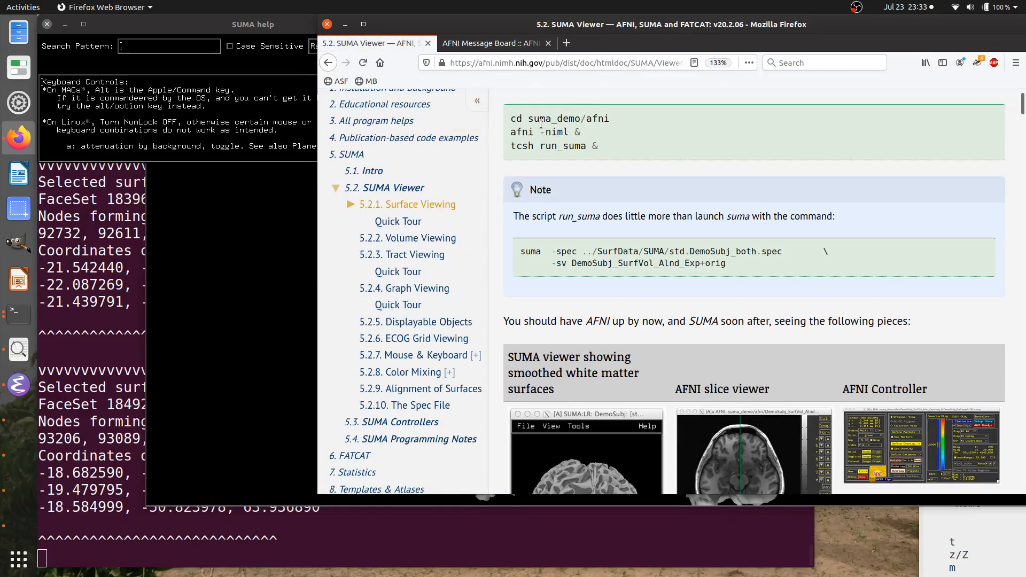
{"action": "scroll", "coordinate": [569, 160], "scroll_direction": "down", "scroll_amount": 5}
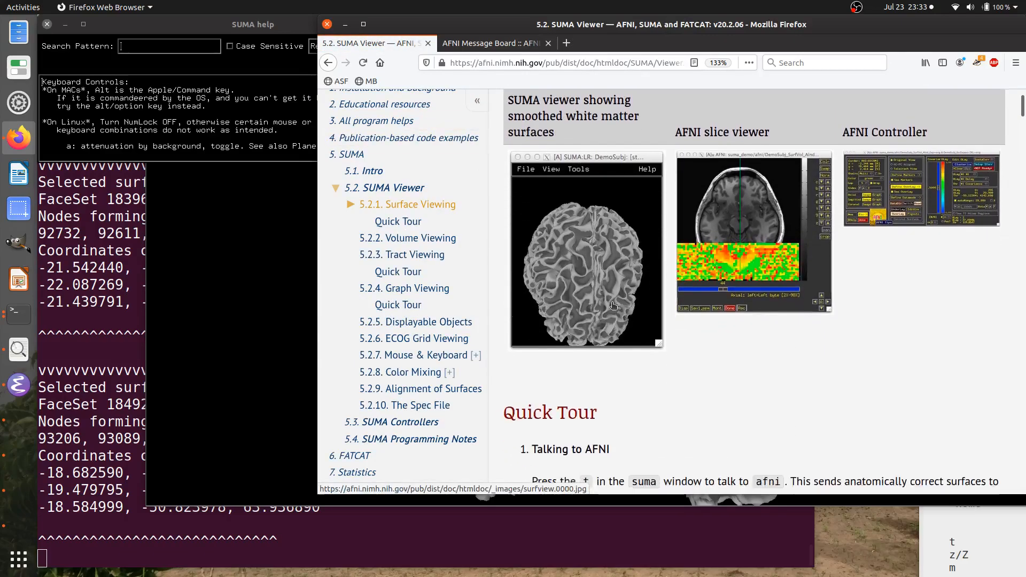
{"action": "scroll", "coordinate": [612, 305], "scroll_direction": "down", "scroll_amount": 20}
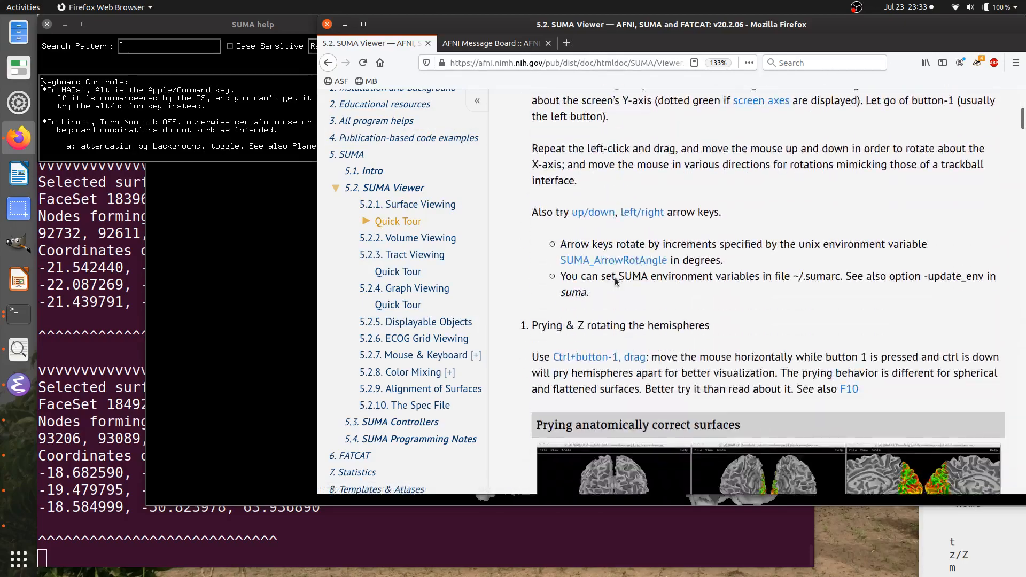
{"action": "scroll", "coordinate": [615, 281], "scroll_direction": "down", "scroll_amount": 5}
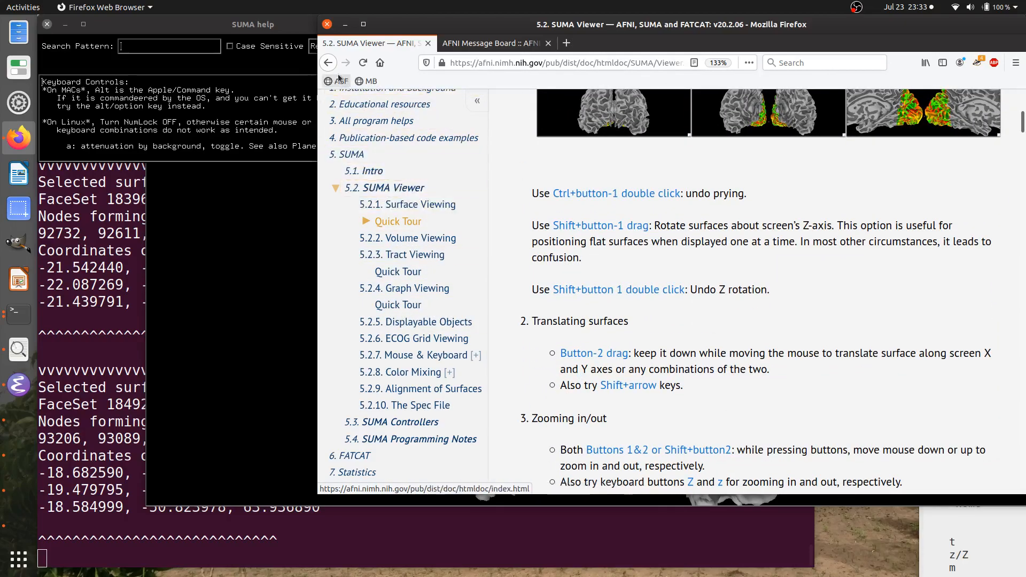
Step: Return to the SUMA contents and go through Tutorials, Examples and Using FreeSurfer to "How to use FS recon-all with AFNI"
{"action": "left_click", "coordinate": [350, 155]}
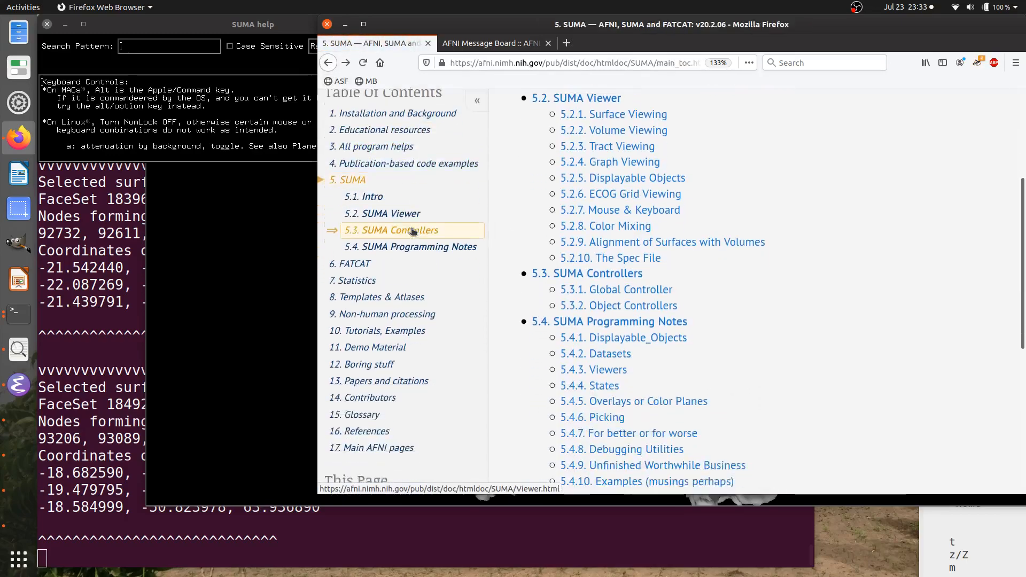
{"action": "scroll", "coordinate": [412, 231], "scroll_direction": "down", "scroll_amount": 2}
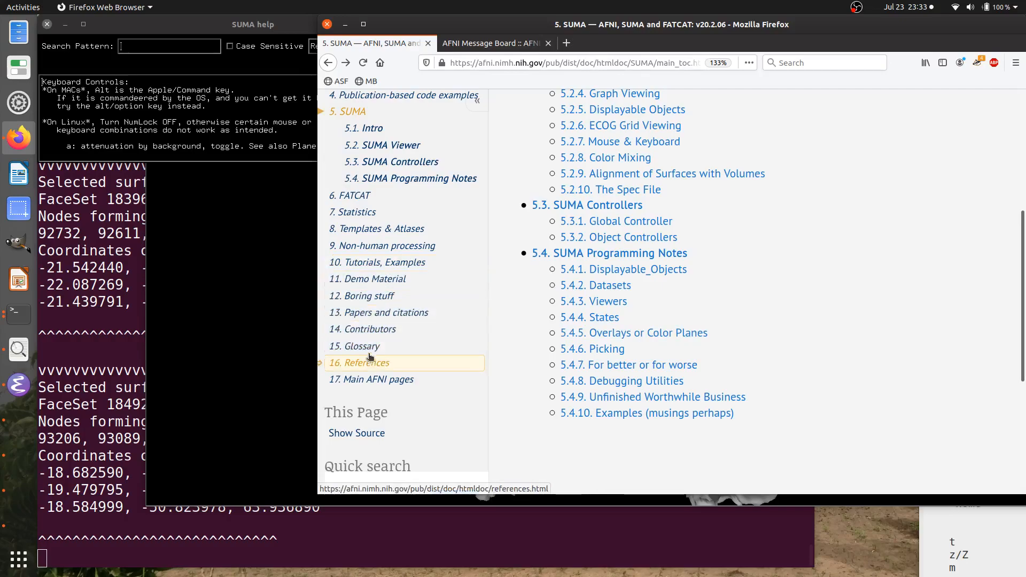
{"action": "left_click", "coordinate": [371, 263]}
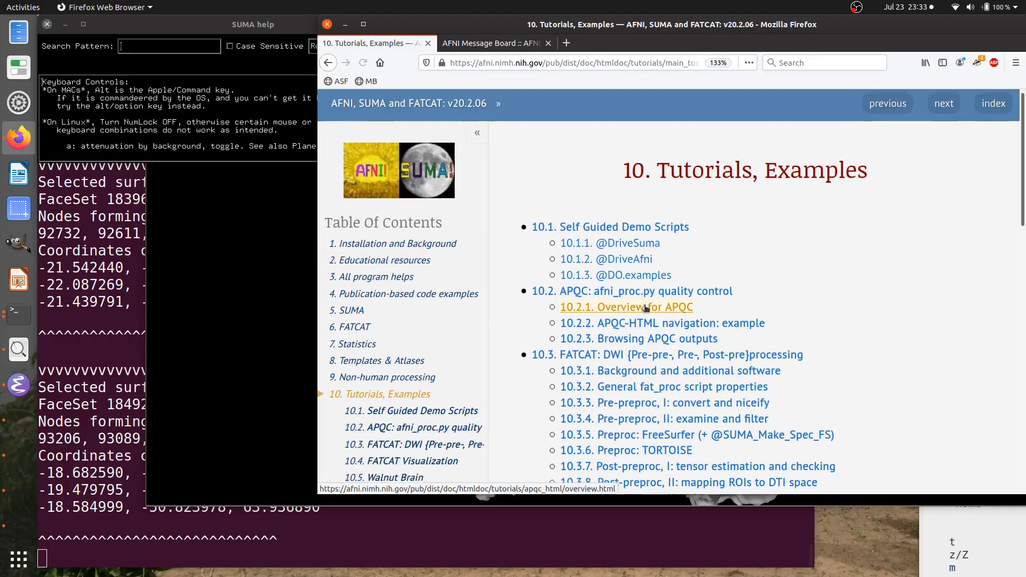
{"action": "scroll", "coordinate": [645, 308], "scroll_direction": "down", "scroll_amount": 10}
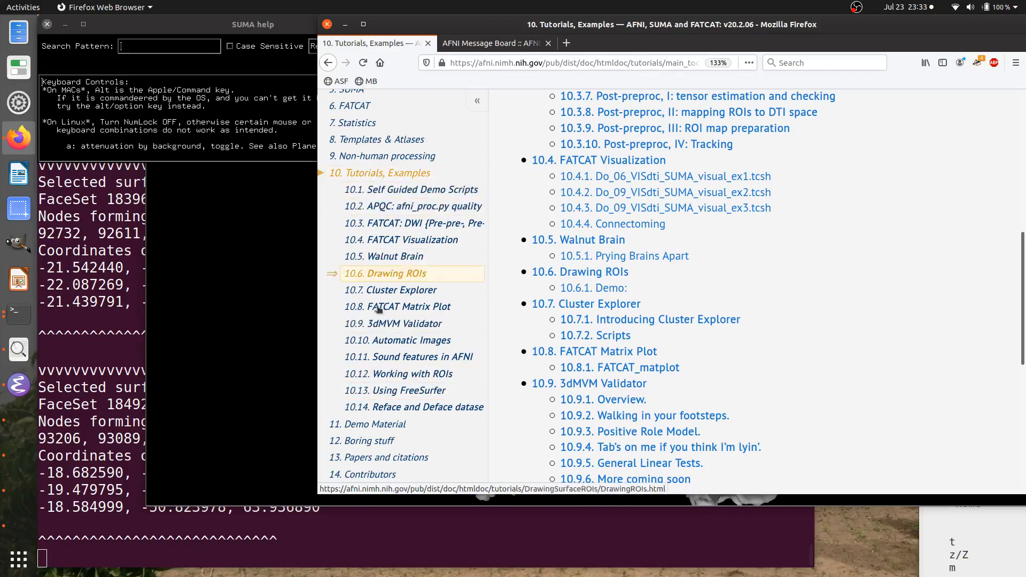
{"action": "left_click", "coordinate": [421, 393]}
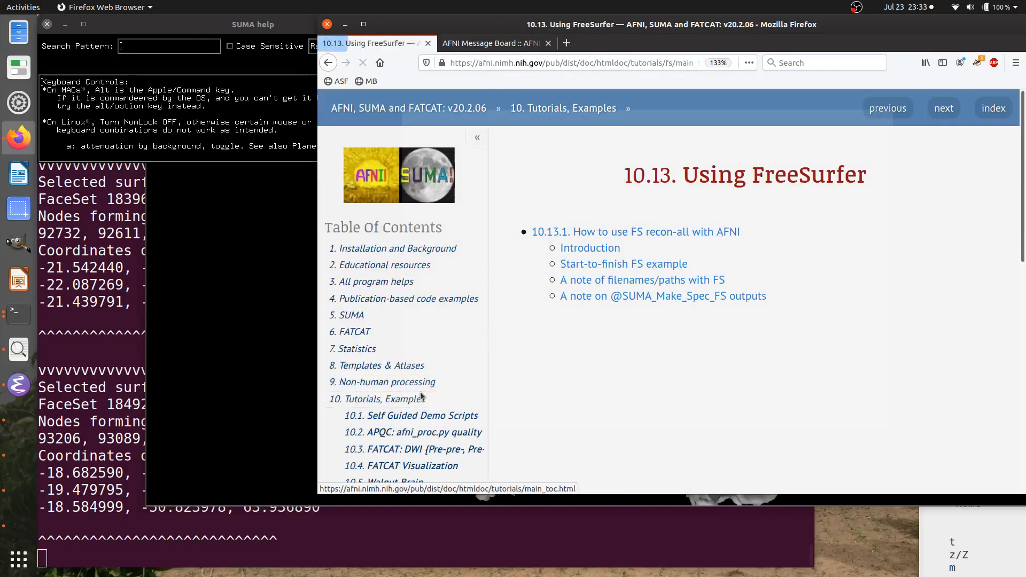
{"action": "left_click", "coordinate": [668, 235]}
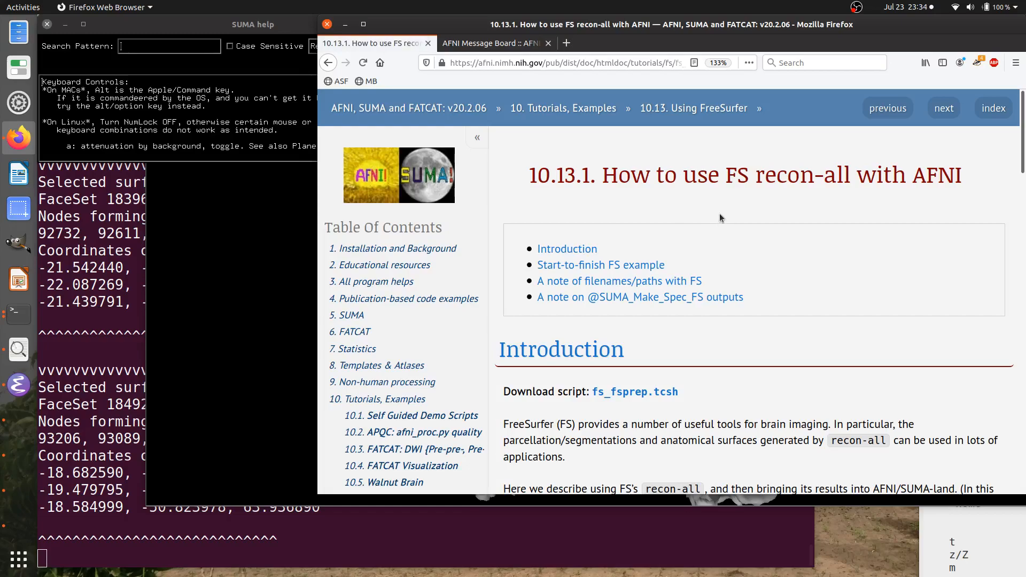
Step: Find the Start-to-finish FS example and highlight the FT_anat_fsprep.nii.gz input and the whole recon-all command
{"action": "scroll", "coordinate": [719, 213], "scroll_direction": "down", "scroll_amount": 2}
{"action": "scroll", "coordinate": [718, 213], "scroll_direction": "down", "scroll_amount": 3}
{"action": "scroll", "coordinate": [718, 214], "scroll_direction": "down", "scroll_amount": 3}
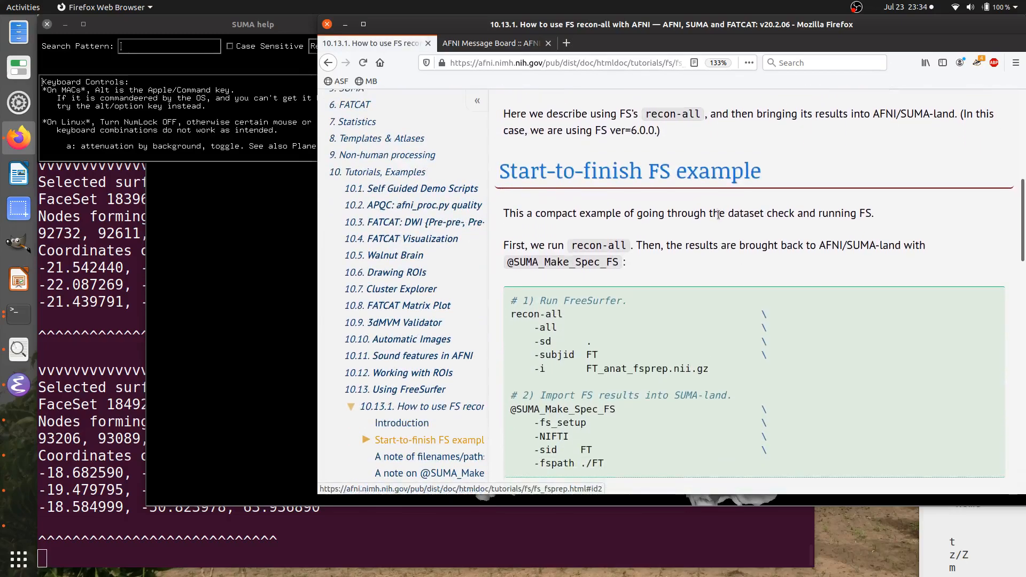
{"action": "scroll", "coordinate": [718, 217], "scroll_direction": "up", "scroll_amount": 1}
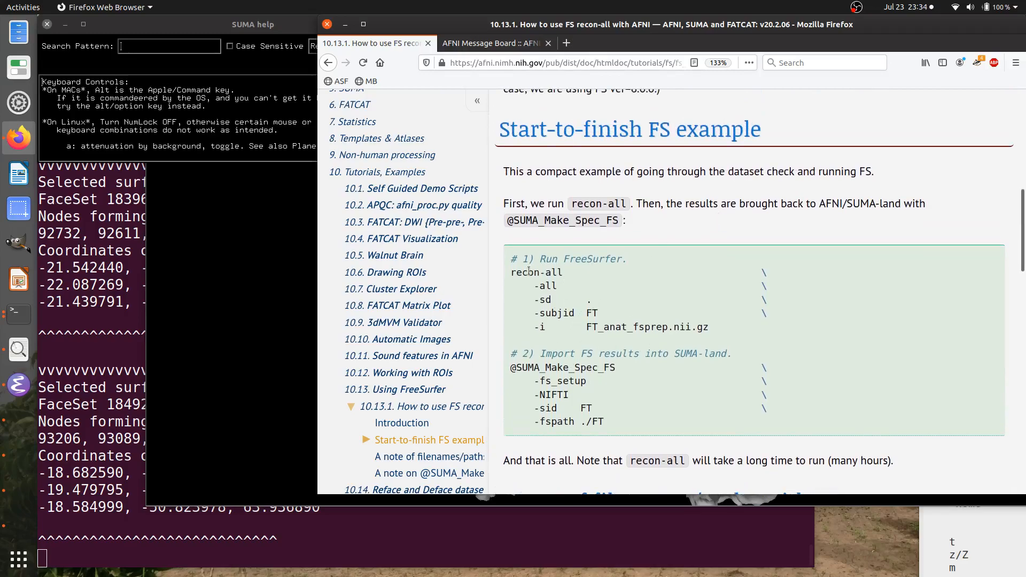
{"action": "left_click_drag", "start_coordinate": [580, 325], "coordinate": [722, 334]}
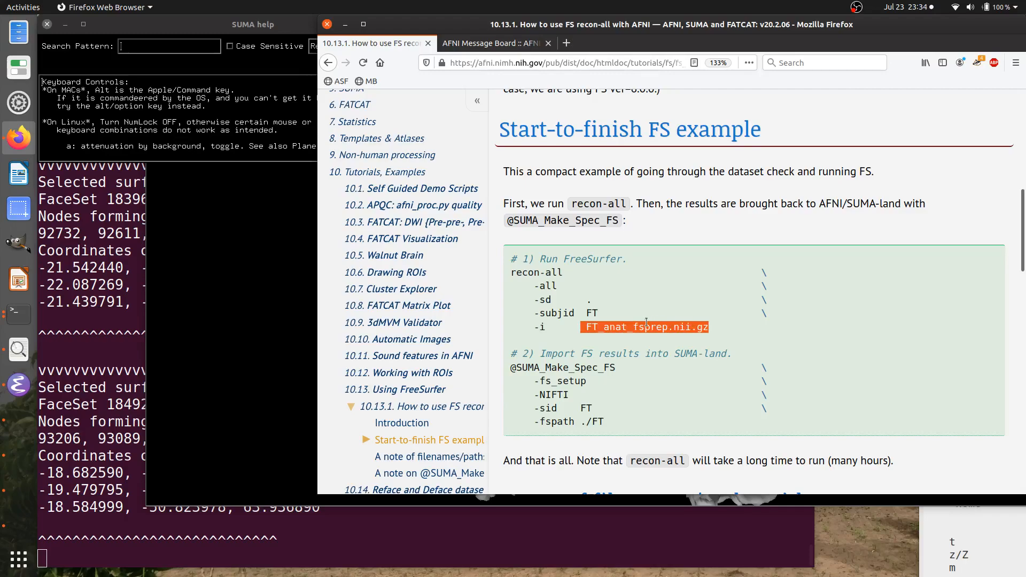
{"action": "left_click_drag", "start_coordinate": [510, 268], "coordinate": [556, 327]}
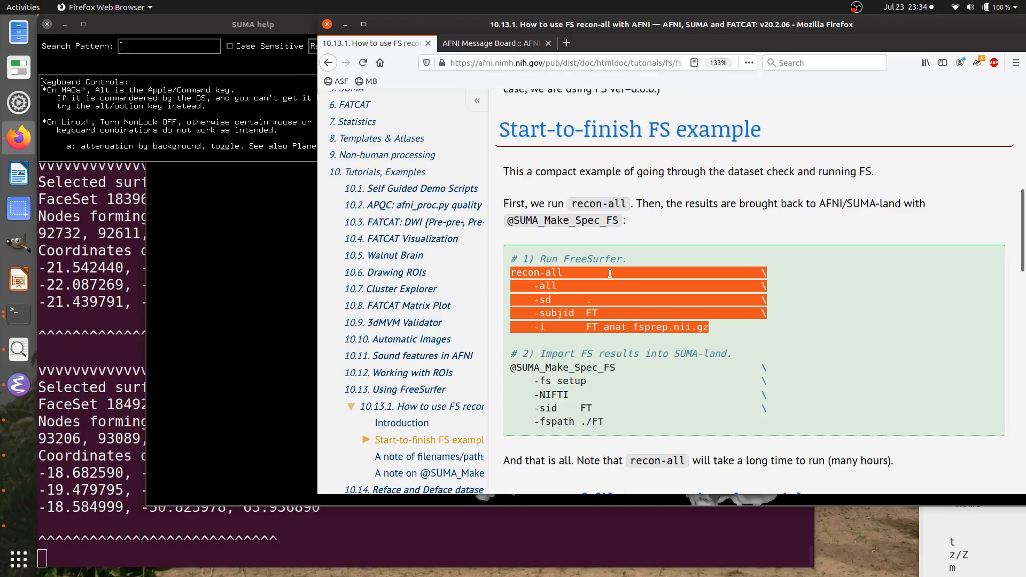
{"action": "triple_click", "coordinate": [575, 354]}
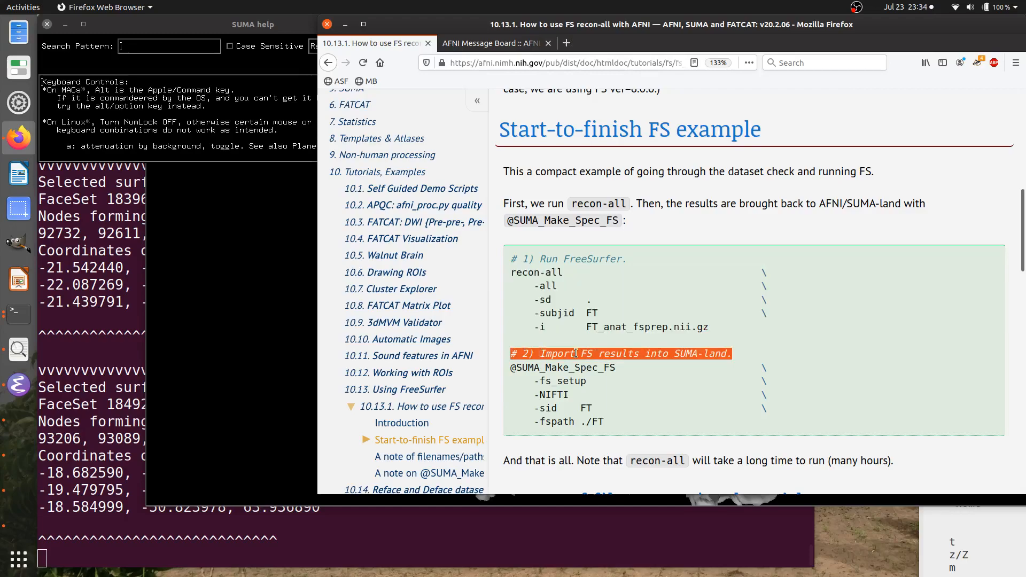
{"action": "left_click_drag", "start_coordinate": [575, 353], "coordinate": [589, 422]}
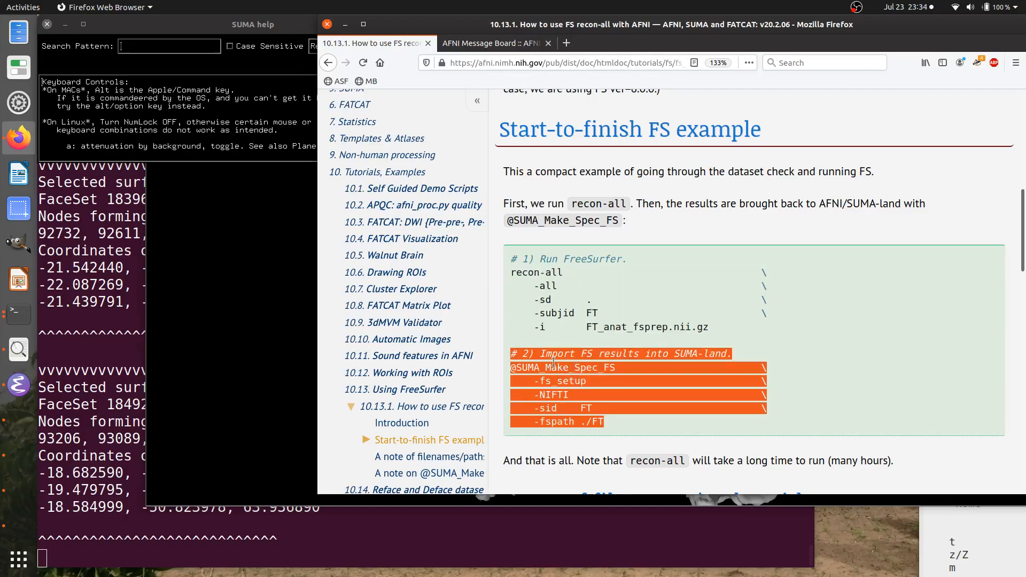
{"action": "left_click", "coordinate": [615, 385]}
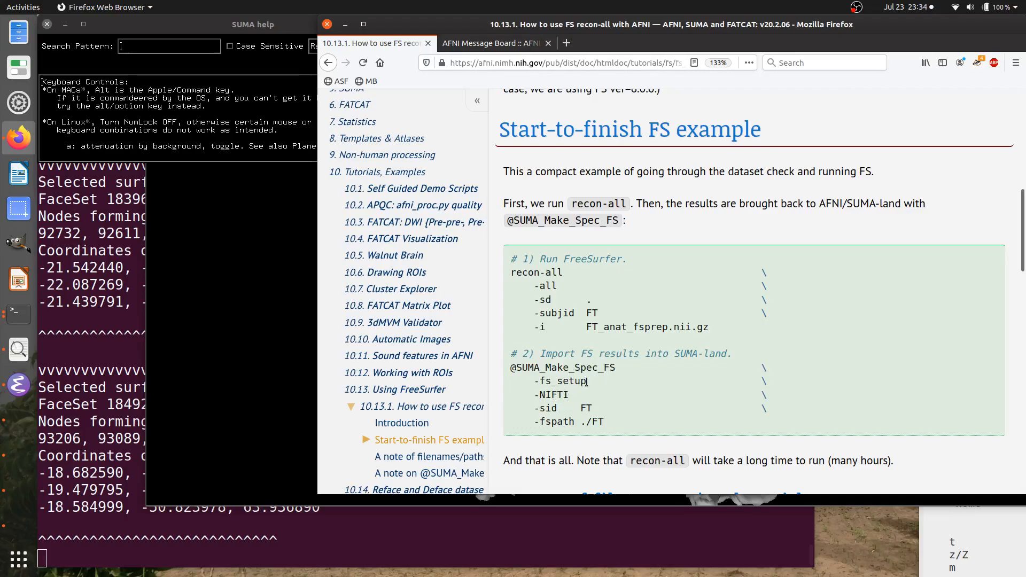
{"action": "scroll", "coordinate": [682, 348], "scroll_direction": "down", "scroll_amount": 10}
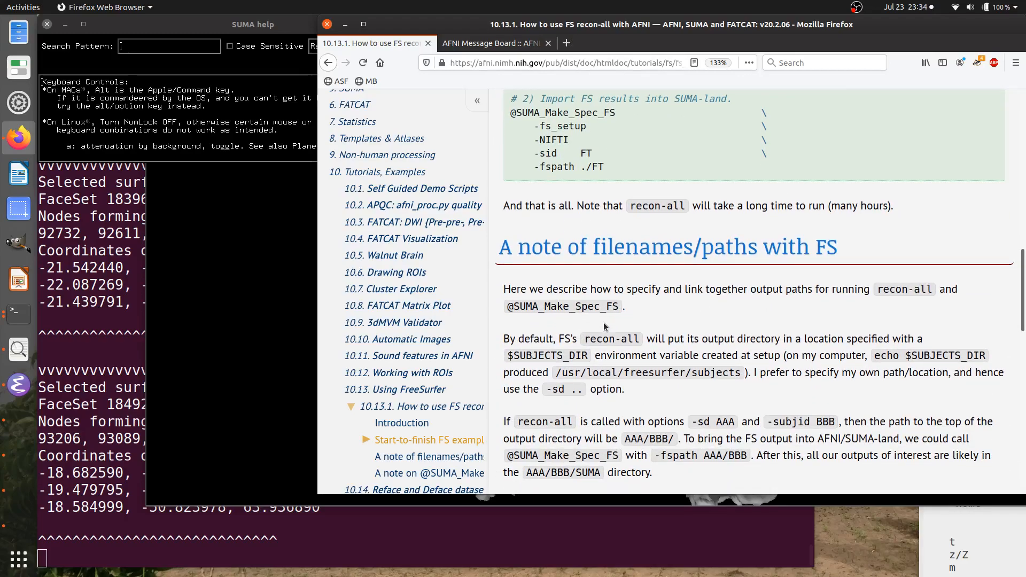
{"action": "scroll", "coordinate": [620, 272], "scroll_direction": "down", "scroll_amount": 5}
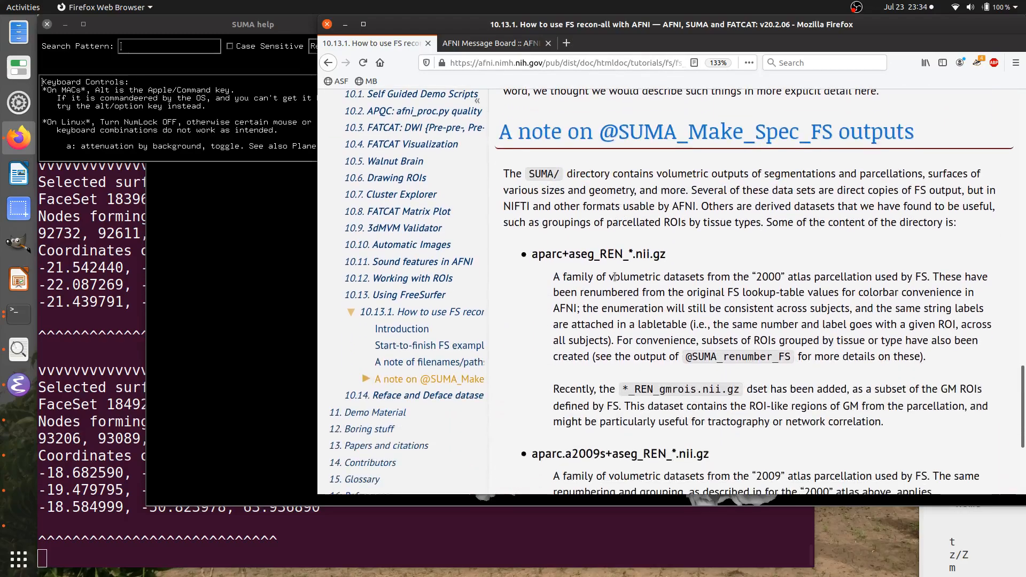
{"action": "scroll", "coordinate": [655, 279], "scroll_direction": "down", "scroll_amount": 3}
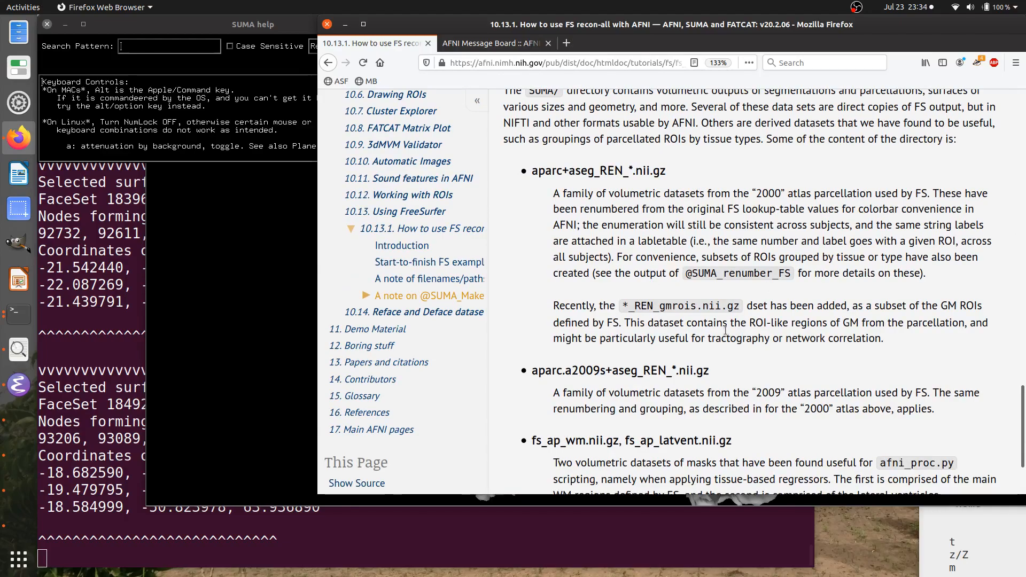
{"action": "scroll", "coordinate": [716, 334], "scroll_direction": "up", "scroll_amount": 4}
{"action": "scroll", "coordinate": [710, 334], "scroll_direction": "up", "scroll_amount": 1}
{"action": "scroll", "coordinate": [700, 336], "scroll_direction": "down", "scroll_amount": 1}
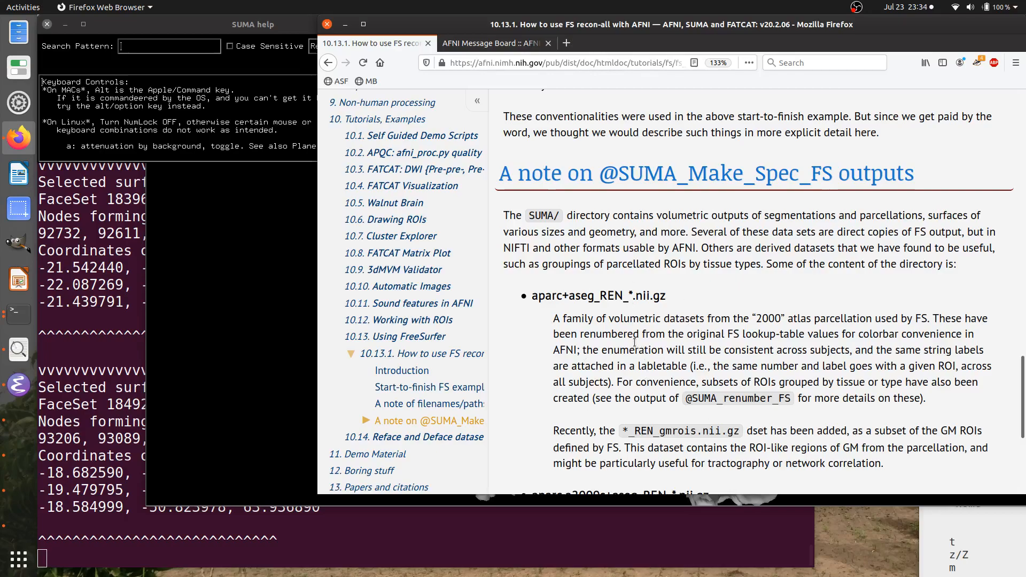
{"action": "scroll", "coordinate": [634, 342], "scroll_direction": "down", "scroll_amount": 7}
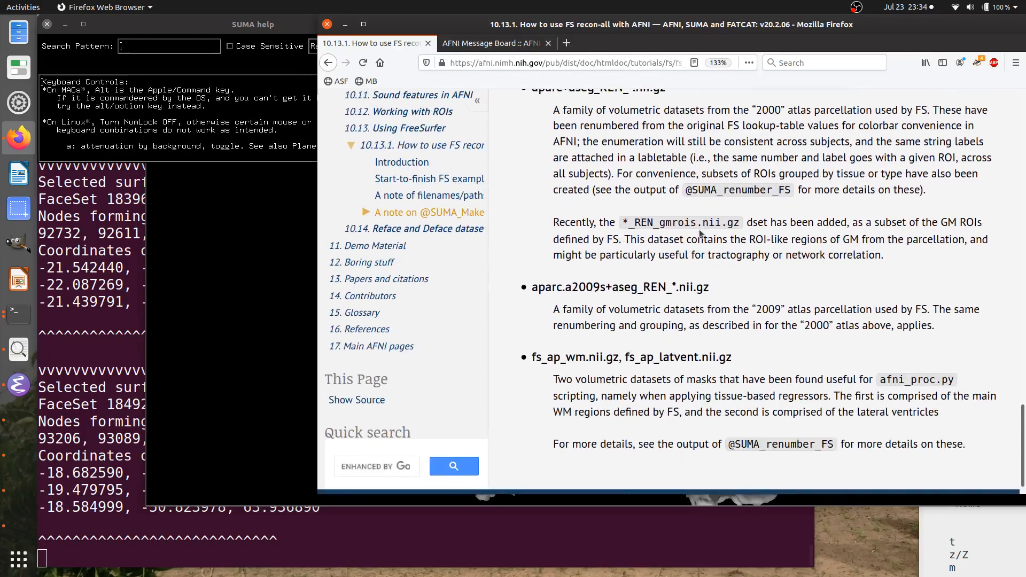
Step: Review the notes on the aparc+aseg_REN and fs_ap mask datasets, then return to the Start-to-finish FS example
{"action": "scroll", "coordinate": [700, 233], "scroll_direction": "up", "scroll_amount": 3}
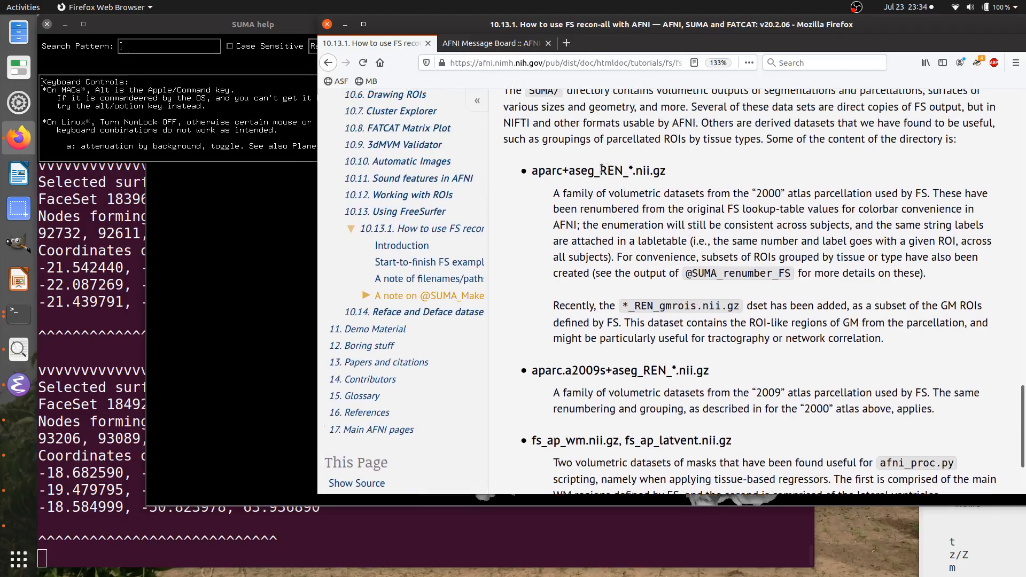
{"action": "left_click_drag", "start_coordinate": [599, 170], "coordinate": [619, 169]}
{"action": "scroll", "coordinate": [736, 343], "scroll_direction": "down", "scroll_amount": 4}
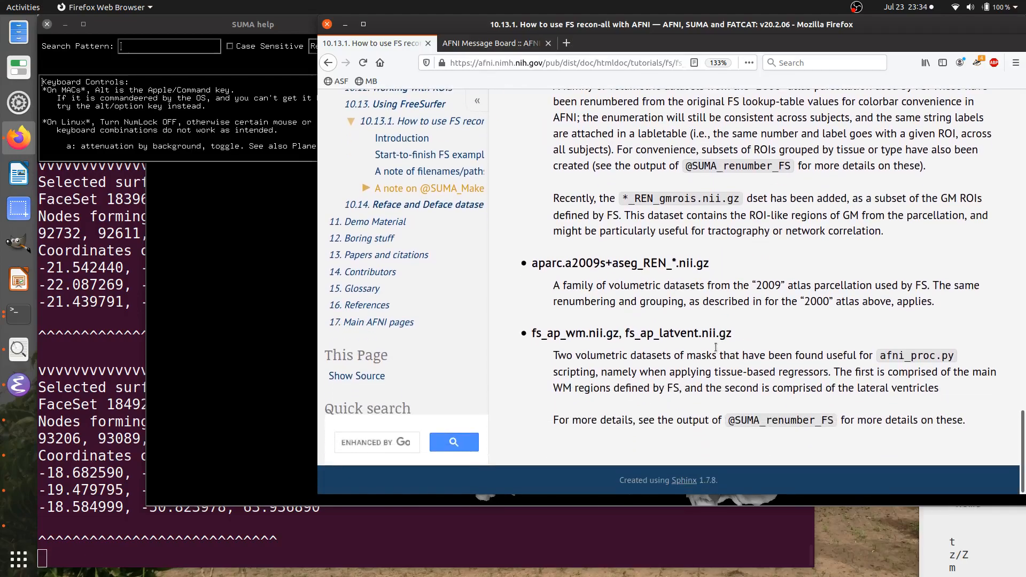
{"action": "scroll", "coordinate": [710, 356], "scroll_direction": "up", "scroll_amount": 4}
{"action": "scroll", "coordinate": [699, 353], "scroll_direction": "down", "scroll_amount": 4}
{"action": "scroll", "coordinate": [591, 375], "scroll_direction": "up", "scroll_amount": 15}
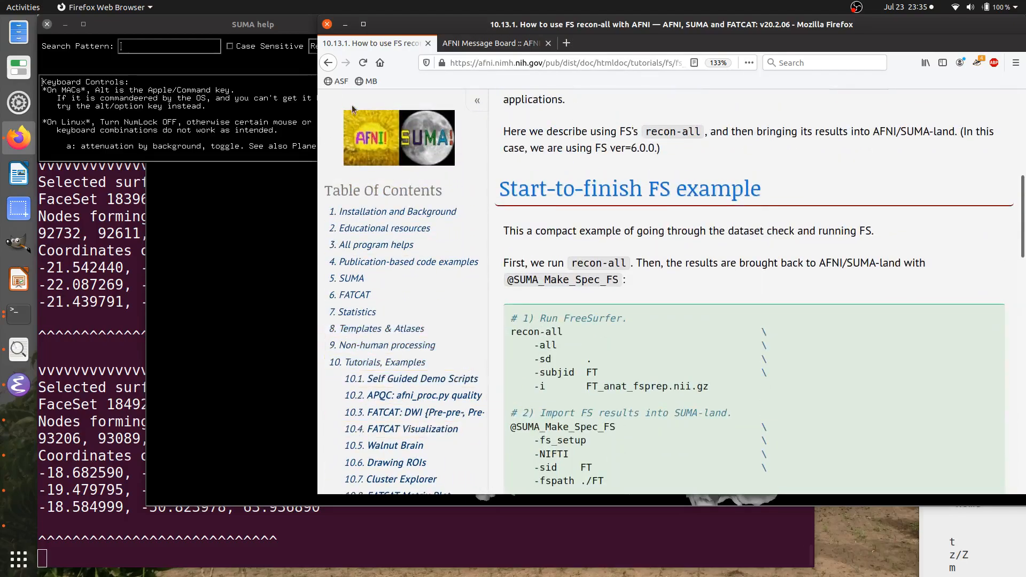
Step: Minimise the documentation browser, shift the SUMA help window aside and bring the surface viewer in front of it
{"action": "left_click", "coordinate": [345, 25]}
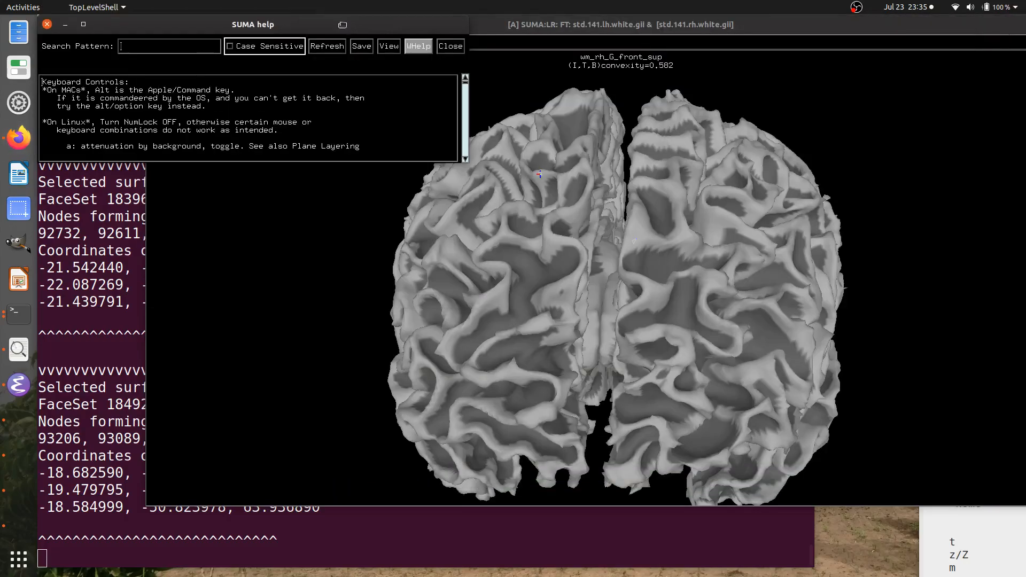
{"action": "left_click_drag", "start_coordinate": [66, 24], "coordinate": [101, 79]}
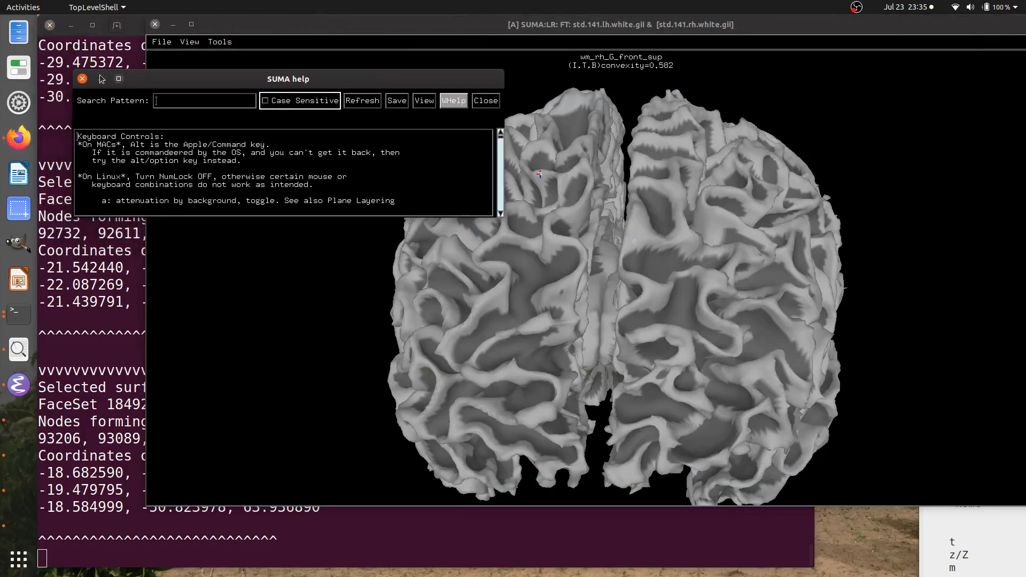
{"action": "left_click", "coordinate": [19, 138]}
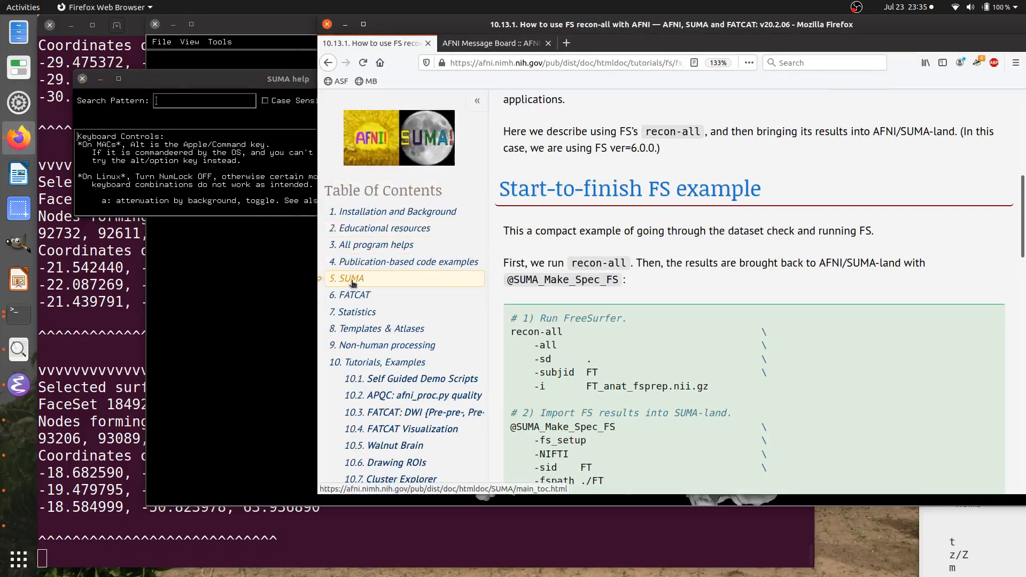
{"action": "left_click", "coordinate": [345, 28]}
{"action": "left_click", "coordinate": [971, 456]}
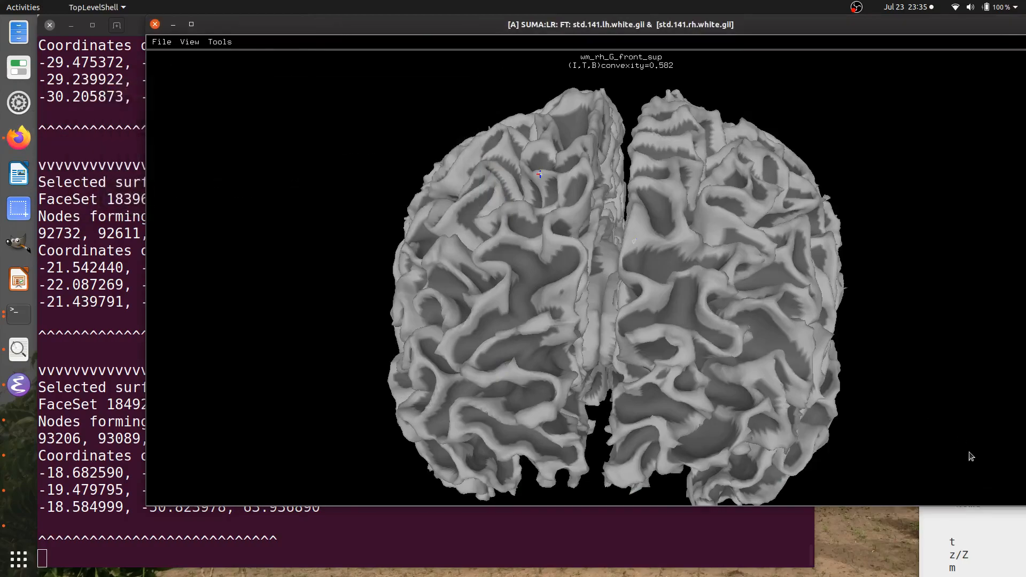
Step: Bring up suma_keystrokes.txt, move it fully into view and highlight its "arrow keys" line
{"action": "left_click", "coordinate": [957, 534]}
{"action": "left_click_drag", "start_coordinate": [996, 261], "coordinate": [645, 222]}
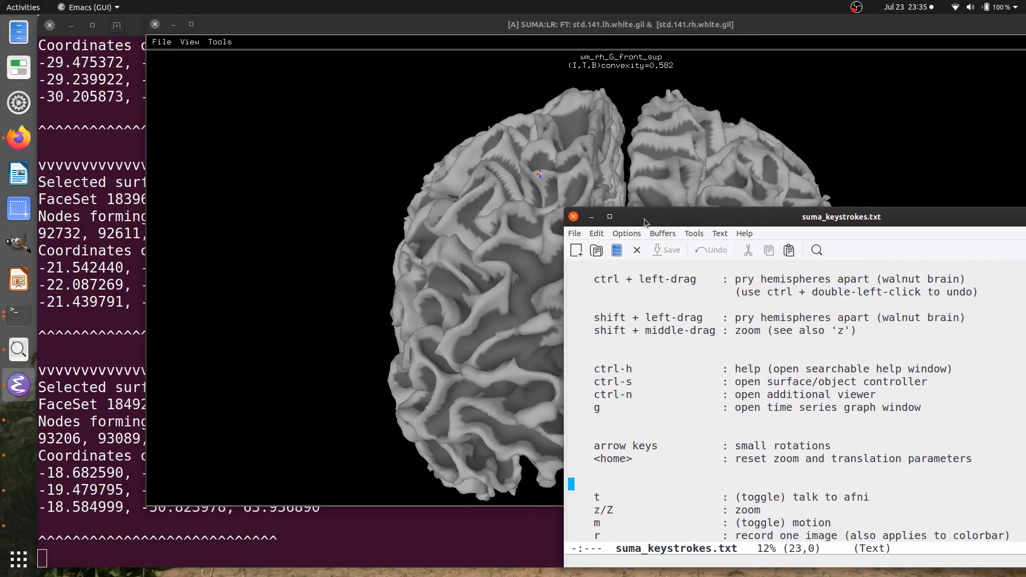
{"action": "left_click", "coordinate": [615, 445]}
{"action": "triple_click", "coordinate": [616, 445]}
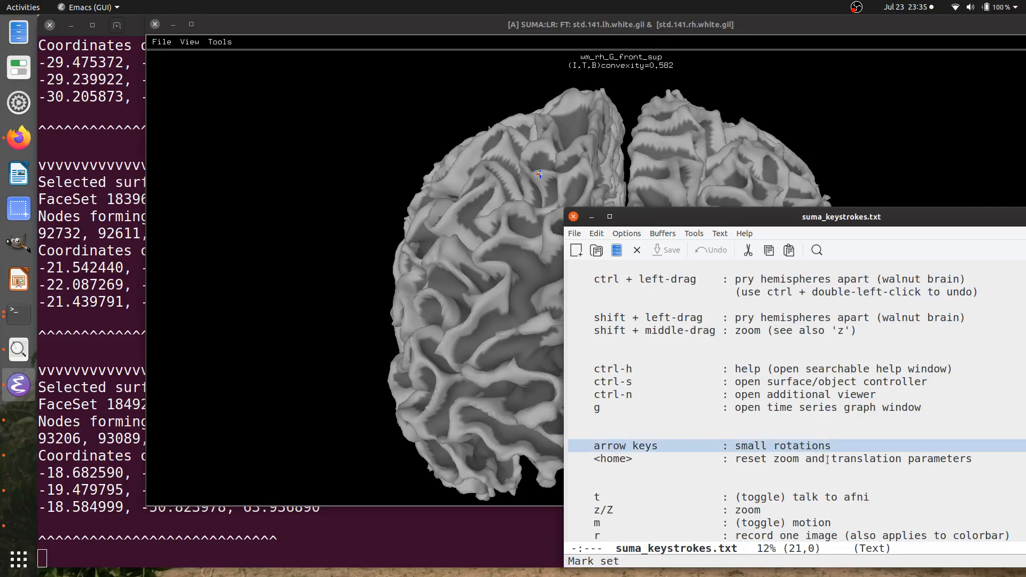
Step: Pry the two hemispheres apart in the viewer, zoom out and tilt them to show their lateral sides
{"action": "mouse_move", "coordinate": [495, 417]}
{"action": "left_mouse_down"}
{"action": "mouse_move", "coordinate": [496, 285]}
{"action": "mouse_move", "coordinate": [717, 323]}
{"action": "mouse_move", "coordinate": [847, 322]}
{"action": "mouse_move", "coordinate": [879, 475]}
{"action": "mouse_move", "coordinate": [646, 332]}
{"action": "left_mouse_up"}
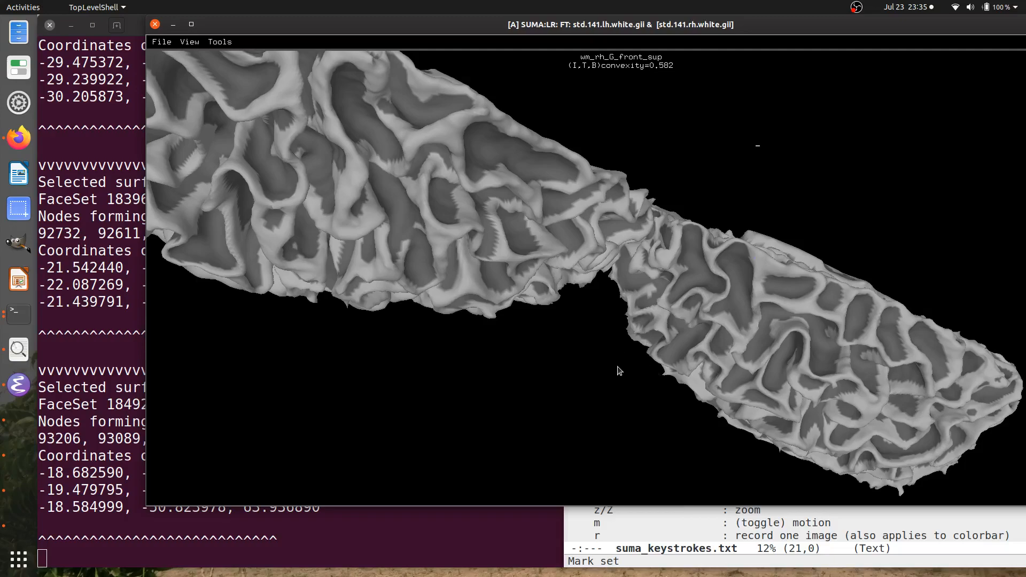
{"action": "key", "text": "z"}
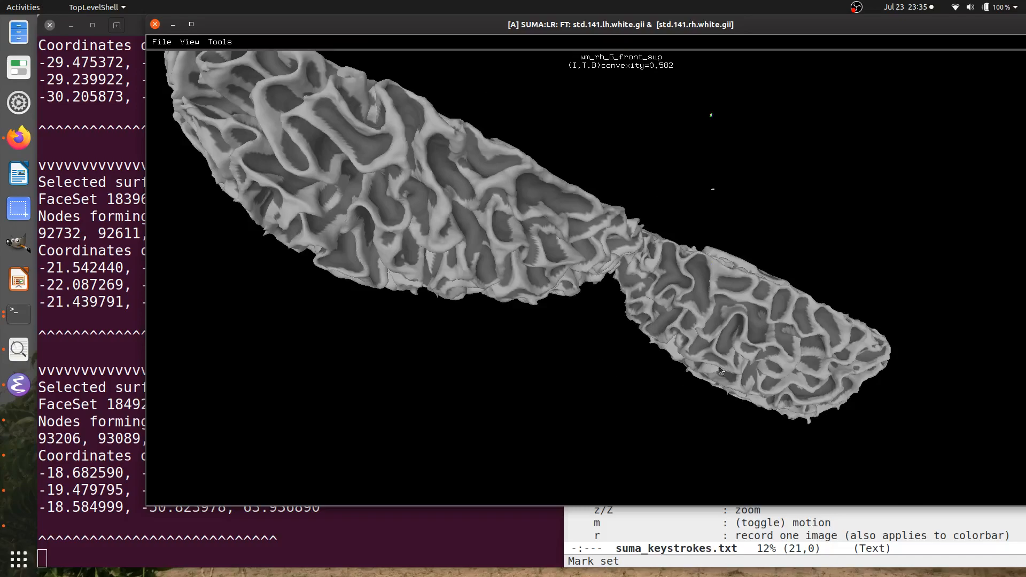
{"action": "left_click_drag", "start_coordinate": [719, 366], "coordinate": [758, 312]}
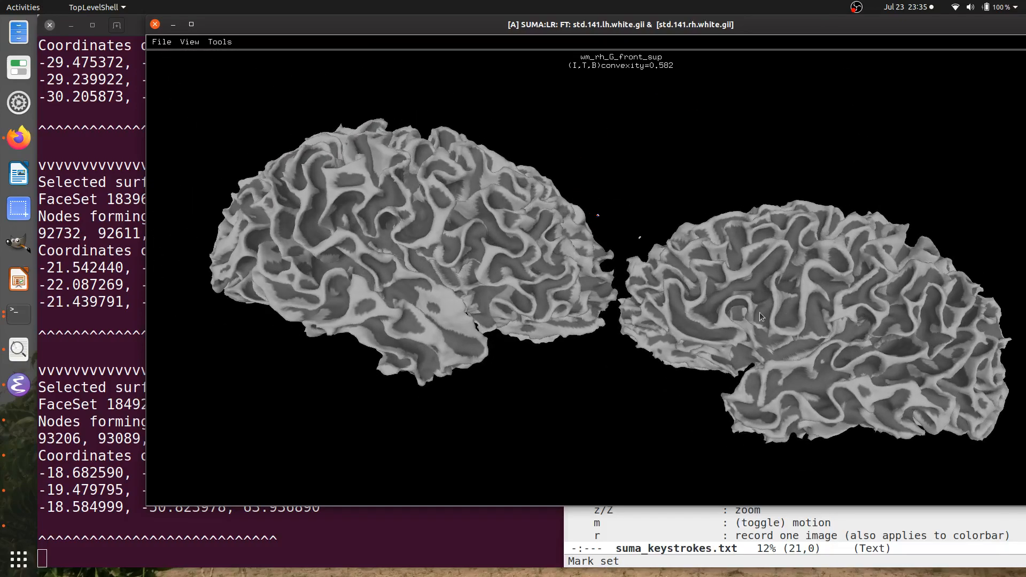
Step: Read the remaining keystrokes in suma_keystrokes.txt down to the "dot product" toggle
{"action": "left_click", "coordinate": [844, 526]}
{"action": "scroll", "coordinate": [758, 419], "scroll_direction": "down", "scroll_amount": 1}
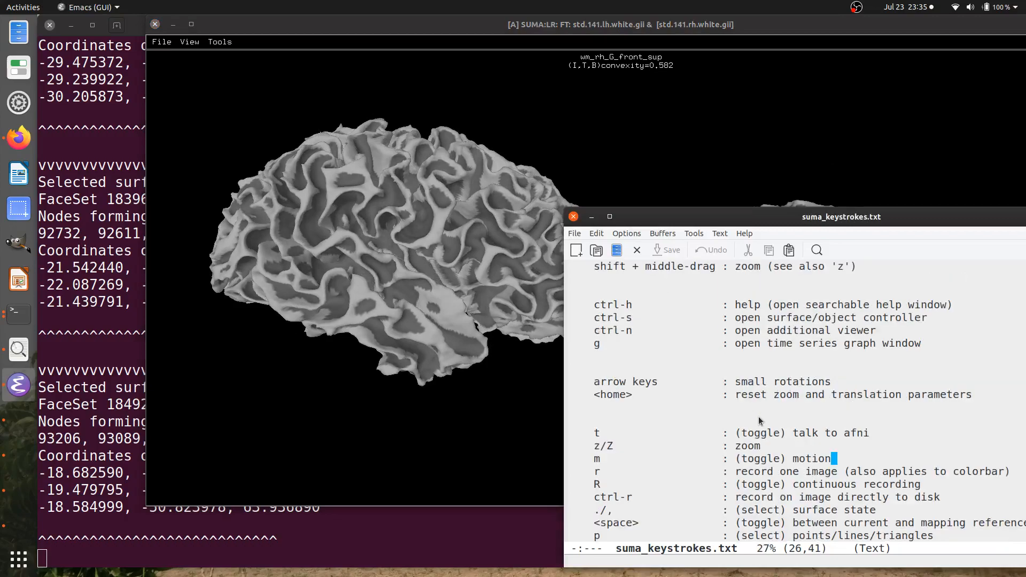
{"action": "scroll", "coordinate": [758, 416], "scroll_direction": "down", "scroll_amount": 1}
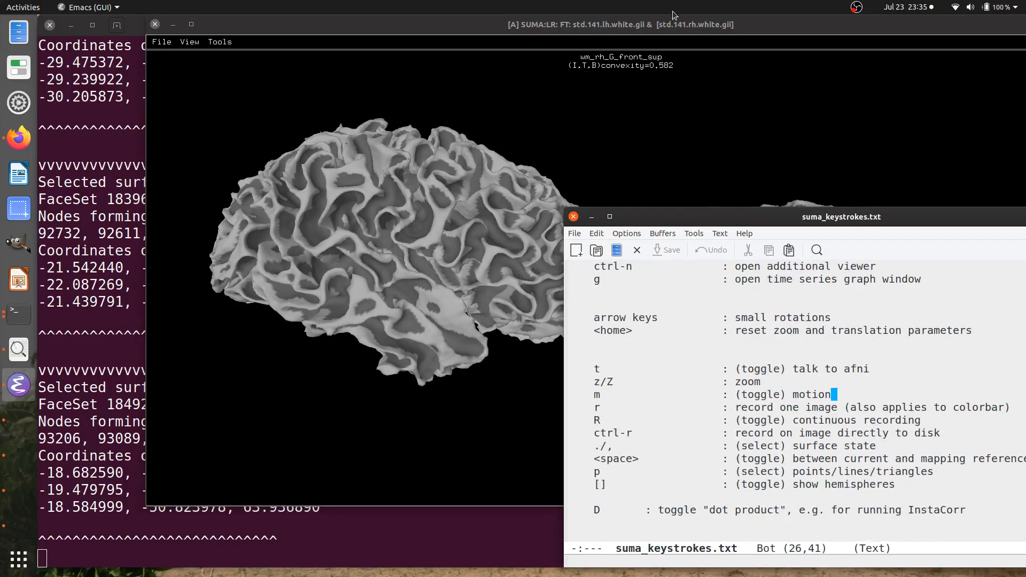
Step: Shift the SUMA viewer fully on screen, undo the prying of the hemispheres and set an end-on standard view
{"action": "left_click_drag", "start_coordinate": [677, 23], "coordinate": [605, 35]}
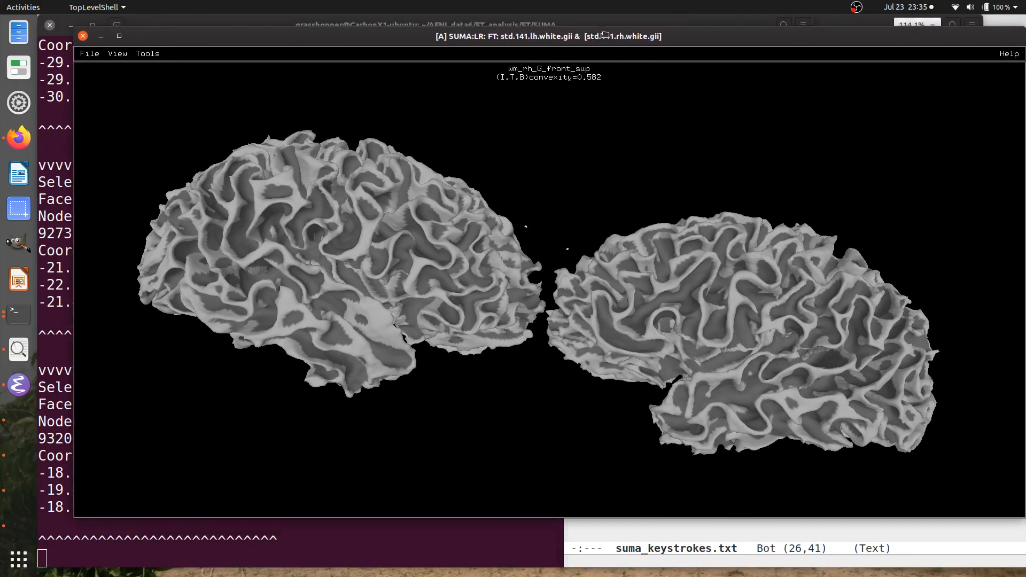
{"action": "left_click_drag", "start_coordinate": [736, 344], "coordinate": [765, 310]}
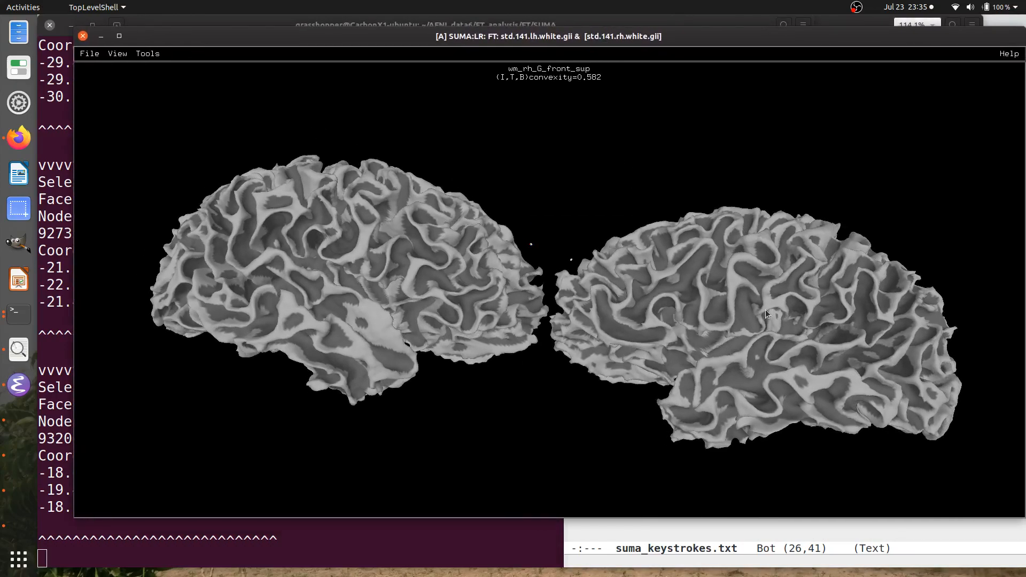
{"action": "double_click", "coordinate": [678, 340], "text": "ctrl"}
{"action": "left_click_drag", "start_coordinate": [678, 339], "coordinate": [771, 304]}
{"action": "key", "text": "ctrl+shift+Down"}
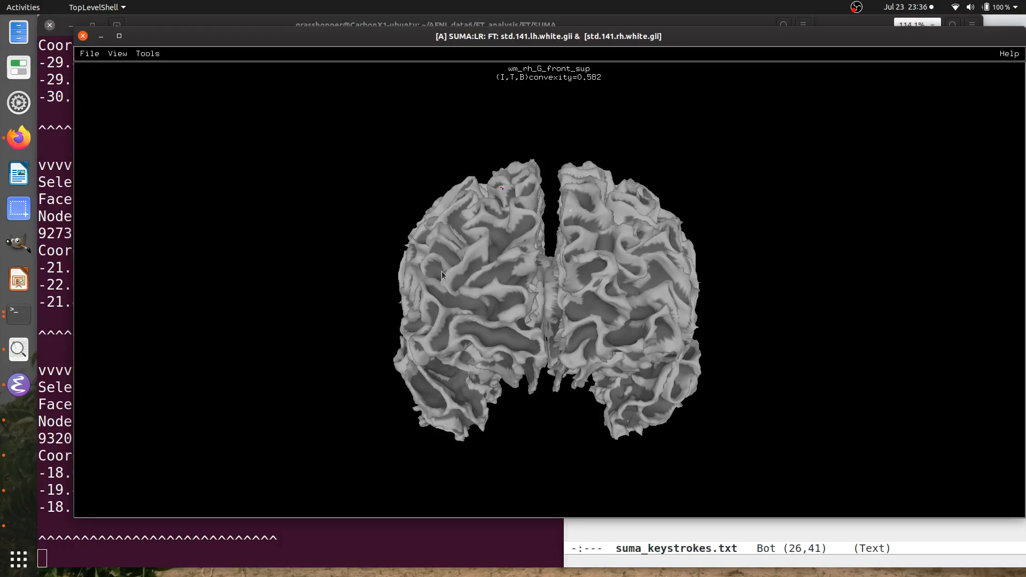
Step: Rotate the brain sideways, toggle motion on and set the surfaces spinning
{"action": "left_click_drag", "start_coordinate": [441, 282], "coordinate": [835, 297]}
{"action": "left_click_drag", "start_coordinate": [216, 288], "coordinate": [568, 292]}
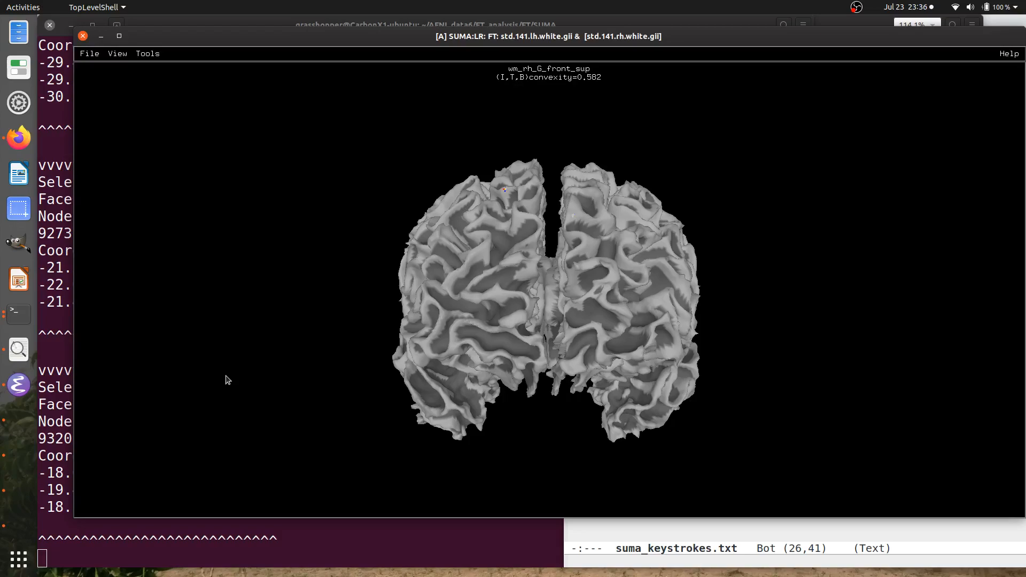
{"action": "key", "text": "m"}
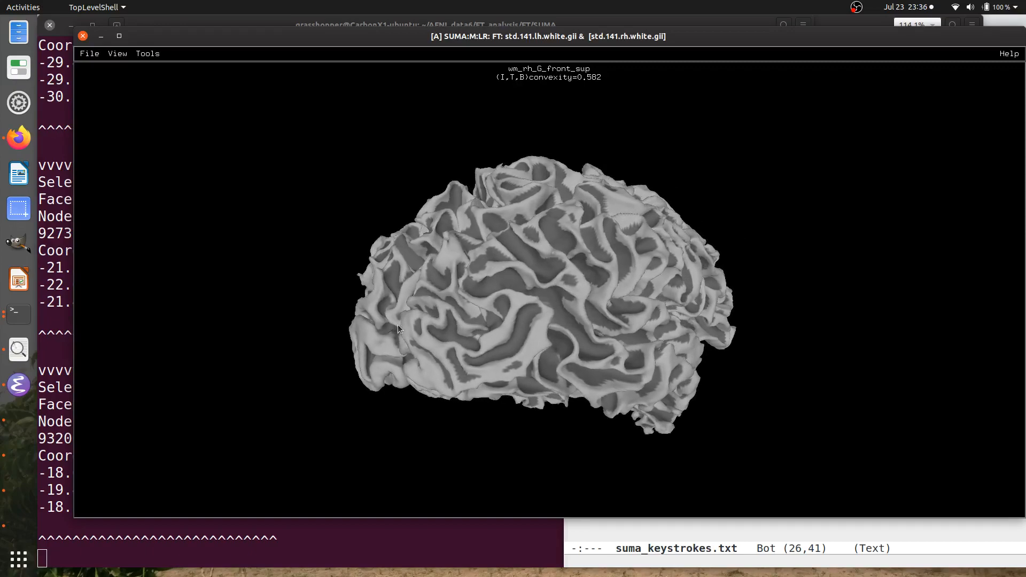
{"action": "left_click_drag", "start_coordinate": [538, 322], "coordinate": [868, 302]}
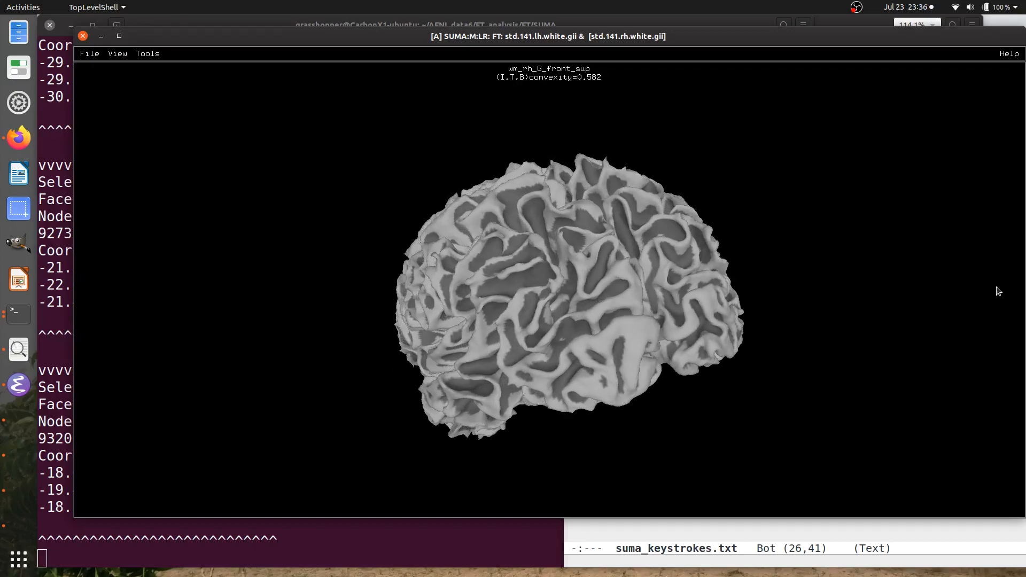
Step: Stop and restart the sideways spin of the brain, and toggle motion off
{"action": "left_click_drag", "start_coordinate": [402, 313], "coordinate": [847, 297]}
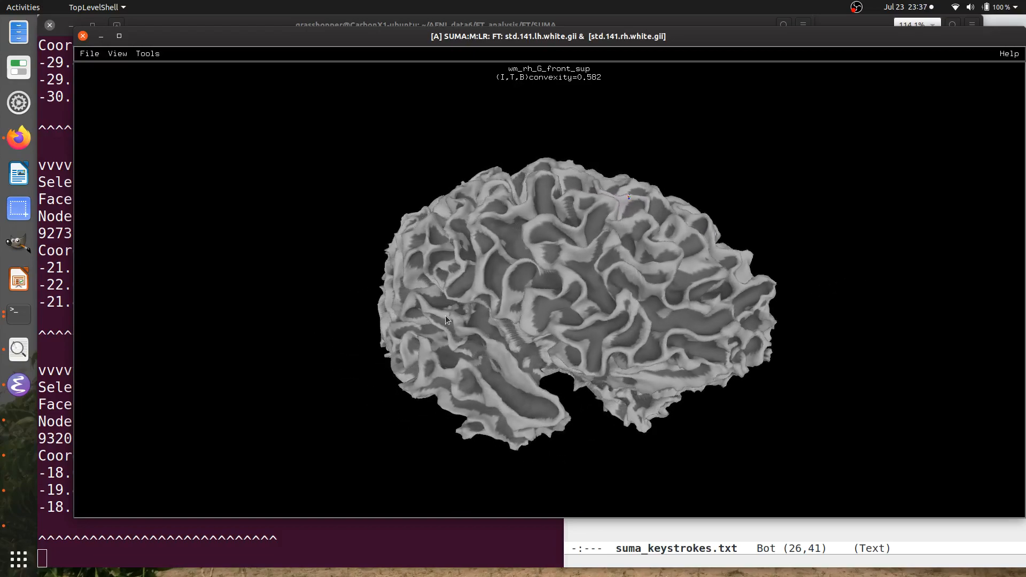
{"action": "left_click", "coordinate": [445, 315]}
{"action": "left_click_drag", "start_coordinate": [360, 318], "coordinate": [692, 319]}
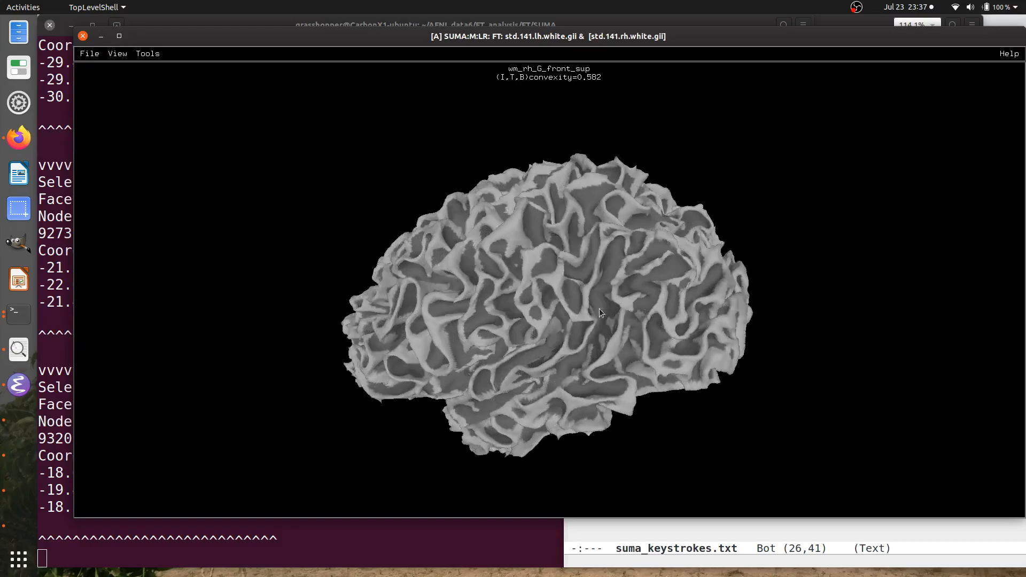
{"action": "left_click", "coordinate": [343, 290]}
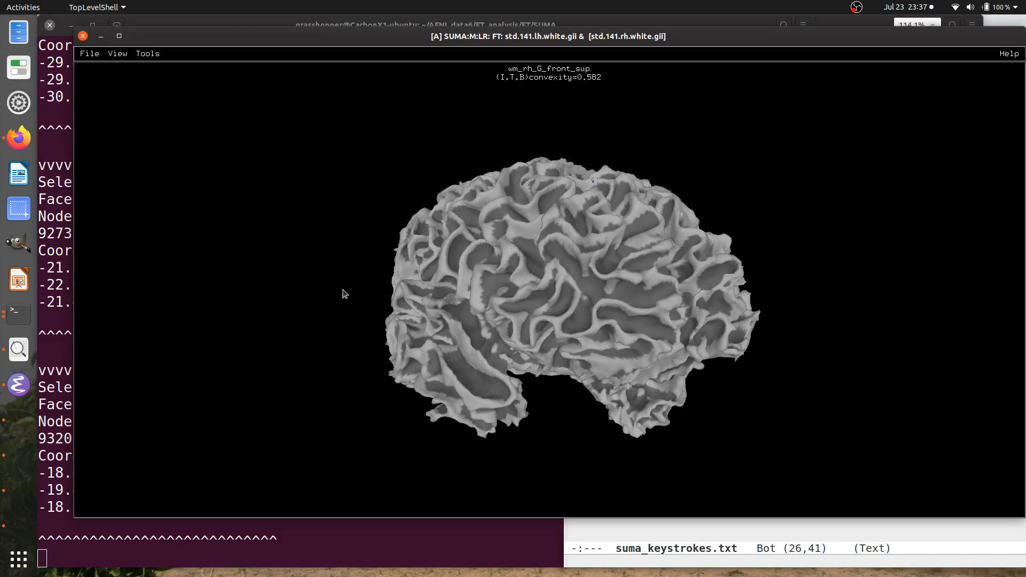
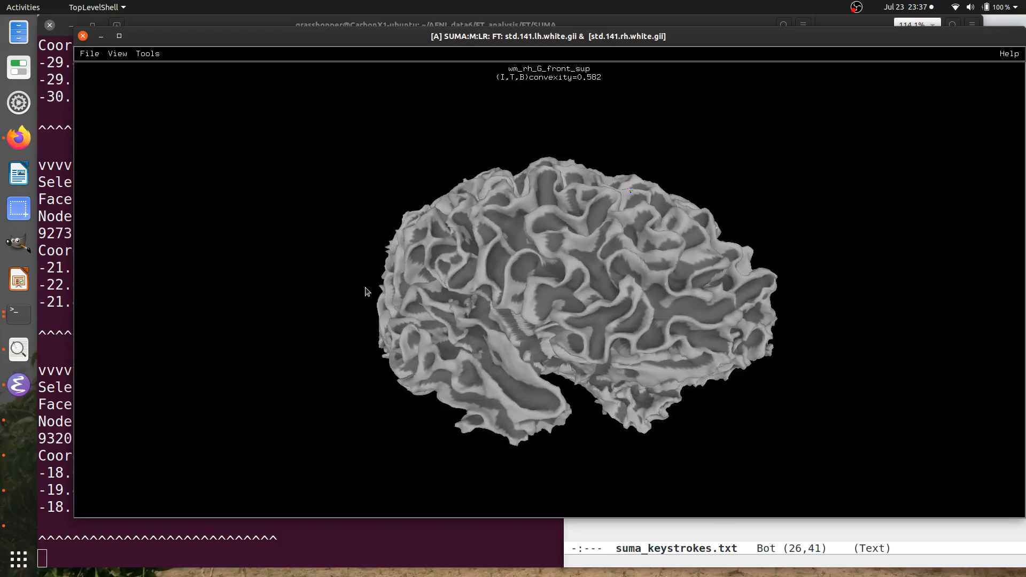
{"action": "key", "text": "m"}
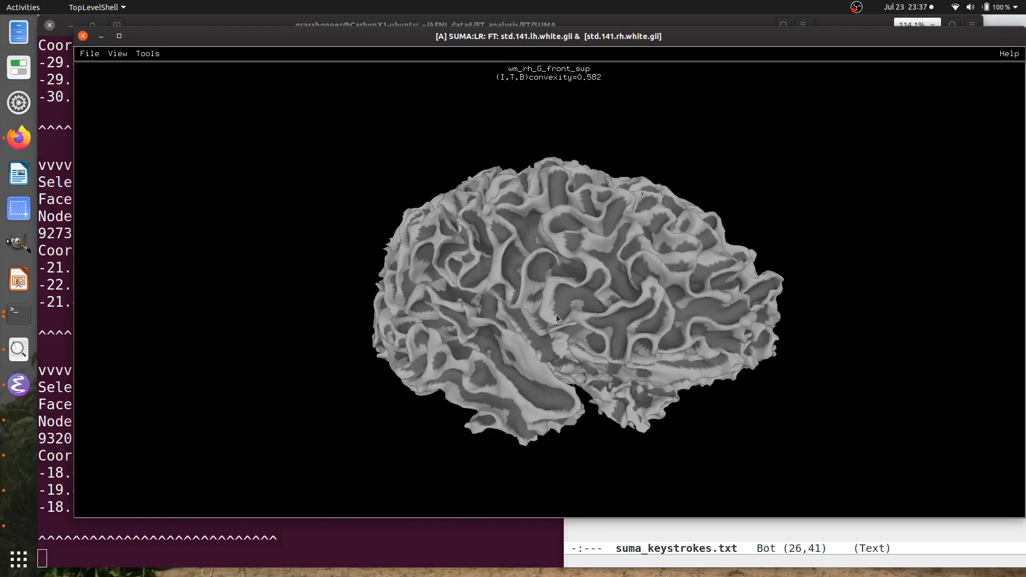
Step: Rotate the brain horizontally in small steps, and turn it freely to an end-on view of both hemispheres
{"action": "key", "text": "Right"}
{"action": "key", "text": "Right"}
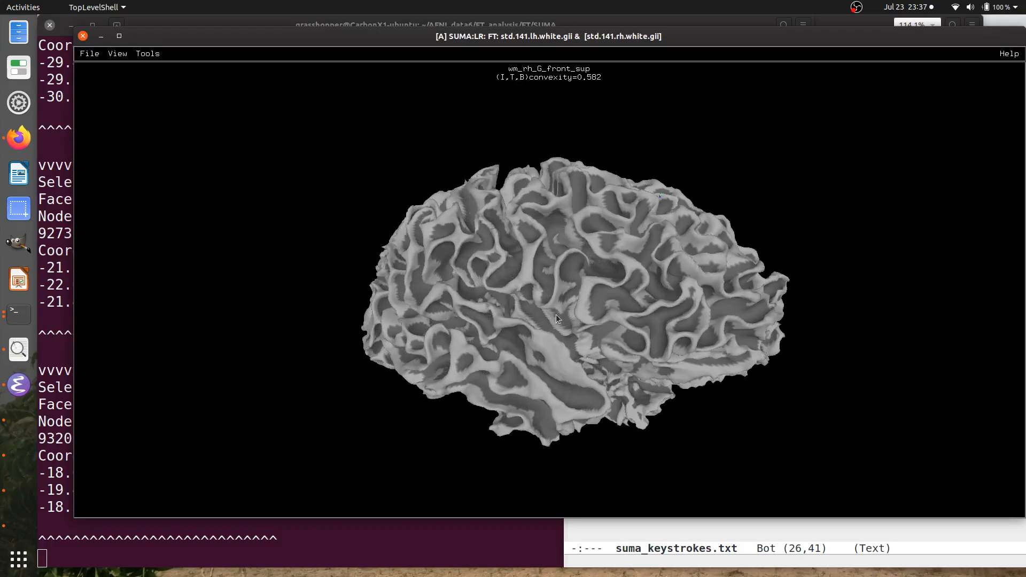
{"action": "key", "text": "Right"}
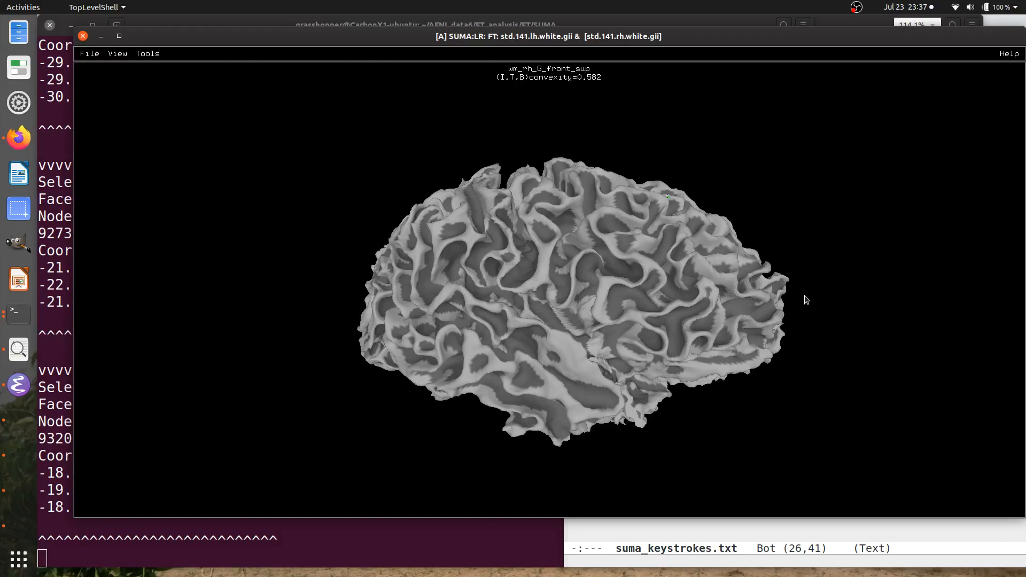
{"action": "left_click_drag", "start_coordinate": [804, 297], "coordinate": [760, 286]}
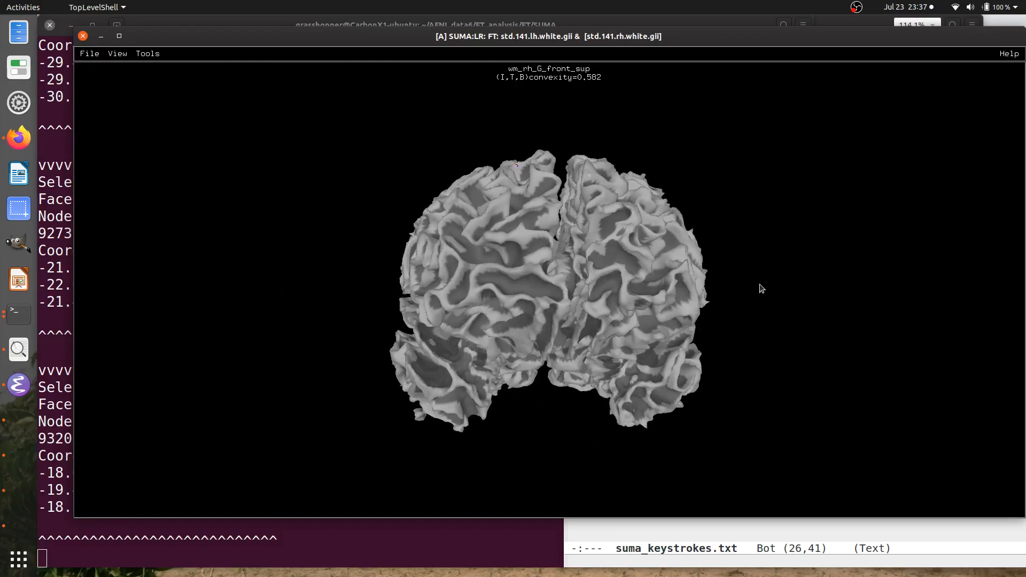
Step: Reposition the SUMA viewer and examine its options for saving and loading a view
{"action": "mouse_move", "coordinate": [662, 41]}
{"action": "left_mouse_down"}
{"action": "mouse_move", "coordinate": [627, 47]}
{"action": "mouse_move", "coordinate": [662, 49]}
{"action": "mouse_move", "coordinate": [649, 53]}
{"action": "left_mouse_up"}
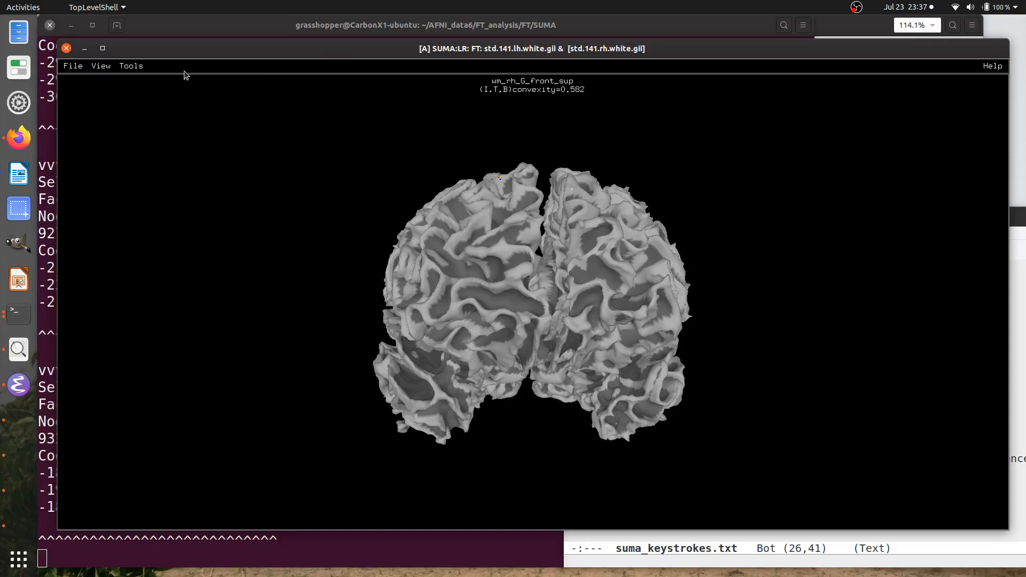
{"action": "left_click", "coordinate": [73, 66]}
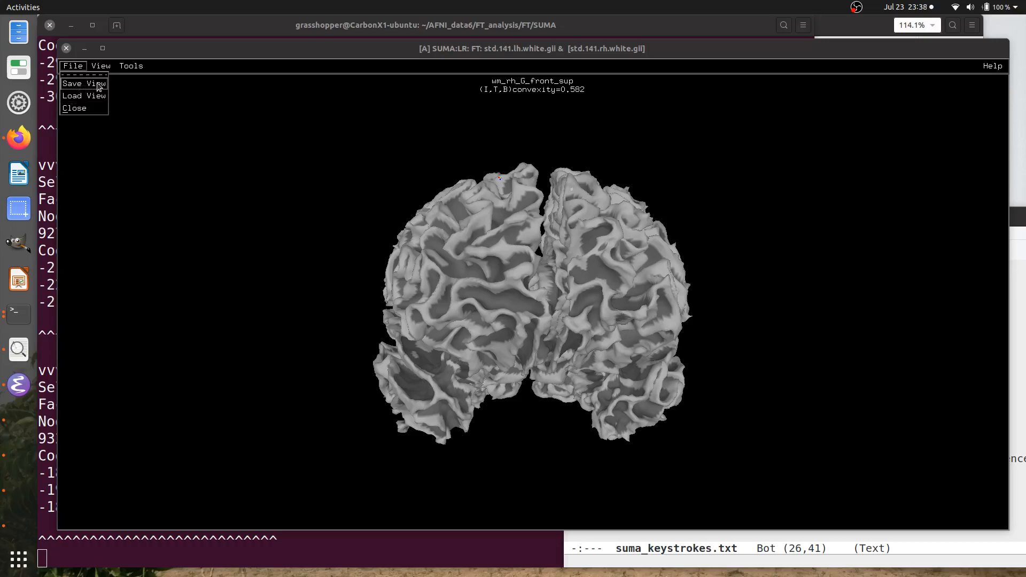
{"action": "left_click", "coordinate": [362, 161]}
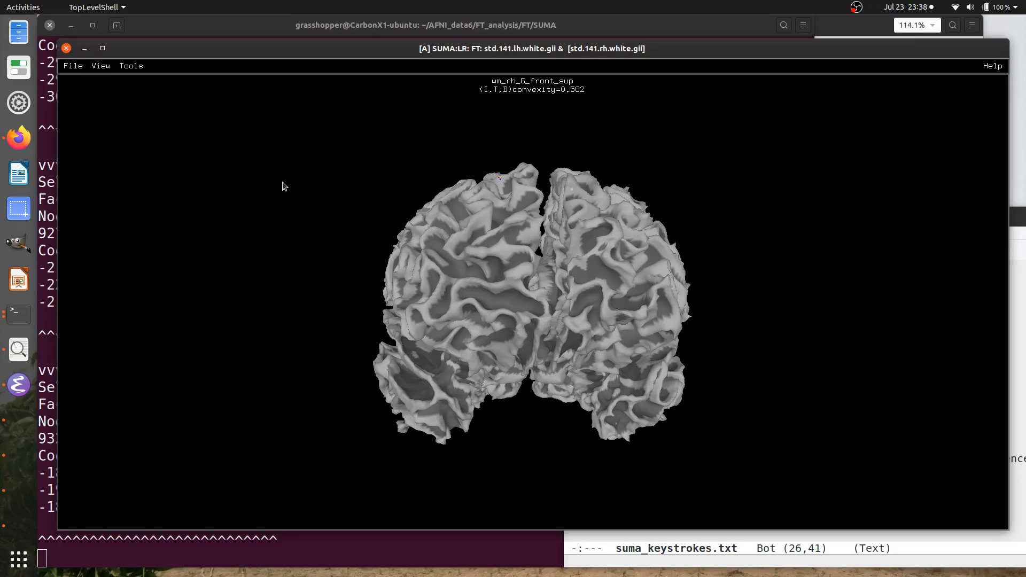
{"action": "left_click", "coordinate": [67, 66]}
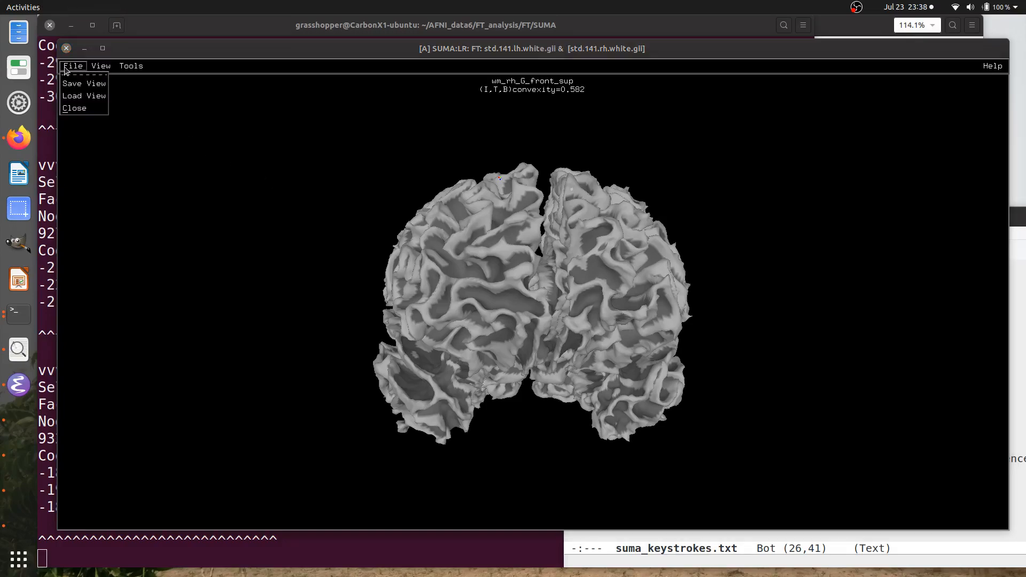
{"action": "left_click", "coordinate": [258, 261]}
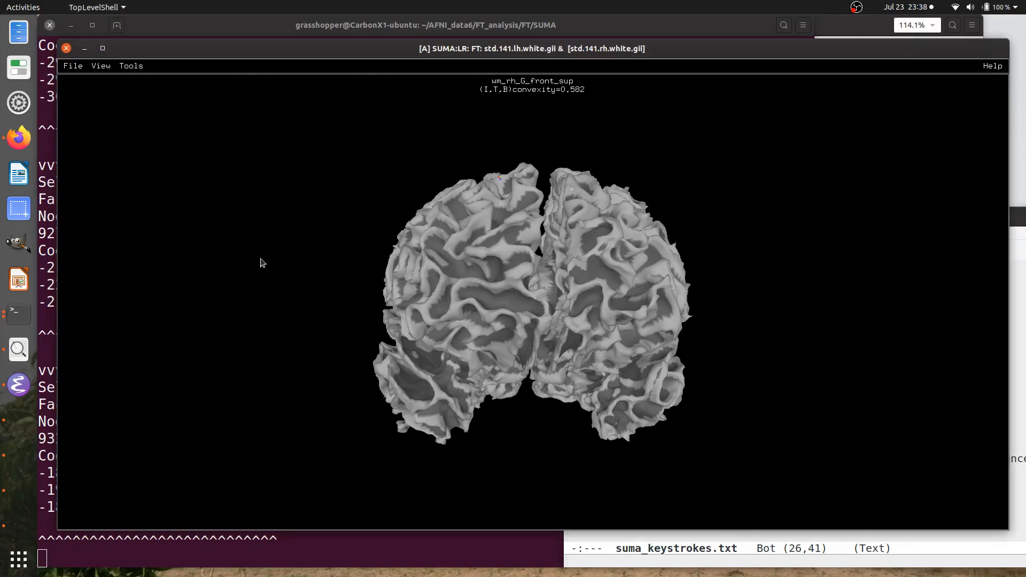
Step: Record an oblique side view of the brain directly to disk and highlight the written image's path in the terminal
{"action": "left_click_drag", "start_coordinate": [363, 277], "coordinate": [613, 383]}
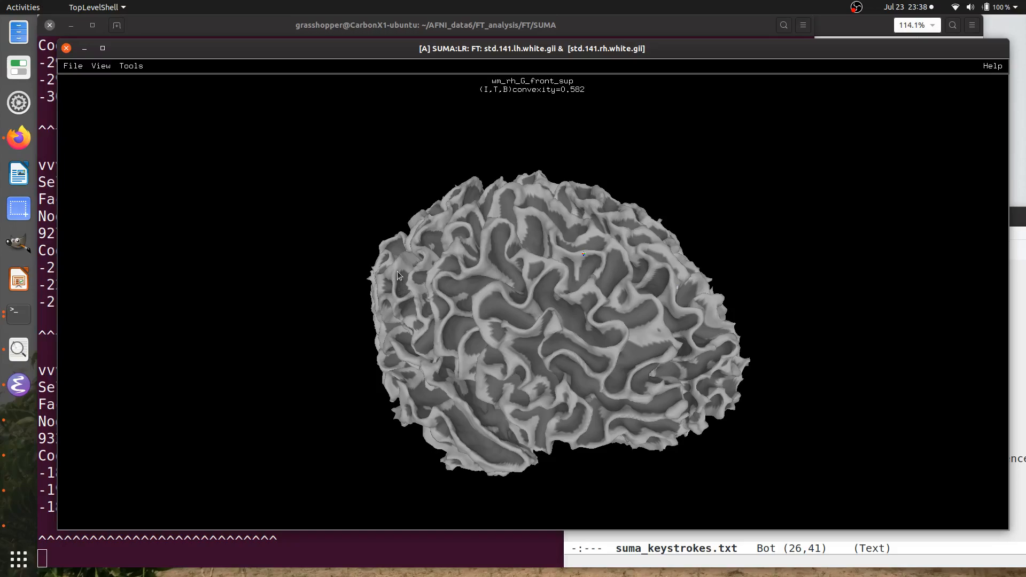
{"action": "key", "text": "ctrl+r"}
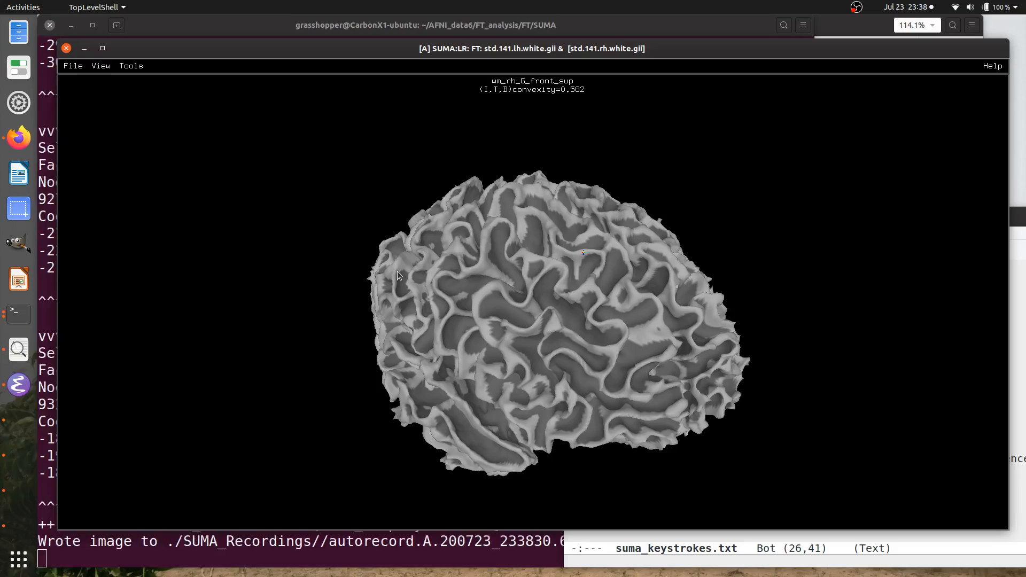
{"action": "left_click", "coordinate": [342, 542]}
{"action": "double_click", "coordinate": [335, 541]}
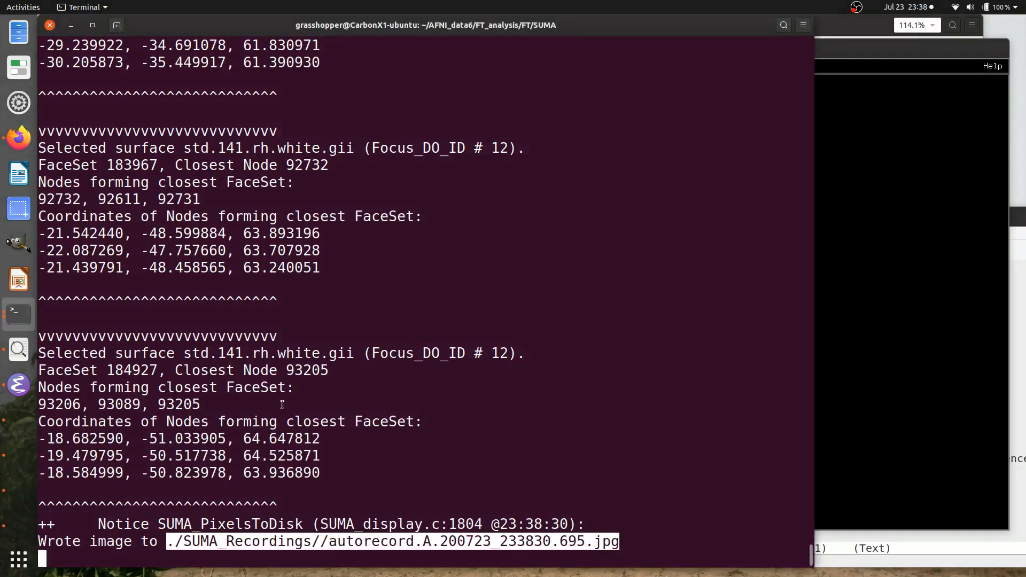
Step: Highlight the saved image's path in the terminal output, including its date and time stamp and the SUMA_Recordings folder
{"action": "left_click", "coordinate": [171, 541]}
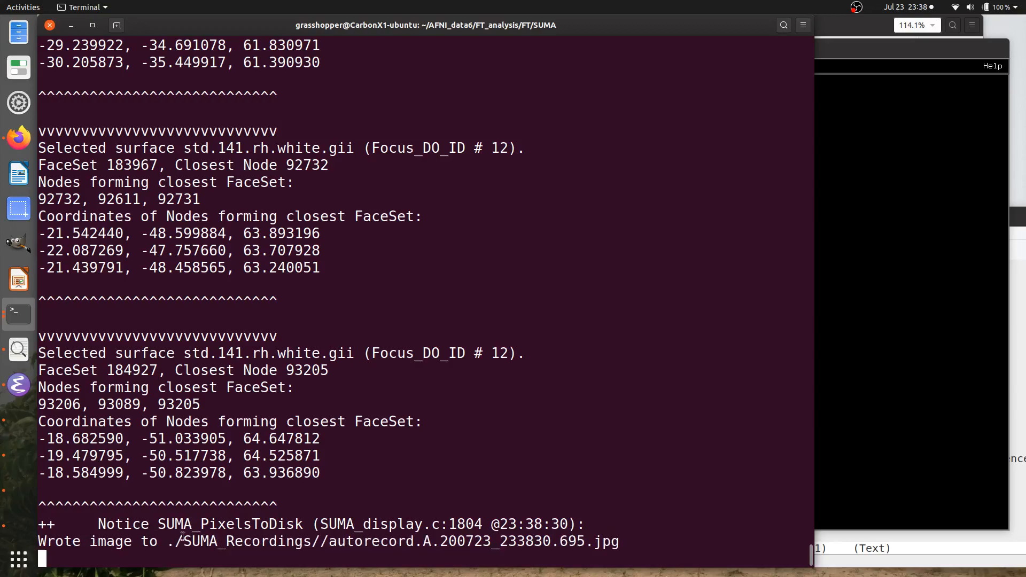
{"action": "left_click_drag", "start_coordinate": [175, 541], "coordinate": [617, 540]}
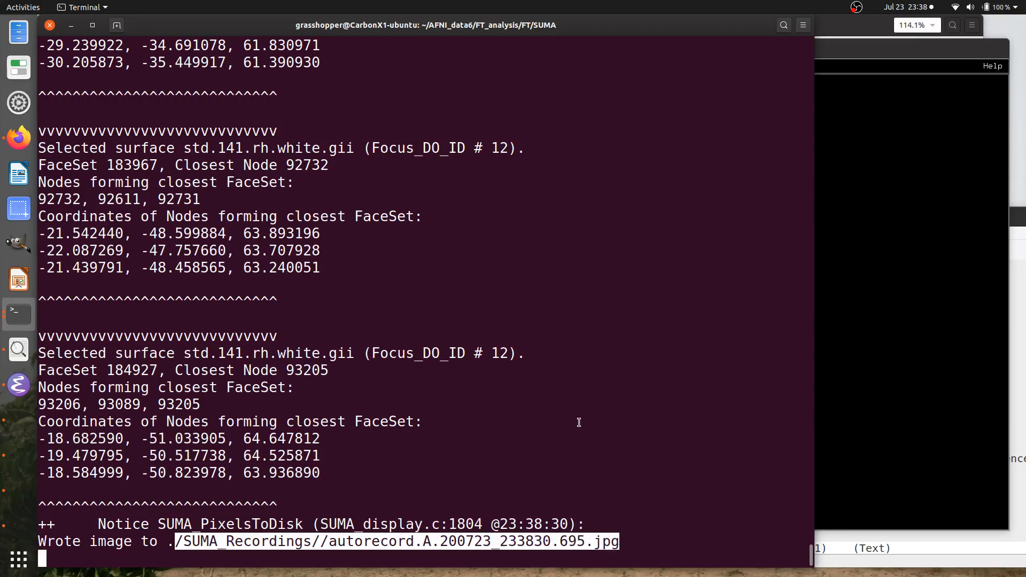
{"action": "left_click_drag", "start_coordinate": [445, 540], "coordinate": [575, 543]}
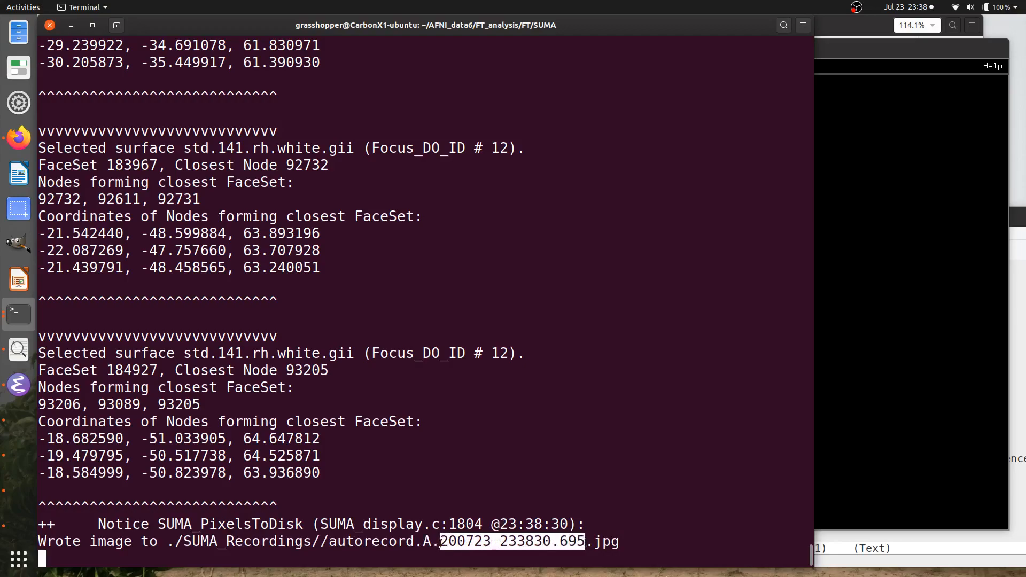
{"action": "left_click_drag", "start_coordinate": [441, 541], "coordinate": [553, 541]}
{"action": "left_click", "coordinate": [501, 541]}
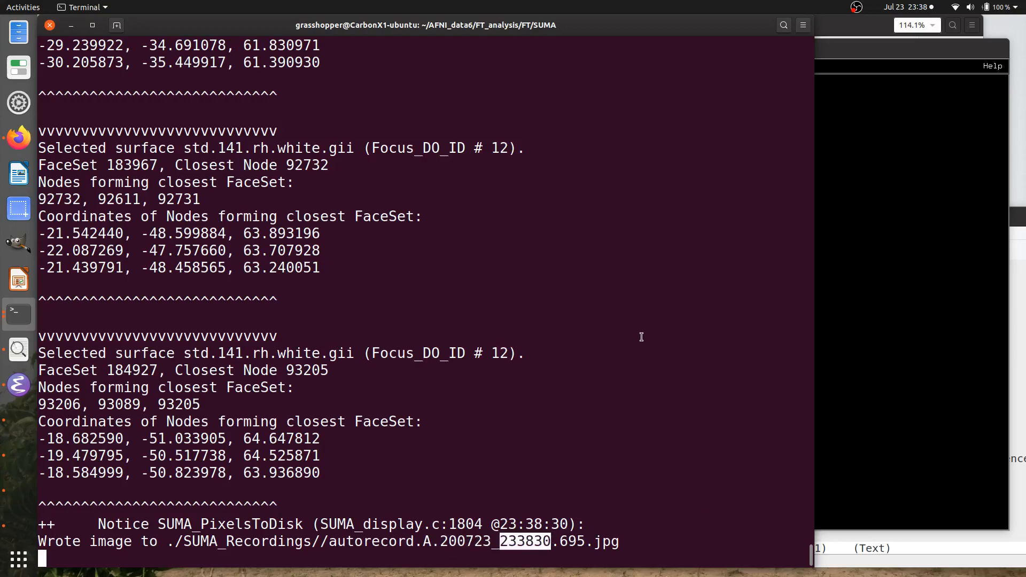
{"action": "left_click_drag", "start_coordinate": [167, 541], "coordinate": [312, 541]}
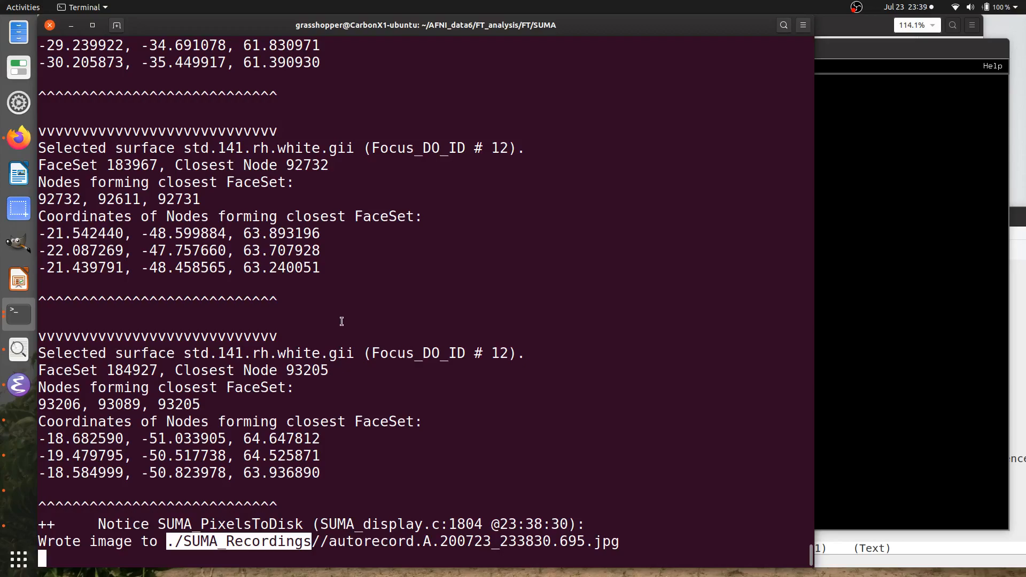
Step: Rotate the brain surface in the SUMA viewer, record several images of it to disk, and reduce the viewer window's height
{"action": "left_click", "coordinate": [823, 286]}
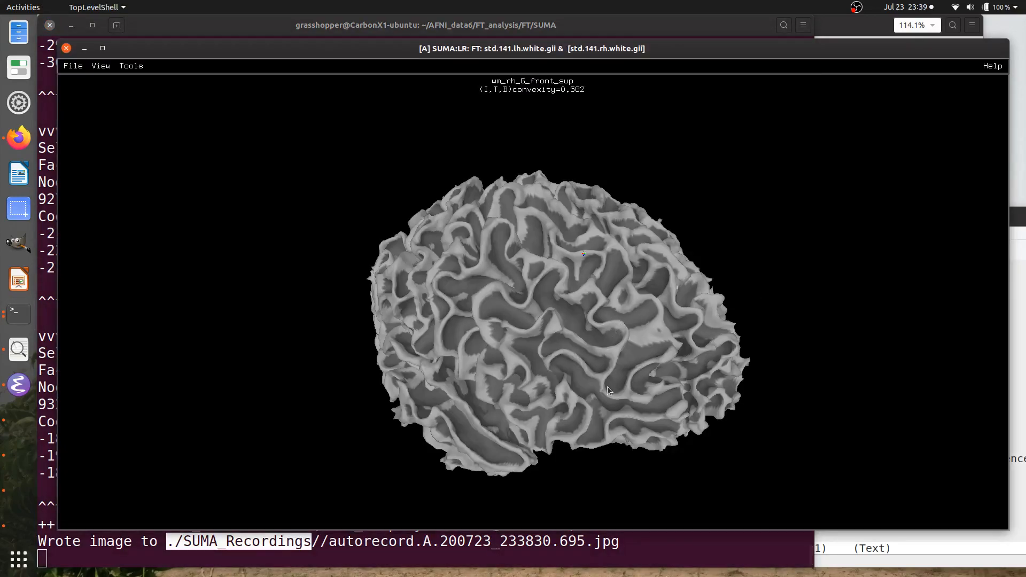
{"action": "left_click_drag", "start_coordinate": [607, 387], "coordinate": [639, 235]}
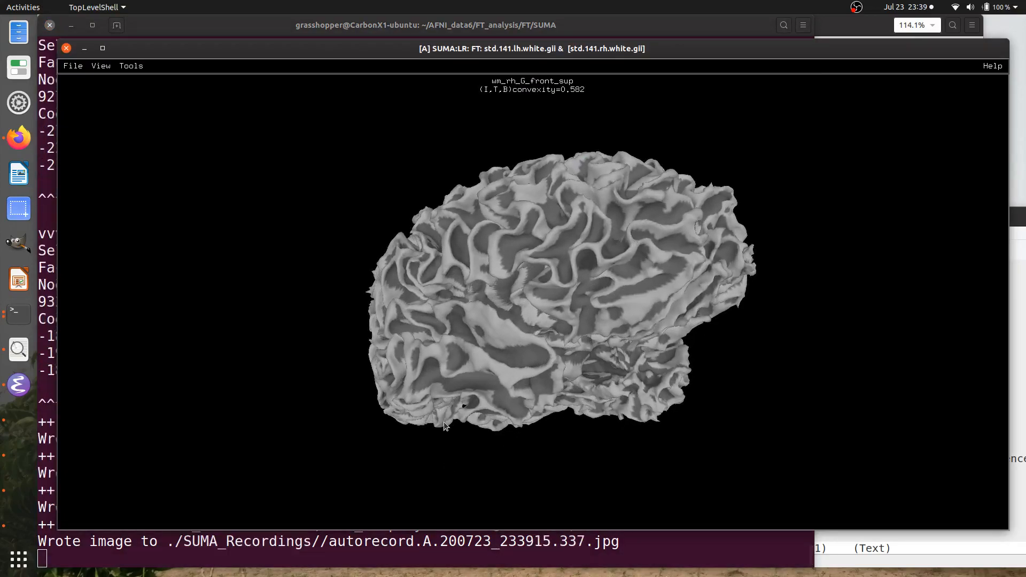
{"action": "left_click_drag", "start_coordinate": [226, 528], "coordinate": [267, 423]}
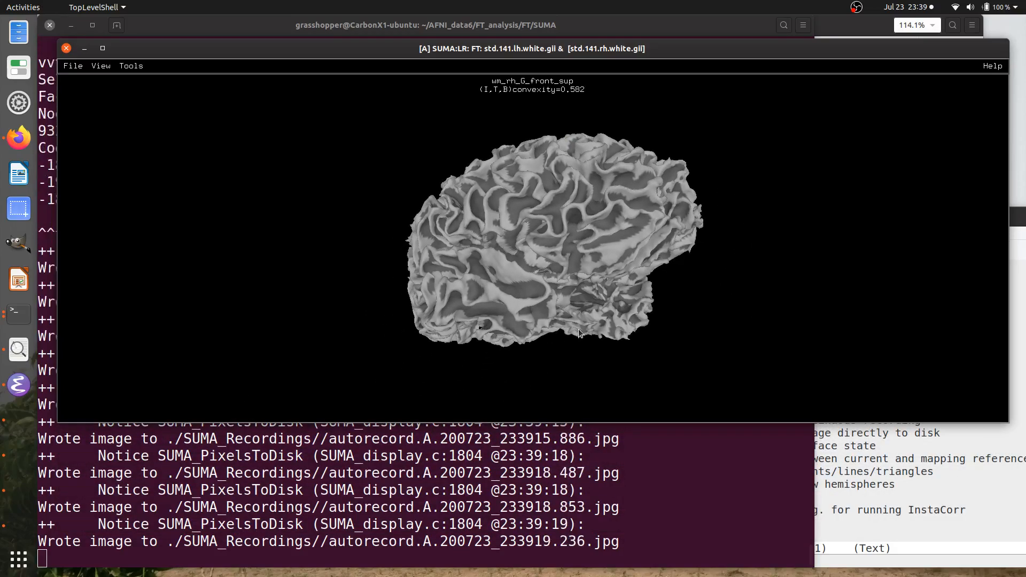
Step: In the cleared terminal, list the current directory and the contents of the SUMA_Recordings folder
{"action": "left_click", "coordinate": [412, 462]}
{"action": "key", "text": "ctrl+l"}
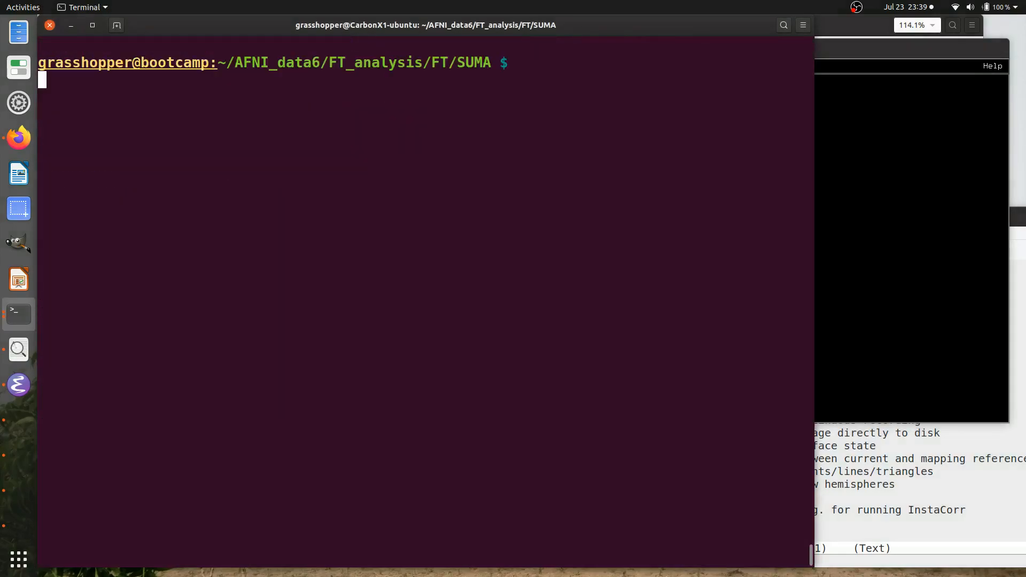
{"action": "type", "text": "ls"}
{"action": "key", "text": "Return"}
{"action": "type", "text": "ls S"}
{"action": "key", "text": "Tab"}
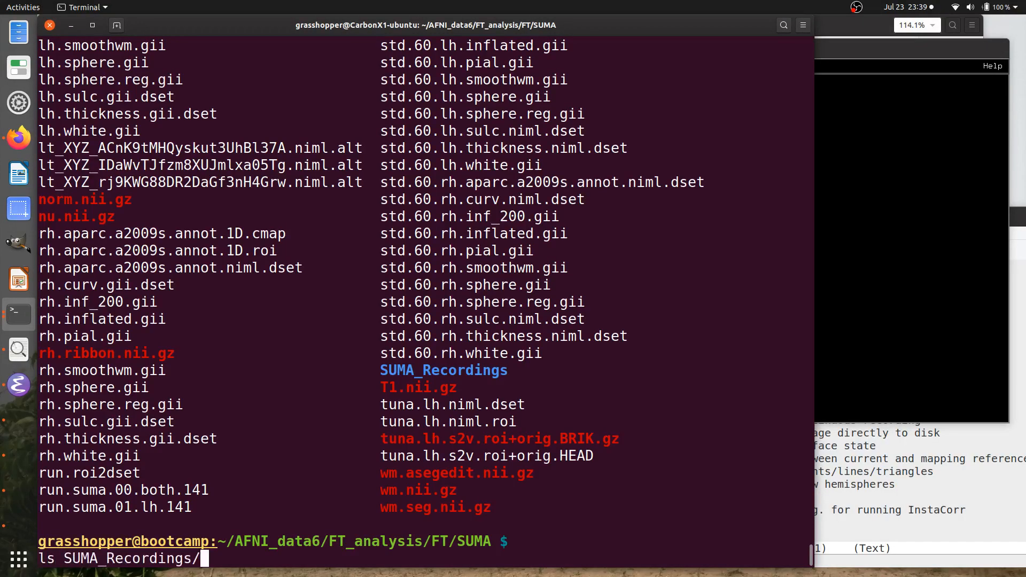
{"action": "key", "text": "Return"}
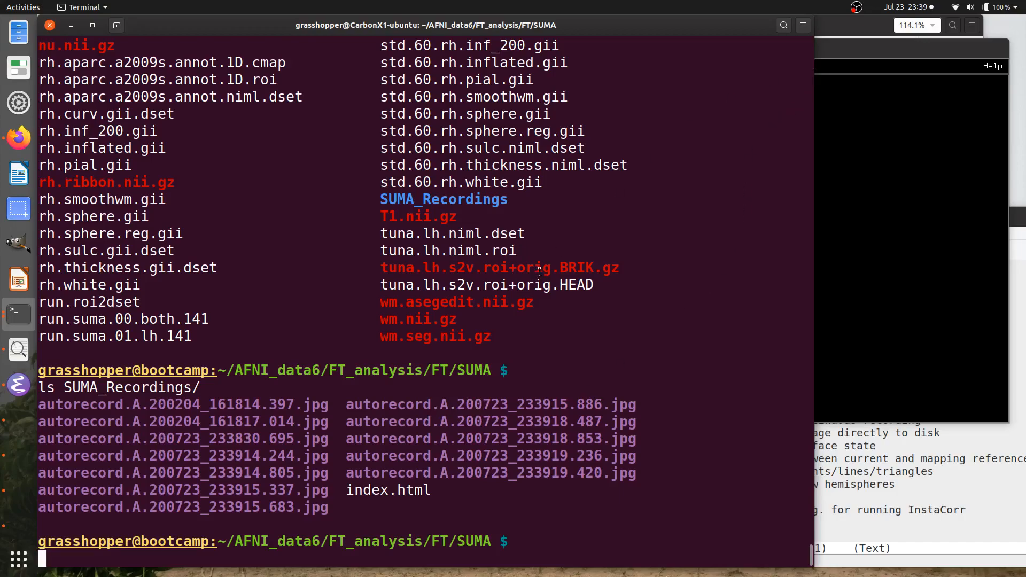
Step: Open all recordings matching SUMA_Recordings/autorecord.A.200723_233* with eog
{"action": "type", "text": "afni"}
{"action": "key", "text": "BackSpace"}
{"action": "key", "text": "BackSpace"}
{"action": "key", "text": "BackSpace"}
{"action": "key", "text": "BackSpace"}
{"action": "type", "text": "oeg"}
{"action": "key", "text": "BackSpace"}
{"action": "key", "text": "BackSpace"}
{"action": "key", "text": "BackSpace"}
{"action": "type", "text": "eog SU"}
{"action": "key", "text": "Tab"}
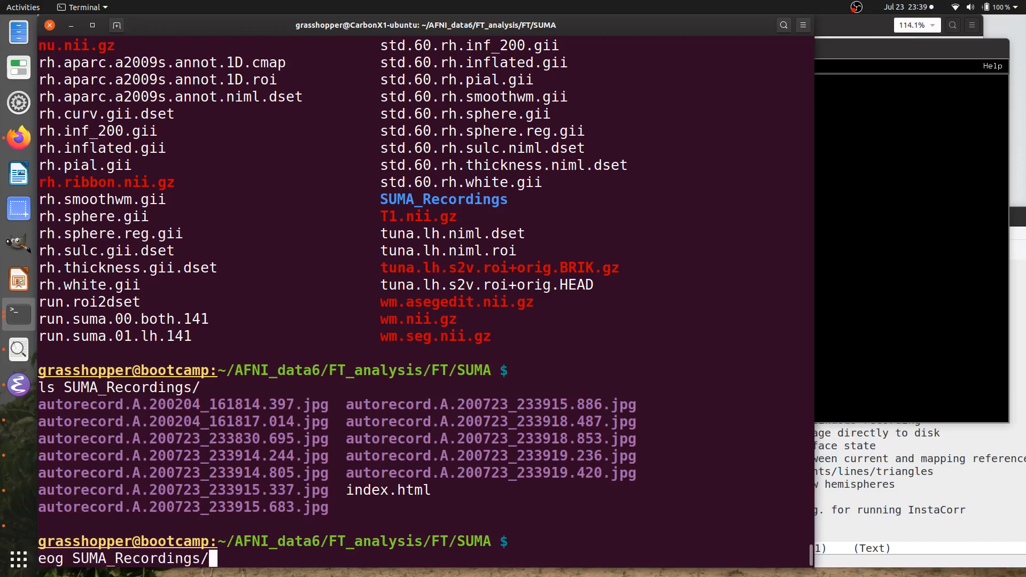
{"action": "type", "text": "au"}
{"action": "key", "text": "Tab"}
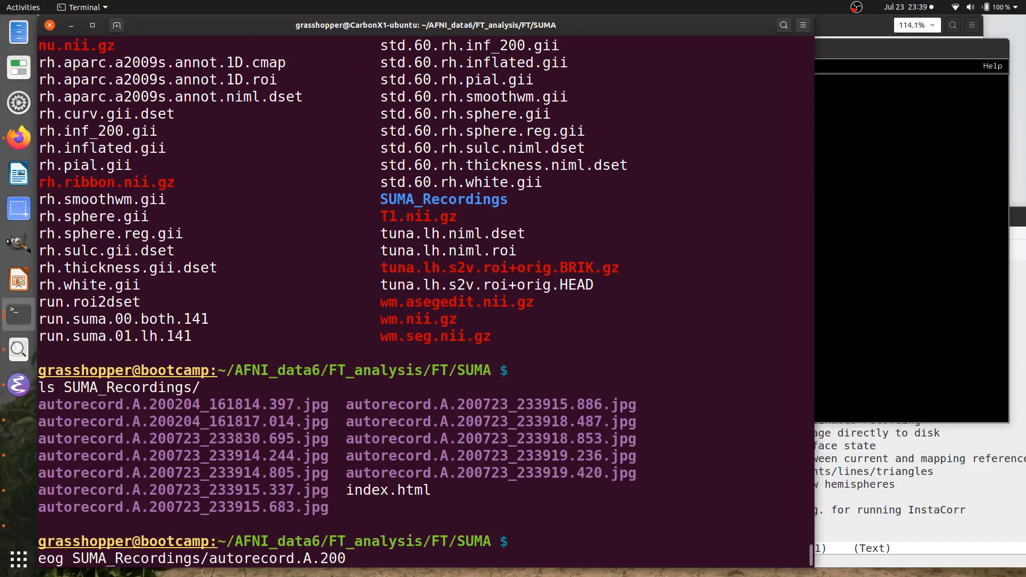
{"action": "type", "text": "7"}
{"action": "key", "text": "Tab"}
{"action": "type", "text": "8"}
{"action": "key", "text": "Tab"}
{"action": "key", "text": "Return"}
Step: Browse forward and back through the recorded brain images and close the image viewer
{"action": "key", "text": "Right"}
{"action": "key", "text": "Right"}
{"action": "key", "text": "Right"}
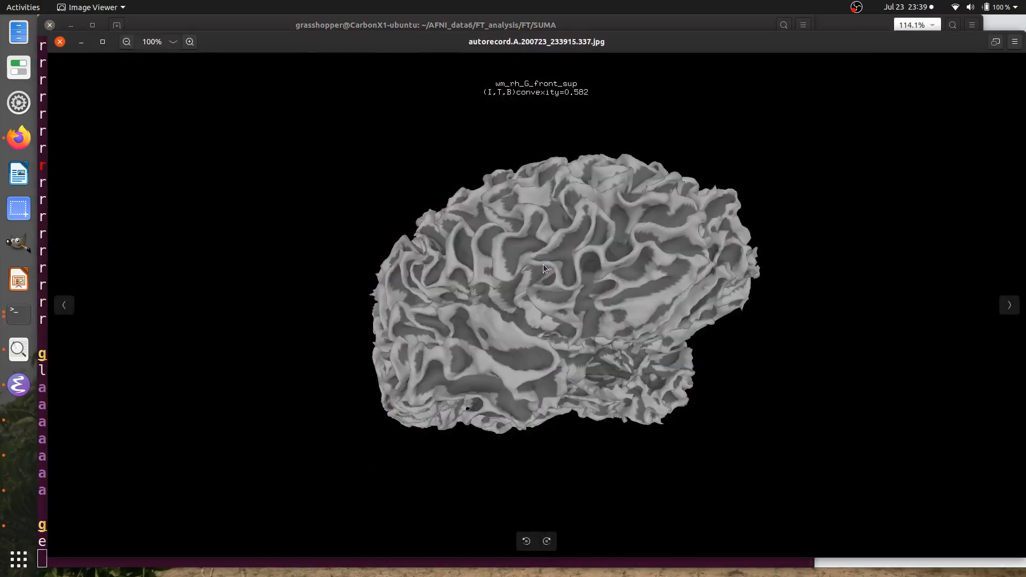
{"action": "key", "text": "Left"}
{"action": "key", "text": "Left"}
{"action": "key", "text": "Left"}
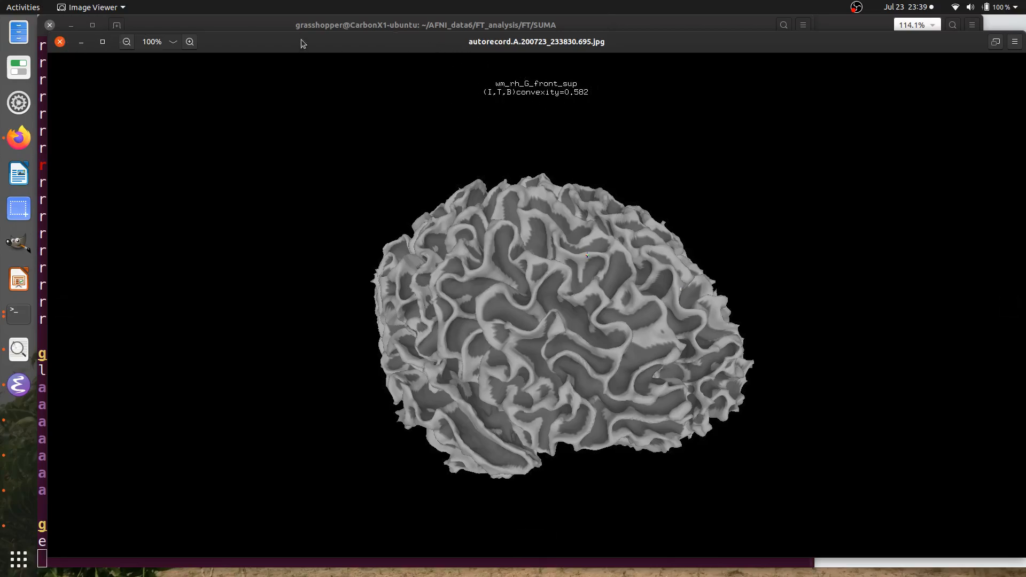
{"action": "left_click_drag", "start_coordinate": [302, 41], "coordinate": [347, 113]}
{"action": "left_click", "coordinate": [105, 113]}
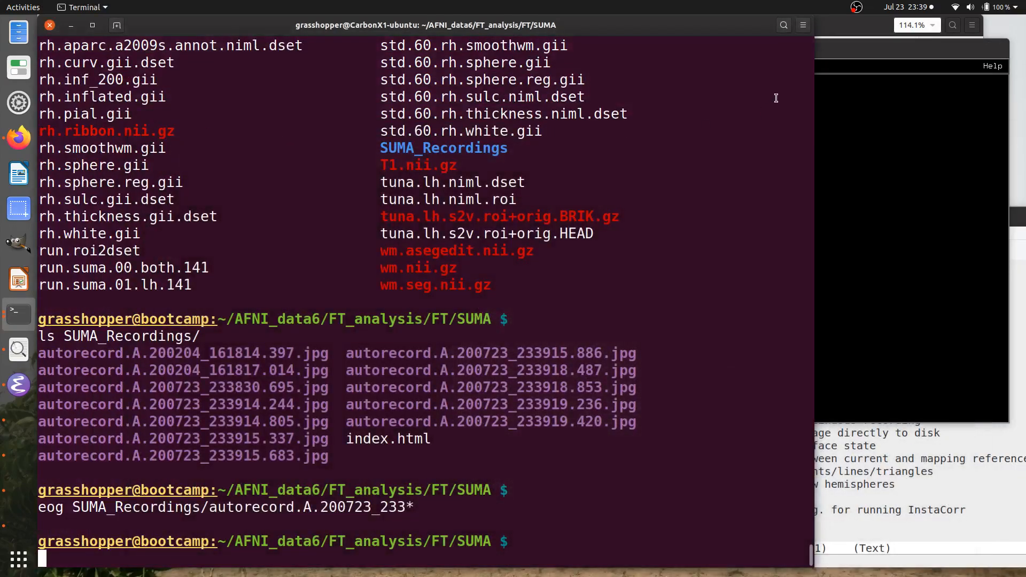
Step: Open the SUMA keyboard help, search it for "text", enlarge the help window to read the match, and close it
{"action": "left_click", "coordinate": [847, 50]}
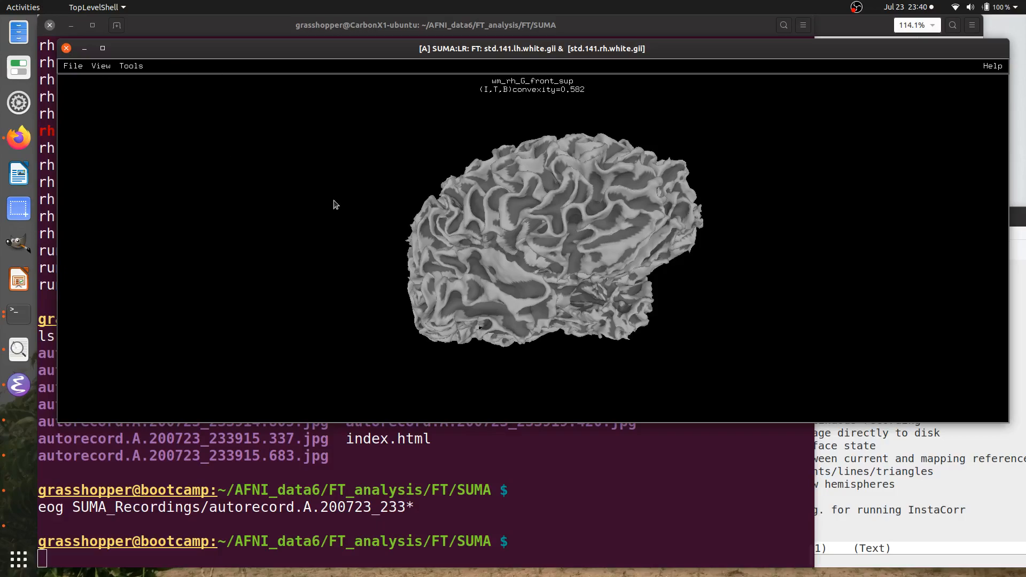
{"action": "key", "text": "ctrl+h"}
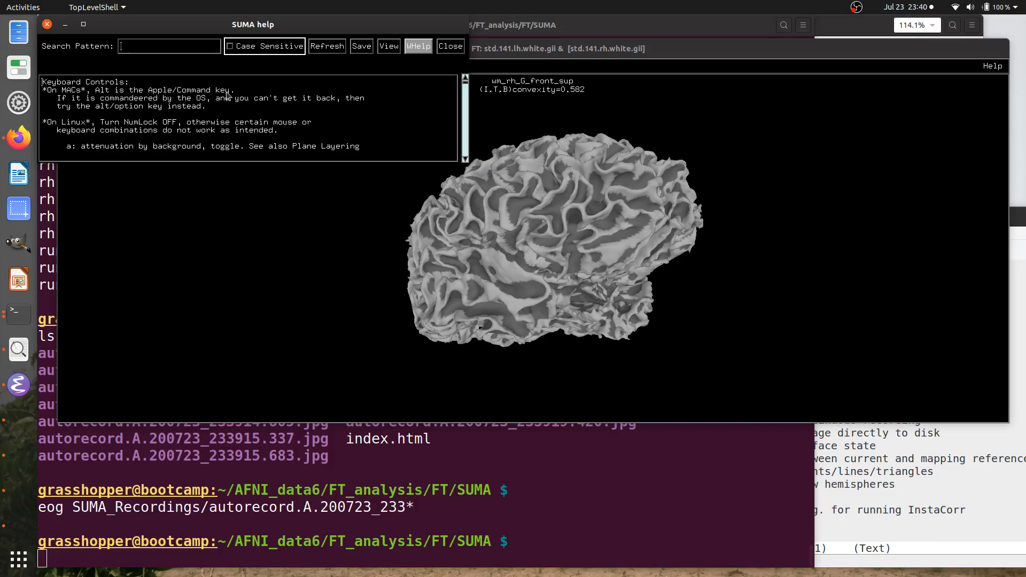
{"action": "left_click", "coordinate": [158, 46]}
{"action": "type", "text": "tex"}
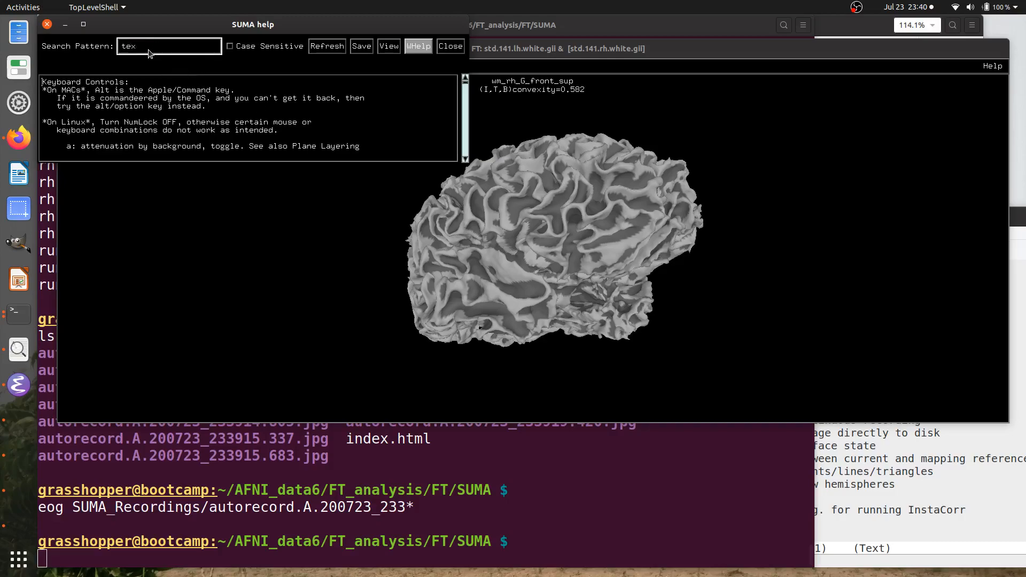
{"action": "type", "text": "t"}
{"action": "key", "text": "Return"}
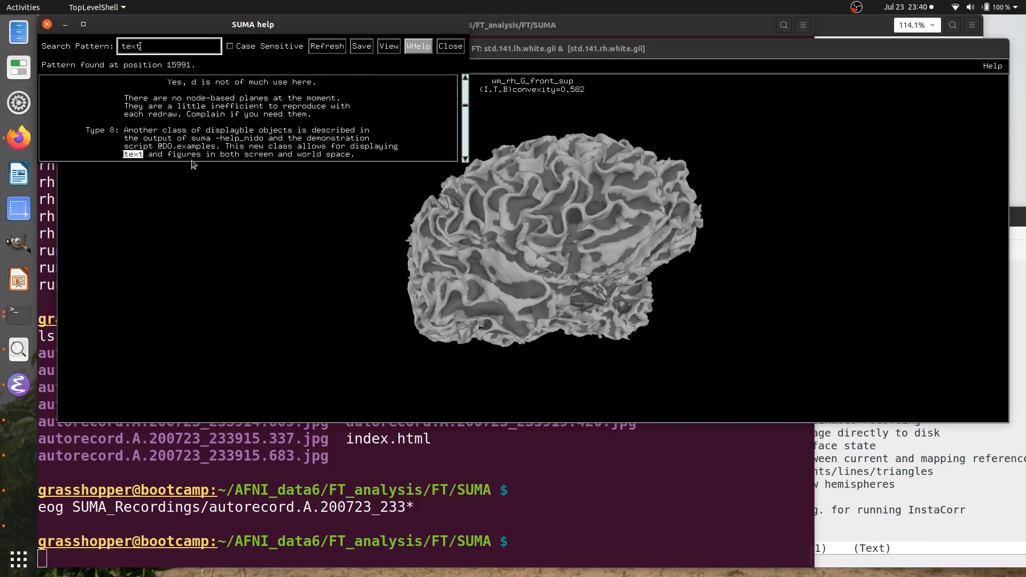
{"action": "left_click_drag", "start_coordinate": [466, 158], "coordinate": [467, 349]}
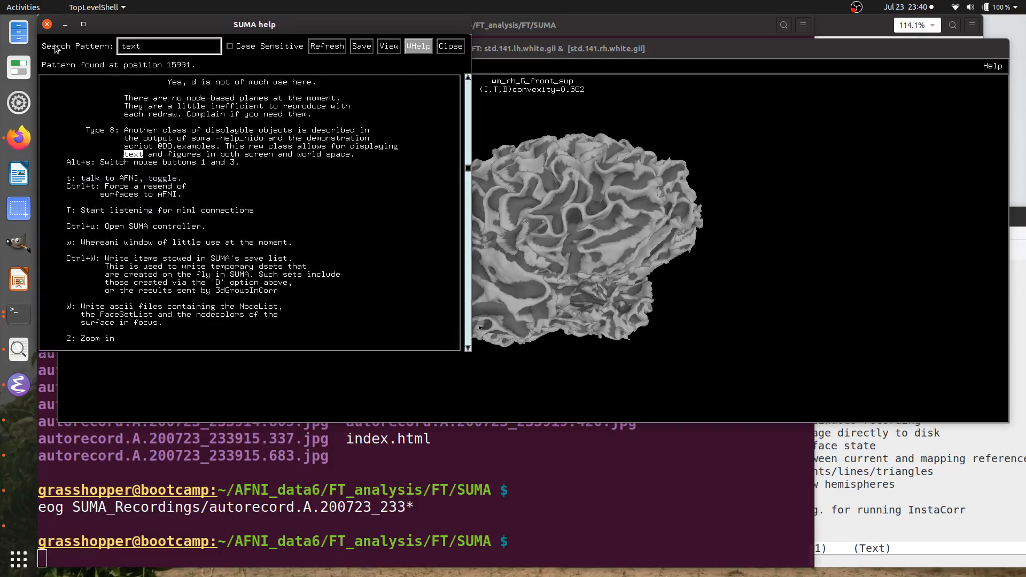
{"action": "left_click", "coordinate": [47, 24]}
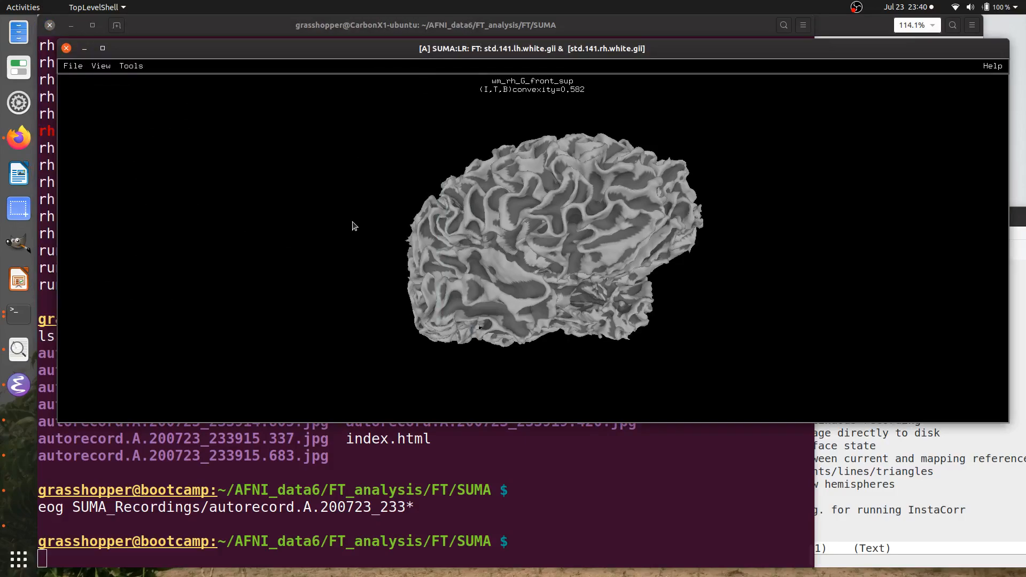
Step: Open the object display order dialog for the SUMA viewer and dismiss it
{"action": "key", "text": "F10"}
{"action": "key", "text": "F10"}
{"action": "key", "text": "F11"}
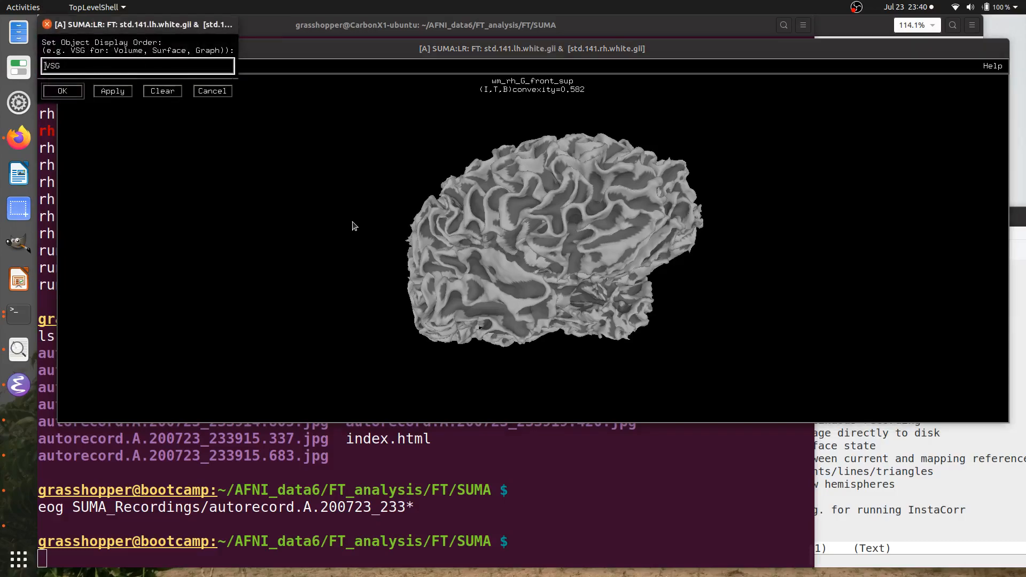
{"action": "left_click", "coordinate": [47, 24]}
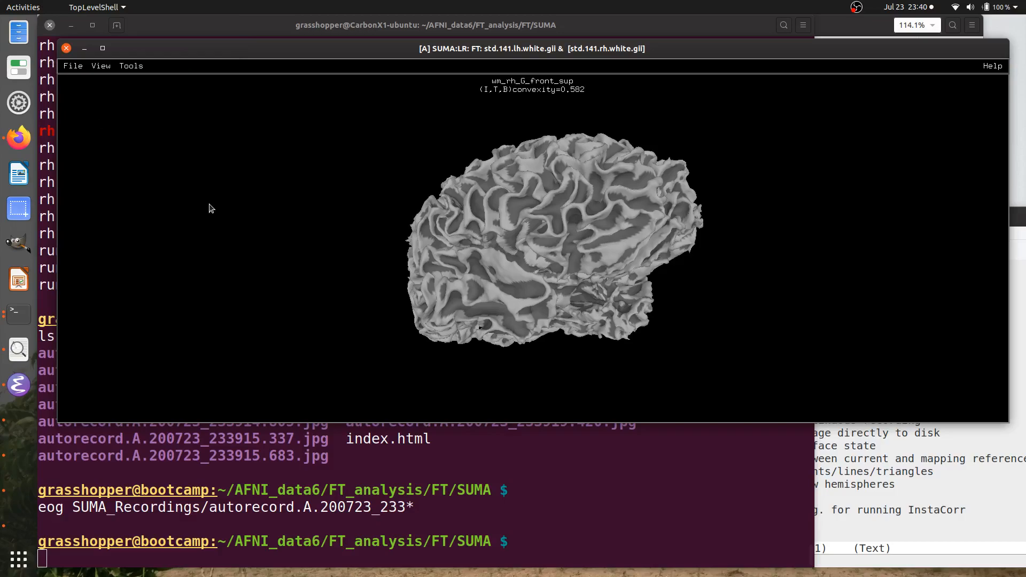
Step: Toggle orthographic projection and the background color on and back, and switch the color mixing mode to MOD1
{"action": "key", "text": "F8"}
{"action": "key", "text": "F8"}
{"action": "key", "text": "F7"}
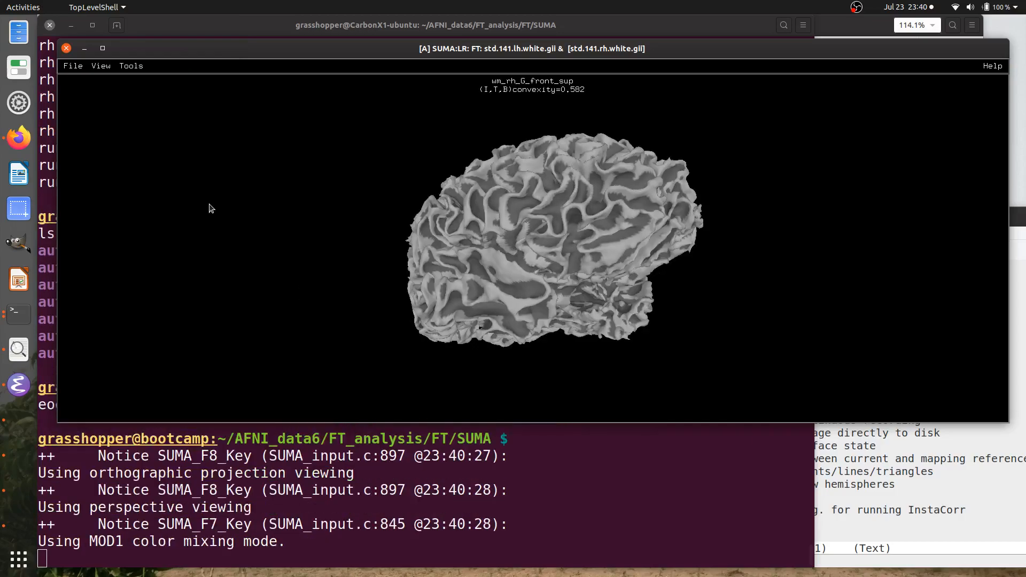
{"action": "key", "text": "F6"}
{"action": "key", "text": "F6"}
Step: Cycle the axis display to the tick-marked bounding box without number labels and rotate the brain to inspect it
{"action": "key", "text": "F2"}
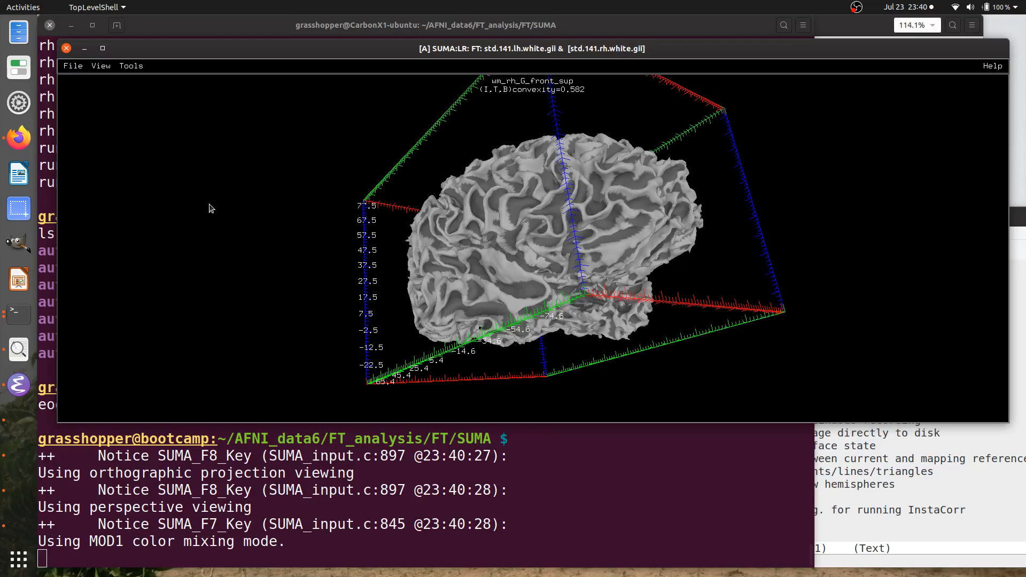
{"action": "key", "text": "F2"}
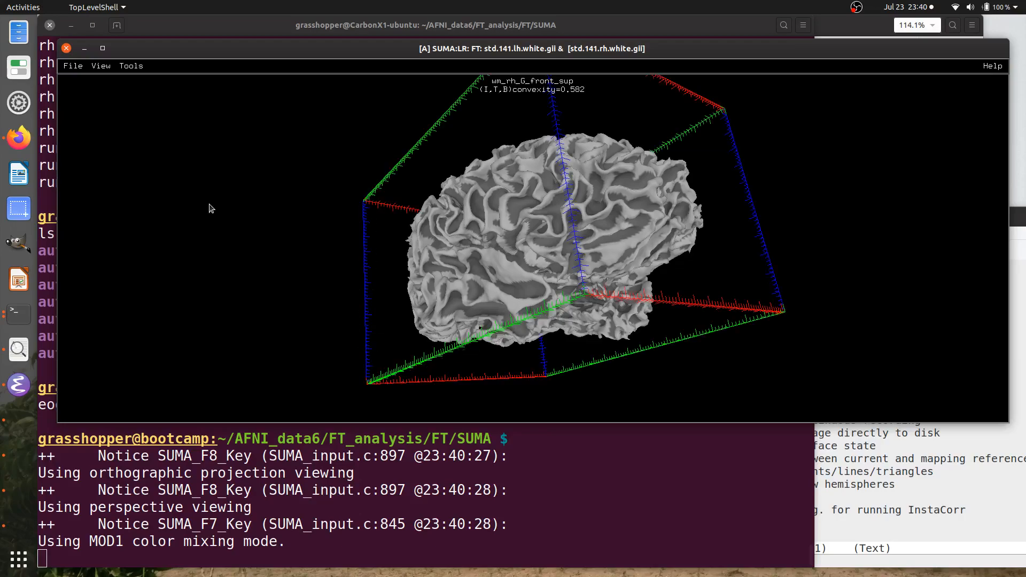
{"action": "key", "text": "F2"}
{"action": "key", "text": "F2"}
{"action": "key", "text": "F2"}
{"action": "key", "text": "F2"}
{"action": "key", "text": "F2"}
{"action": "key", "text": "F2"}
{"action": "key", "text": "F2"}
{"action": "key", "text": "F2"}
{"action": "key", "text": "F2"}
{"action": "key", "text": "F2"}
{"action": "key", "text": "F2"}
{"action": "key", "text": "F2"}
{"action": "key", "text": "F2"}
{"action": "key", "text": "F2"}
{"action": "key", "text": "F2"}
{"action": "key", "text": "F2"}
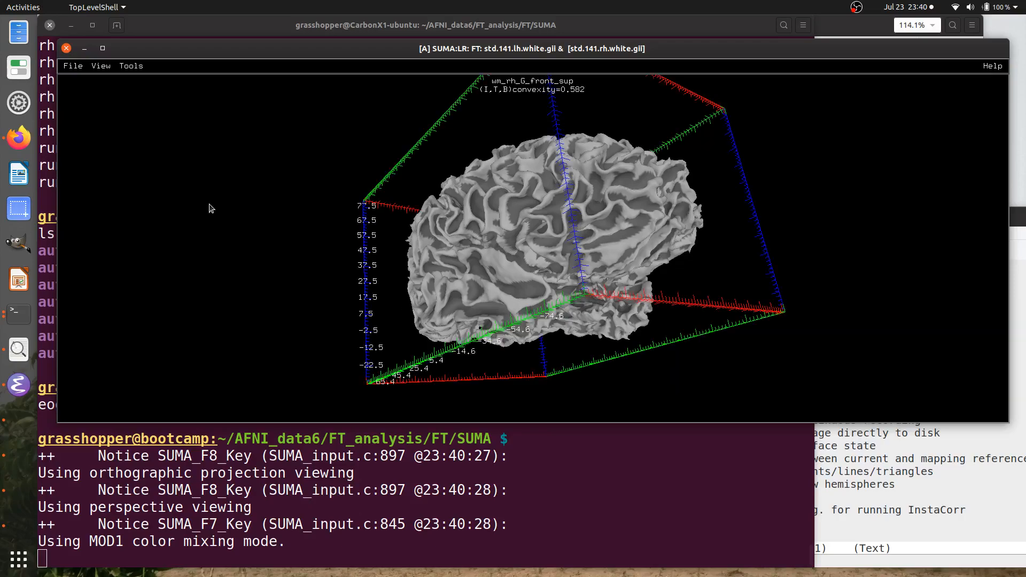
{"action": "key", "text": "F2"}
{"action": "key", "text": "F2"}
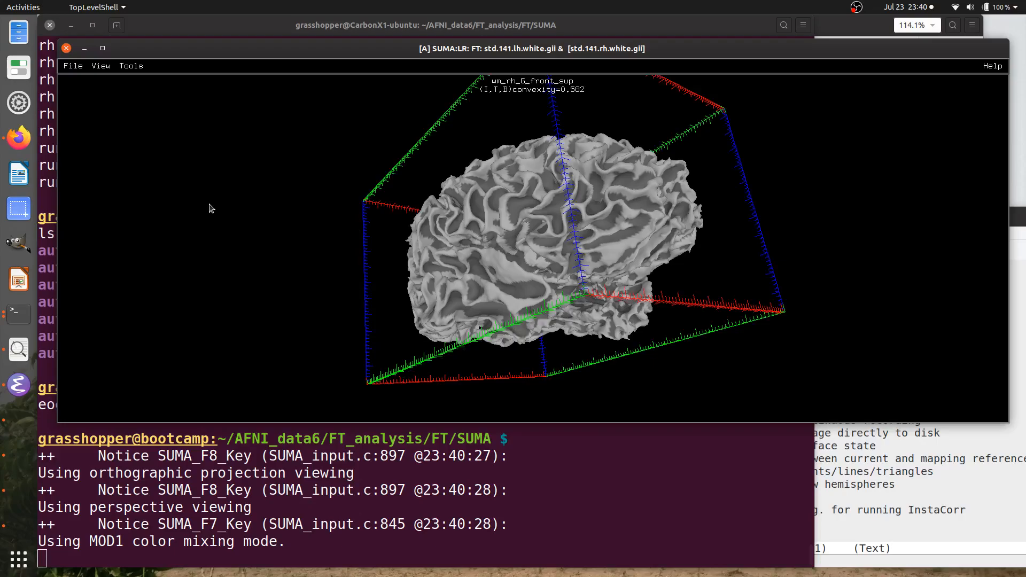
{"action": "left_click_drag", "start_coordinate": [701, 191], "coordinate": [710, 243]}
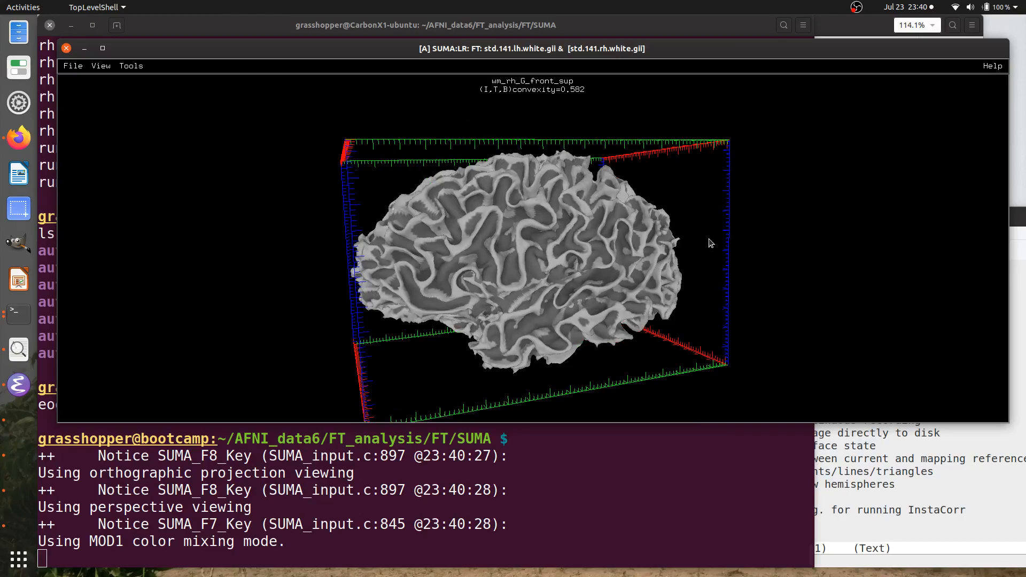
Step: Run the rendering speed test on the brain surface, then open and dismiss the object display order dialog
{"action": "key", "text": "F12"}
{"action": "key", "text": "ctrl+o"}
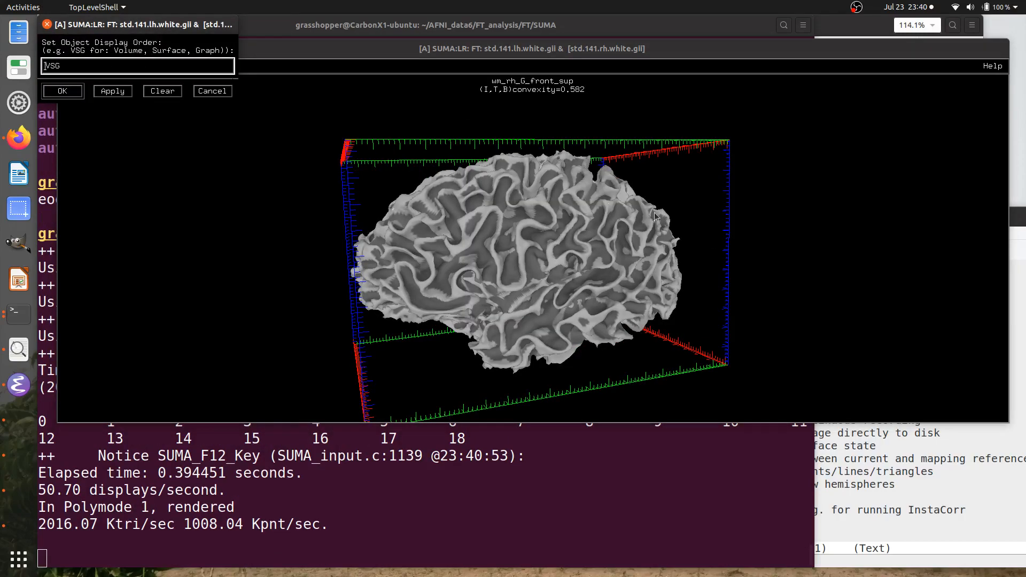
{"action": "left_click", "coordinate": [47, 24]}
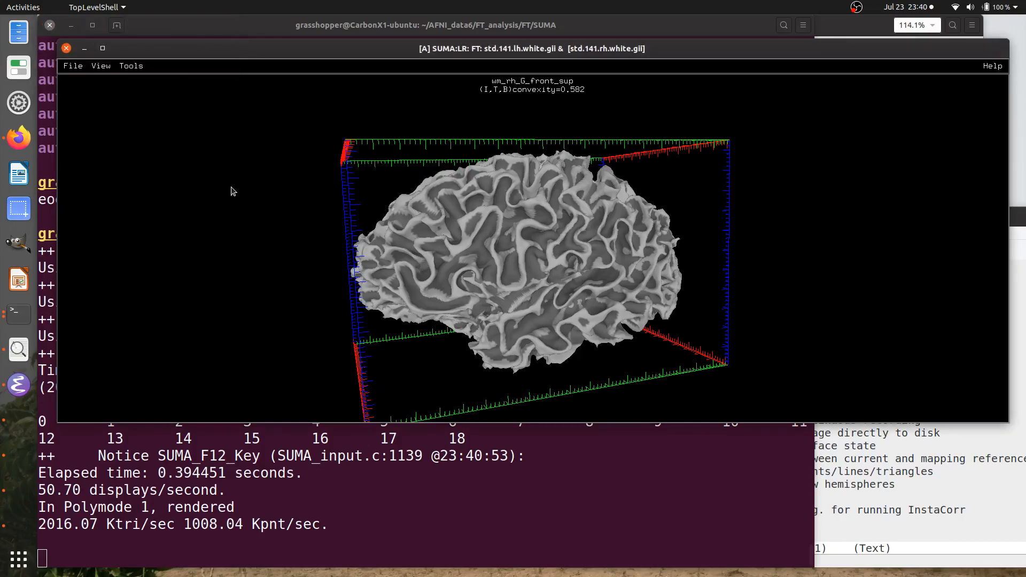
Step: Toggle the crosshair label off and on repeatedly, leaving it shown above the brain
{"action": "key", "text": "F9"}
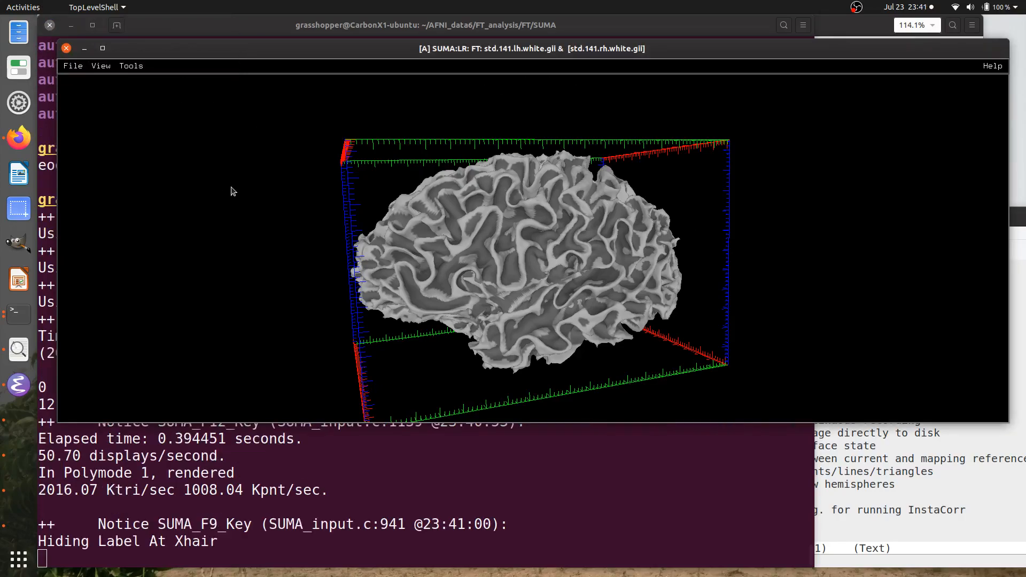
{"action": "key", "text": "F9"}
{"action": "key", "text": "F9"}
{"action": "key", "text": "F9"}
{"action": "key", "text": "F9"}
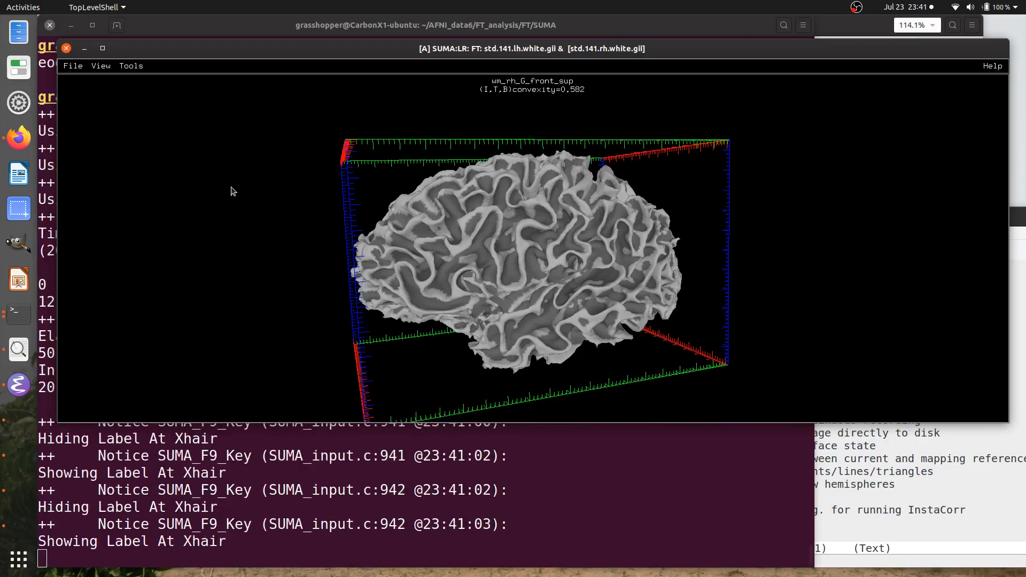
{"action": "key", "text": "F9"}
{"action": "key", "text": "F9"}
{"action": "key", "text": "F9"}
{"action": "key", "text": "F9"}
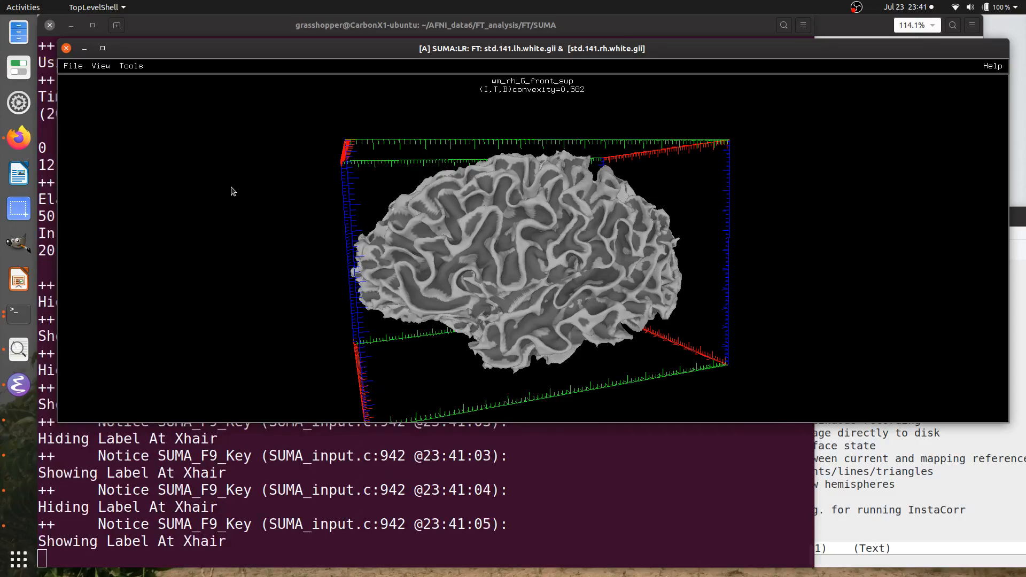
Step: Toggle the crosshair label a few more times and leave it displayed above the brain
{"action": "key", "text": "F9"}
{"action": "key", "text": "F9"}
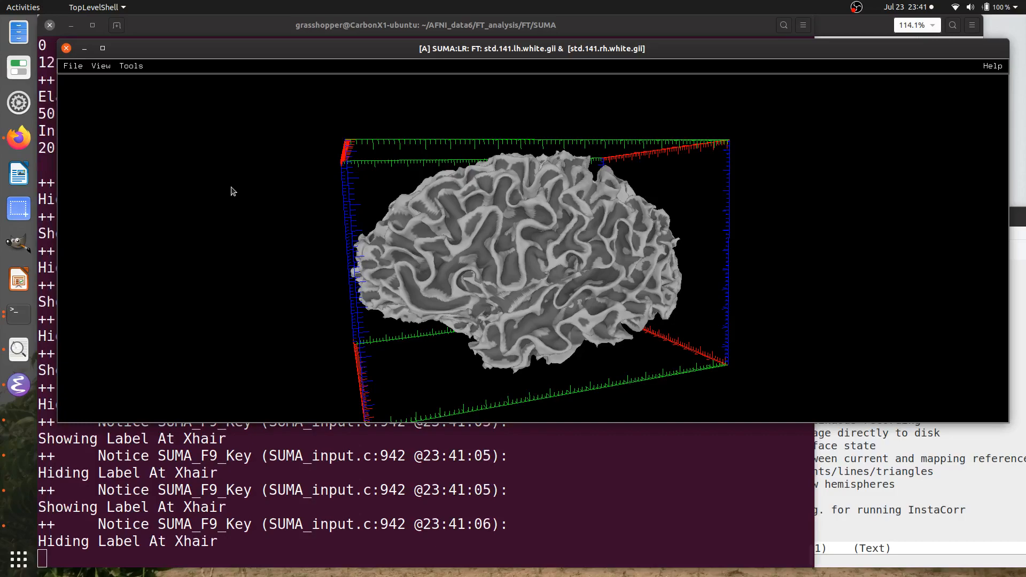
{"action": "key", "text": "F9"}
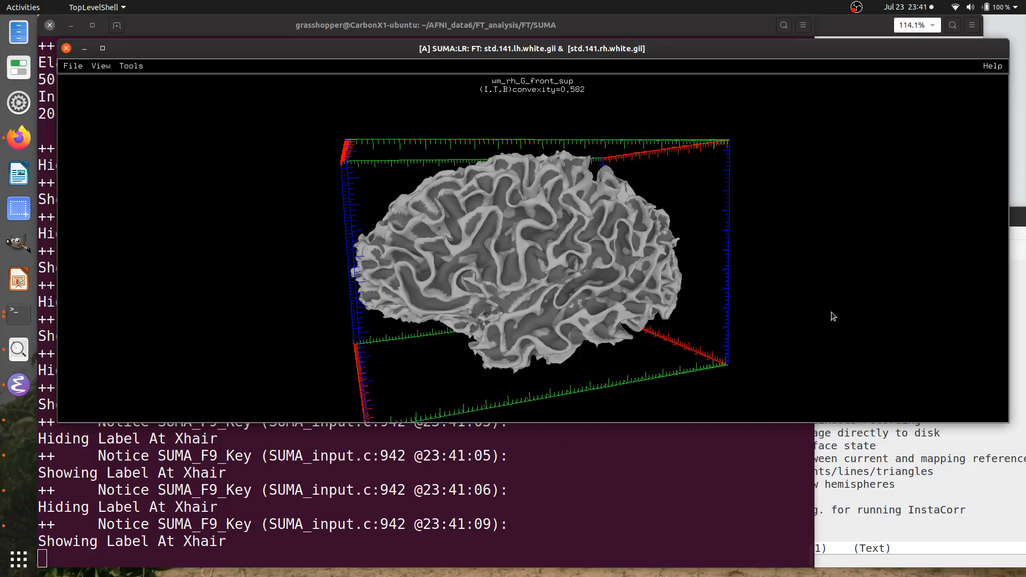
Step: Cycle through the axis display modes until no axes or bounding box are drawn around the brain
{"action": "key", "text": "F2"}
{"action": "key", "text": "F2"}
{"action": "key", "text": "F2"}
{"action": "key", "text": "F2"}
{"action": "key", "text": "F2"}
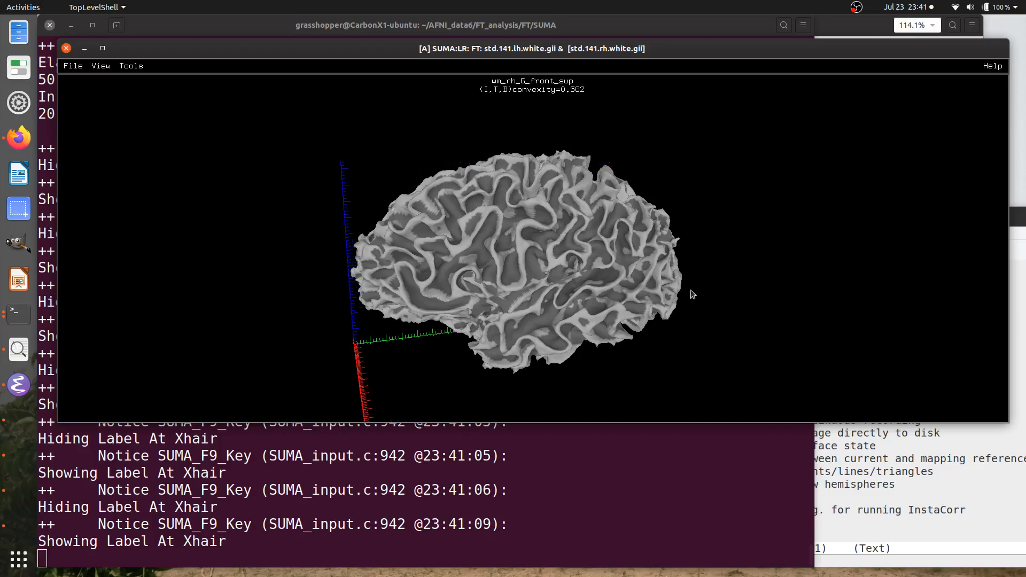
{"action": "key", "text": "F2"}
{"action": "key", "text": "F2"}
{"action": "key", "text": "F2"}
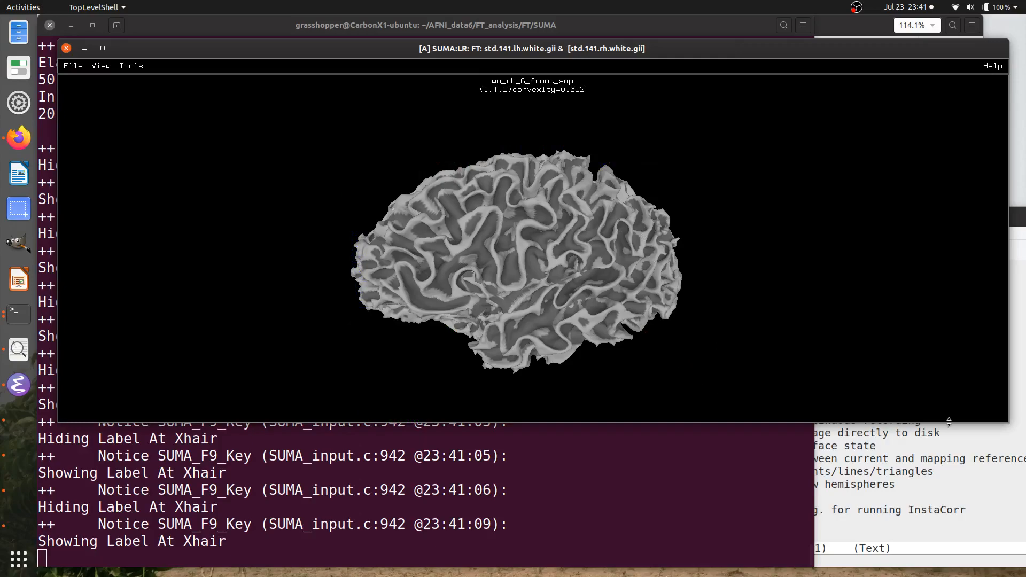
Step: Check the recording keys in suma_keystrokes.txt, then enlarge the SUMA viewer to fill the screen
{"action": "left_click", "coordinate": [1003, 431]}
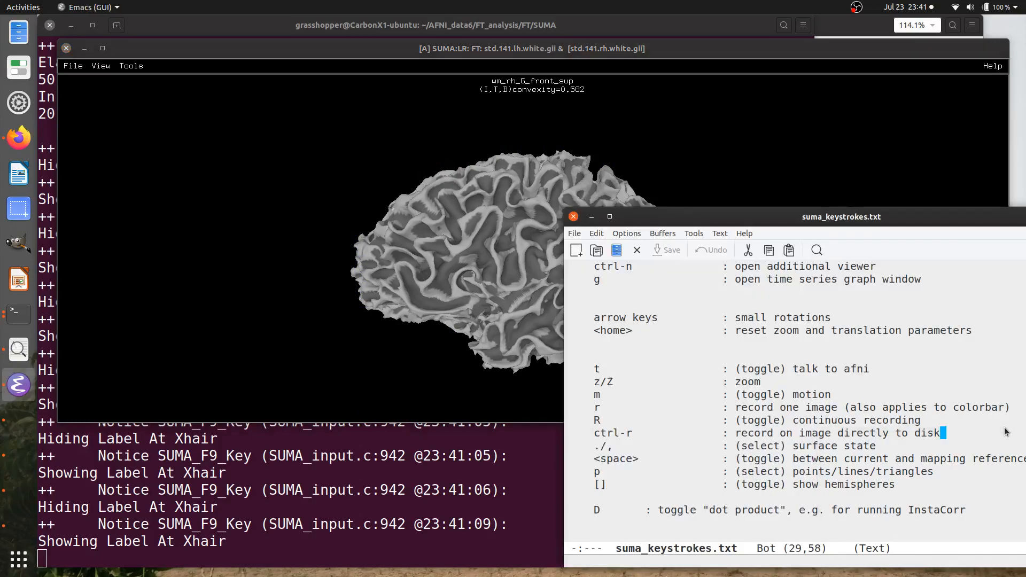
{"action": "left_click", "coordinate": [938, 145]}
{"action": "left_click_drag", "start_coordinate": [1007, 423], "coordinate": [1009, 572]}
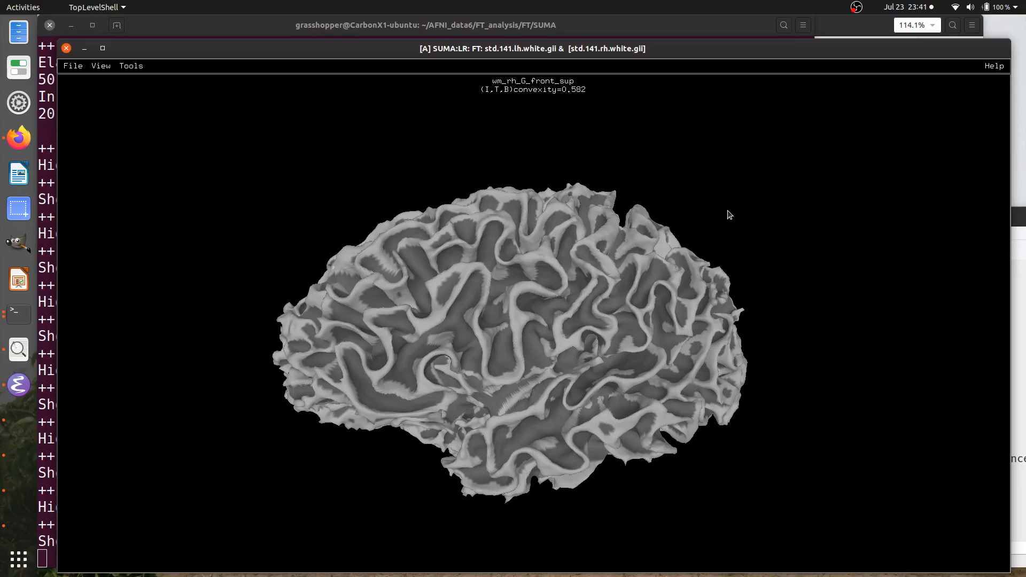
{"action": "left_click_drag", "start_coordinate": [487, 54], "coordinate": [468, 30]}
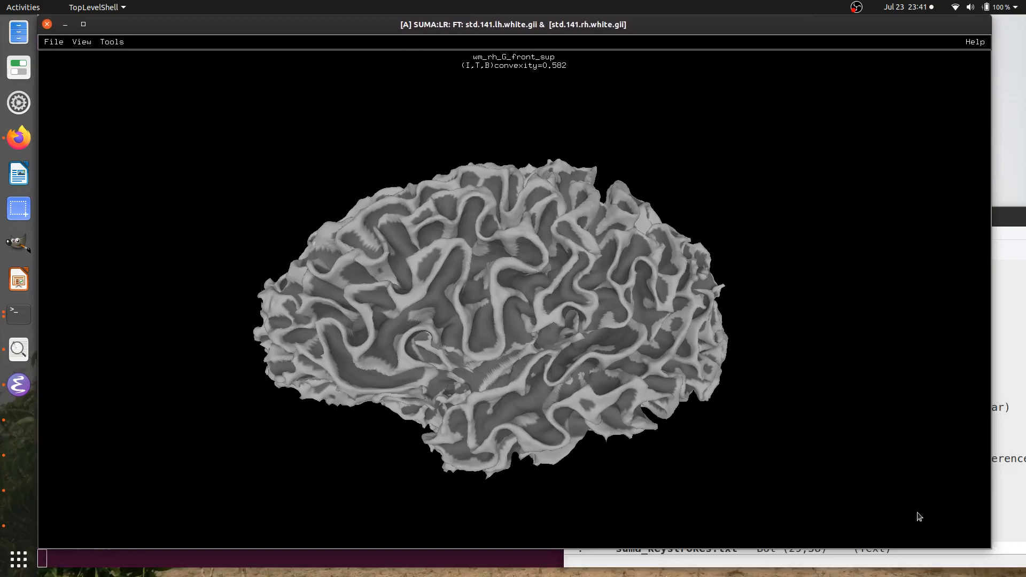
{"action": "left_click_drag", "start_coordinate": [986, 549], "coordinate": [1024, 573]}
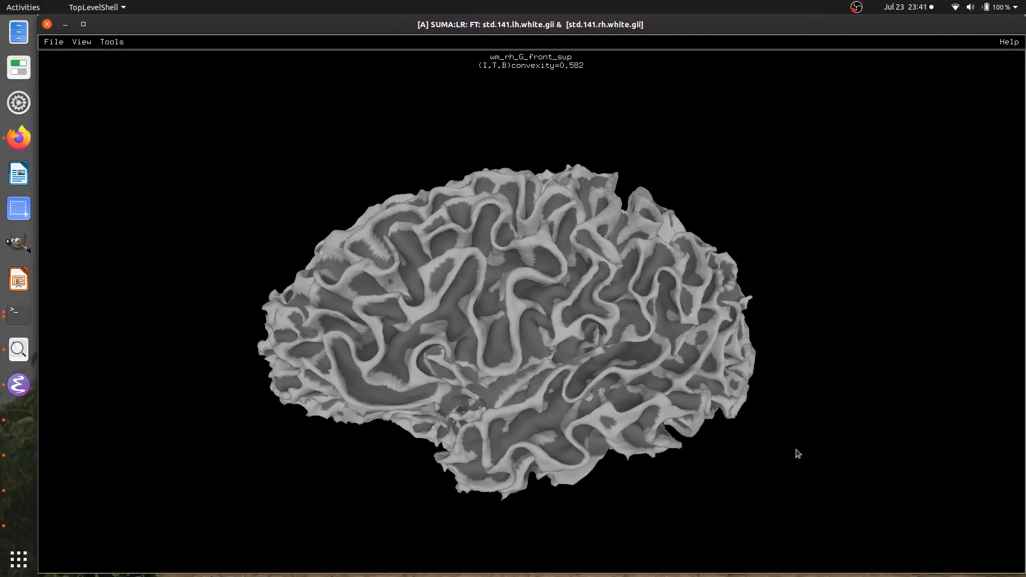
Step: Record the enlarged brain view directly to disk and copy the written image's path from the terminal
{"action": "scroll", "coordinate": [799, 454], "scroll_direction": "up", "scroll_amount": 5}
{"action": "scroll", "coordinate": [802, 457], "scroll_direction": "down", "scroll_amount": 2}
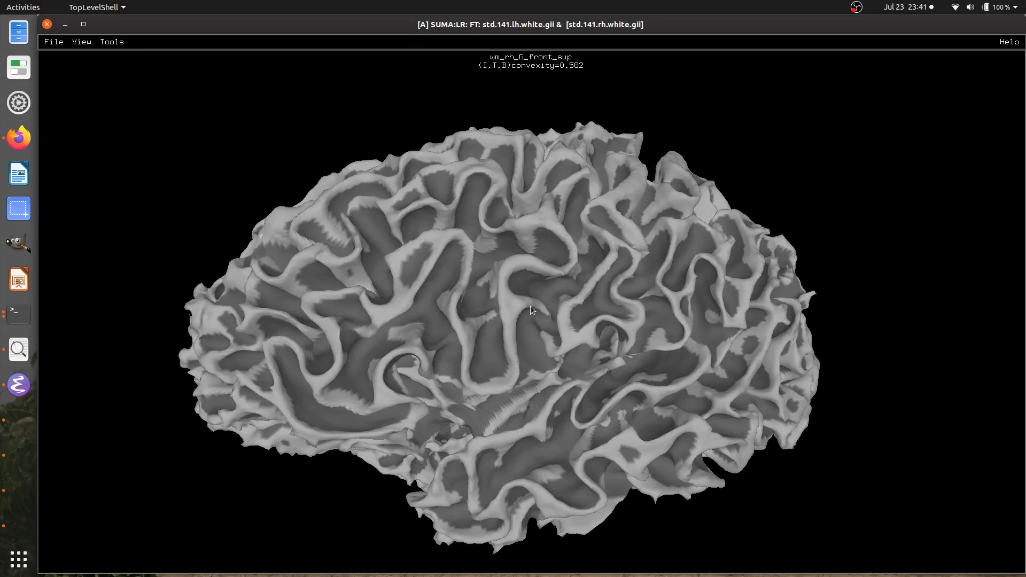
{"action": "scroll", "coordinate": [533, 310], "scroll_direction": "down", "scroll_amount": 3}
{"action": "left_click_drag", "start_coordinate": [336, 33], "coordinate": [722, 39]}
{"action": "left_click", "coordinate": [339, 317]}
{"action": "double_click", "coordinate": [369, 541]}
{"action": "key", "text": "ctrl+c"}
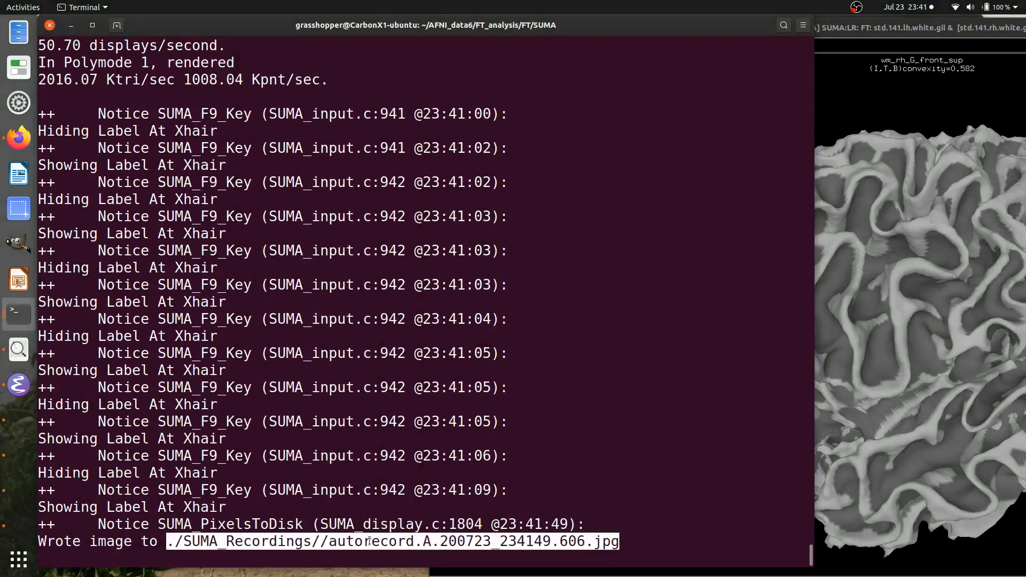
Step: Open the recorded autorecord JPG with eog, shrink and reposition its window, and close it after viewing
{"action": "type", "text": "eog"}
{"action": "middle_click", "coordinate": [369, 284]}
{"action": "key", "text": "Return"}
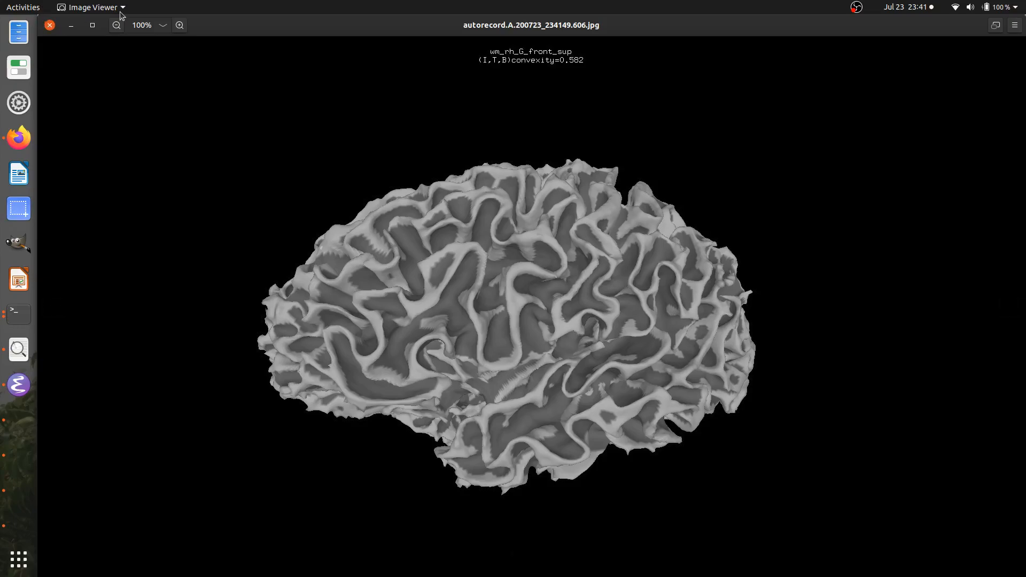
{"action": "left_click_drag", "start_coordinate": [251, 24], "coordinate": [598, 292]}
{"action": "left_click_drag", "start_coordinate": [788, 302], "coordinate": [315, 70]}
{"action": "left_click_drag", "start_coordinate": [684, 407], "coordinate": [536, 355]}
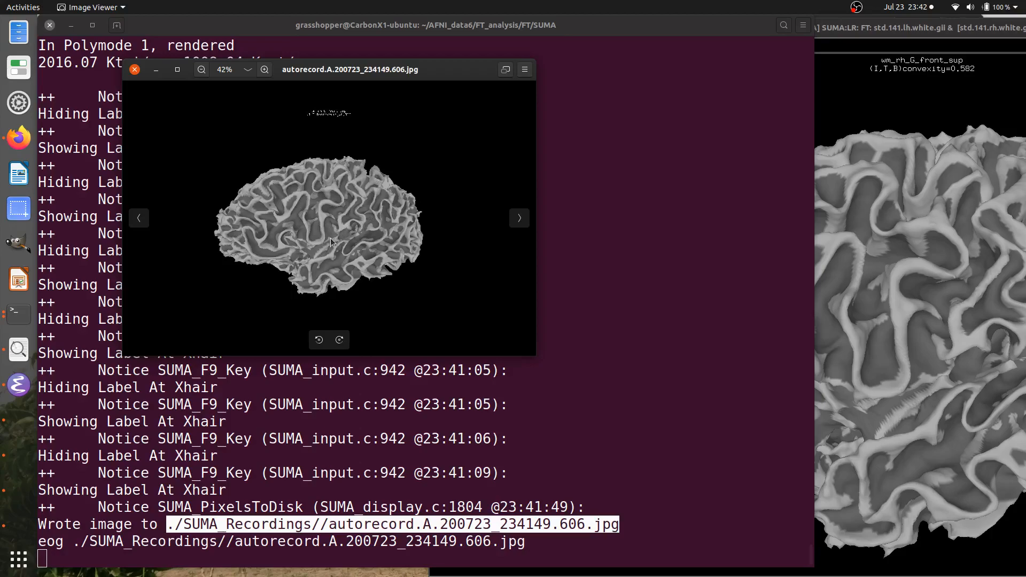
{"action": "key", "text": "Escape"}
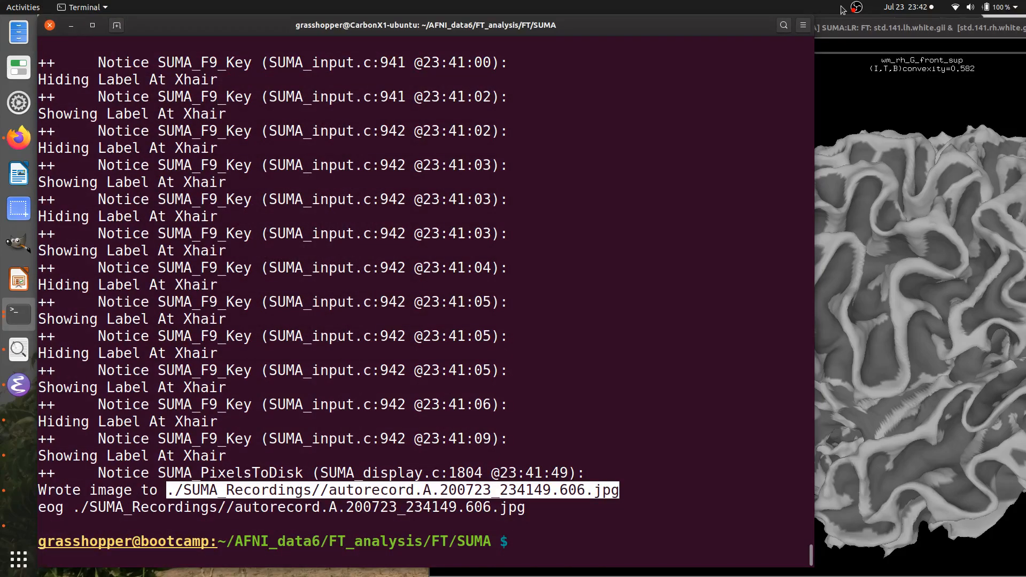
Step: Move and shrink the SUMA viewer so the terminal output shows below it, and rotate the brain slightly
{"action": "left_click_drag", "start_coordinate": [850, 28], "coordinate": [493, 22]}
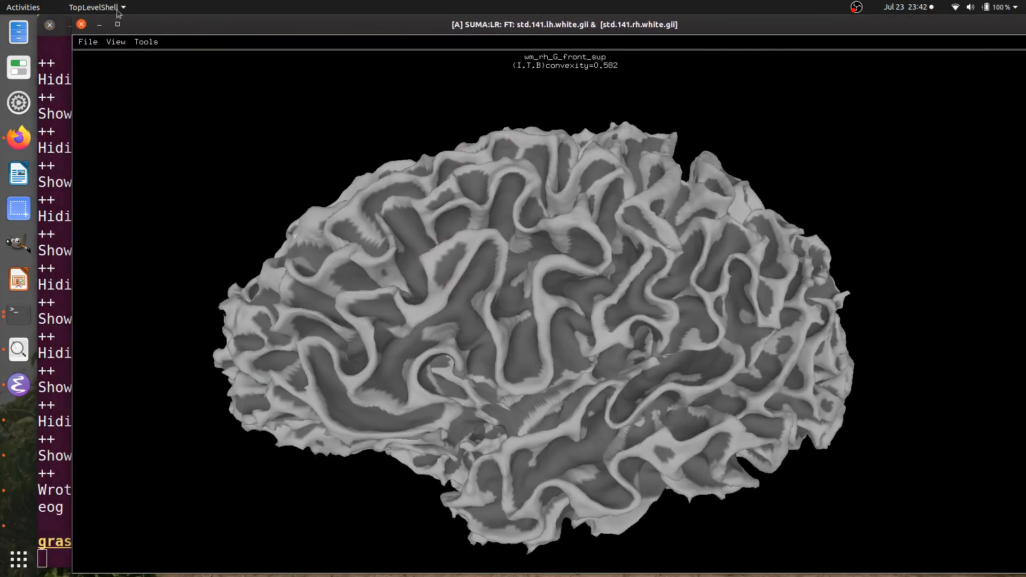
{"action": "left_click_drag", "start_coordinate": [73, 16], "coordinate": [225, 57]}
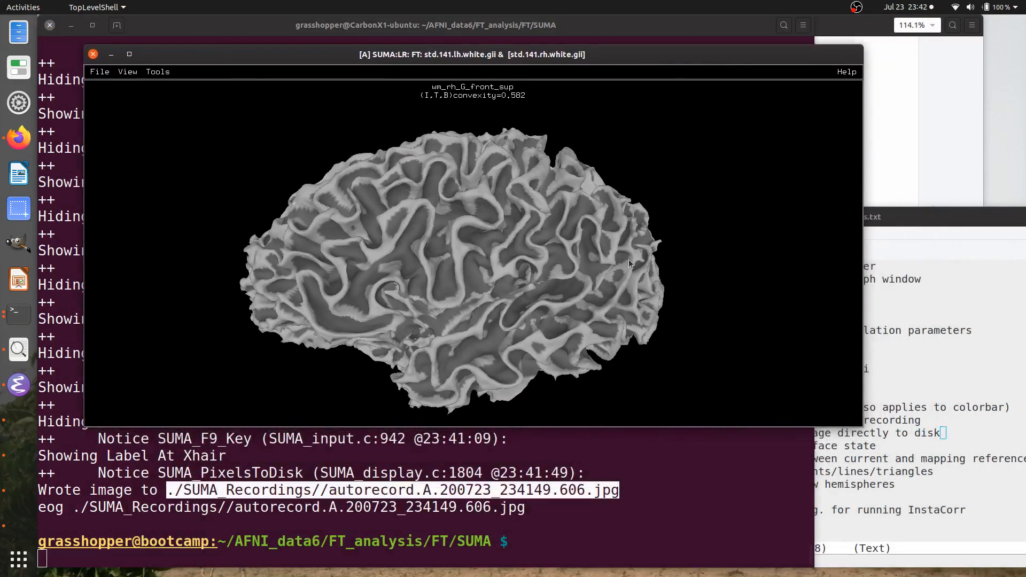
{"action": "left_click_drag", "start_coordinate": [628, 260], "coordinate": [531, 291]}
{"action": "left_click", "coordinate": [516, 506]}
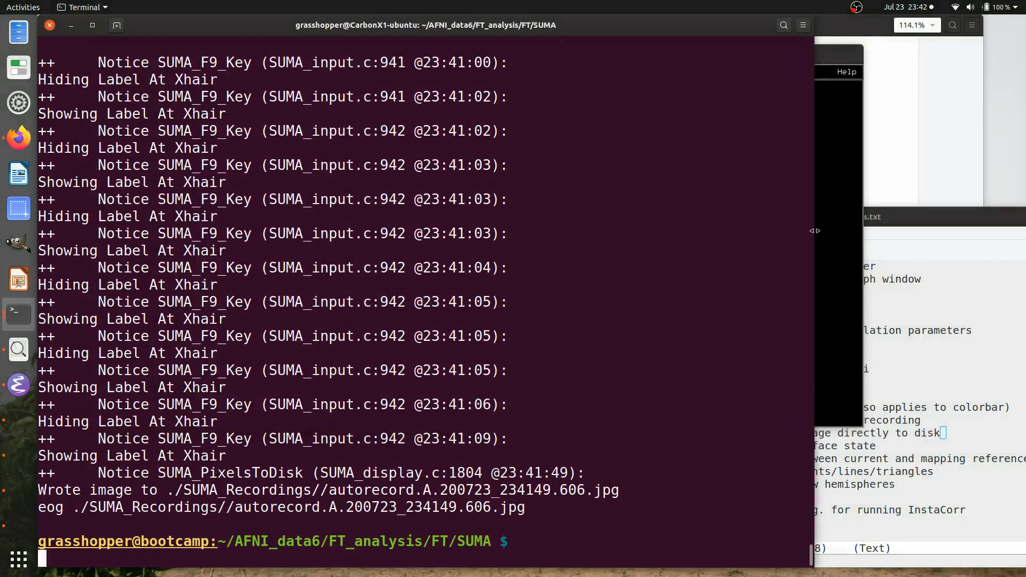
Step: Turn on continuous recording in the SUMA viewer and rotate the brain to a frontal view to capture snapshots
{"action": "left_click", "coordinate": [839, 230]}
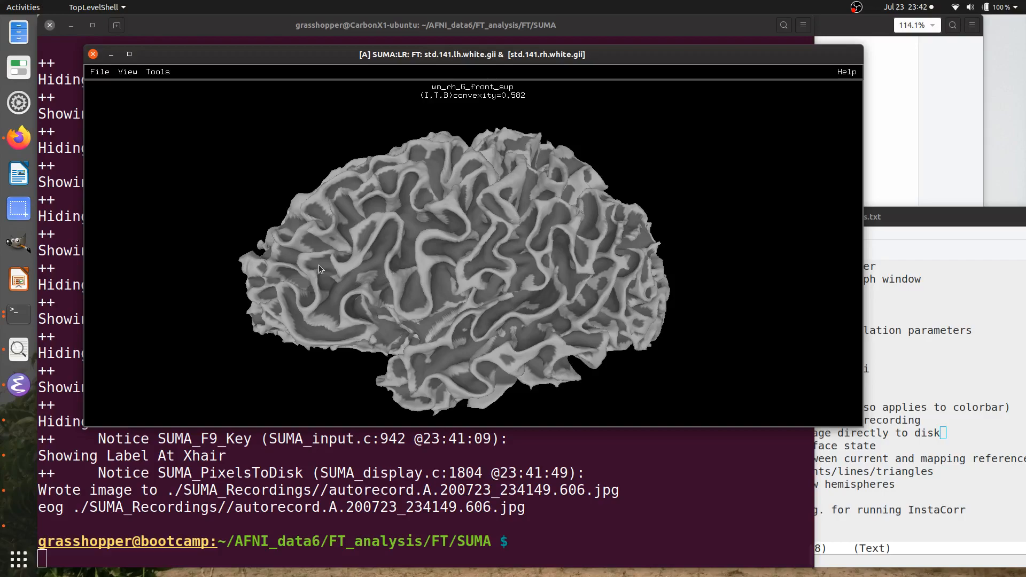
{"action": "key", "text": "shift+r"}
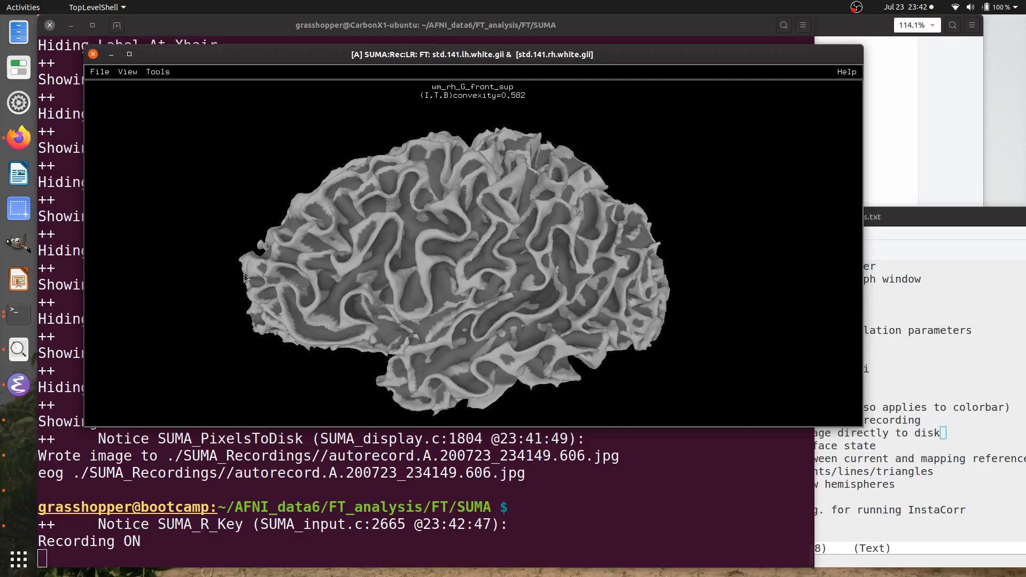
{"action": "left_click_drag", "start_coordinate": [244, 274], "coordinate": [802, 208]}
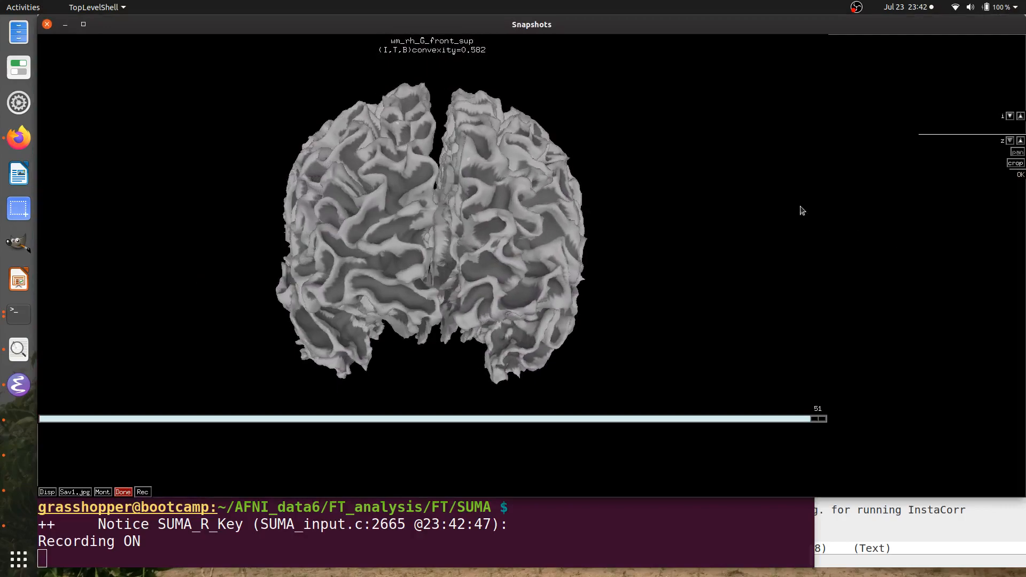
Step: Move the Snapshots and terminal windows around to look for the SUMA viewer behind them
{"action": "left_click_drag", "start_coordinate": [552, 39], "coordinate": [771, 22]}
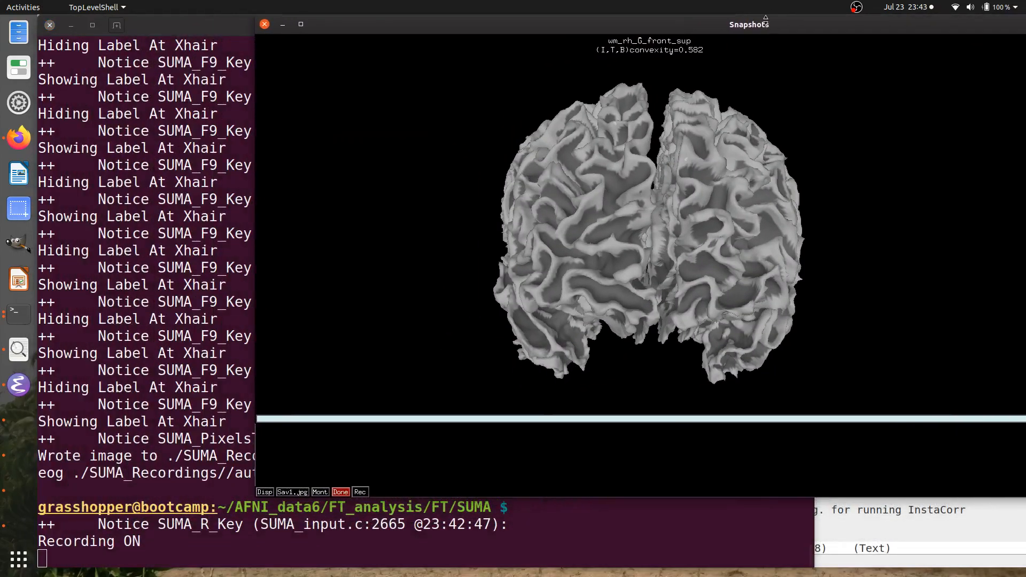
{"action": "left_click", "coordinate": [19, 419]}
{"action": "left_click", "coordinate": [21, 456]}
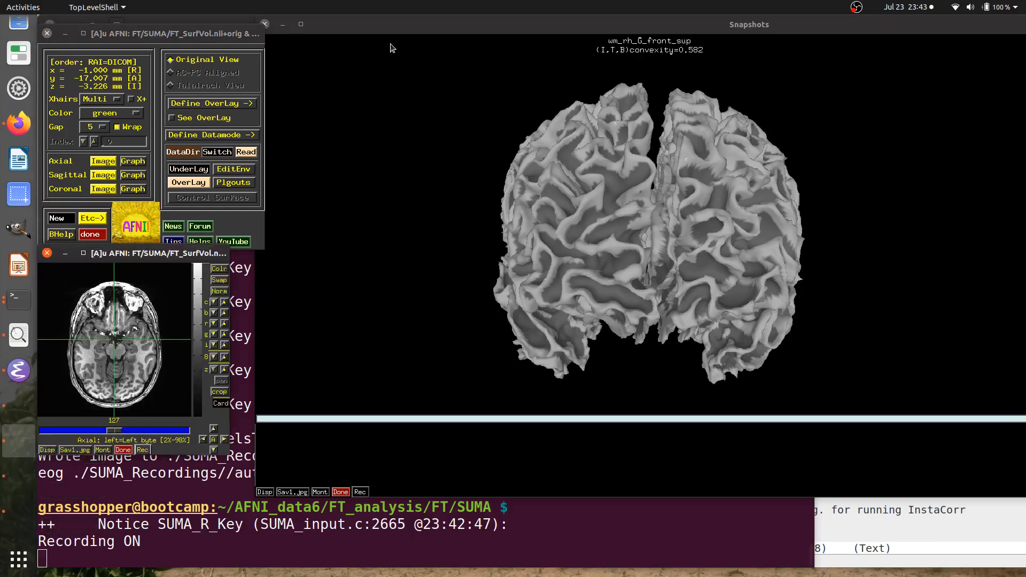
{"action": "left_click_drag", "start_coordinate": [393, 26], "coordinate": [710, 28]}
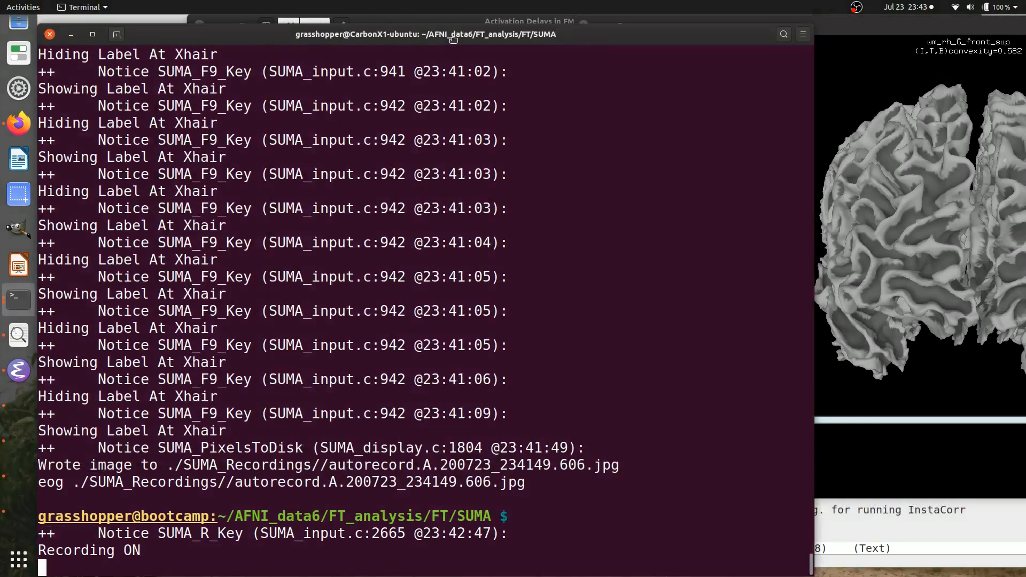
{"action": "left_click_drag", "start_coordinate": [447, 21], "coordinate": [455, 218]}
{"action": "left_click_drag", "start_coordinate": [769, 28], "coordinate": [234, 29]}
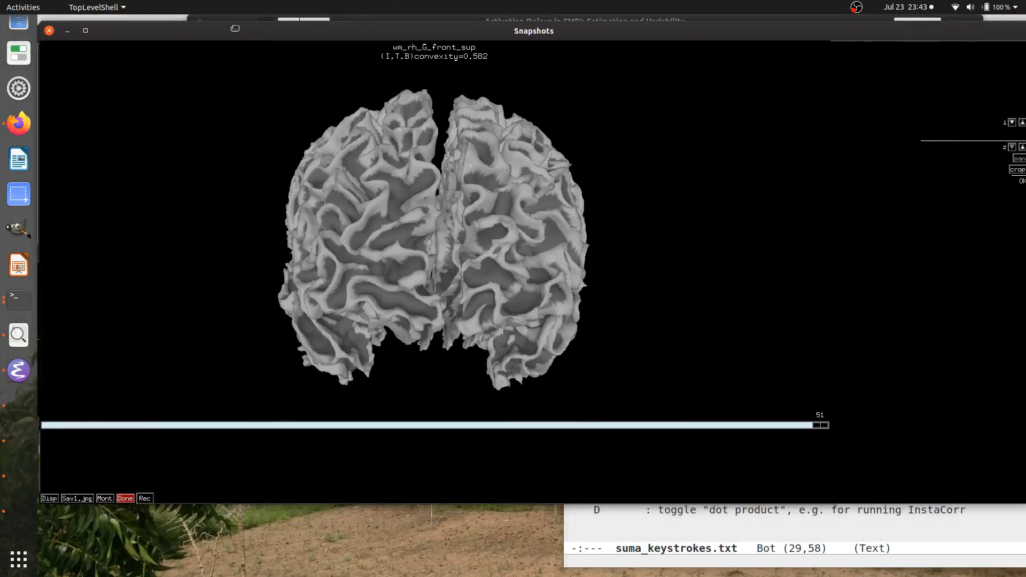
{"action": "left_click_drag", "start_coordinate": [896, 33], "coordinate": [878, 17]}
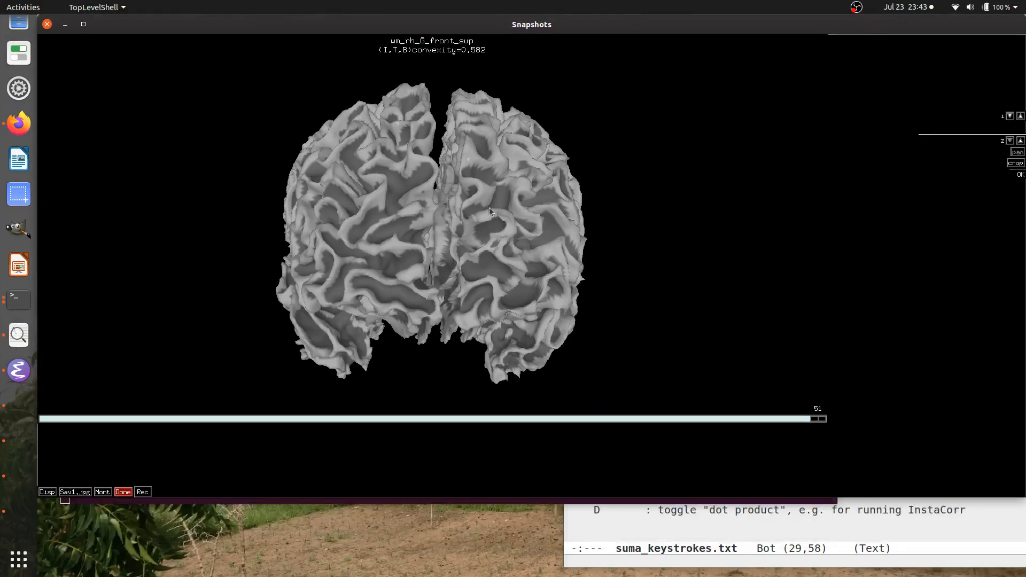
{"action": "left_click_drag", "start_coordinate": [489, 207], "coordinate": [597, 208]}
{"action": "mouse_move", "coordinate": [788, 24]}
{"action": "left_mouse_down"}
{"action": "mouse_move", "coordinate": [723, 127]}
{"action": "mouse_move", "coordinate": [731, 199]}
{"action": "mouse_move", "coordinate": [786, 52]}
{"action": "left_mouse_up"}
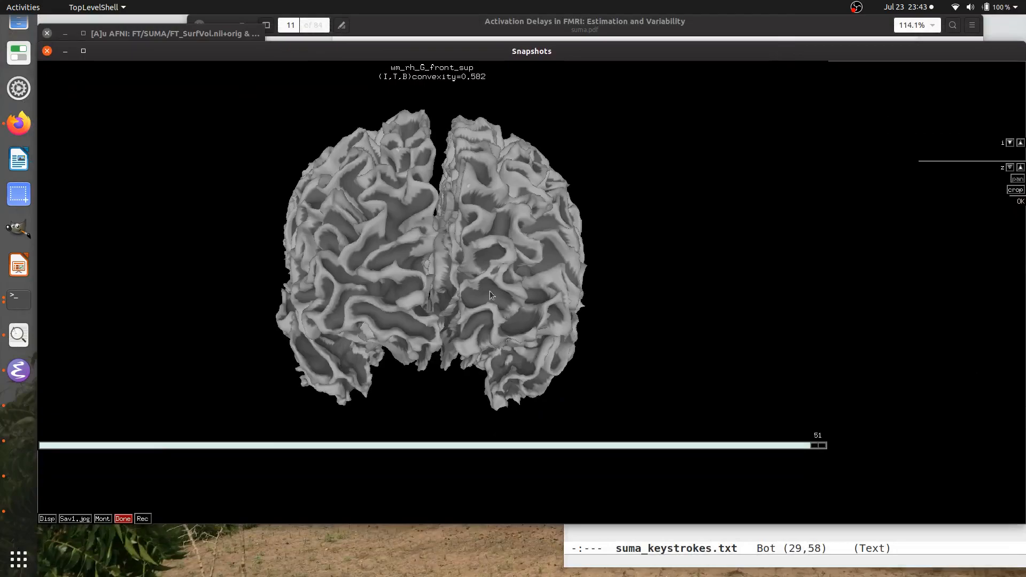
Step: Bring the AFNI windows forward and minimize the suma.pdf document while uncovering the SUMA viewer
{"action": "left_click", "coordinate": [19, 521]}
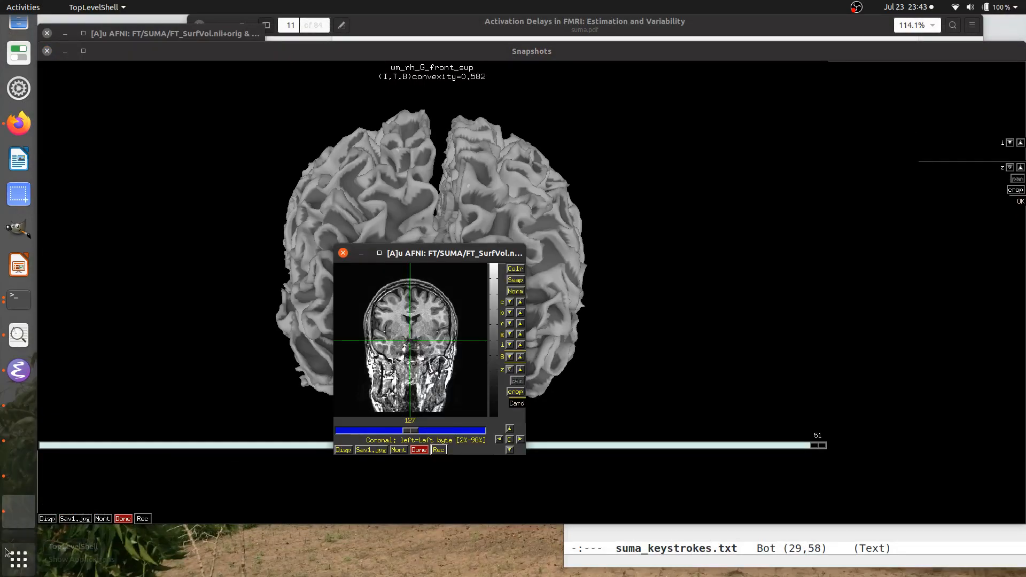
{"action": "left_click", "coordinate": [13, 564]}
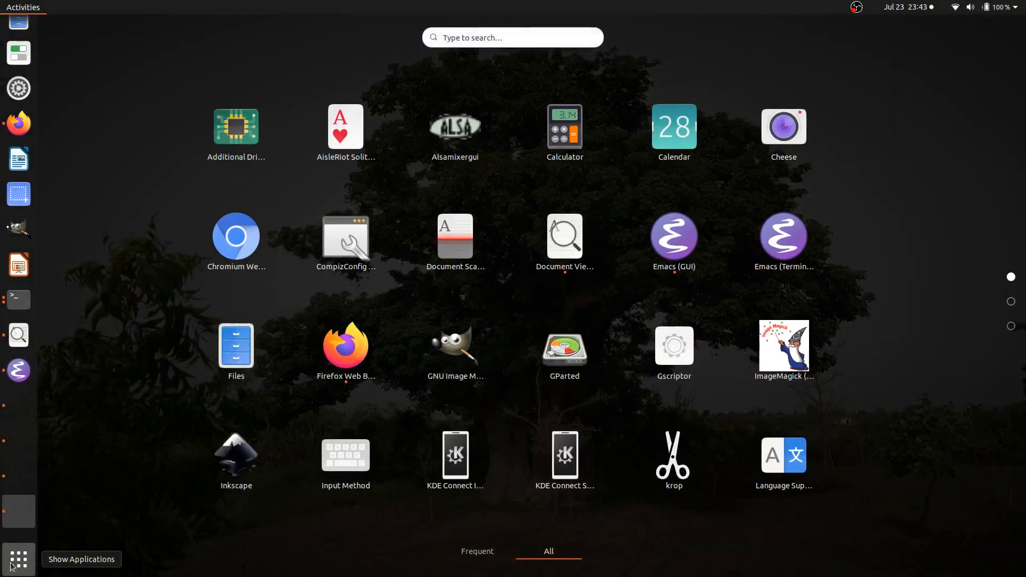
{"action": "left_click", "coordinate": [13, 563]}
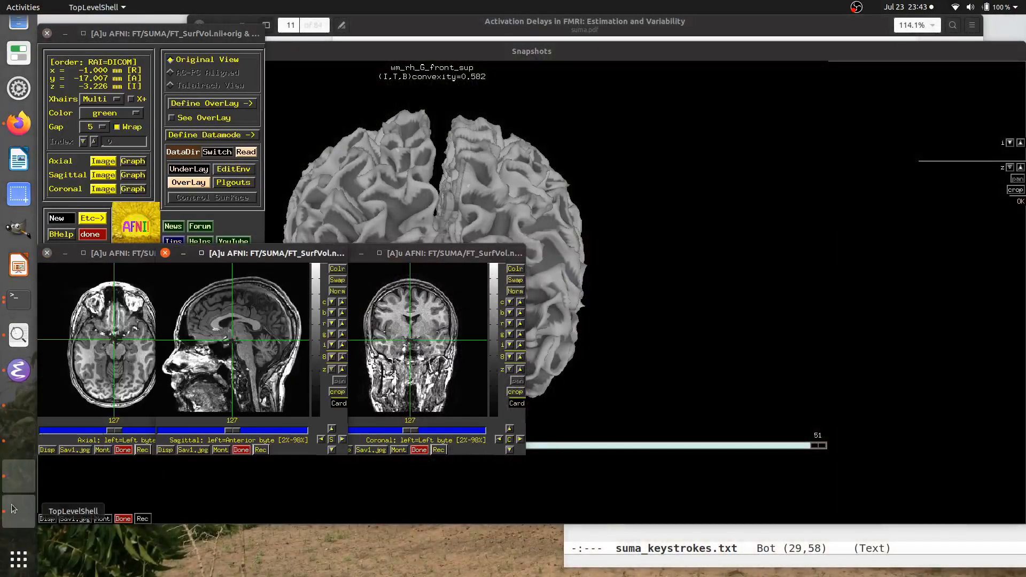
{"action": "left_click", "coordinate": [379, 25]}
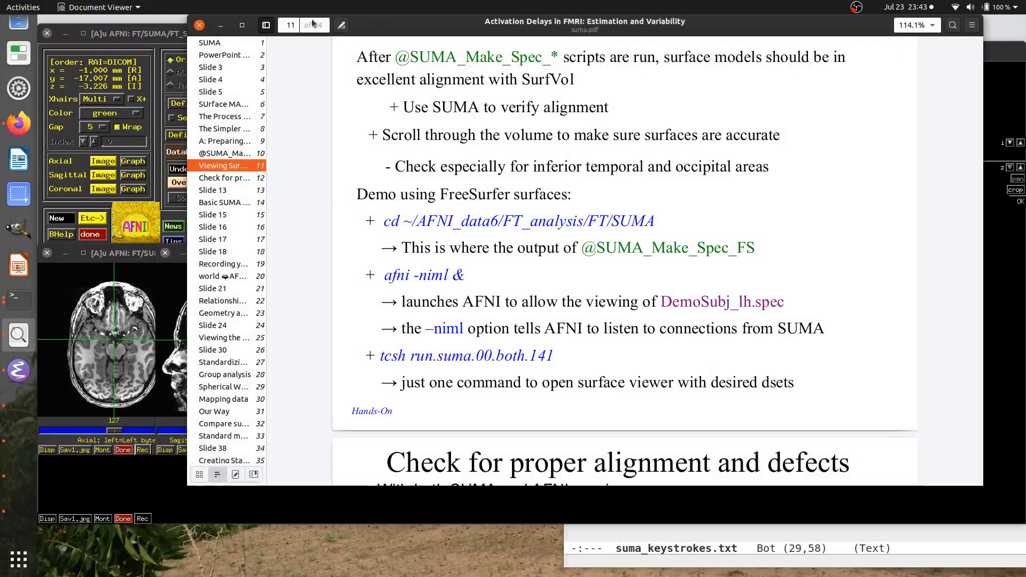
{"action": "left_click", "coordinate": [224, 25]}
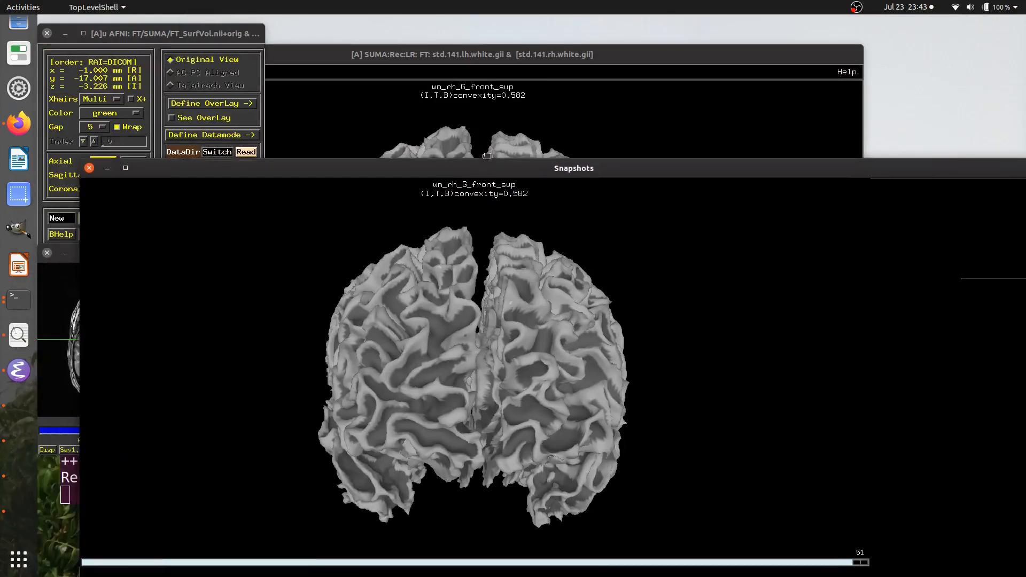
Step: Arrange the SUMA viewer and the Snapshots window so that parts of both are visible
{"action": "left_click_drag", "start_coordinate": [486, 156], "coordinate": [449, 110]}
{"action": "left_click_drag", "start_coordinate": [519, 58], "coordinate": [496, 21]}
{"action": "left_click_drag", "start_coordinate": [882, 116], "coordinate": [1023, 101]}
{"action": "left_click_drag", "start_coordinate": [395, 98], "coordinate": [424, 152]}
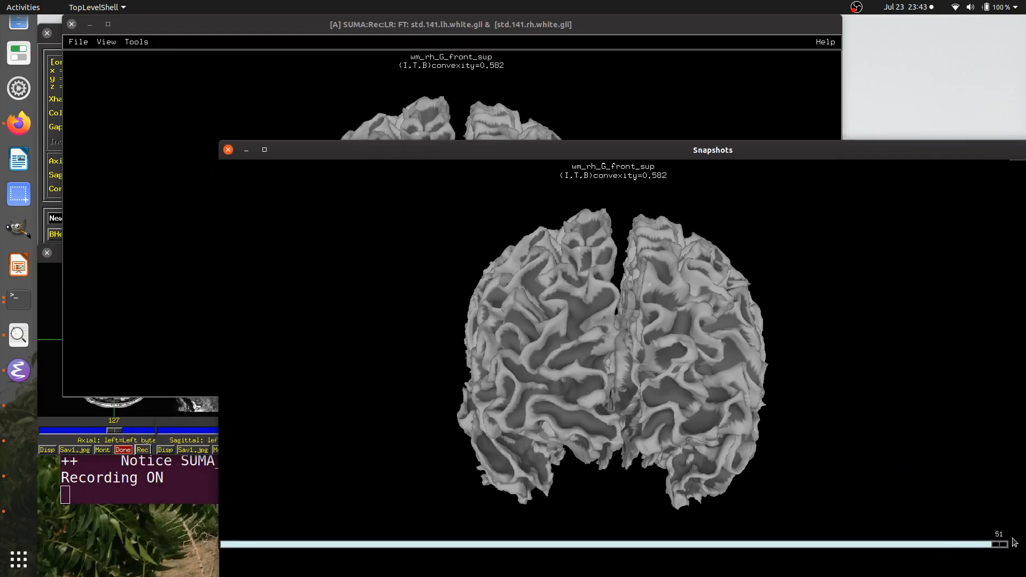
Step: Rotate the brain repeatedly through different views with continuous recording on, then shift the SUMA viewer to the screen edge
{"action": "left_click_drag", "start_coordinate": [422, 110], "coordinate": [633, 253]}
{"action": "left_click_drag", "start_coordinate": [185, 240], "coordinate": [641, 224]}
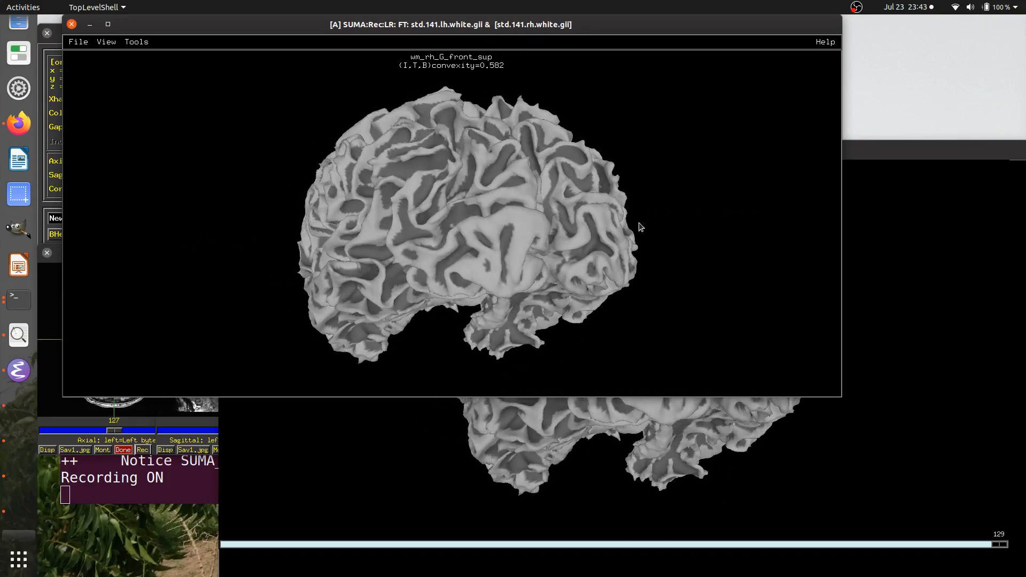
{"action": "left_click_drag", "start_coordinate": [281, 221], "coordinate": [678, 237]}
{"action": "left_click_drag", "start_coordinate": [240, 235], "coordinate": [690, 231]}
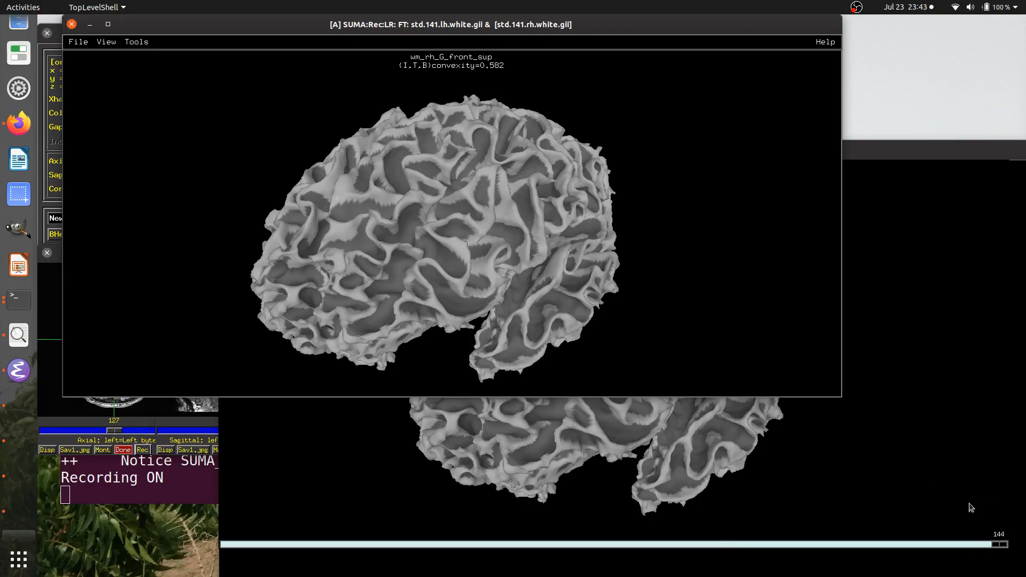
{"action": "left_click_drag", "start_coordinate": [207, 267], "coordinate": [884, 188]}
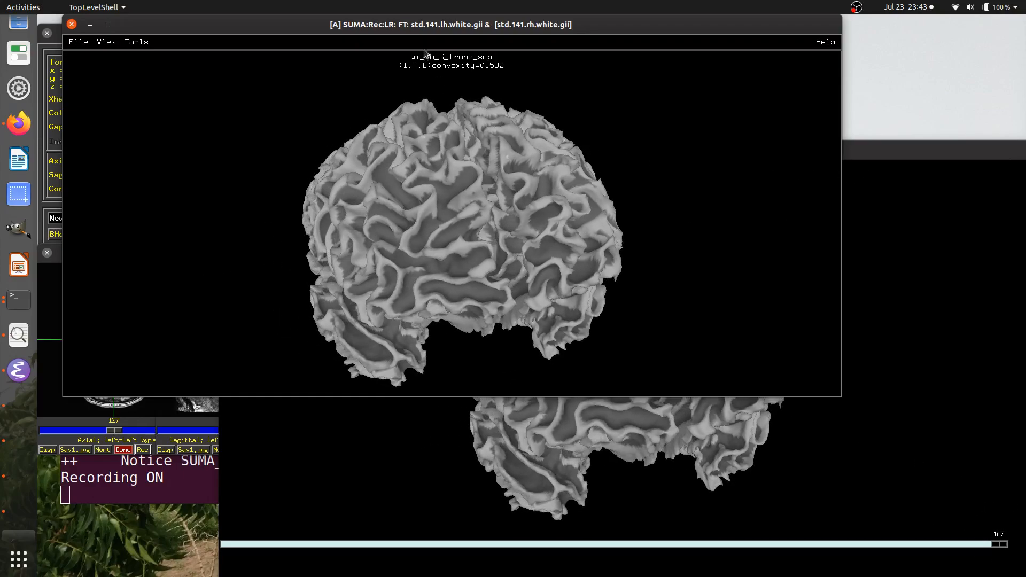
{"action": "left_click_drag", "start_coordinate": [415, 28], "coordinate": [390, 21]}
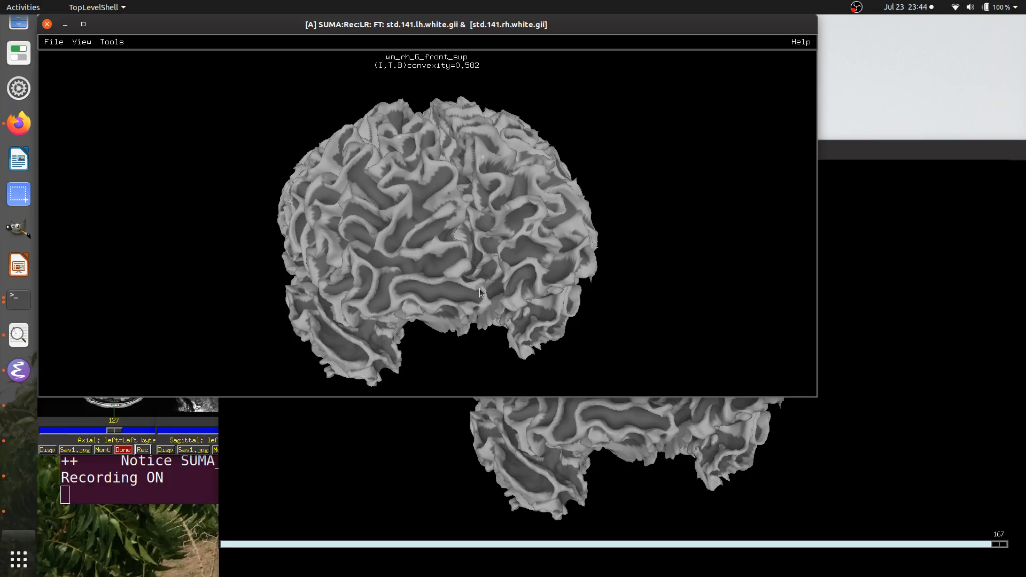
Step: Rotate the brain further with continuous recording on, then bring the Snapshots window forward and move it up to expose its save controls
{"action": "left_click_drag", "start_coordinate": [460, 288], "coordinate": [666, 221]}
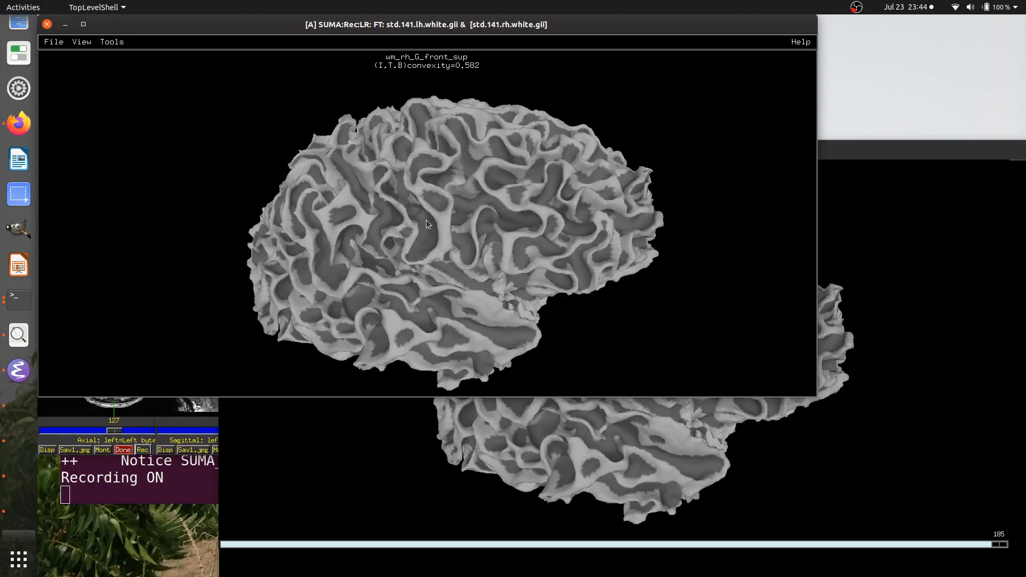
{"action": "left_click_drag", "start_coordinate": [426, 220], "coordinate": [459, 133]}
{"action": "left_click", "coordinate": [902, 163]}
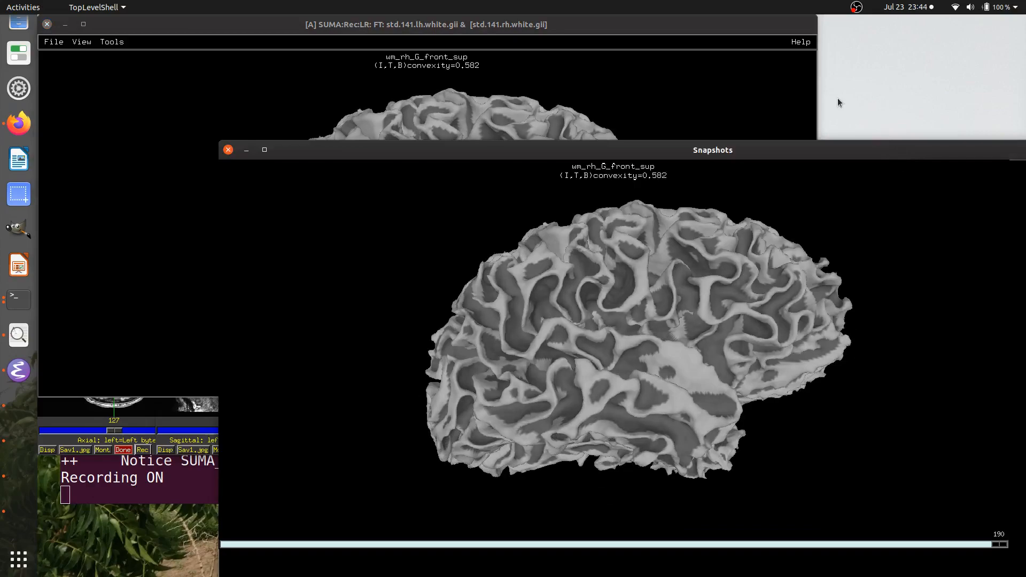
{"action": "left_click_drag", "start_coordinate": [815, 152], "coordinate": [777, 60]}
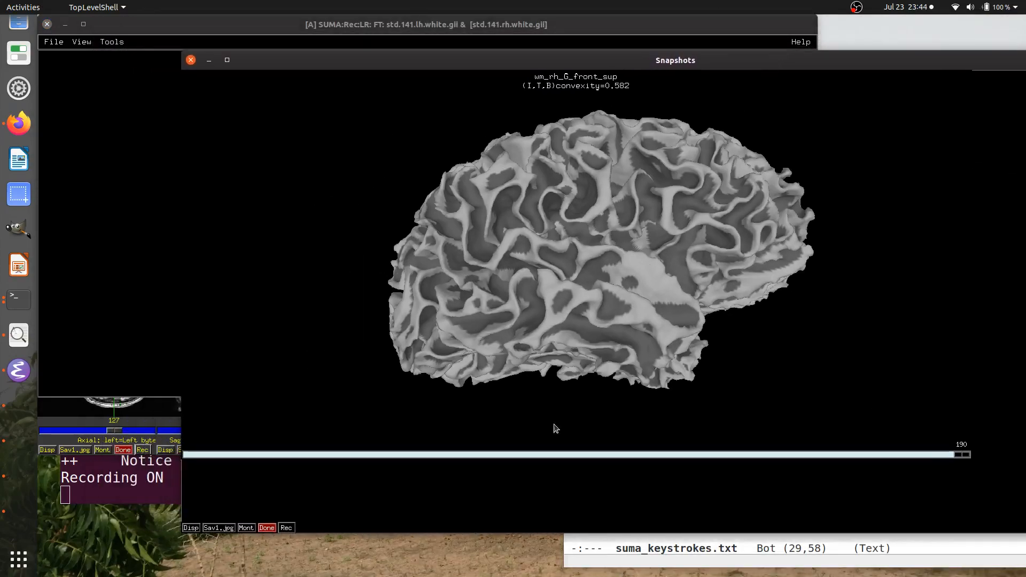
Step: Set the image save format of the Snapshots window to MPEG
{"action": "right_click", "coordinate": [220, 530]}
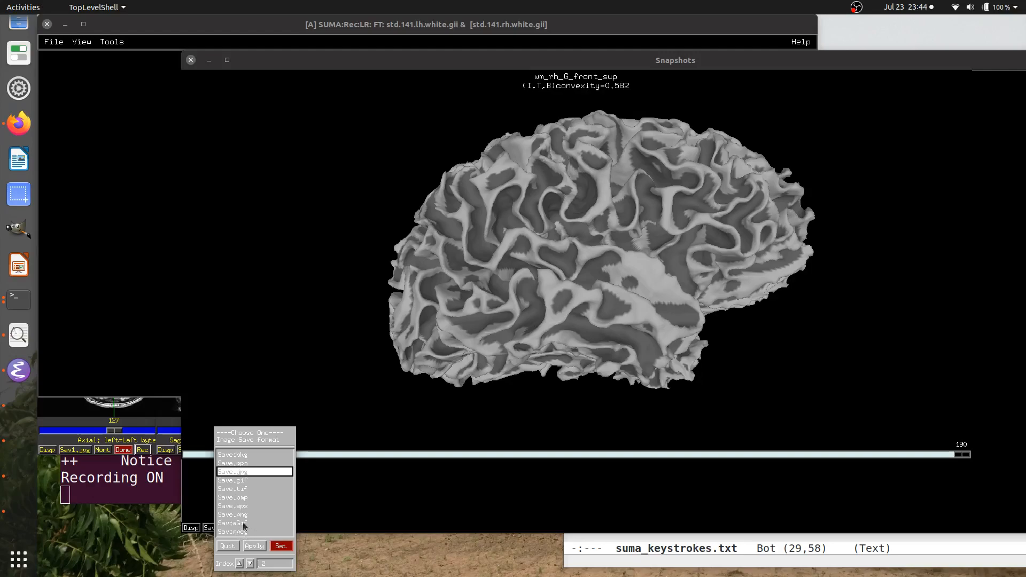
{"action": "left_click", "coordinate": [245, 529]}
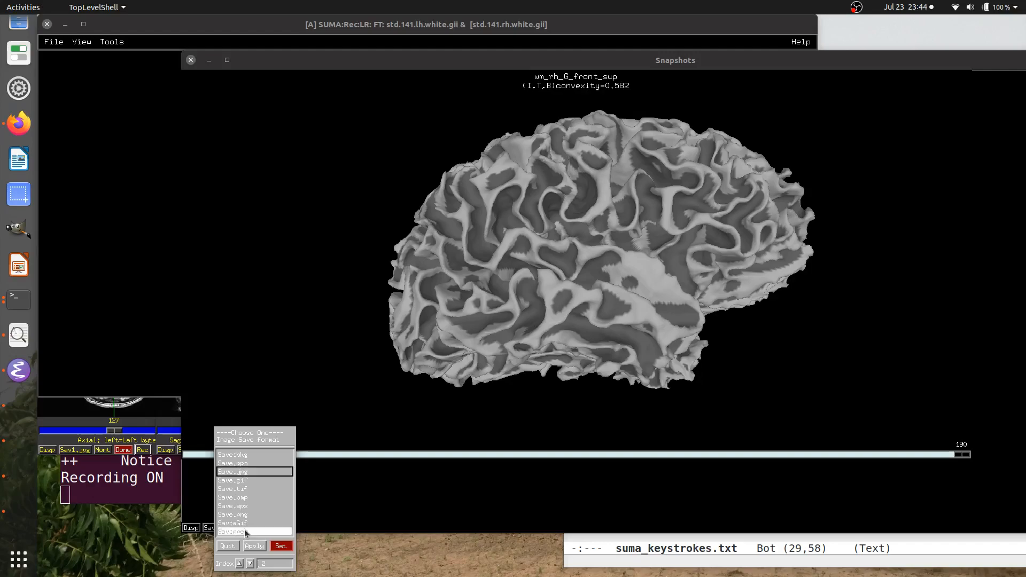
{"action": "left_click", "coordinate": [280, 545]}
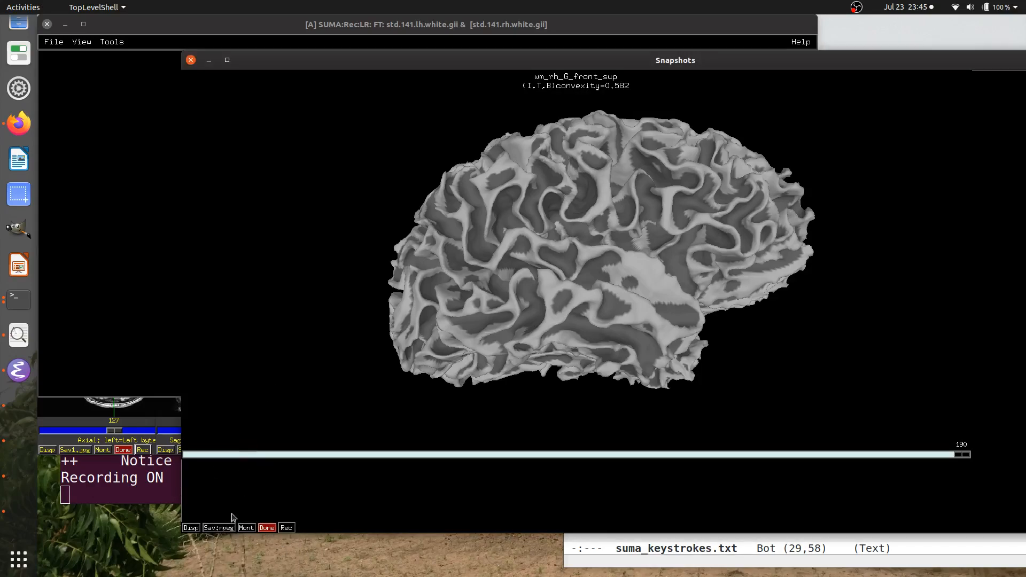
Step: Save the recorded snapshots from frame 10 to 190 as an MPEG with prefix movie, checking the starting frame in the Snapshots window
{"action": "left_click", "coordinate": [219, 528]}
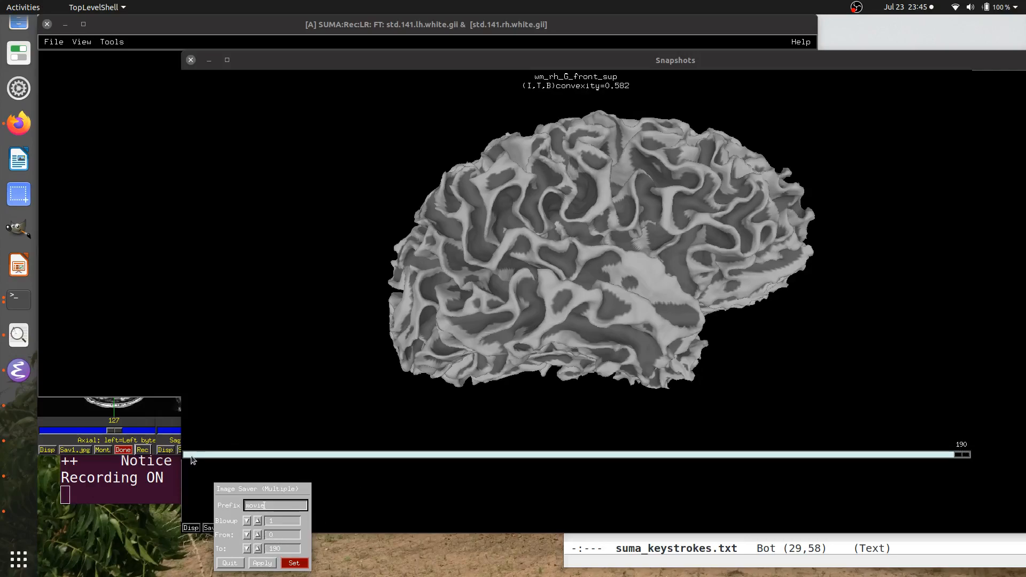
{"action": "left_click", "coordinate": [273, 535]}
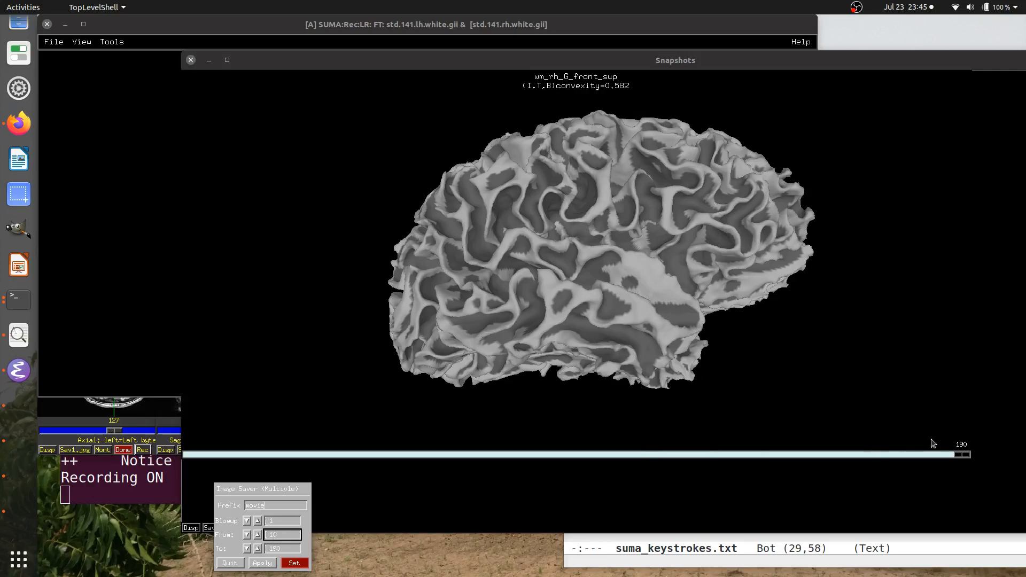
{"action": "left_click_drag", "start_coordinate": [963, 455], "coordinate": [230, 458]}
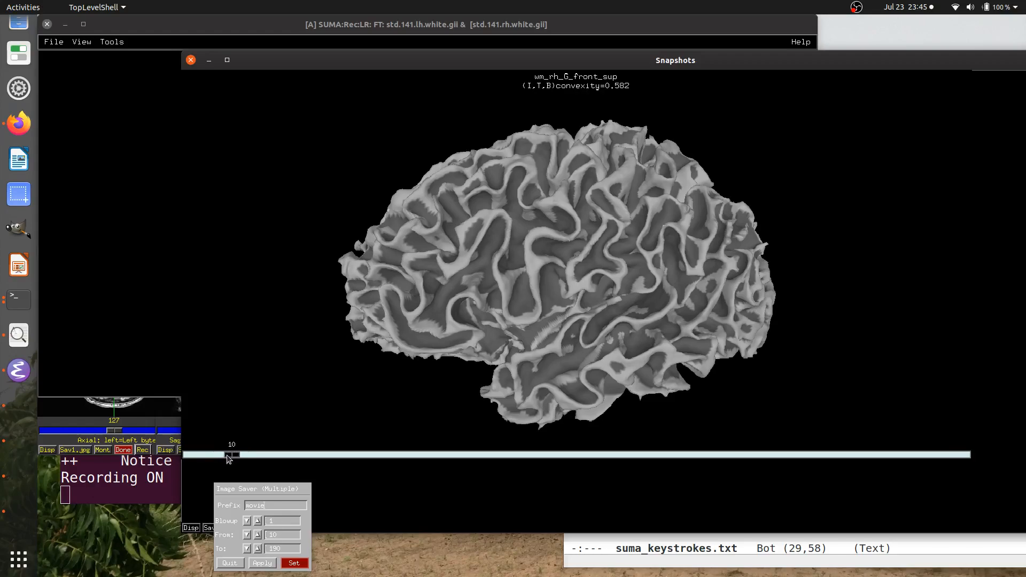
{"action": "left_click", "coordinate": [295, 563]}
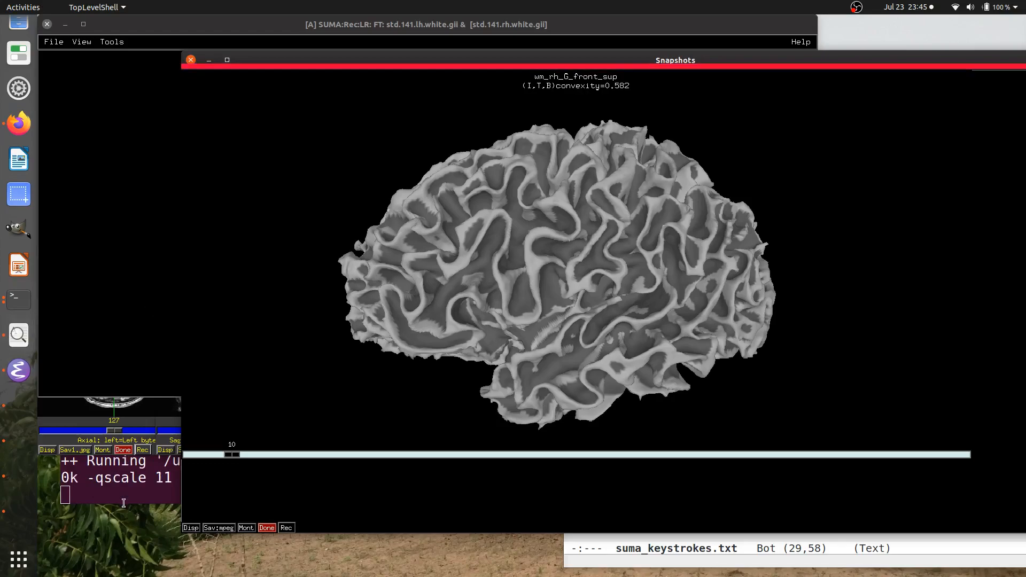
Step: Switch to the terminal, clear it, and list the SUMA folder's files by modification time with ls -ltr
{"action": "left_click", "coordinate": [156, 485]}
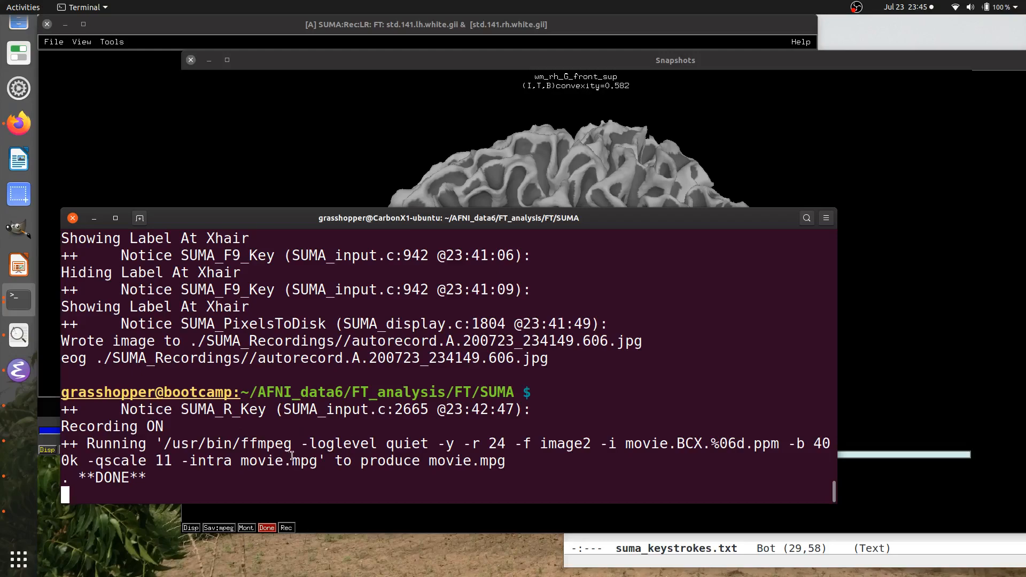
{"action": "key", "text": "ctrl+l"}
{"action": "type", "text": "ls -ltr"}
{"action": "key", "text": "Return"}
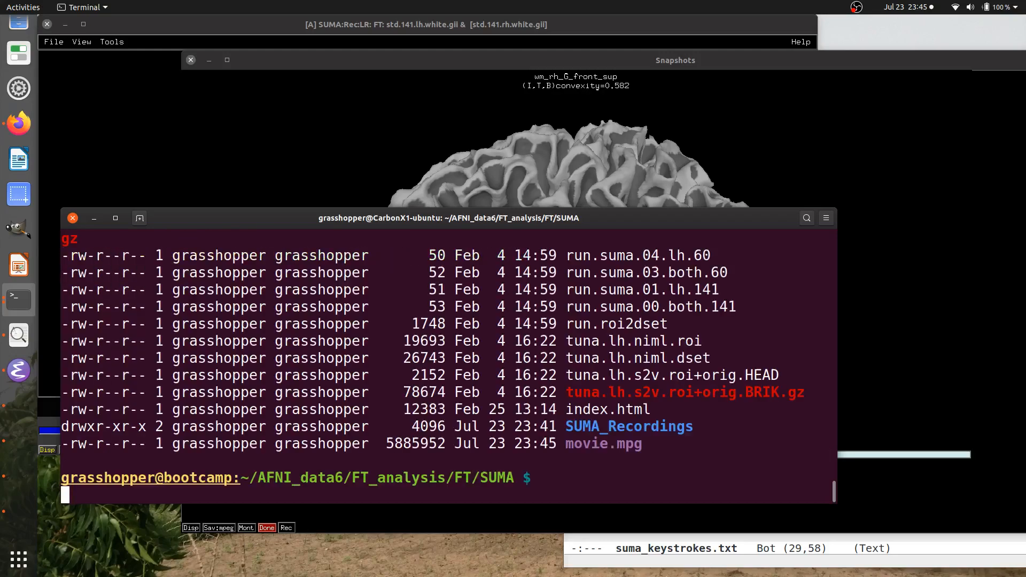
Step: Play the saved recording from the terminal with vlc movie.mpg, then close the VLC player
{"action": "double_click", "coordinate": [609, 445]}
{"action": "left_click", "coordinate": [565, 383]}
{"action": "type", "text": "eo"}
{"action": "key", "text": "BackSpace"}
{"action": "key", "text": "BackSpace"}
{"action": "type", "text": "eog mov"}
{"action": "key", "text": "BackSpace"}
{"action": "key", "text": "BackSpace"}
{"action": "key", "text": "BackSpace"}
{"action": "key", "text": "BackSpace"}
{"action": "key", "text": "BackSpace"}
{"action": "key", "text": "BackSpace"}
{"action": "key", "text": "BackSpace"}
{"action": "type", "text": "vlc movie.mpg"}
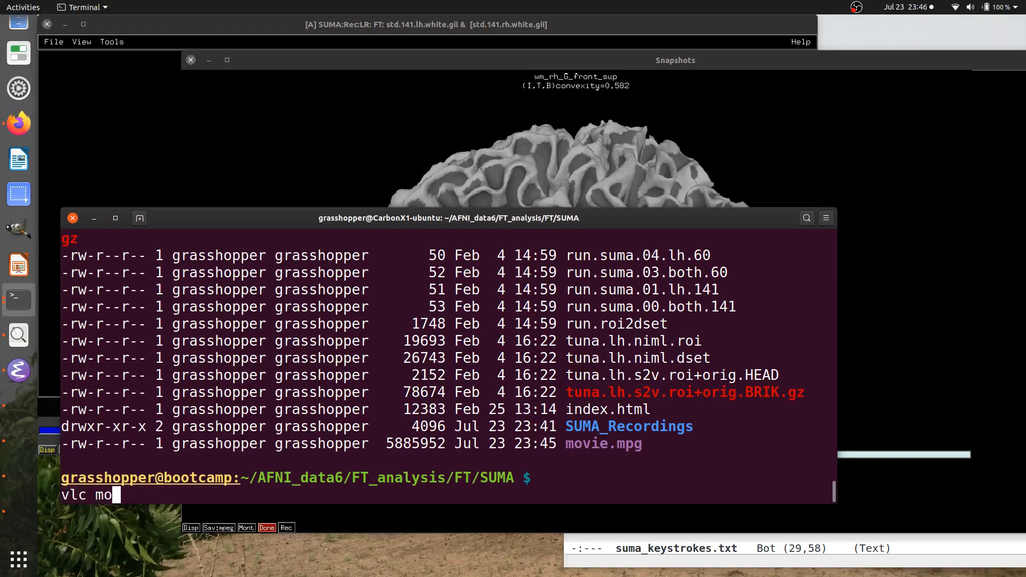
{"action": "key", "text": "Return"}
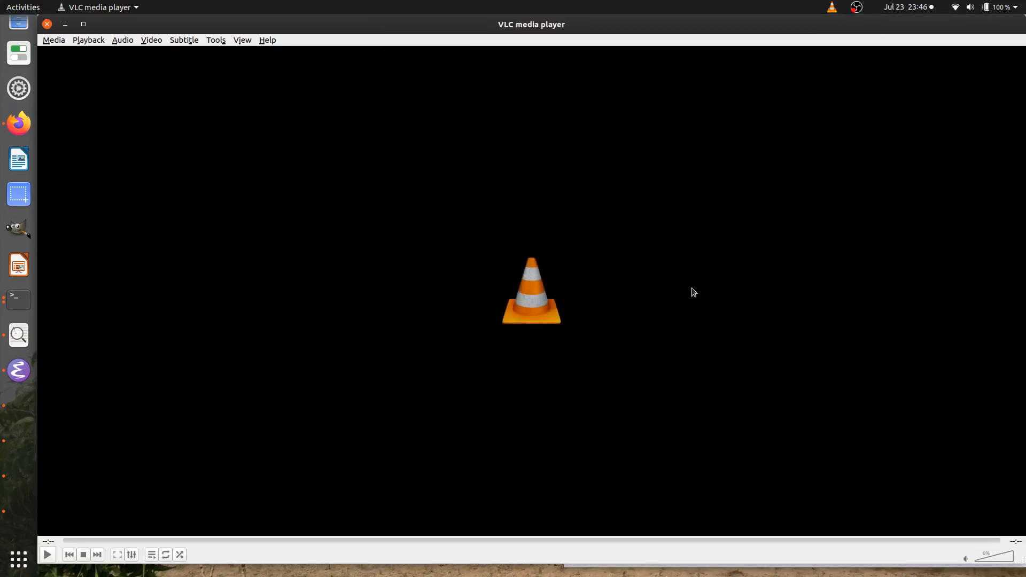
{"action": "left_click", "coordinate": [47, 24]}
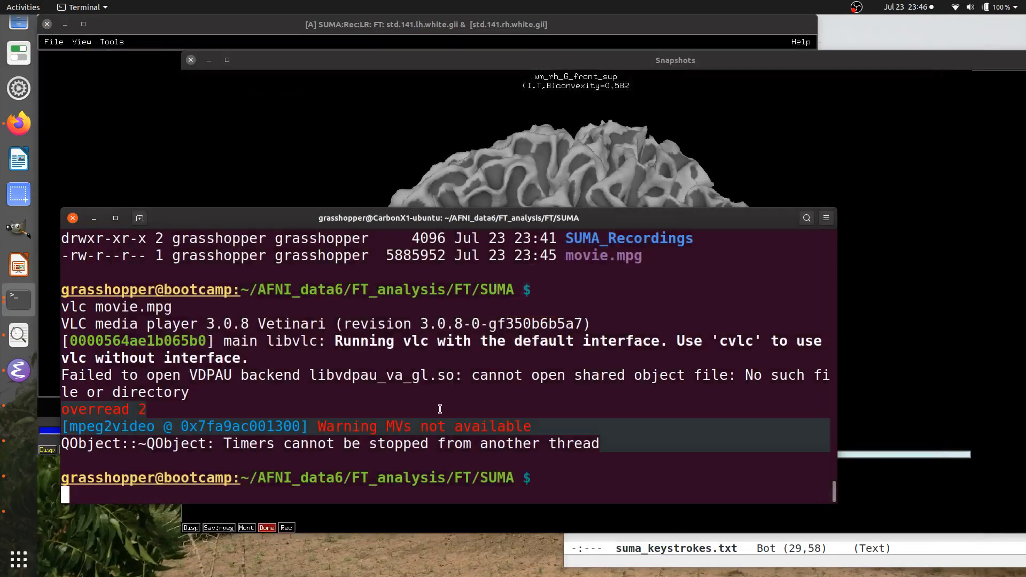
Step: Close the Snapshots window, move the SUMA viewer down, and rotate the brain to record a fresh set of snapshots
{"action": "left_click", "coordinate": [346, 62]}
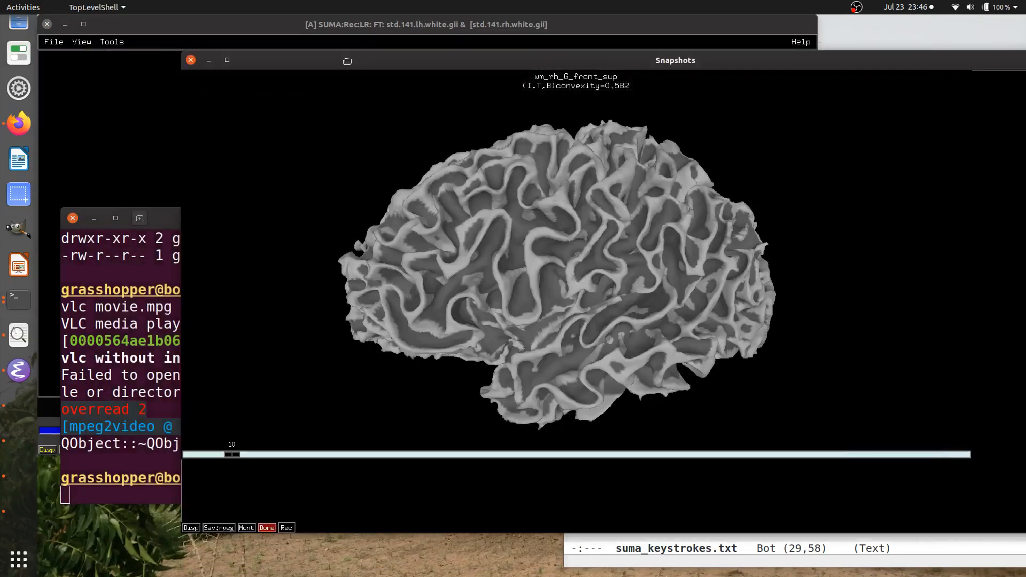
{"action": "left_click", "coordinate": [191, 60]}
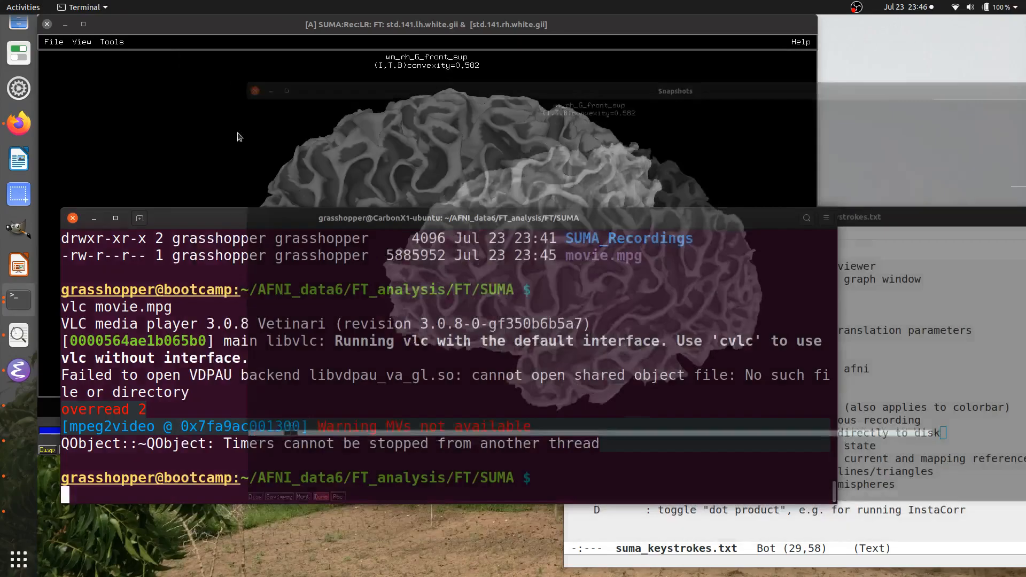
{"action": "left_click_drag", "start_coordinate": [382, 30], "coordinate": [373, 88]}
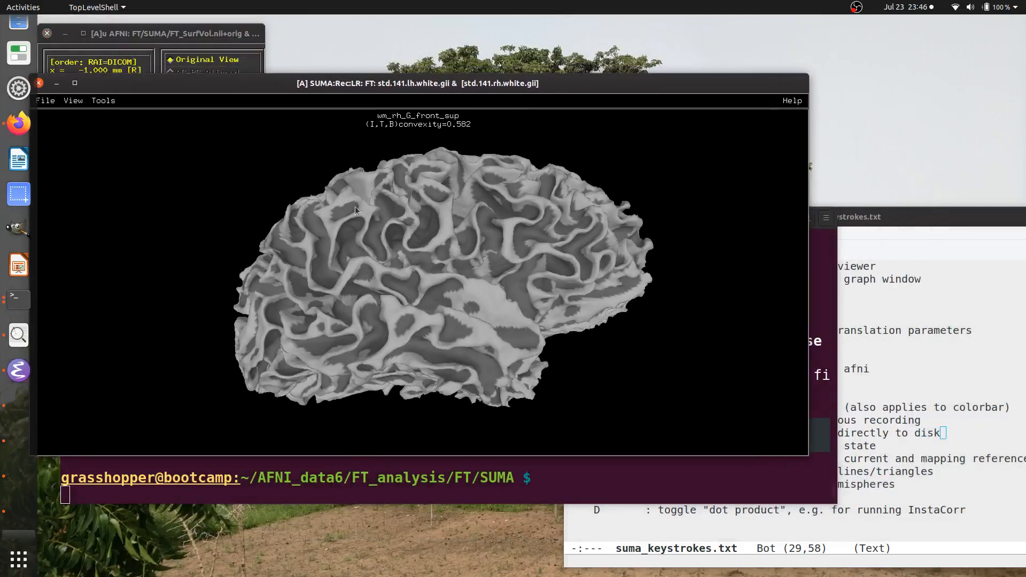
{"action": "left_click_drag", "start_coordinate": [274, 330], "coordinate": [540, 277]}
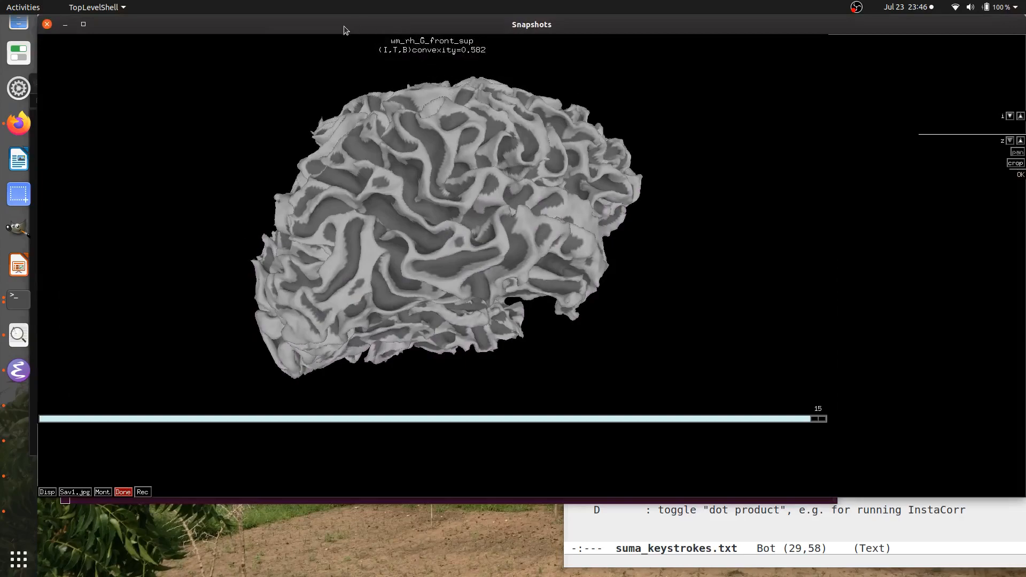
Step: Move the Snapshots window and SUMA viewer apart, then rotate the brain again with continuous recording on
{"action": "left_click_drag", "start_coordinate": [344, 27], "coordinate": [406, 92]}
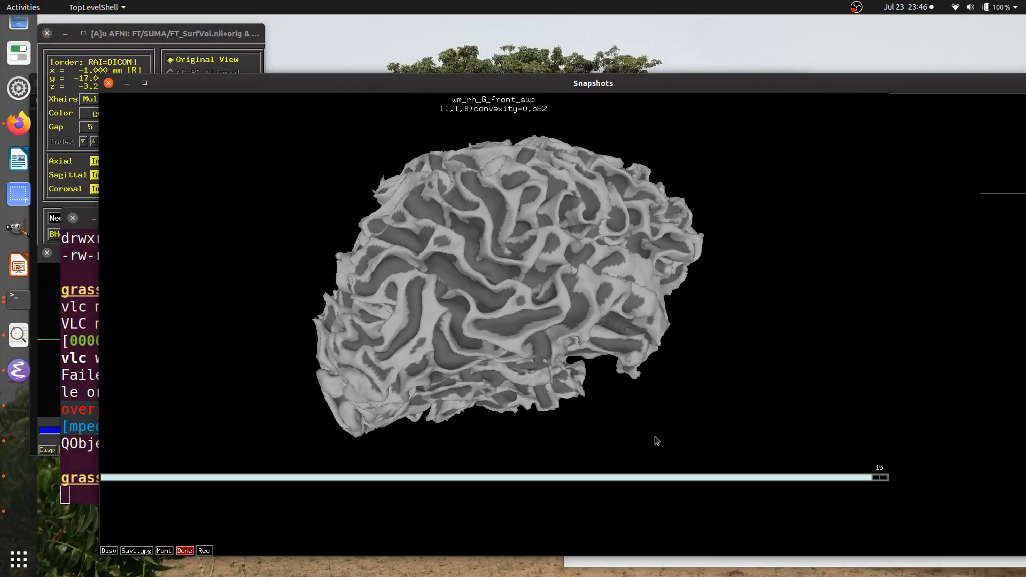
{"action": "left_click_drag", "start_coordinate": [240, 86], "coordinate": [516, 58]}
{"action": "left_click_drag", "start_coordinate": [327, 86], "coordinate": [345, 127]}
{"action": "left_click_drag", "start_coordinate": [348, 199], "coordinate": [939, 212]}
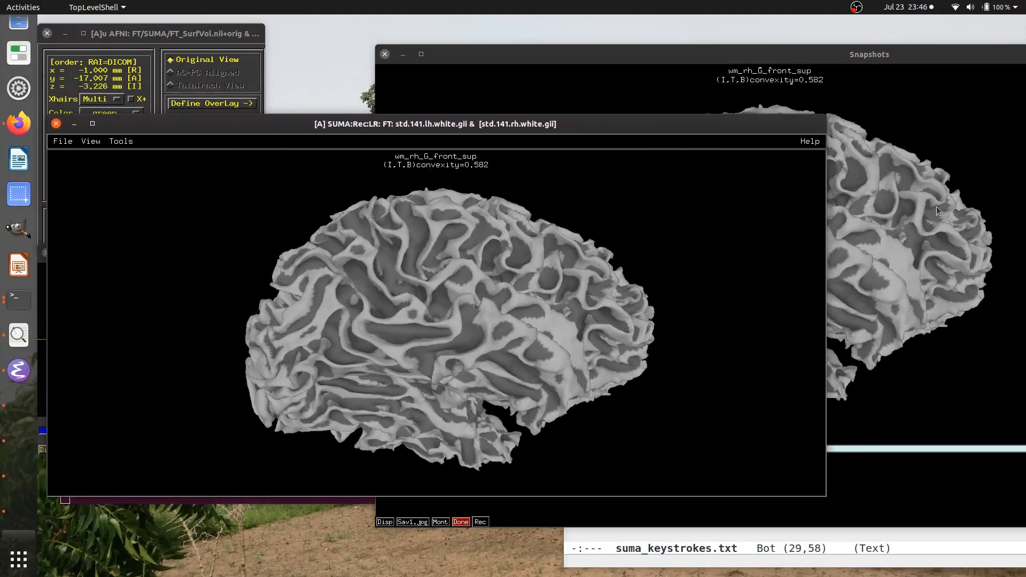
Step: Close the Snapshots window and turn off continuous recording, then move the SUMA viewer aside to uncover the terminal output
{"action": "left_click", "coordinate": [940, 60]}
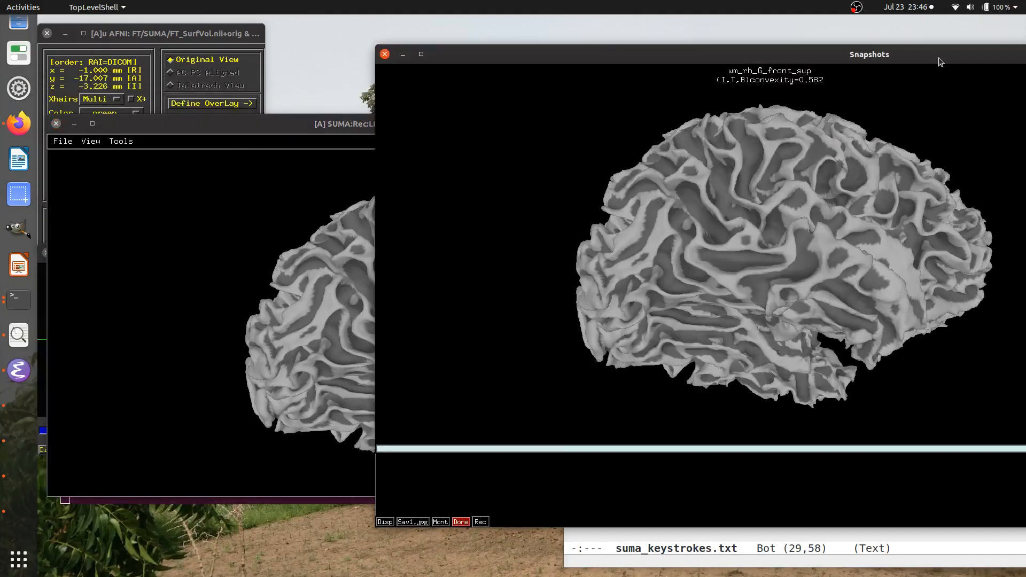
{"action": "left_click", "coordinate": [384, 54]}
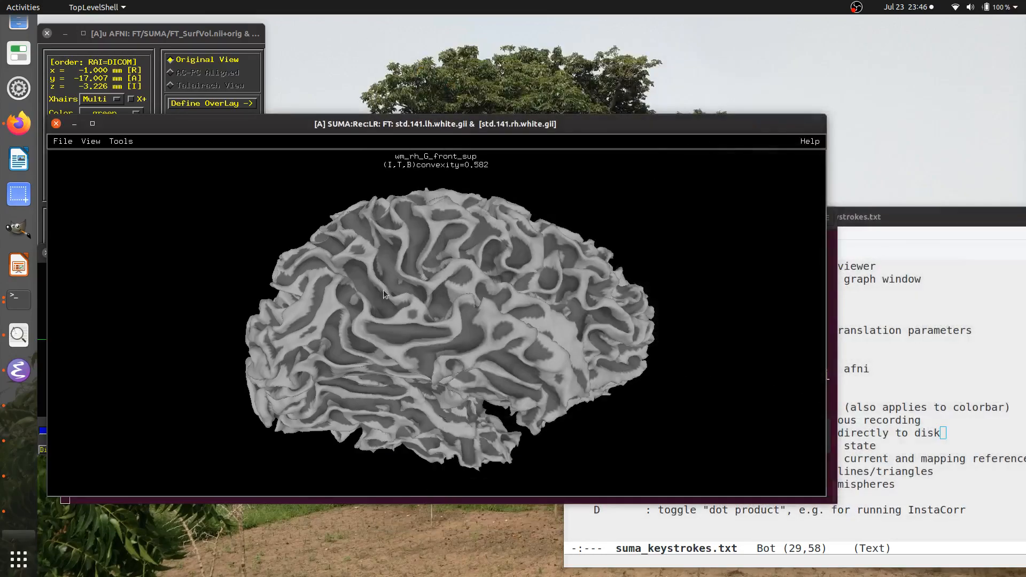
{"action": "key", "text": "shift+r"}
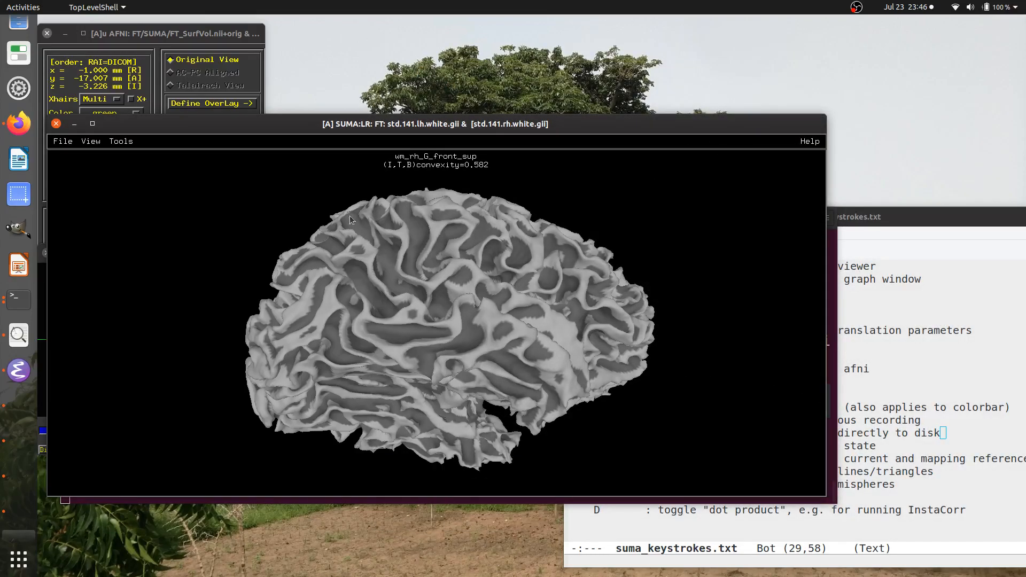
{"action": "left_click_drag", "start_coordinate": [284, 125], "coordinate": [438, 41]}
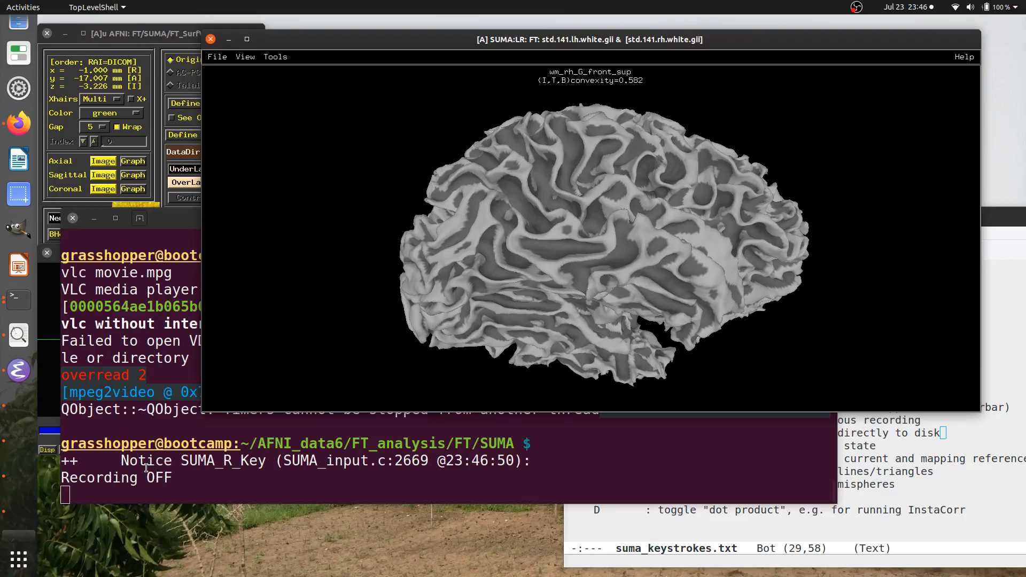
{"action": "left_click_drag", "start_coordinate": [527, 44], "coordinate": [492, 21]}
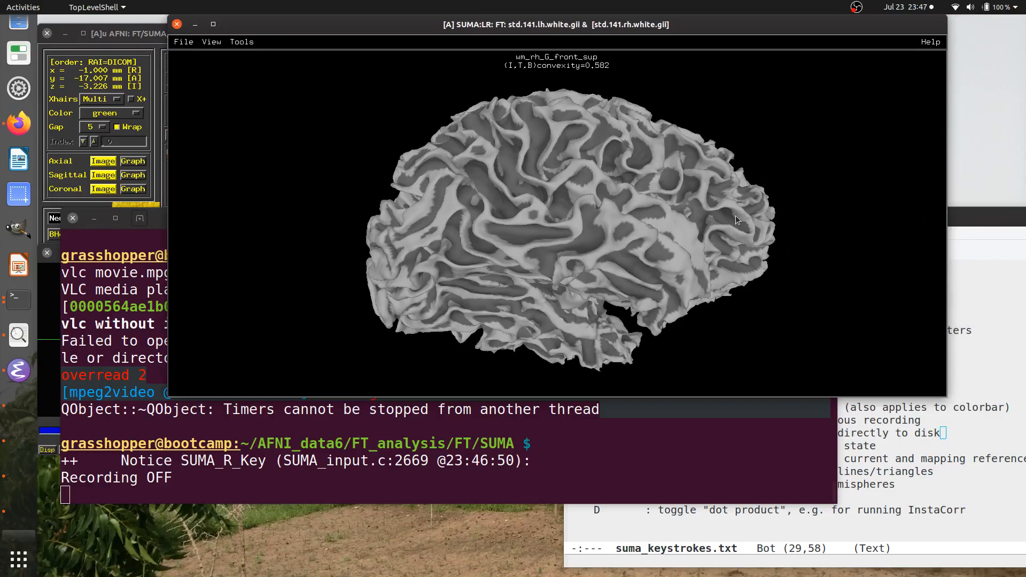
Step: Rotate the brain freely with recording off, then snap the surfaces to the straight front coronal view
{"action": "left_click_drag", "start_coordinate": [736, 219], "coordinate": [441, 250]}
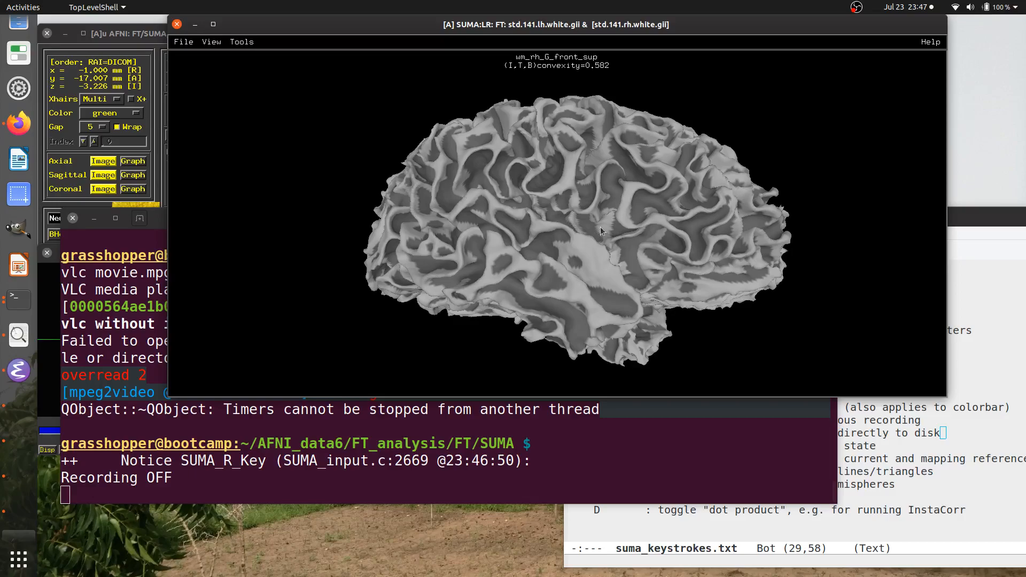
{"action": "left_click_drag", "start_coordinate": [600, 226], "coordinate": [565, 210]}
{"action": "key", "text": "ctrl+shift+Down"}
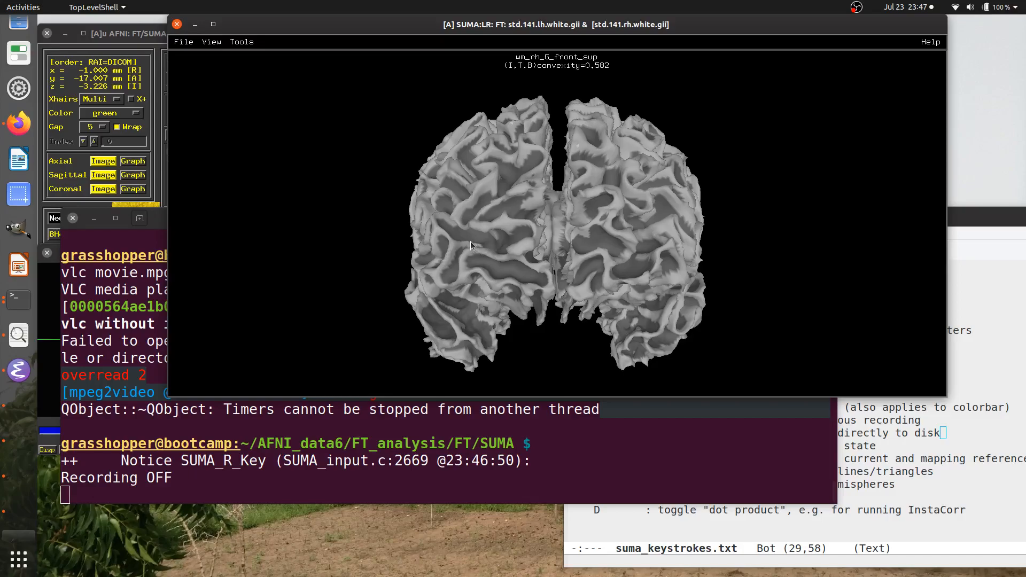
Step: Turn on continuous recording and momentum mode, then start the brain spinning sideways
{"action": "key", "text": "shift+r"}
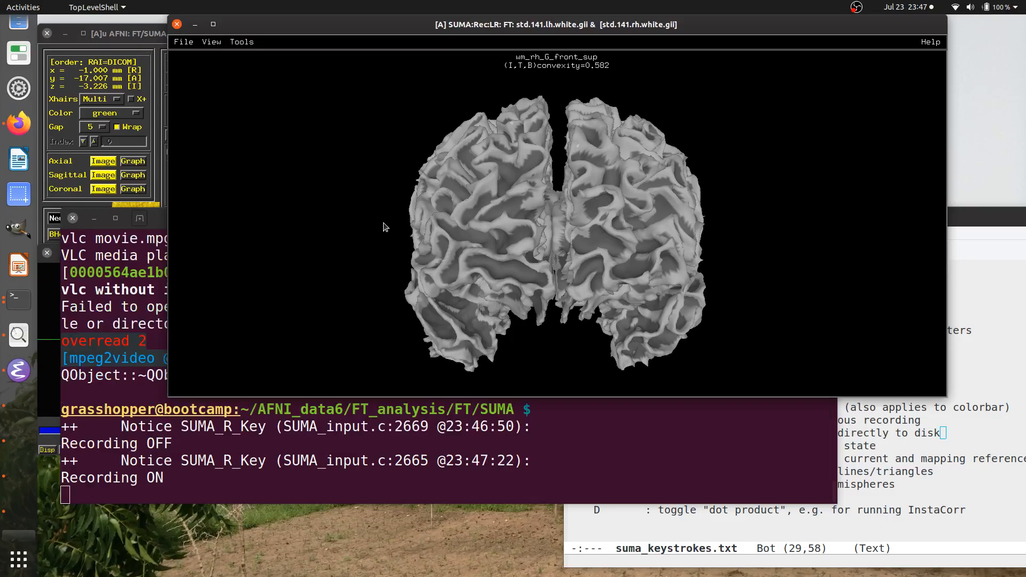
{"action": "key", "text": "m"}
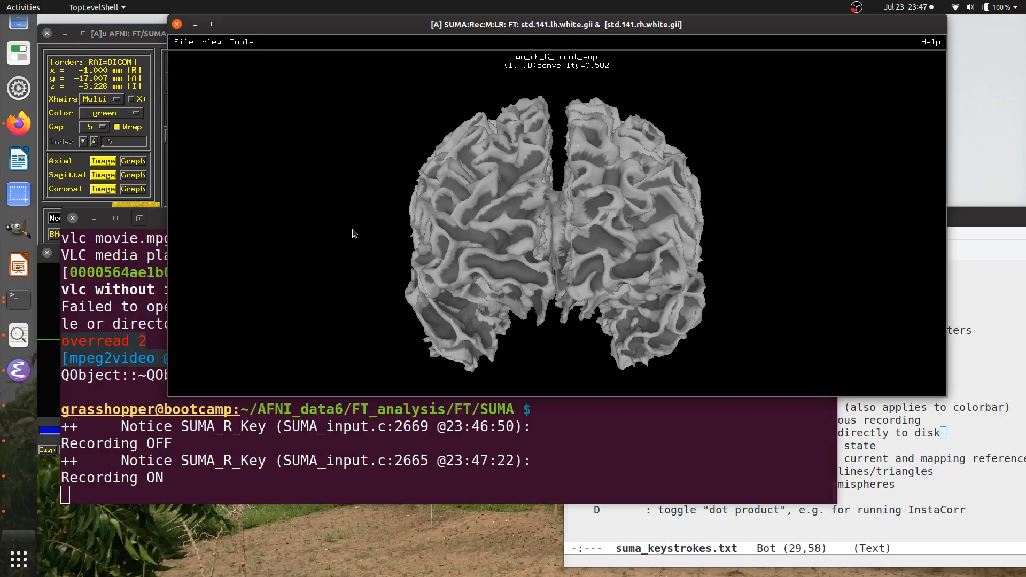
{"action": "key", "text": "Right"}
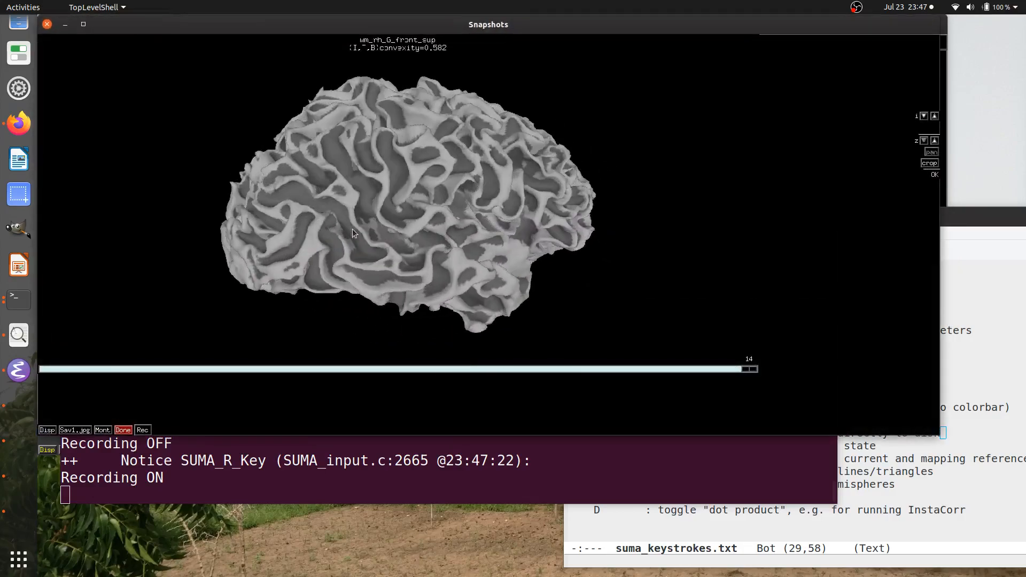
Step: Rearrange the Snapshots window and SUMA viewer while the spinning brain is recorded, then bring the viewer back to the front
{"action": "left_click_drag", "start_coordinate": [201, 26], "coordinate": [677, 18]}
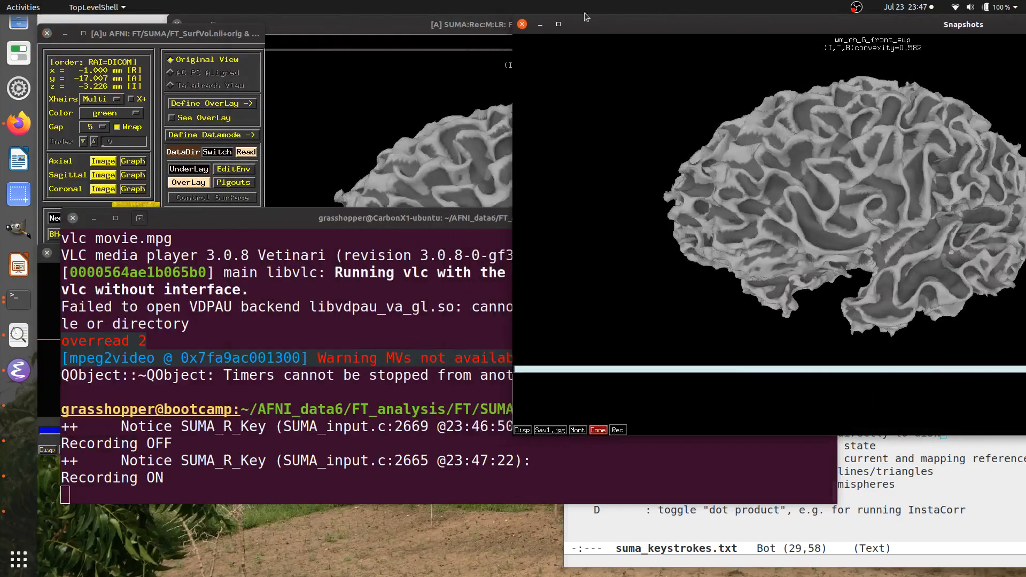
{"action": "left_click_drag", "start_coordinate": [416, 23], "coordinate": [287, 12]}
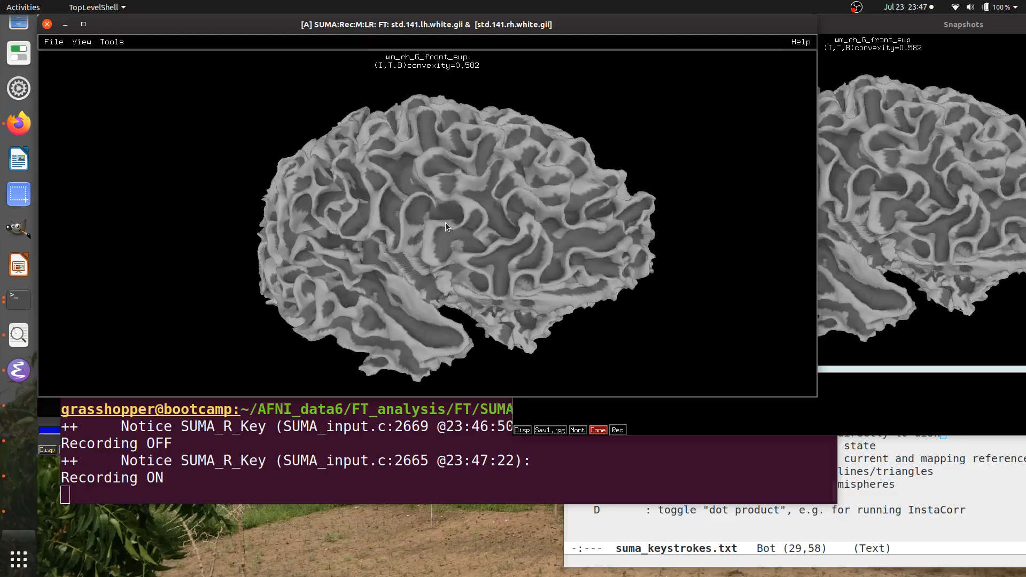
{"action": "left_click_drag", "start_coordinate": [915, 25], "coordinate": [525, 24]}
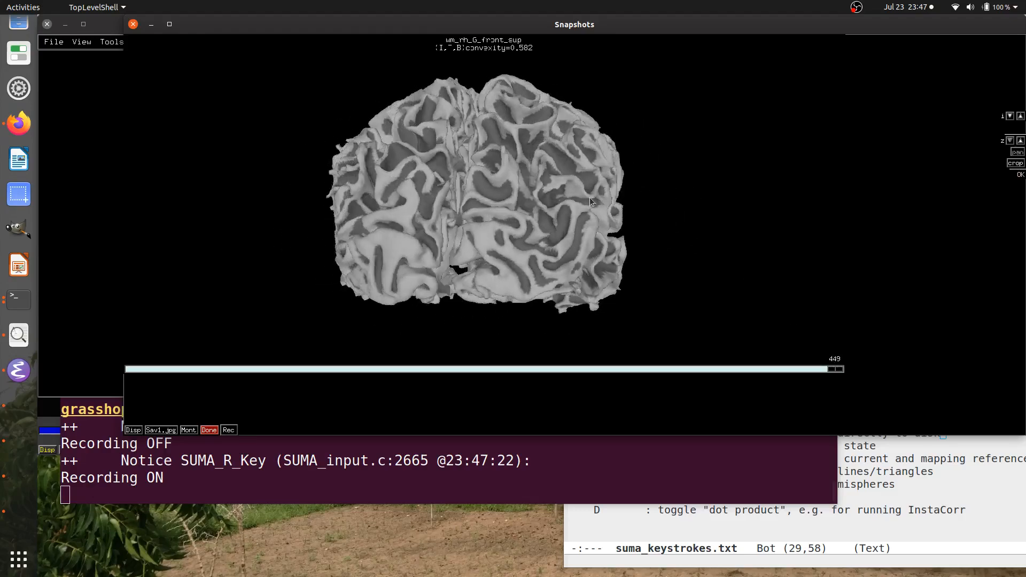
{"action": "left_click", "coordinate": [89, 105]}
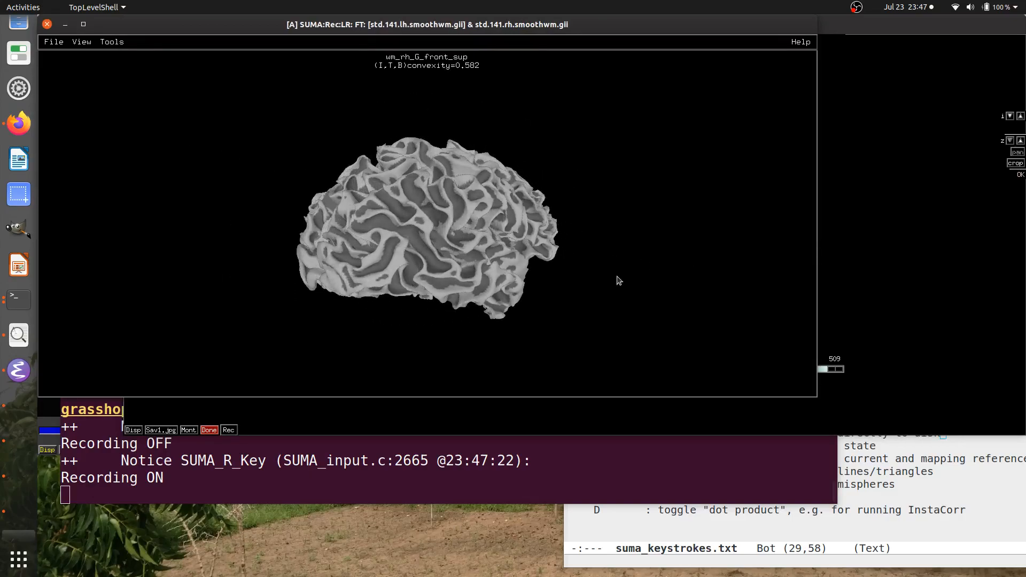
Step: Turn off continuous recording and close the Snapshots window, then move the SUMA viewer aside
{"action": "left_click", "coordinate": [860, 259]}
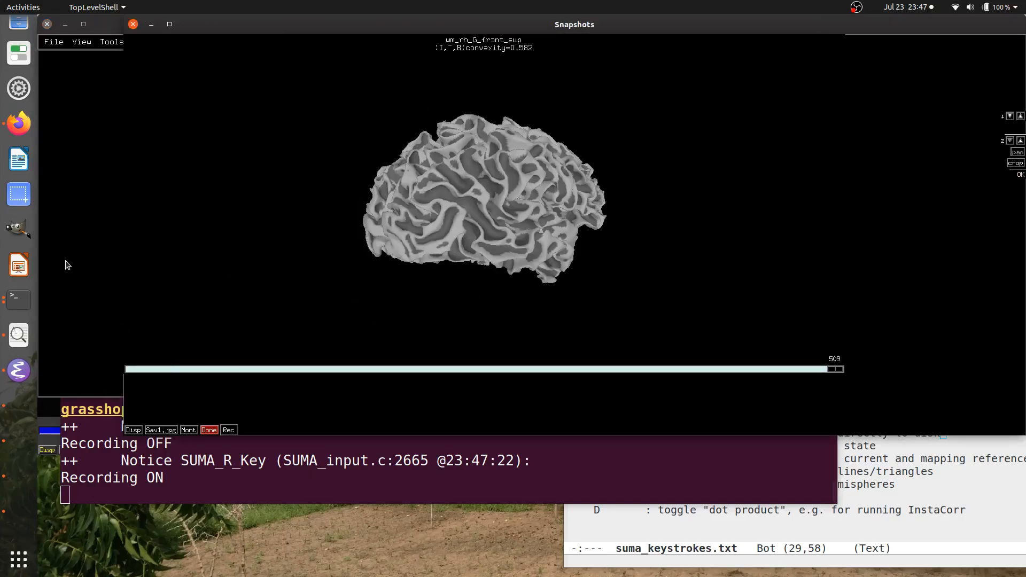
{"action": "left_click", "coordinate": [81, 265]}
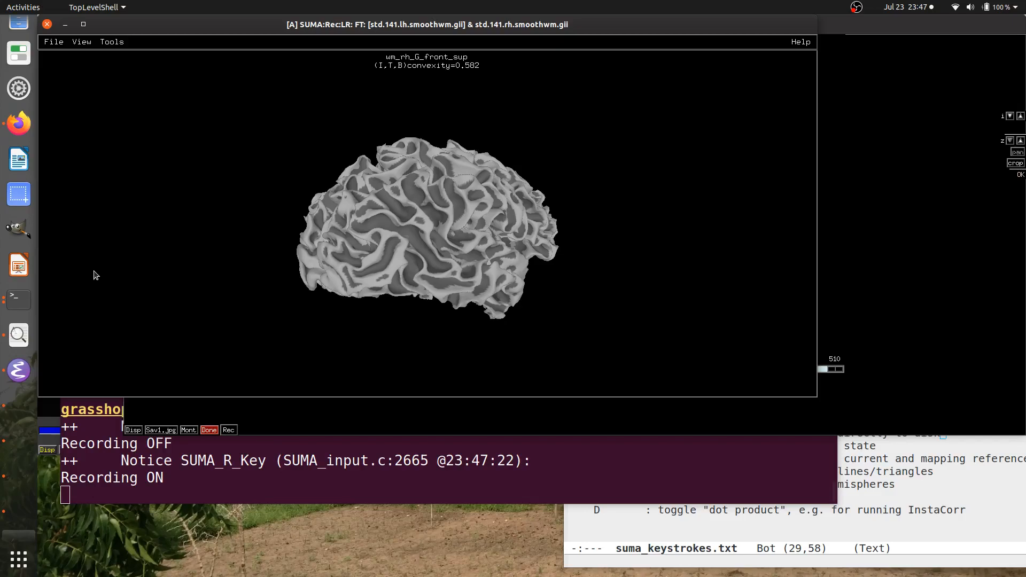
{"action": "key", "text": "shift+r"}
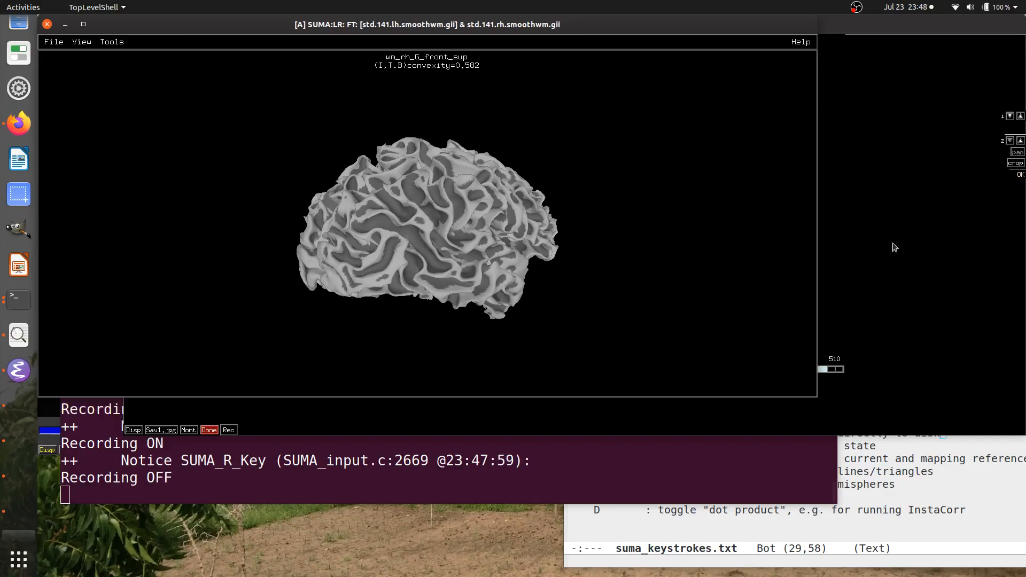
{"action": "left_click", "coordinate": [895, 247]}
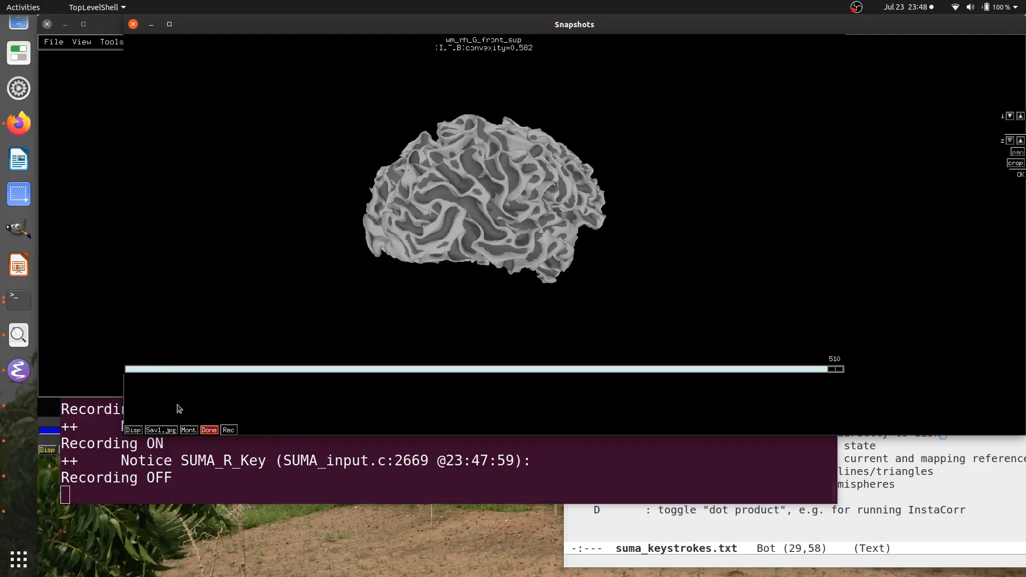
{"action": "left_click", "coordinate": [133, 25]}
{"action": "left_click_drag", "start_coordinate": [390, 26], "coordinate": [544, 23]}
Step: Rotate the brain surfaces freely through several orientations with continuous recording off
{"action": "left_click_drag", "start_coordinate": [354, 264], "coordinate": [633, 248]}
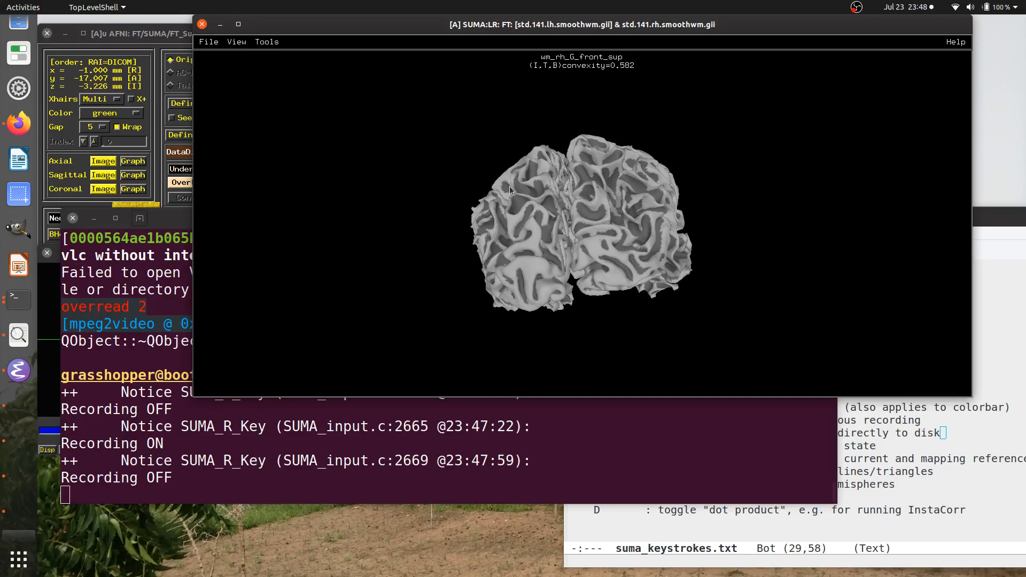
{"action": "left_click_drag", "start_coordinate": [502, 250], "coordinate": [777, 257]}
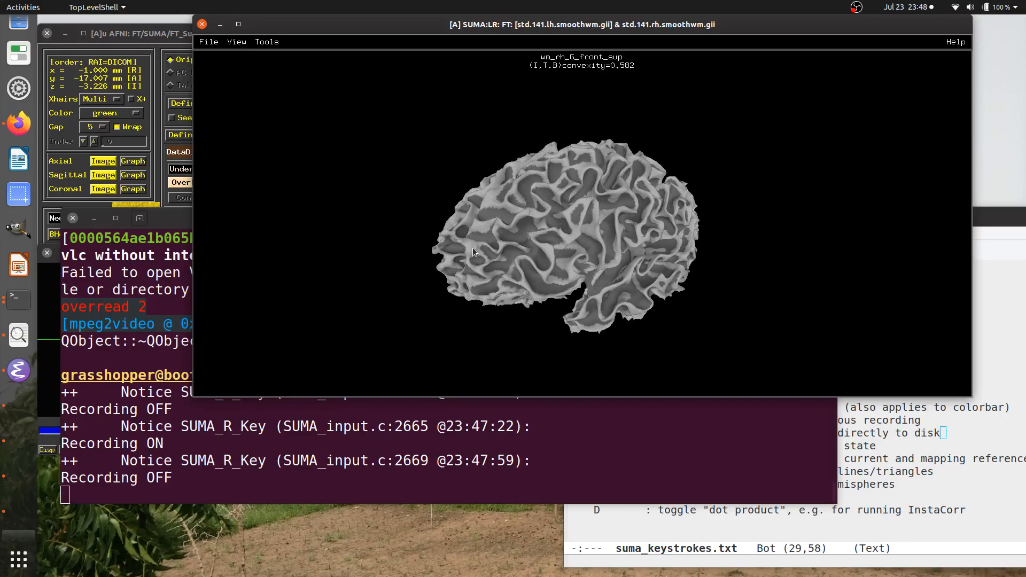
{"action": "left_click_drag", "start_coordinate": [498, 267], "coordinate": [601, 170]}
Step: Review the window-opening shortcuts in the suma_keystrokes.txt notes, then return to the SUMA viewer and move it back
{"action": "left_click_drag", "start_coordinate": [992, 219], "coordinate": [922, 72]}
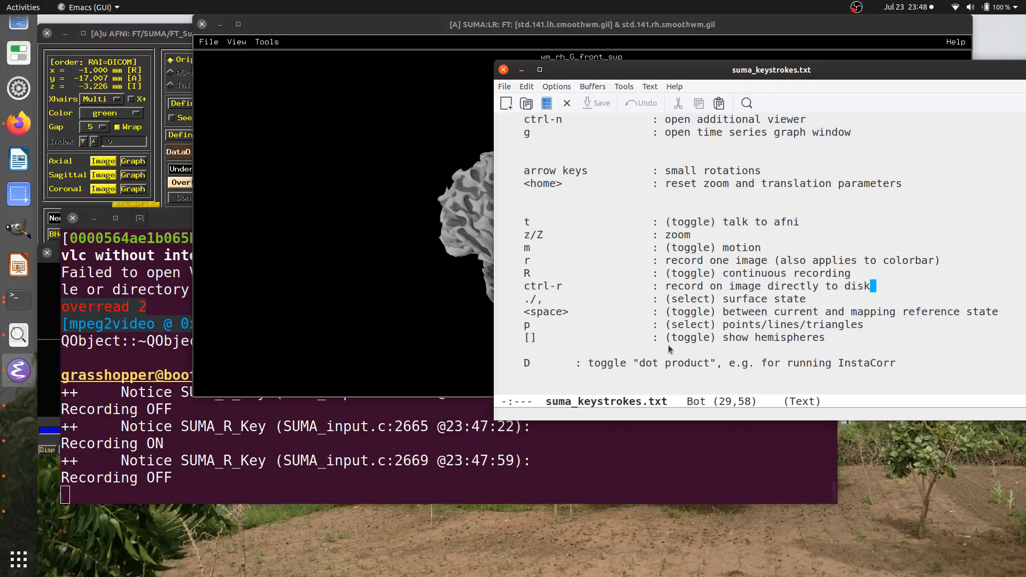
{"action": "scroll", "coordinate": [668, 348], "scroll_direction": "up", "scroll_amount": 2}
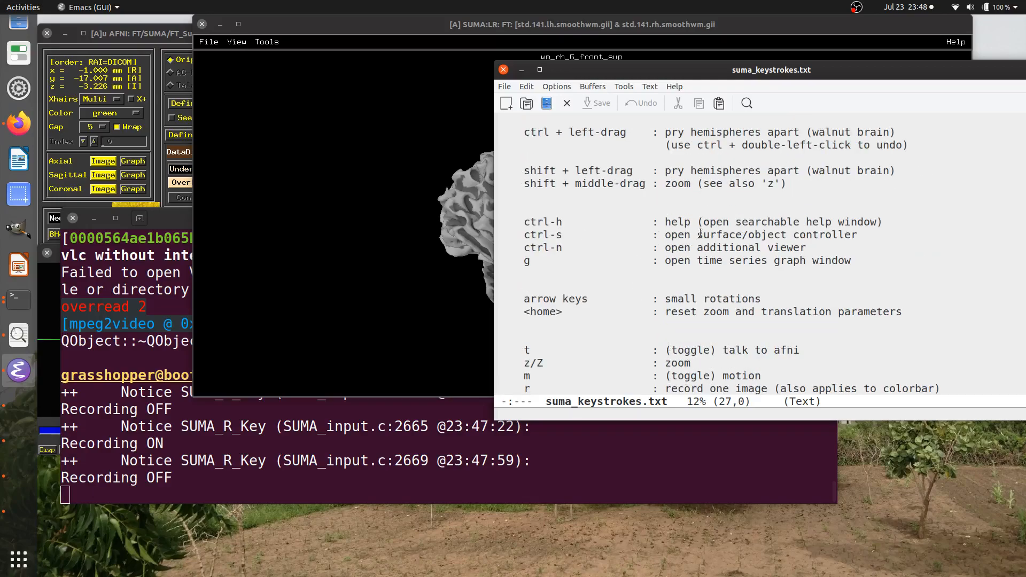
{"action": "left_click_drag", "start_coordinate": [402, 17], "coordinate": [247, 16]}
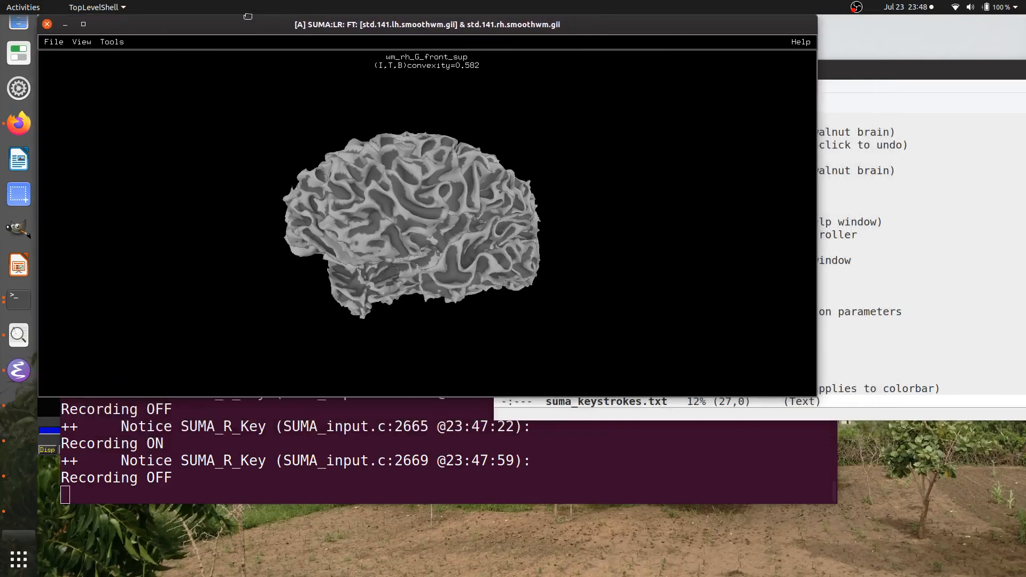
Step: Open the surface controller for std.141.lh.smoothwm.gii and reposition it alongside the brain viewer
{"action": "left_click", "coordinate": [80, 41]}
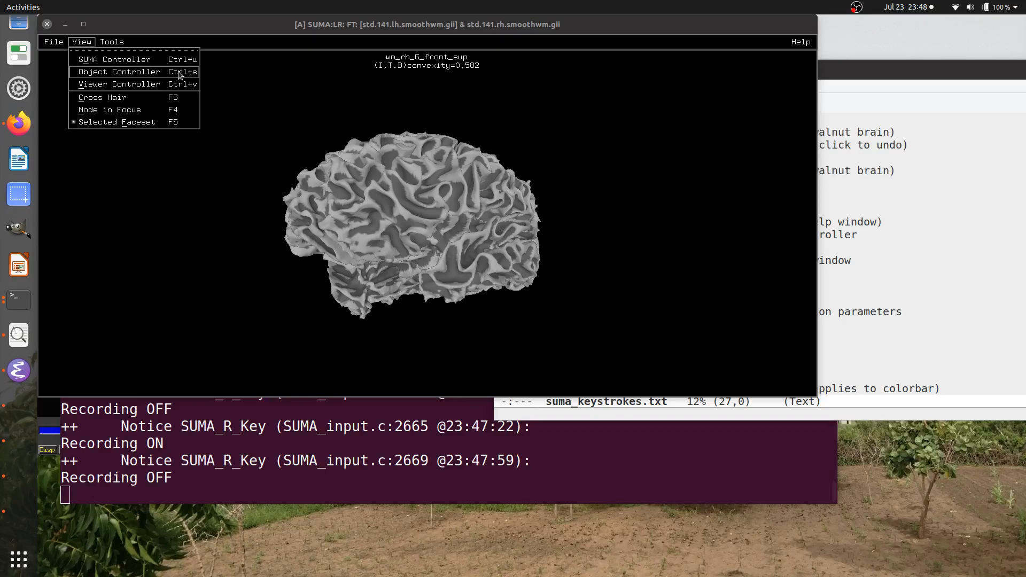
{"action": "left_click", "coordinate": [92, 73]}
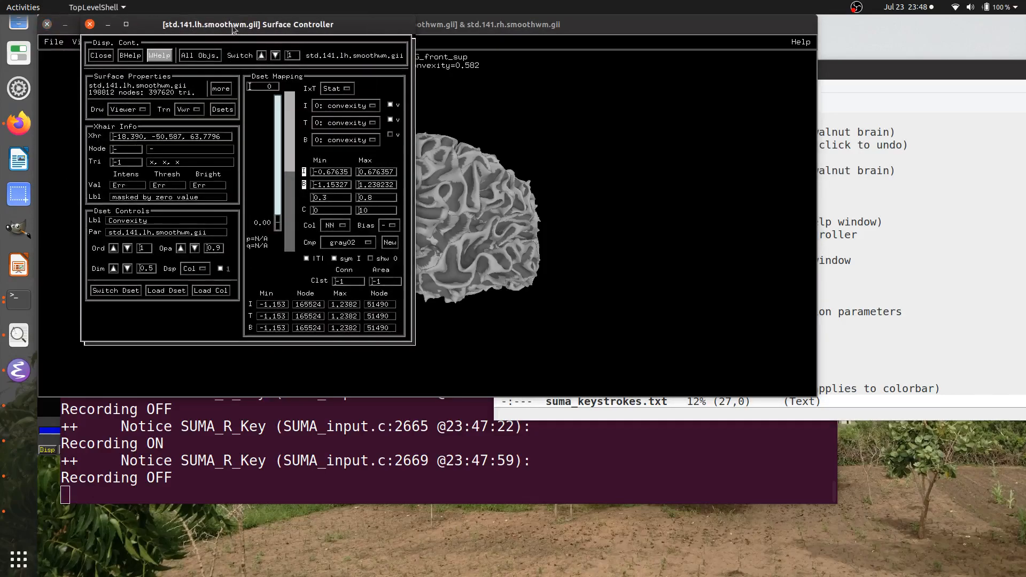
{"action": "left_click_drag", "start_coordinate": [233, 29], "coordinate": [801, 33]}
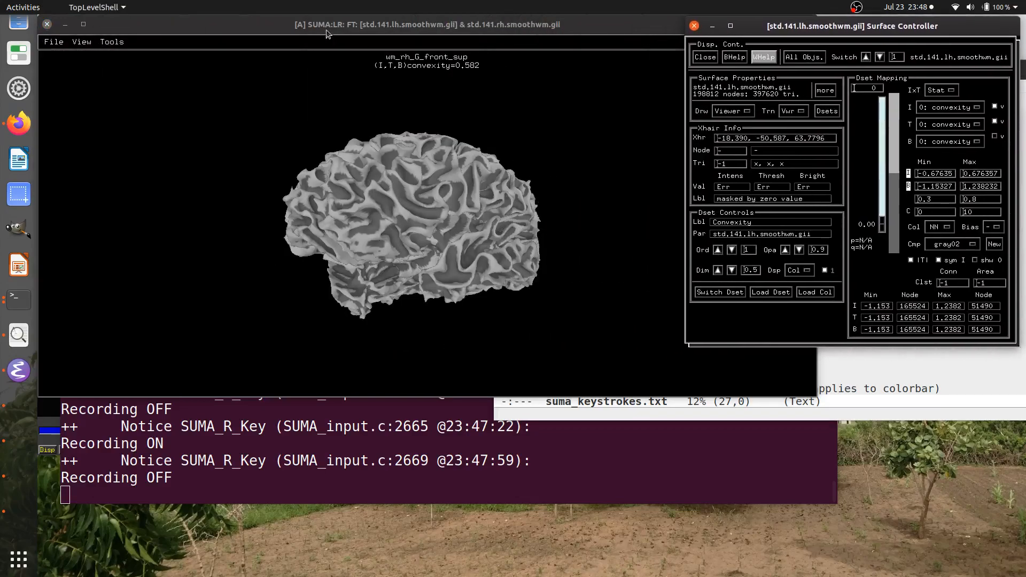
{"action": "left_click_drag", "start_coordinate": [328, 34], "coordinate": [363, 160]}
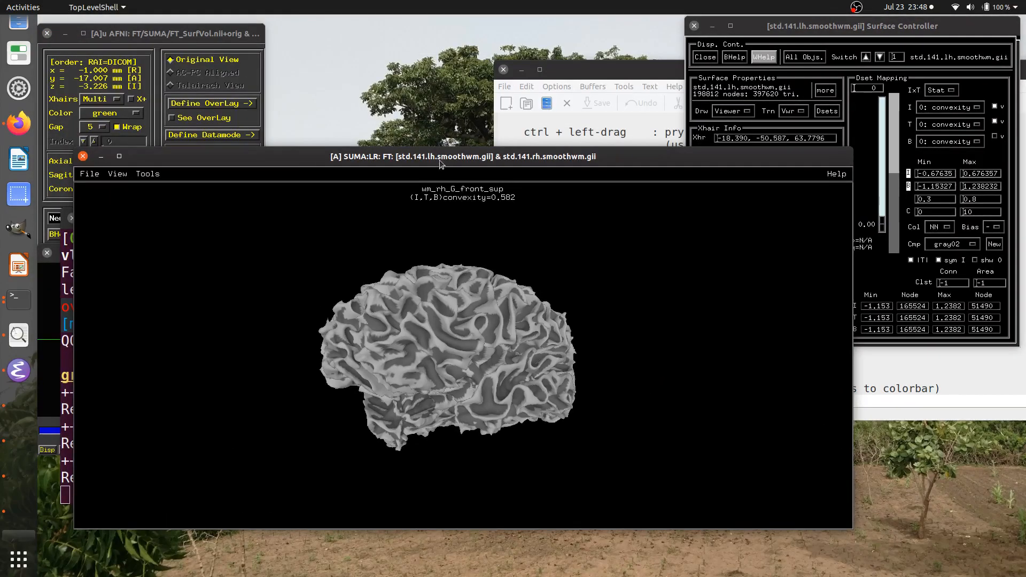
{"action": "left_click_drag", "start_coordinate": [440, 162], "coordinate": [405, 30]}
{"action": "left_click_drag", "start_coordinate": [906, 27], "coordinate": [828, 26]}
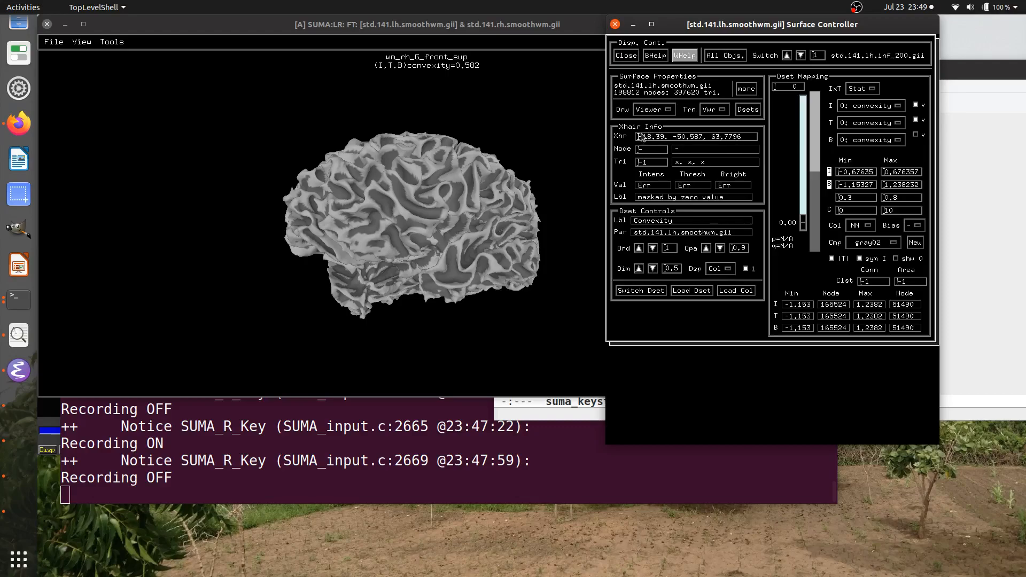
Step: Rotate the brain to show both hemispheres, then narrow the SUMA viewer and place the surface controller beside it
{"action": "left_click_drag", "start_coordinate": [315, 184], "coordinate": [566, 292]}
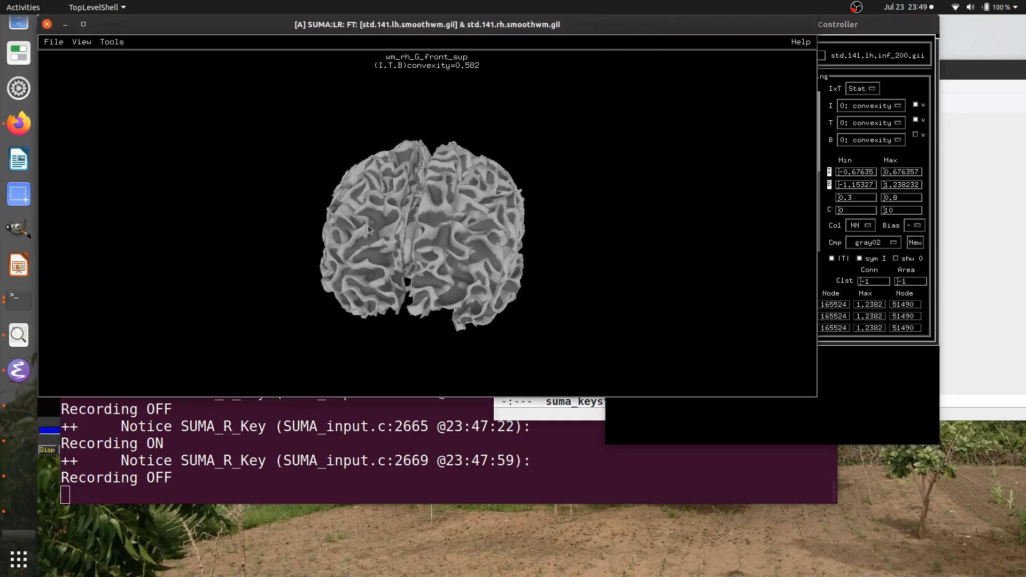
{"action": "left_click_drag", "start_coordinate": [866, 33], "coordinate": [972, 33]}
{"action": "left_click", "coordinate": [682, 120]}
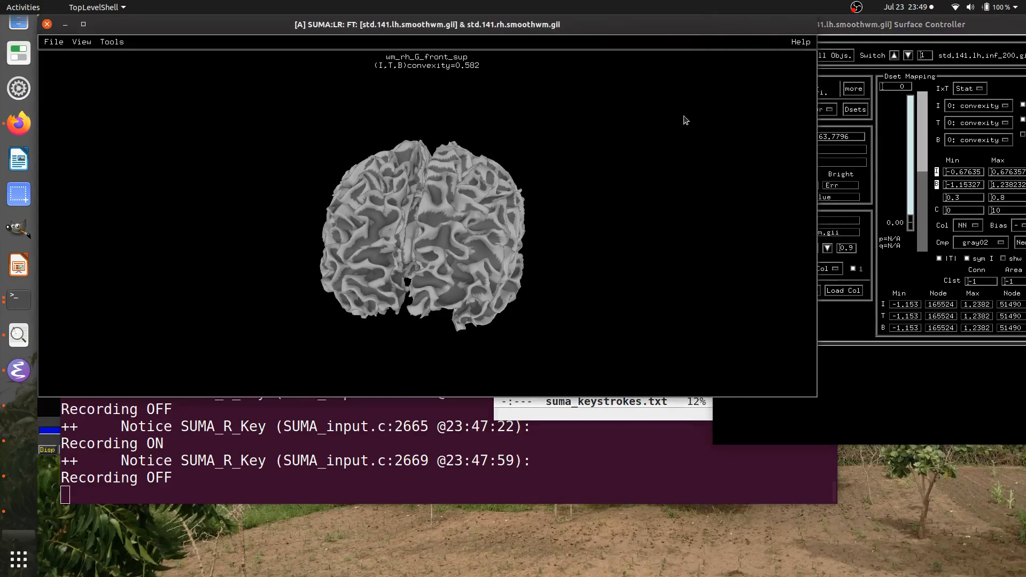
{"action": "left_click_drag", "start_coordinate": [806, 169], "coordinate": [640, 170]}
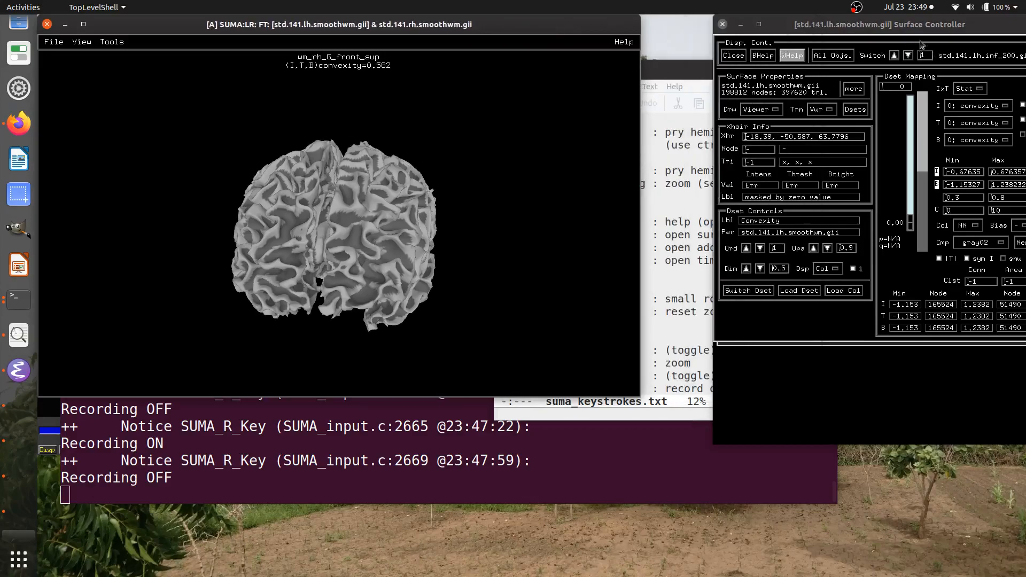
{"action": "left_click_drag", "start_coordinate": [914, 24], "coordinate": [865, 24]}
Step: Select a location on the left frontal surface, zoom in on it, and render the surfaces as points
{"action": "right_click_drag", "start_coordinate": [332, 201], "coordinate": [374, 195]}
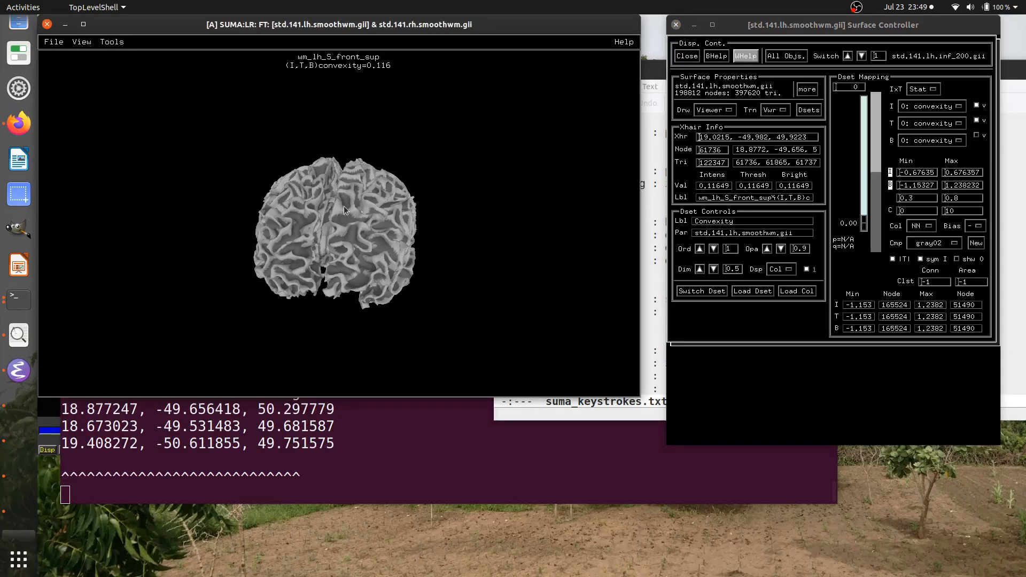
{"action": "scroll", "coordinate": [344, 206], "scroll_direction": "up", "scroll_amount": 8}
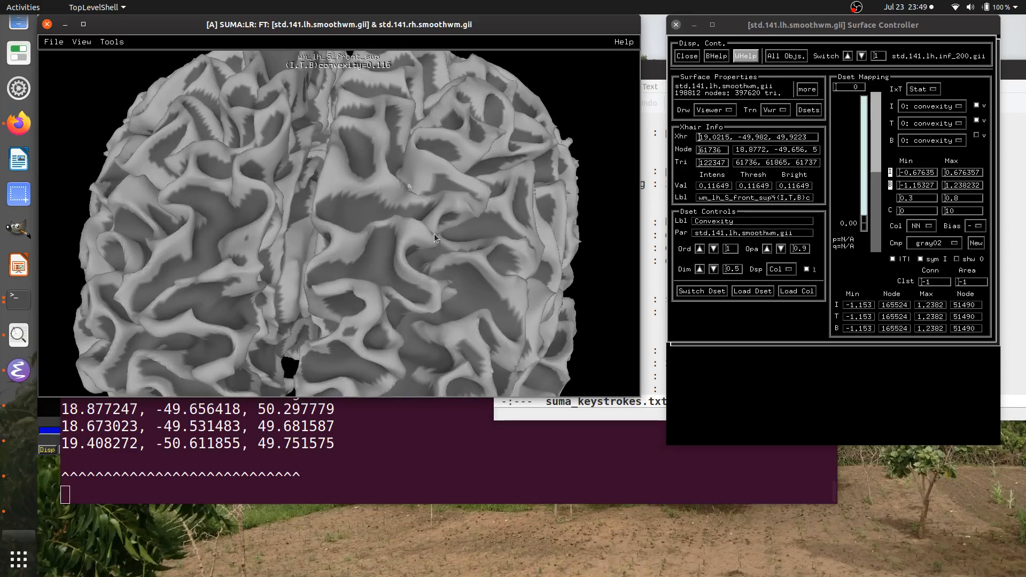
{"action": "key", "text": "p"}
{"action": "key", "text": "p"}
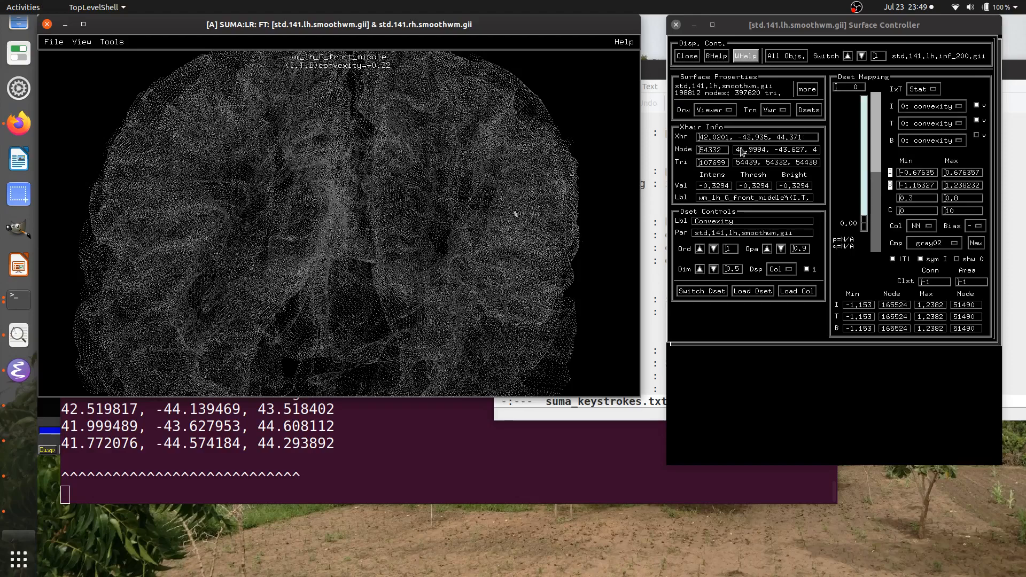
Step: Examine the selected node's coordinates and its triangle's node numbers in the surface controller's crosshair information
{"action": "left_click_drag", "start_coordinate": [739, 152], "coordinate": [783, 153]}
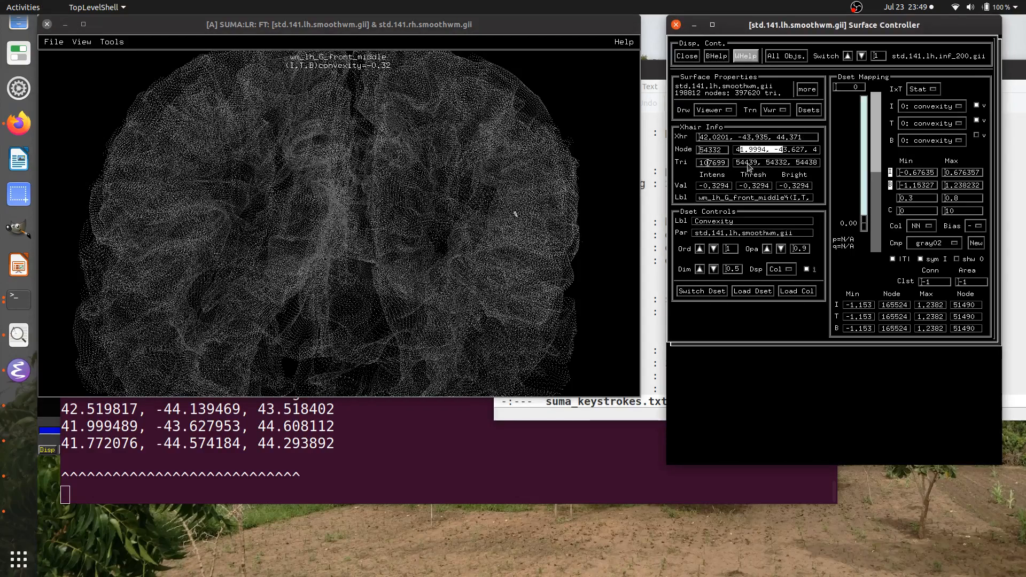
{"action": "left_click_drag", "start_coordinate": [748, 166], "coordinate": [799, 166]}
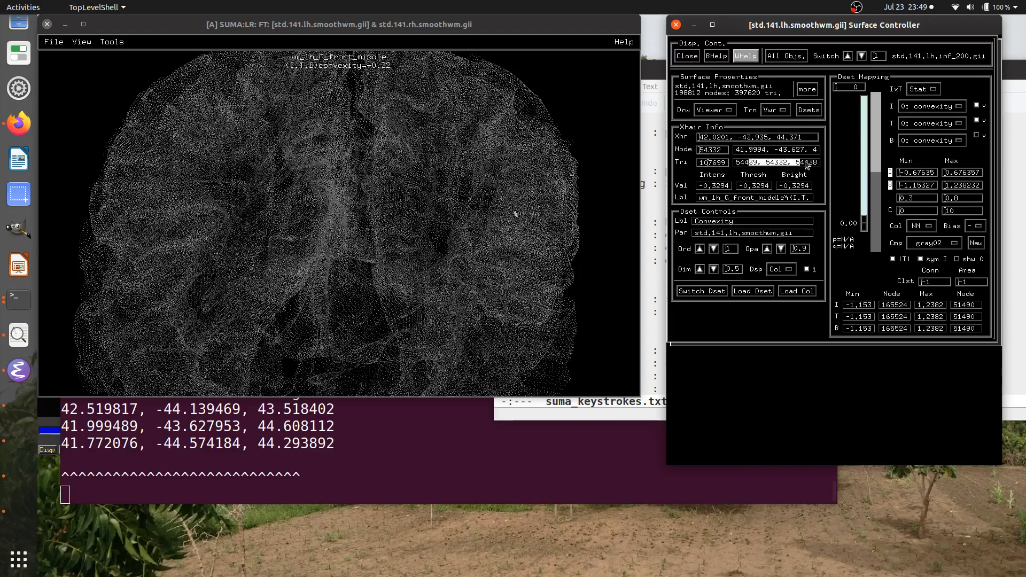
{"action": "left_click", "coordinate": [744, 166]}
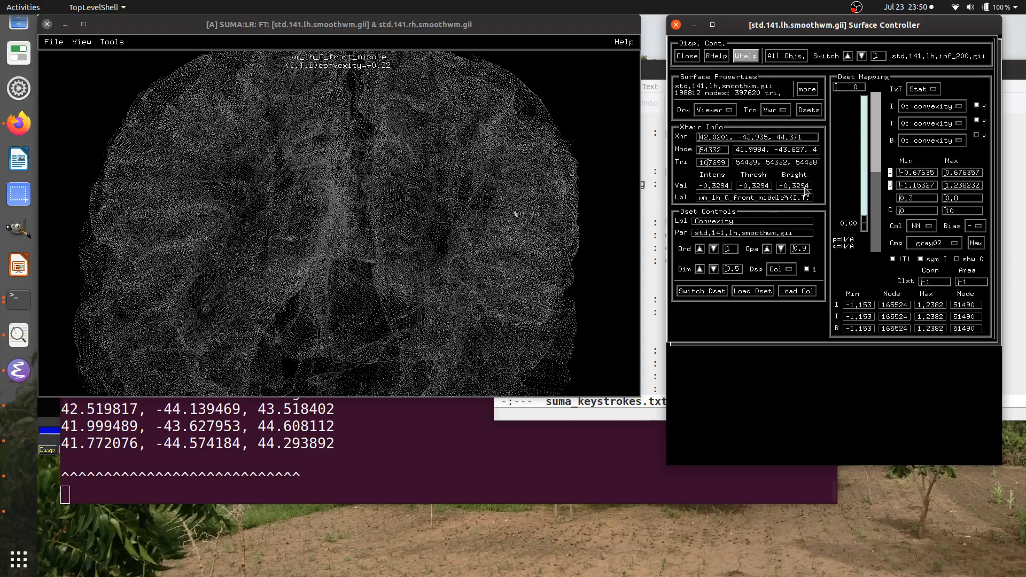
{"action": "mouse_move", "coordinate": [775, 25]}
{"action": "left_mouse_down"}
{"action": "mouse_move", "coordinate": [765, 24]}
{"action": "mouse_move", "coordinate": [787, 24]}
{"action": "left_mouse_up"}
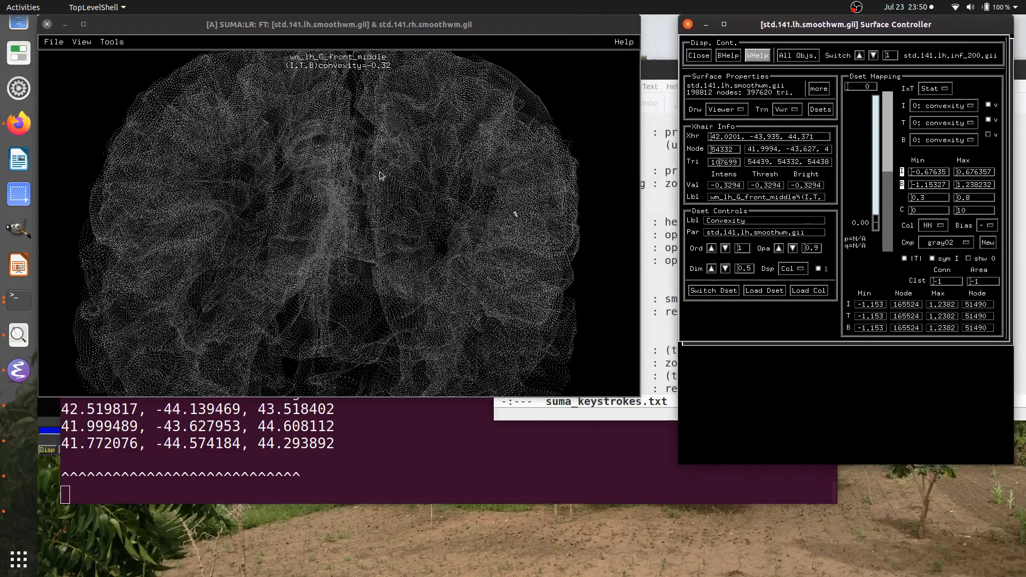
Step: Cycle the surface rendering from points back to filled triangles, then rotate the brain to view its side
{"action": "left_click", "coordinate": [420, 122]}
{"action": "key", "text": "p"}
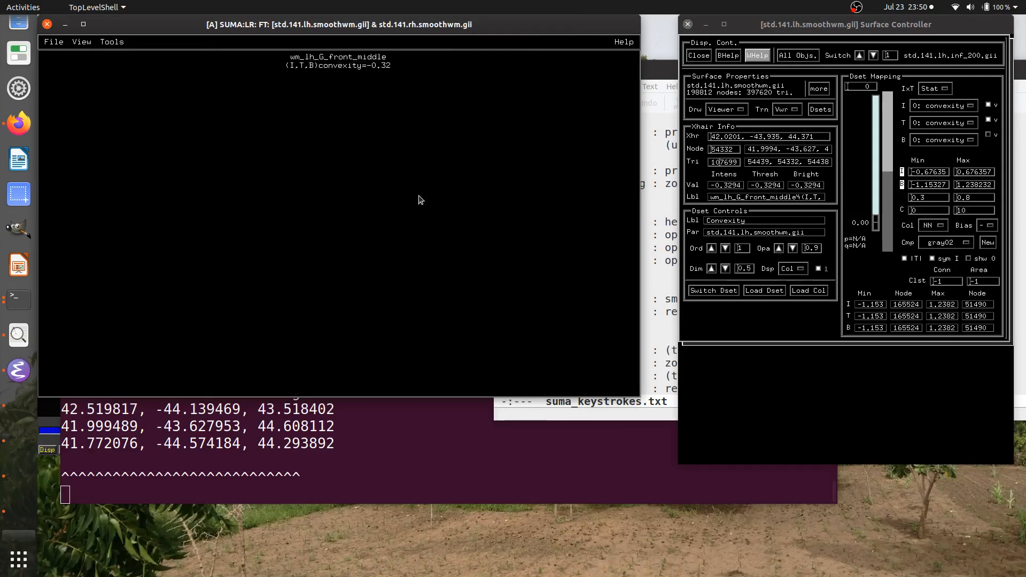
{"action": "scroll", "coordinate": [424, 219], "scroll_direction": "down", "scroll_amount": 6}
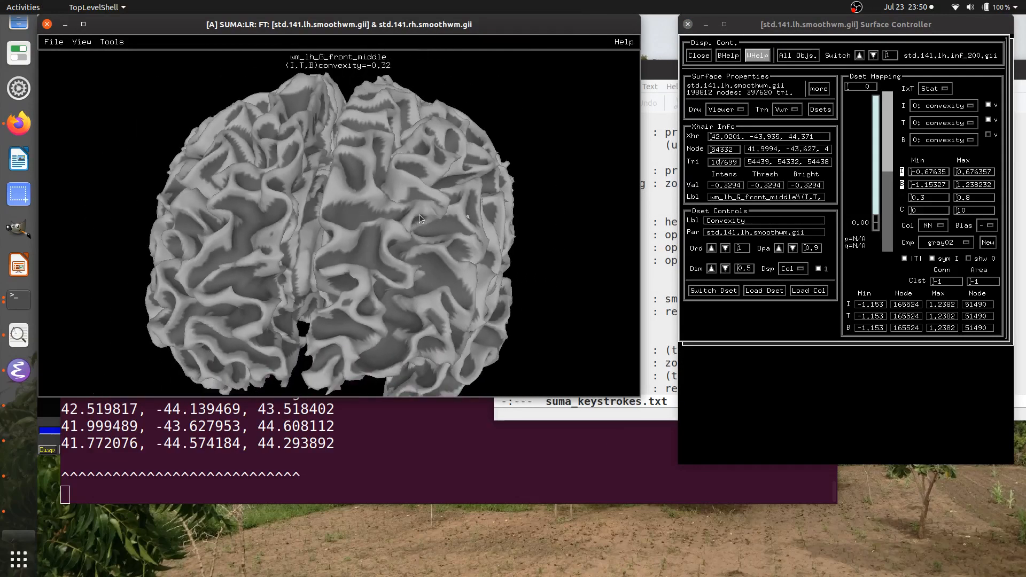
{"action": "left_click_drag", "start_coordinate": [355, 259], "coordinate": [224, 214]}
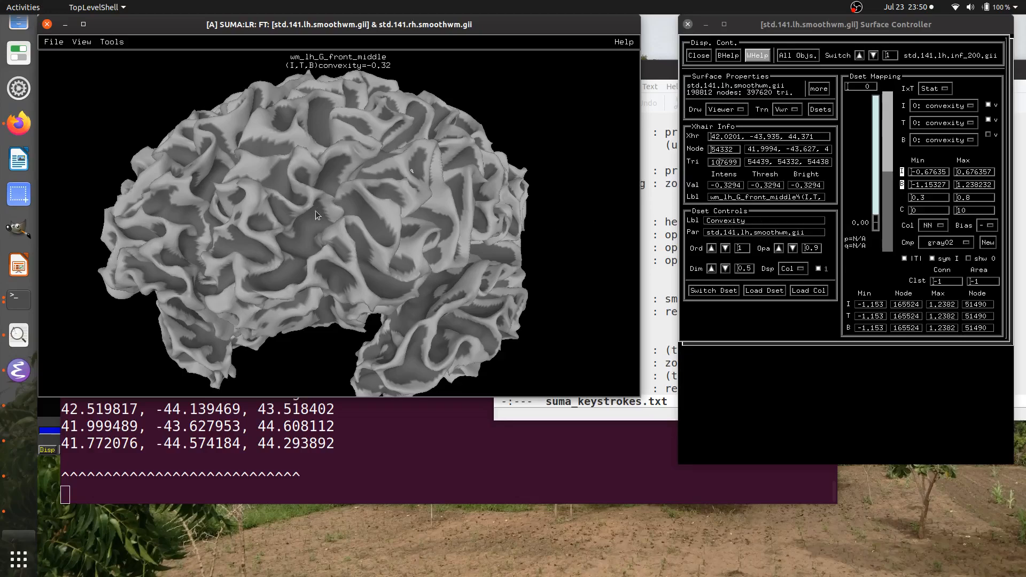
{"action": "left_click_drag", "start_coordinate": [316, 210], "coordinate": [374, 213]}
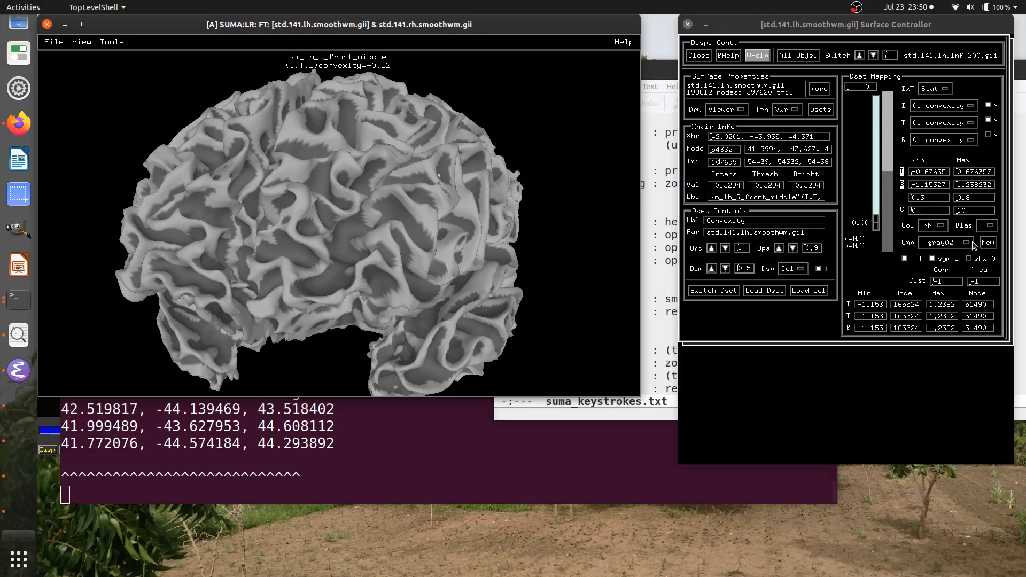
Step: Switch the left hemisphere's convexity color map to gray20, then rotate the brain and move the color map list aside
{"action": "left_click", "coordinate": [944, 243]}
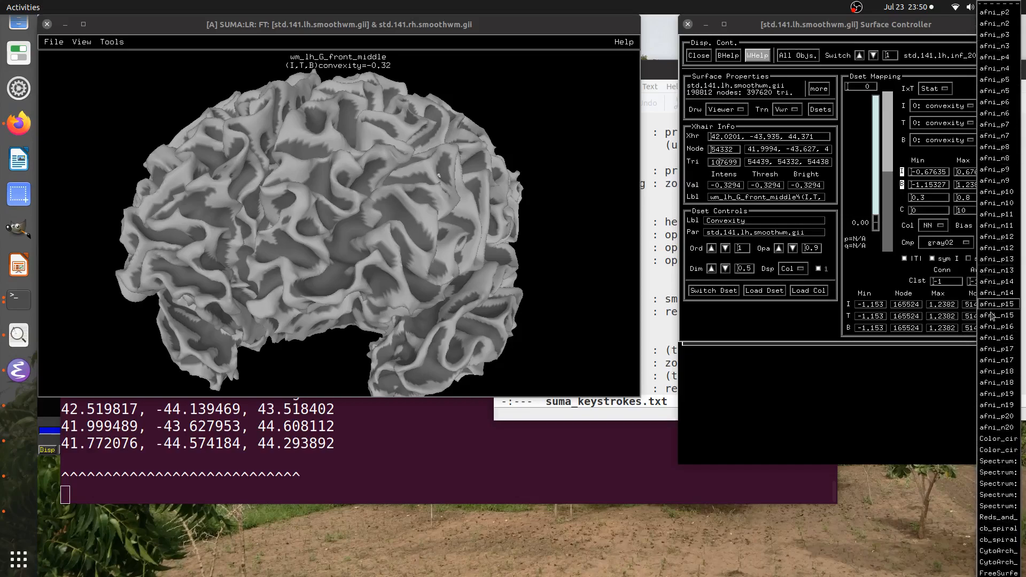
{"action": "left_click", "coordinate": [879, 270]}
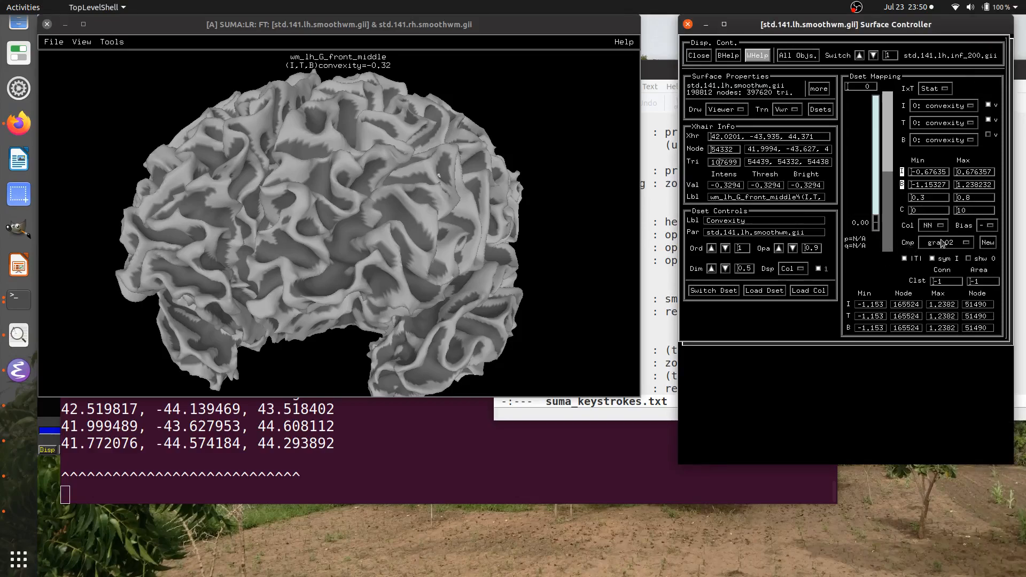
{"action": "right_click", "coordinate": [906, 245]}
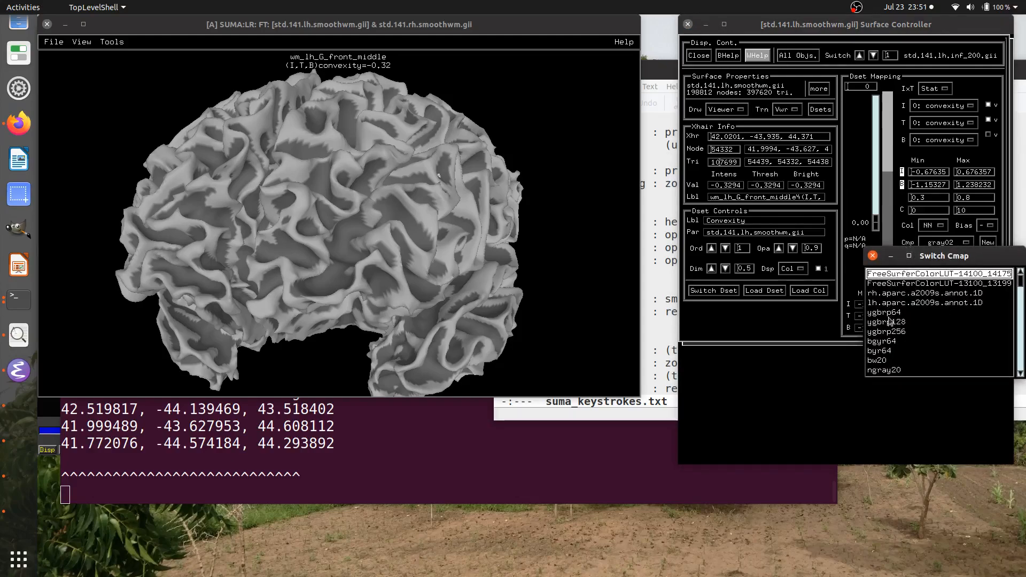
{"action": "left_click_drag", "start_coordinate": [1022, 279], "coordinate": [1020, 287]}
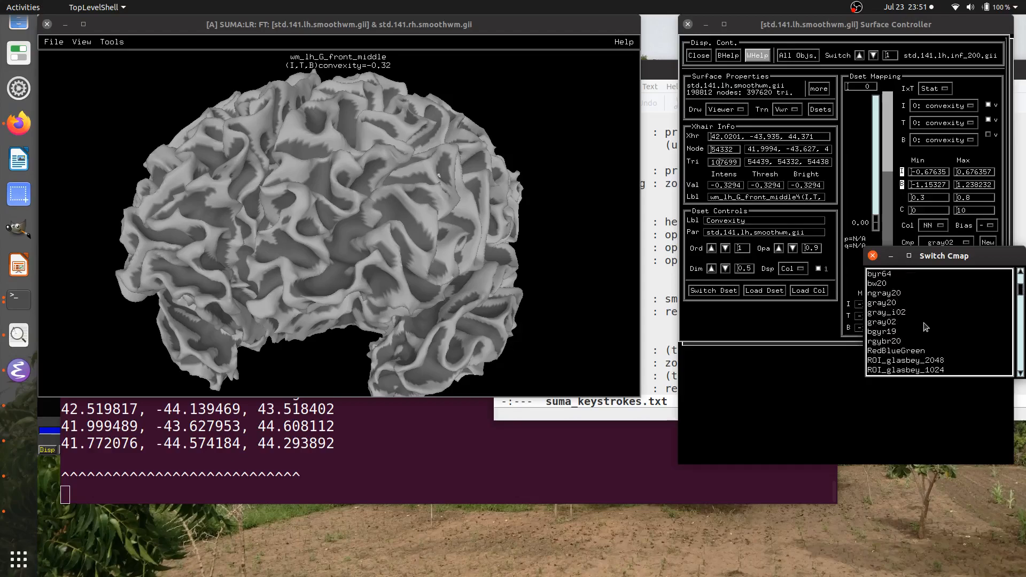
{"action": "left_click", "coordinate": [885, 302]}
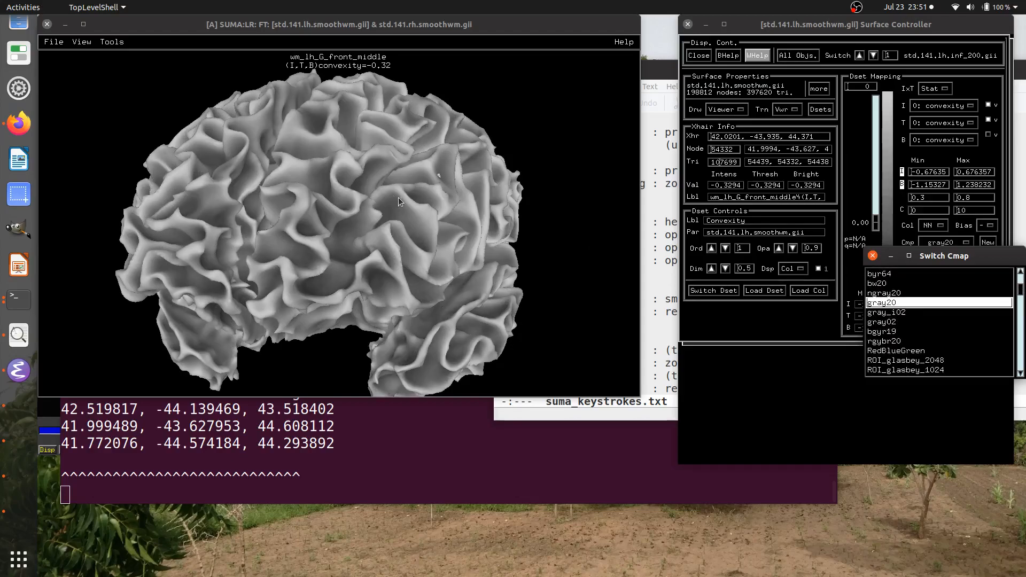
{"action": "left_click_drag", "start_coordinate": [398, 201], "coordinate": [567, 199]}
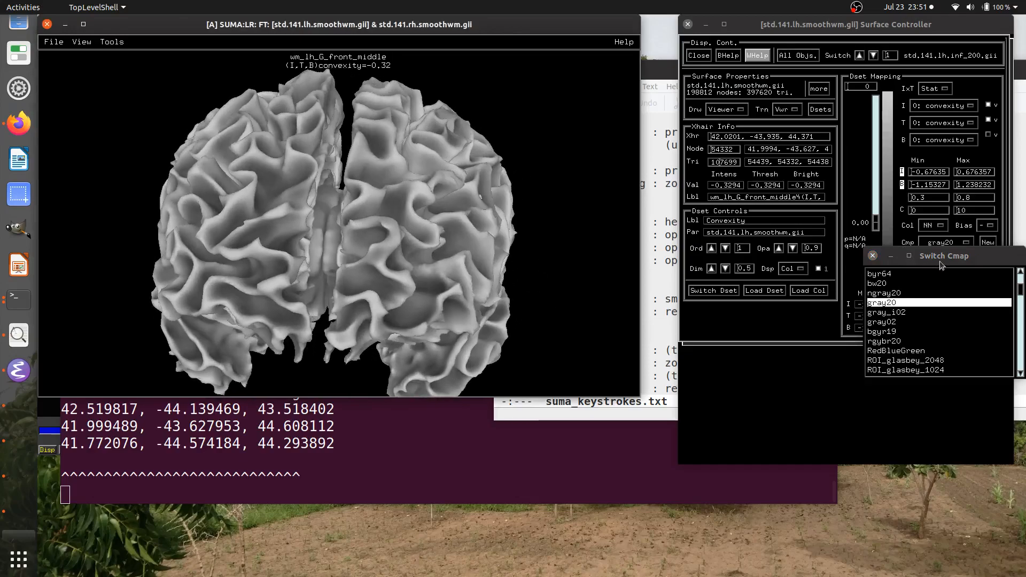
{"action": "left_click_drag", "start_coordinate": [940, 264], "coordinate": [900, 304]}
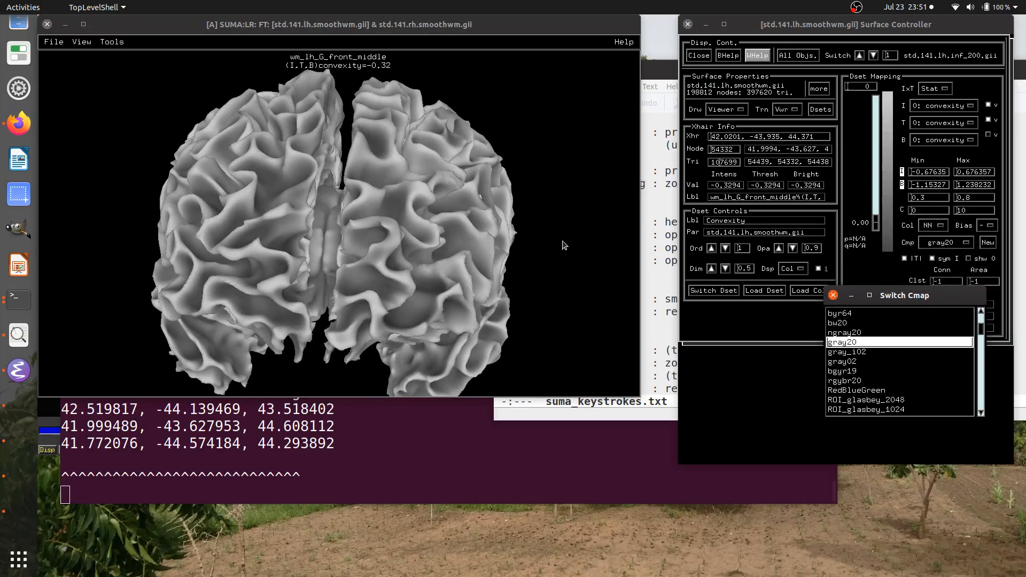
Step: Rotate the brain to a side view and apply the green_monochrome color map followed by red_monochrome
{"action": "left_click_drag", "start_coordinate": [558, 246], "coordinate": [538, 228]}
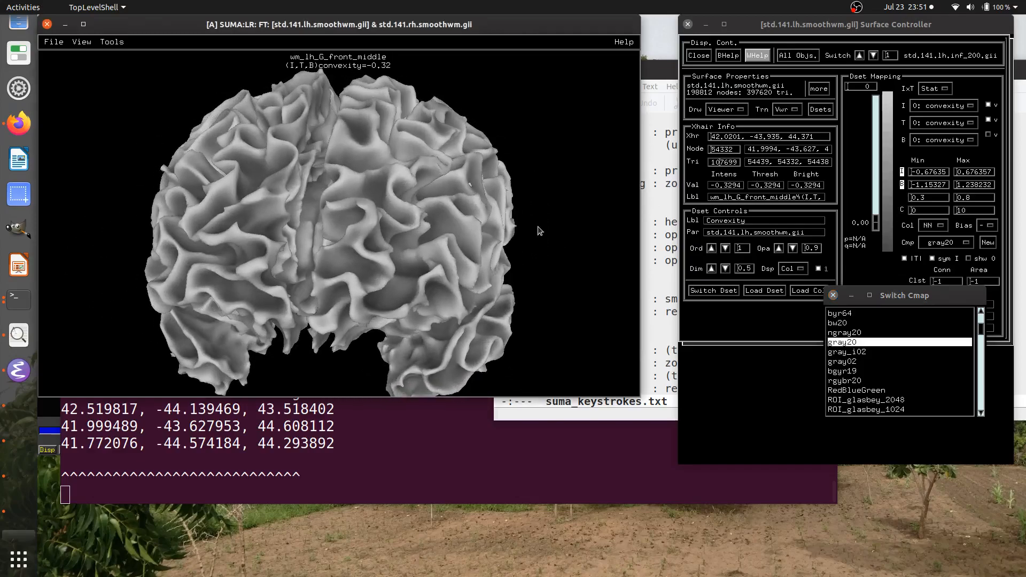
{"action": "left_click_drag", "start_coordinate": [227, 255], "coordinate": [383, 250]}
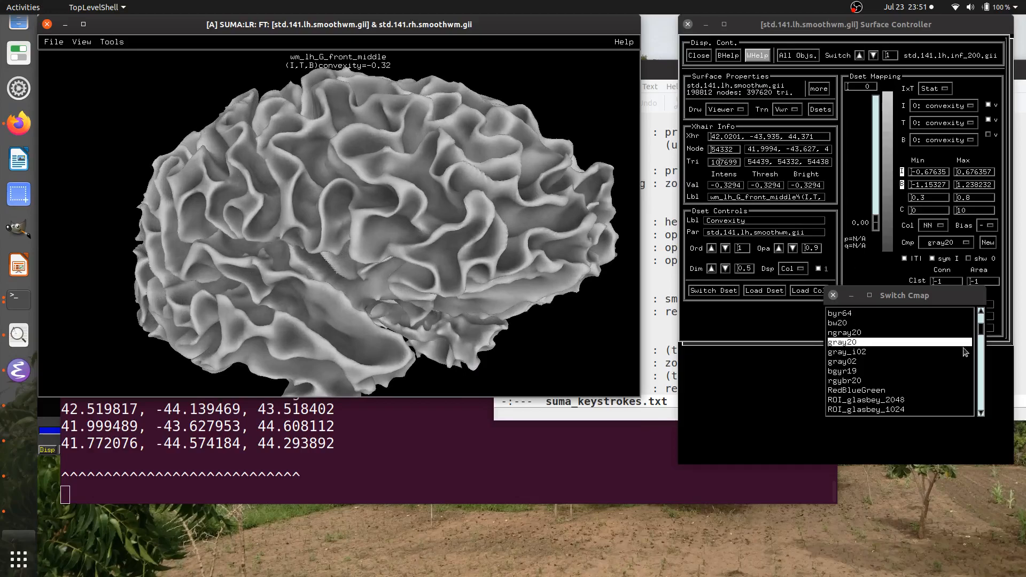
{"action": "left_click", "coordinate": [980, 347]}
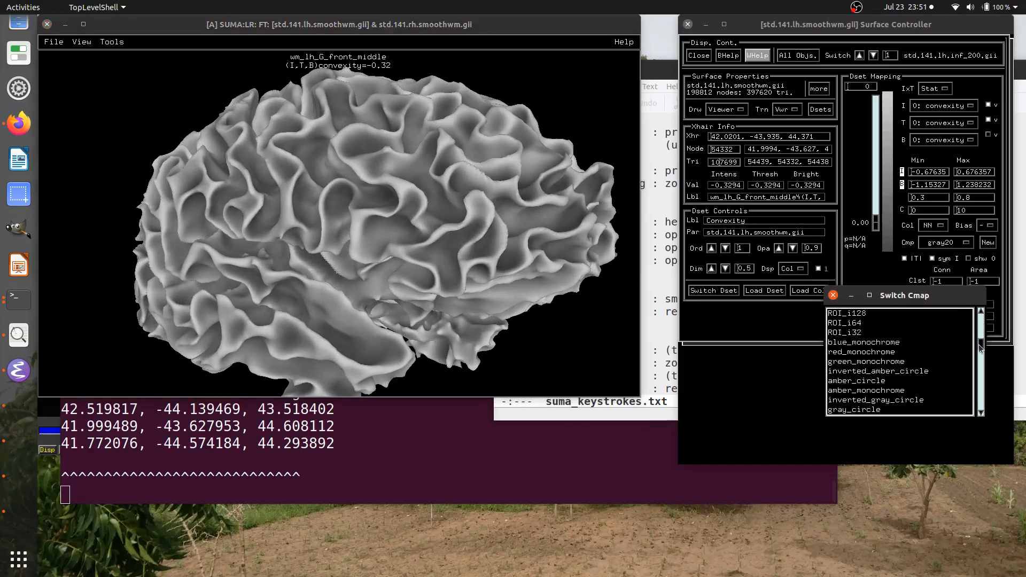
{"action": "left_click", "coordinate": [885, 362]}
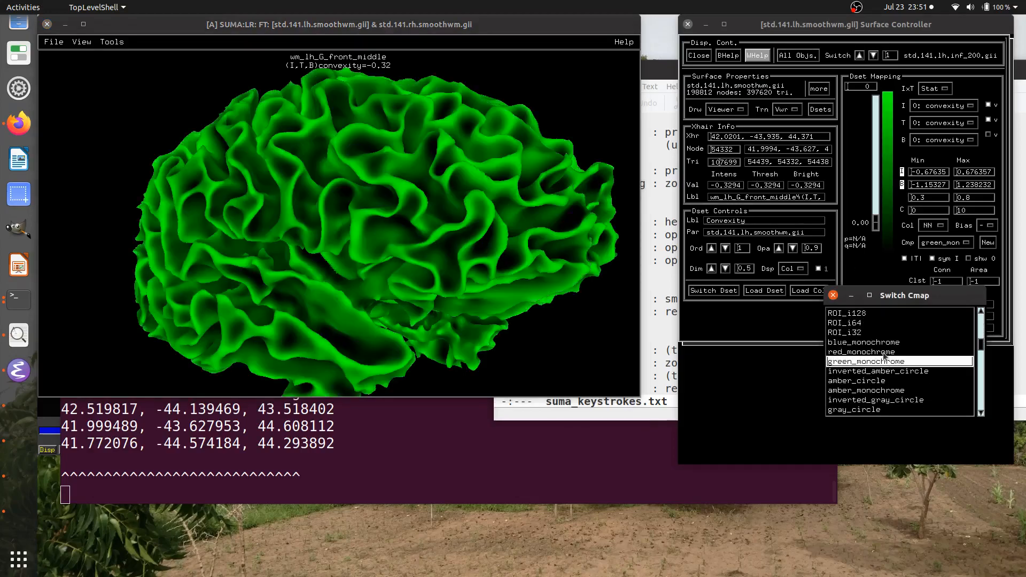
{"action": "left_click", "coordinate": [884, 353]}
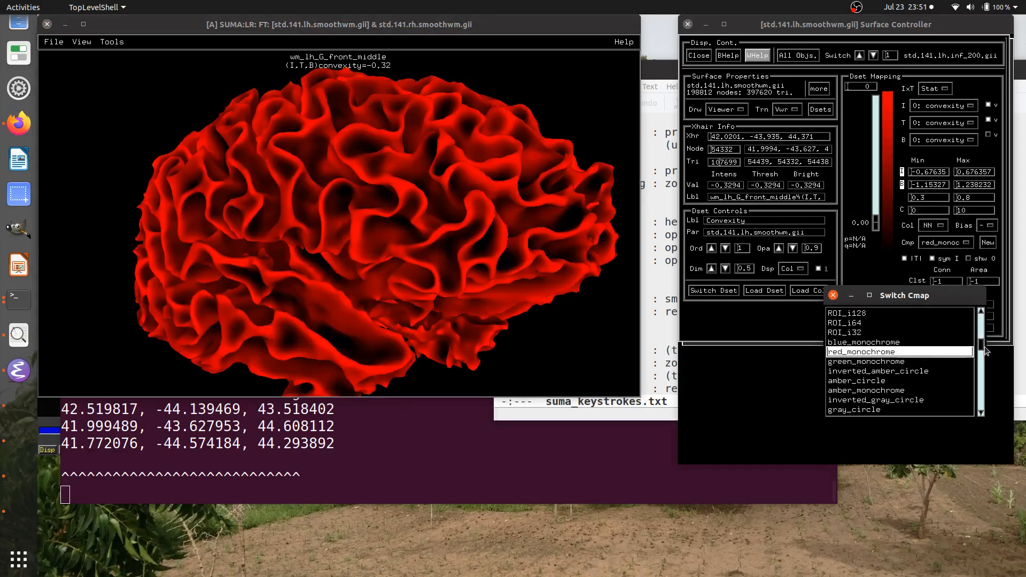
Step: Zoom out from the brain and switch the surface's color map to bgyr19
{"action": "scroll", "coordinate": [986, 350], "scroll_direction": "up", "scroll_amount": 3}
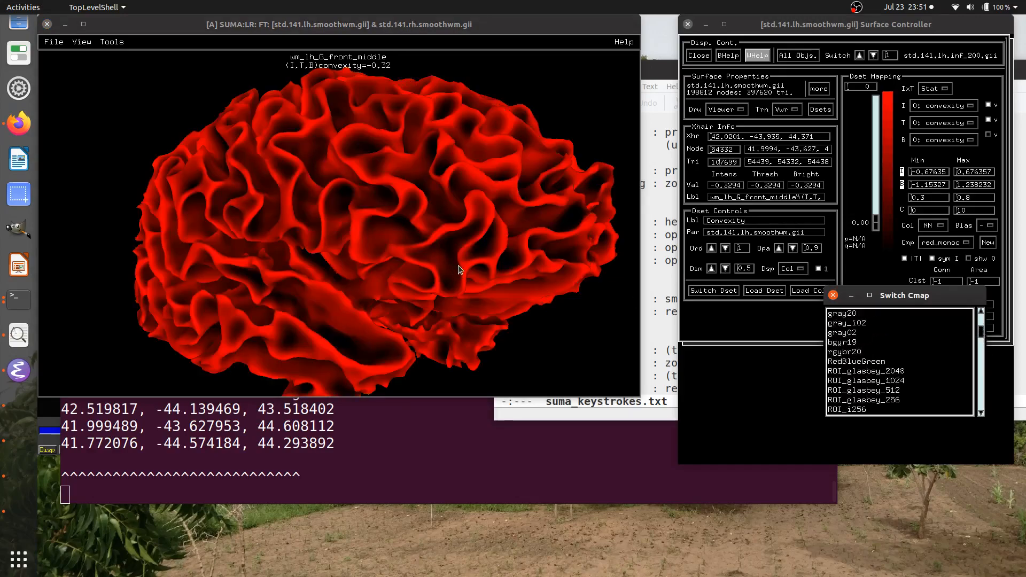
{"action": "scroll", "coordinate": [458, 265], "scroll_direction": "down", "scroll_amount": 5}
{"action": "left_click_drag", "start_coordinate": [458, 265], "coordinate": [394, 265]}
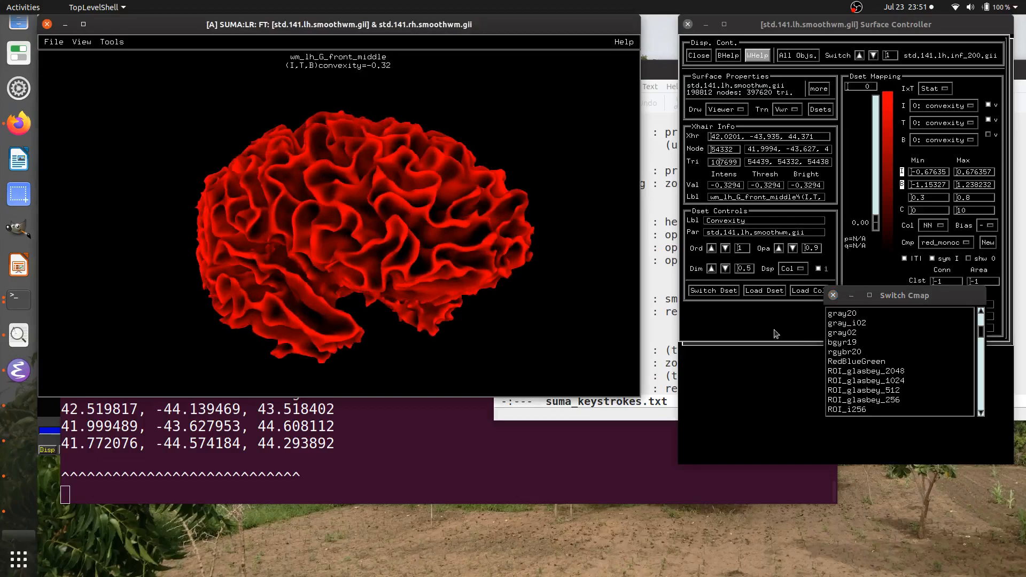
{"action": "left_click", "coordinate": [868, 332]}
{"action": "left_click", "coordinate": [868, 342]}
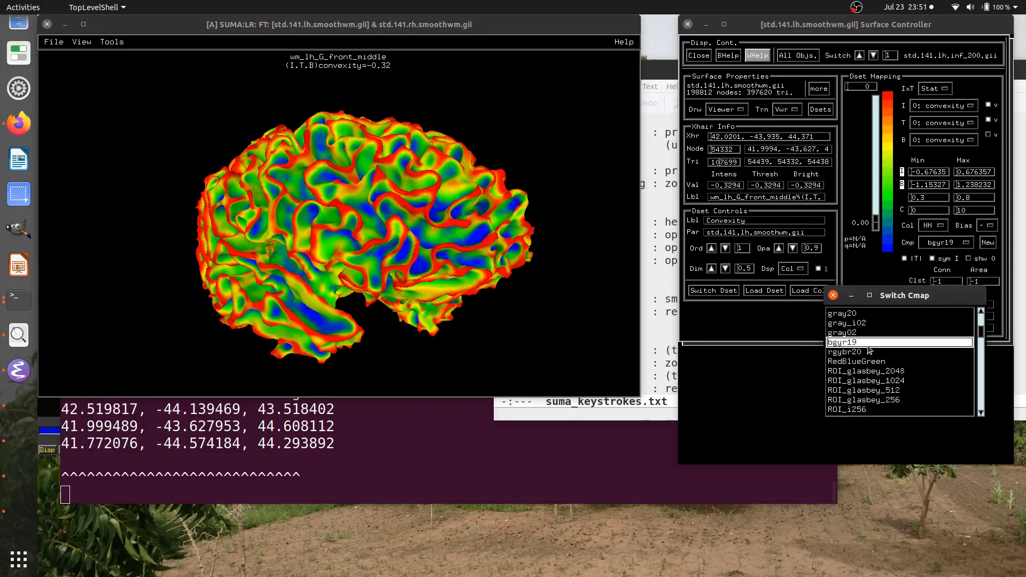
Step: Set the color map back to gray20, rotate the brain, and close the color map list
{"action": "left_click", "coordinate": [859, 314]}
{"action": "left_click_drag", "start_coordinate": [586, 258], "coordinate": [115, 230]}
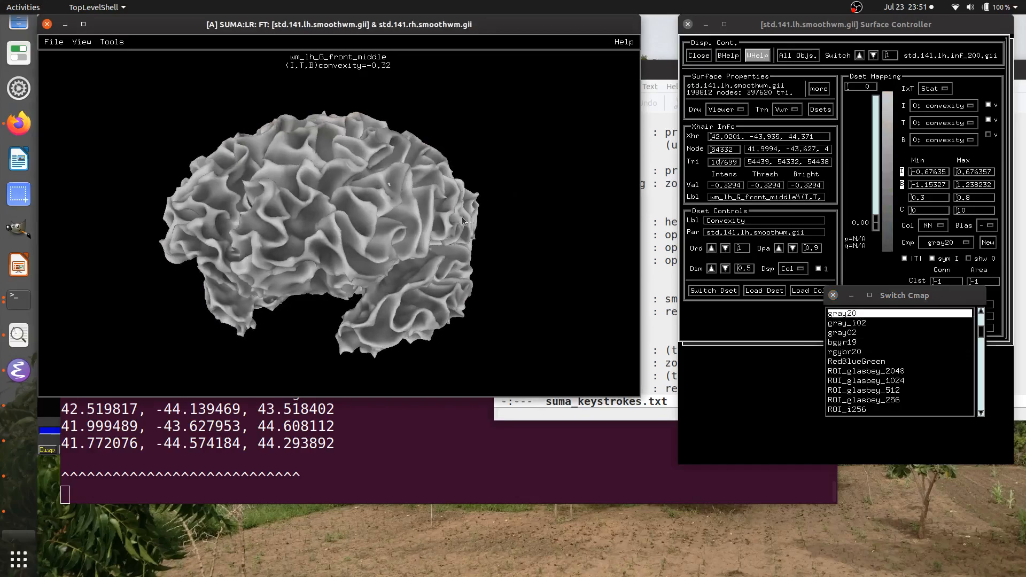
{"action": "left_click", "coordinate": [833, 295]}
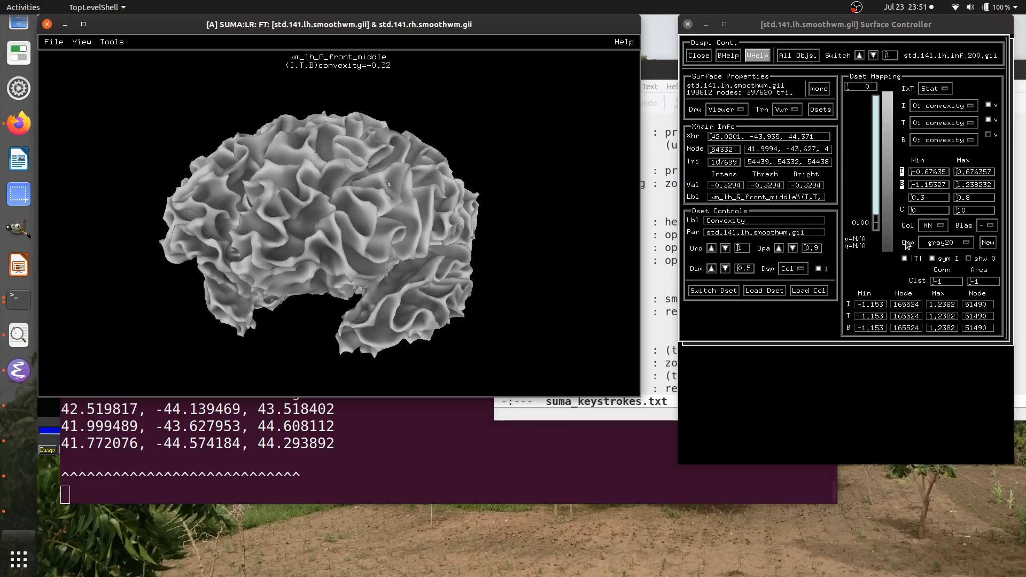
Step: Display the built-in help text for the color map selector in the surface controller, then dismiss it
{"action": "left_click_drag", "start_coordinate": [871, 17], "coordinate": [854, 17]}
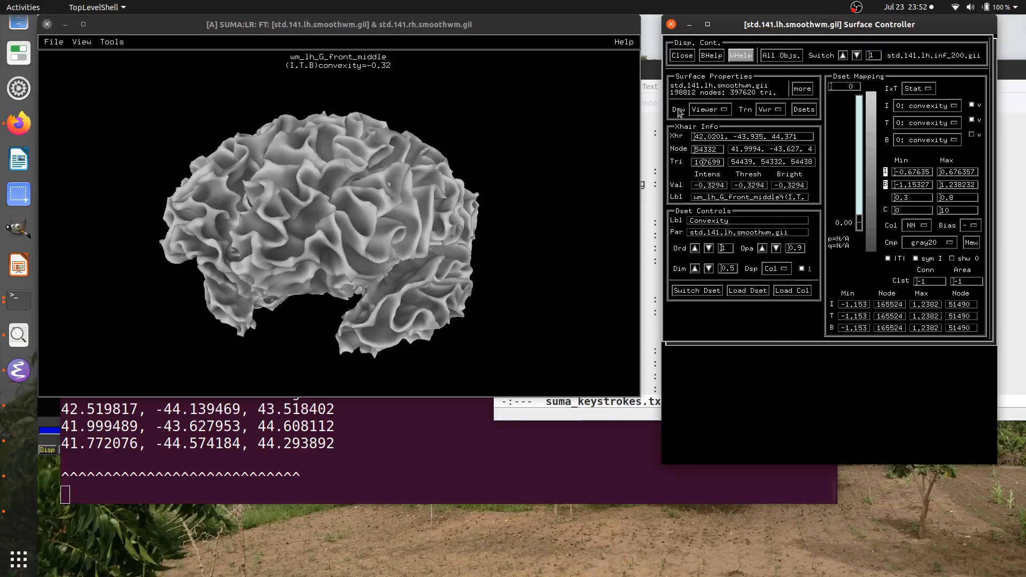
{"action": "left_click", "coordinate": [711, 55]}
{"action": "left_click", "coordinate": [890, 244]}
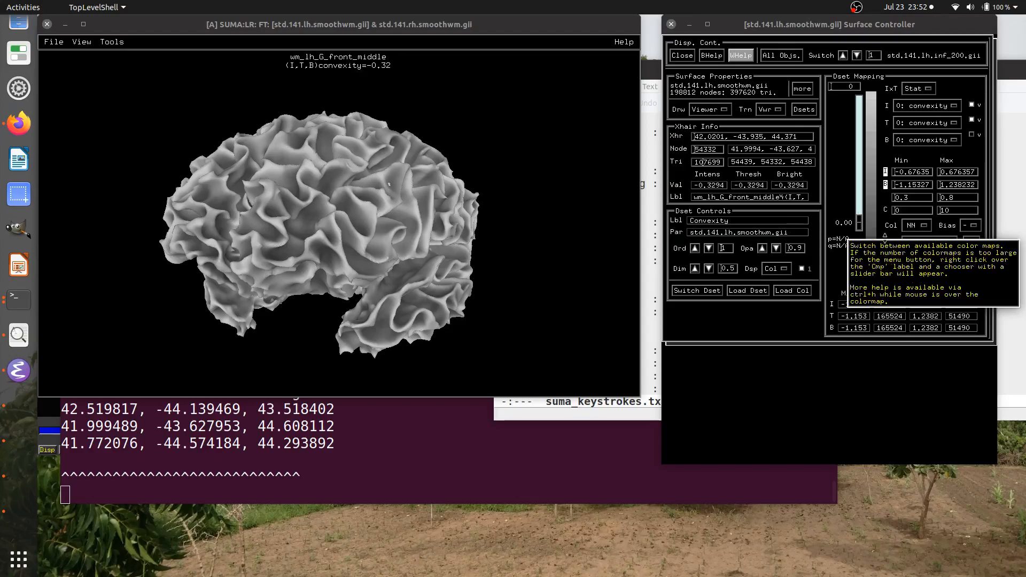
{"action": "left_click", "coordinate": [924, 270]}
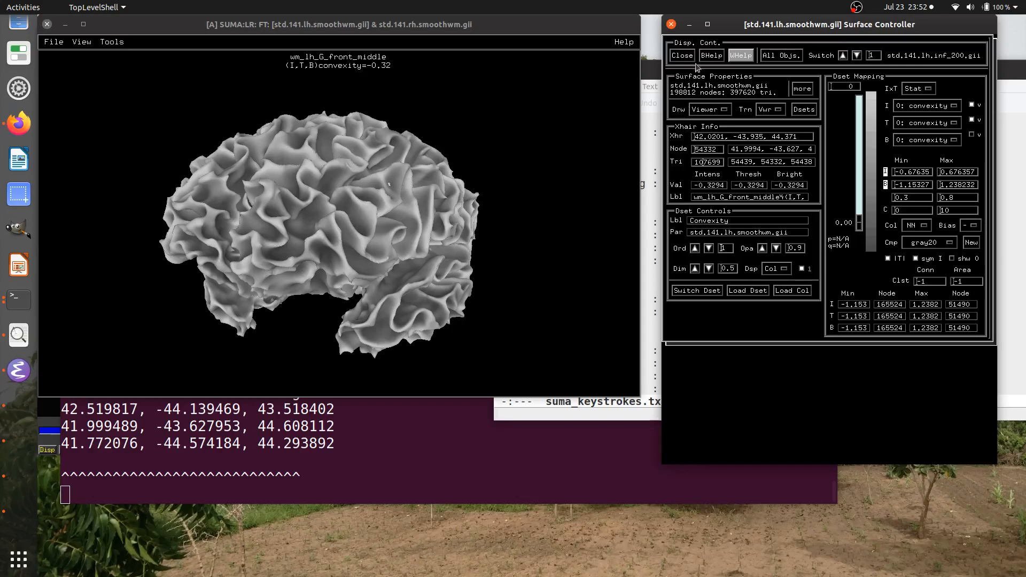
Step: Open the web help for the surface controller's Intensity (I) selector, read its entry, and move the browser window aside
{"action": "mouse_move", "coordinate": [752, 19]}
{"action": "left_mouse_down"}
{"action": "mouse_move", "coordinate": [715, 19]}
{"action": "mouse_move", "coordinate": [751, 18]}
{"action": "left_mouse_up"}
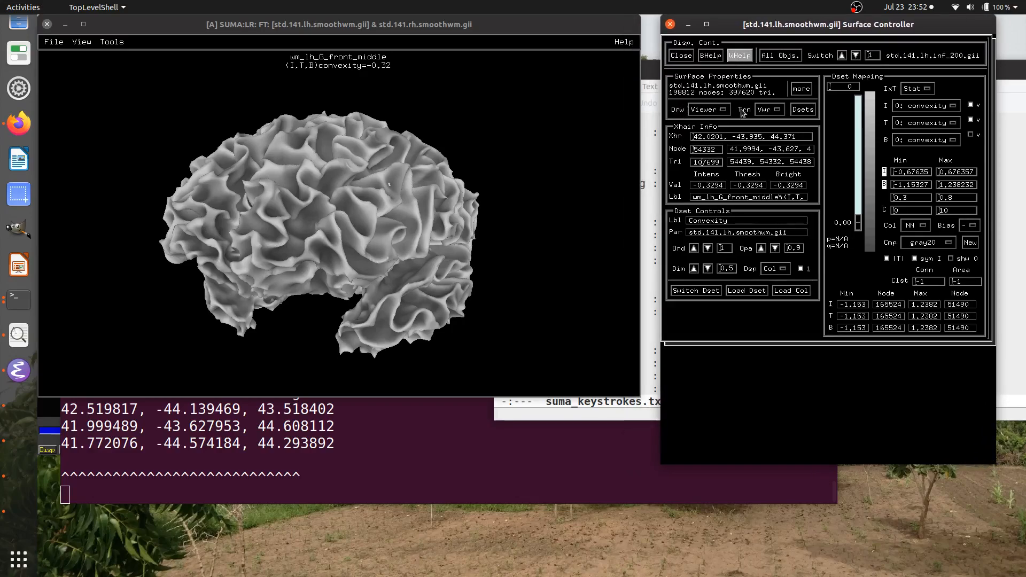
{"action": "left_click", "coordinate": [736, 54]}
{"action": "left_click", "coordinate": [886, 106]}
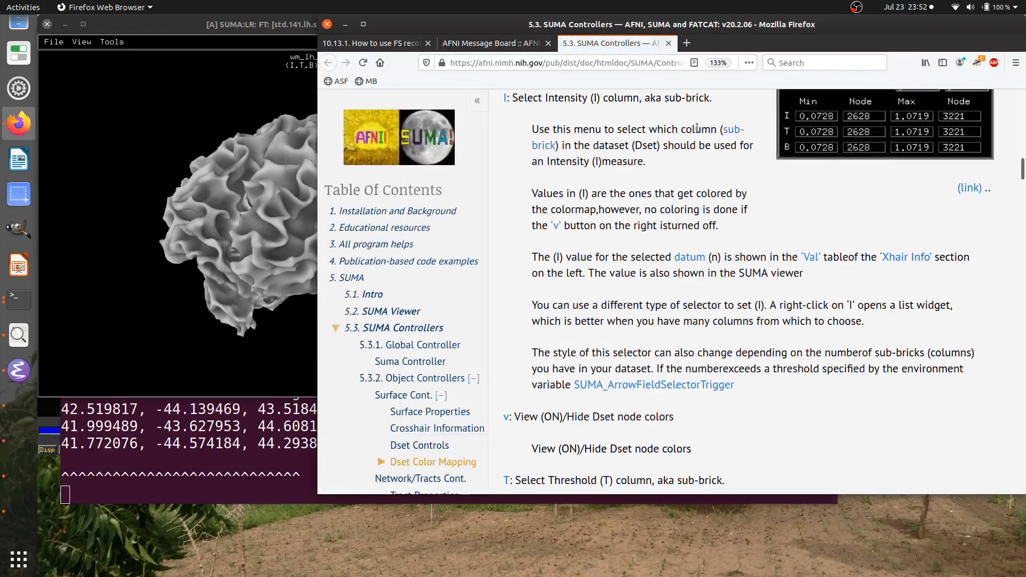
{"action": "scroll", "coordinate": [690, 176], "scroll_direction": "up", "scroll_amount": 4}
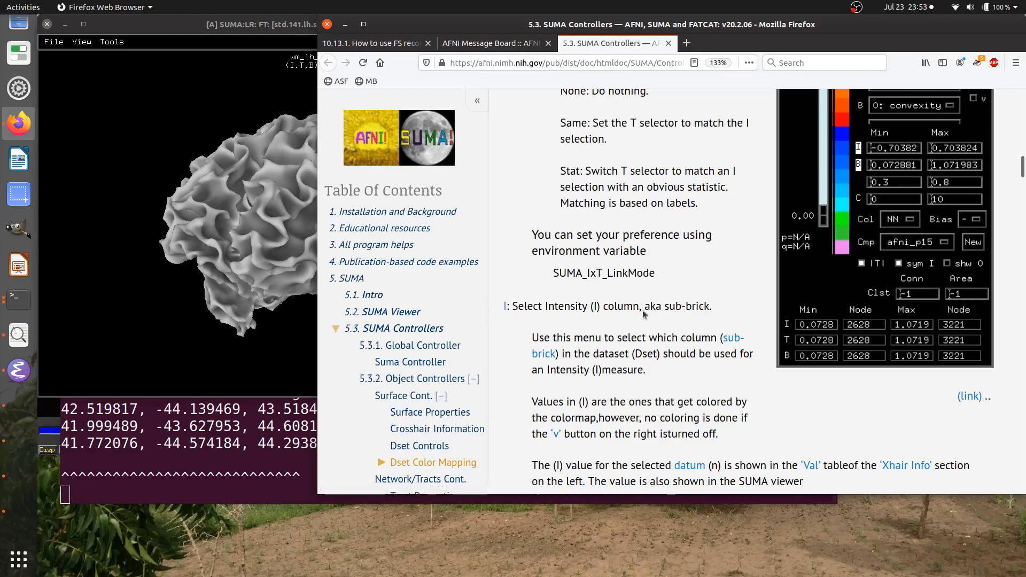
{"action": "left_click_drag", "start_coordinate": [681, 24], "coordinate": [678, 78]}
Step: Open the web help for the crosshair information's Val field, then bring the surface controller and viewer back in front
{"action": "left_click", "coordinate": [747, 25]}
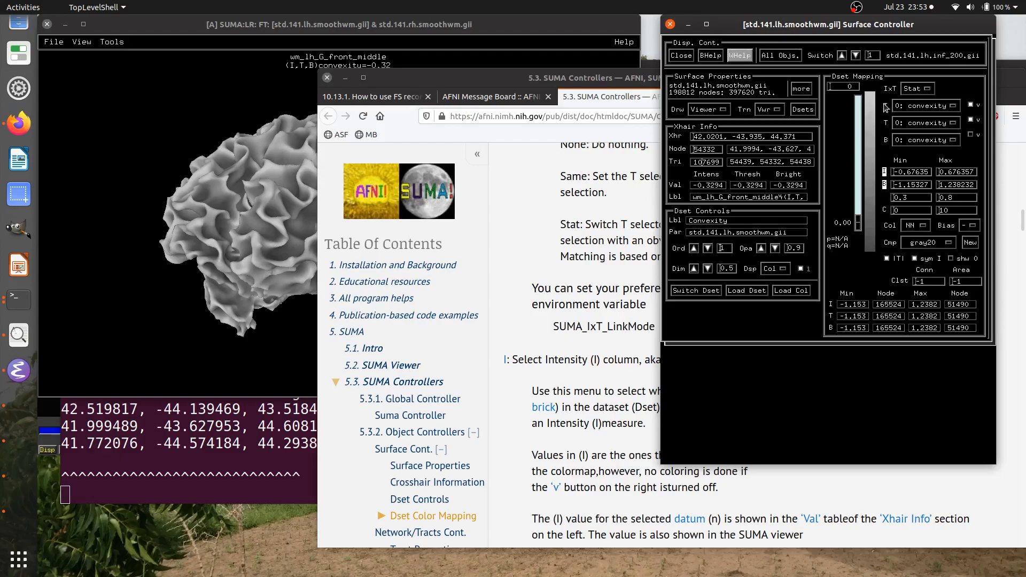
{"action": "left_click", "coordinate": [912, 105]}
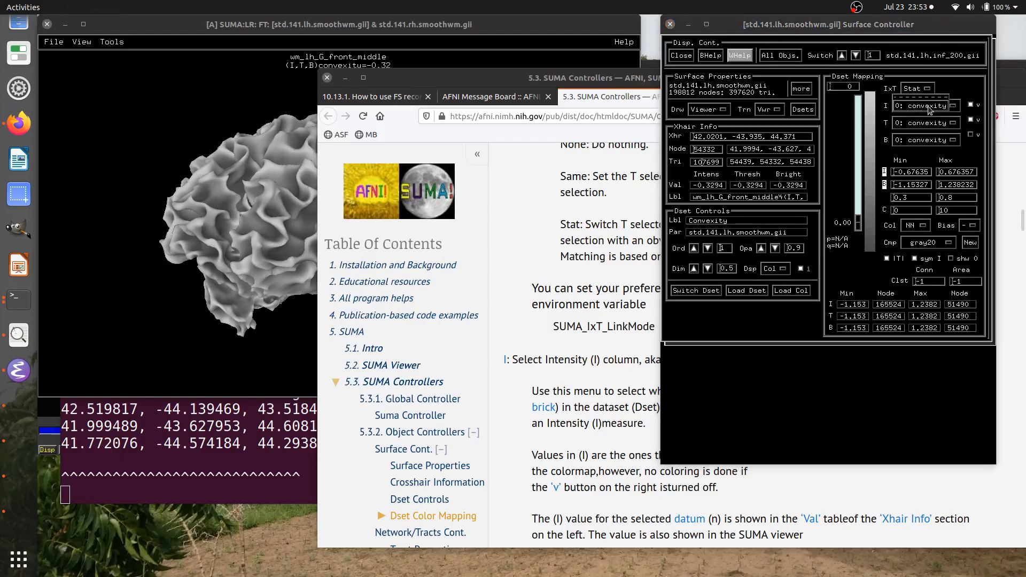
{"action": "left_click", "coordinate": [914, 105]}
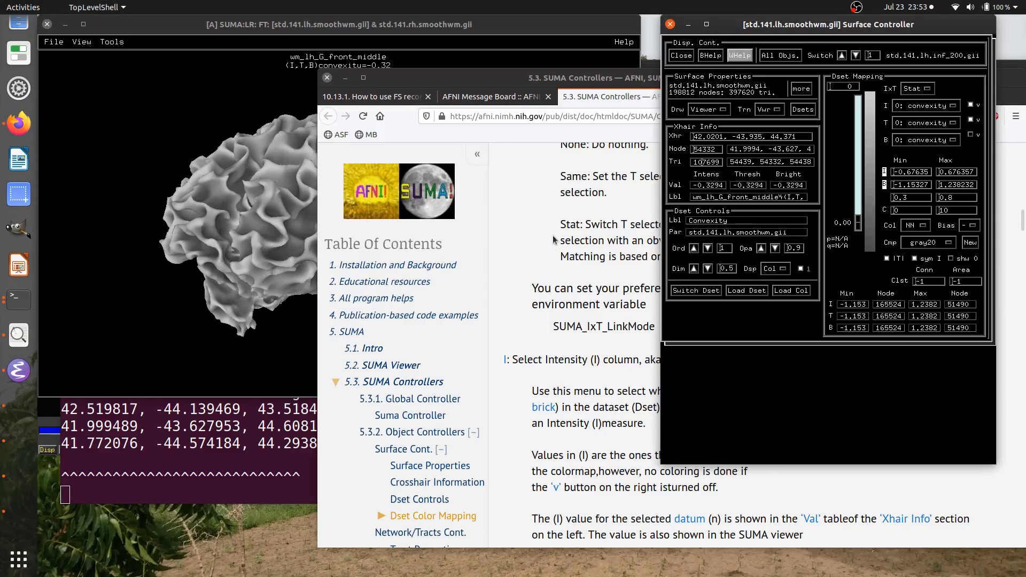
{"action": "left_click", "coordinate": [741, 58]}
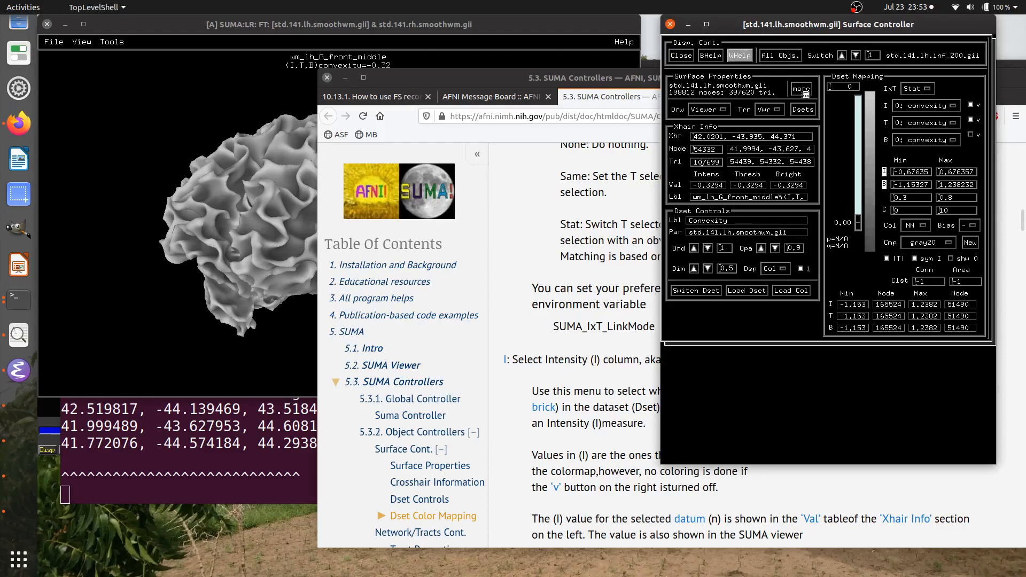
{"action": "left_click", "coordinate": [682, 188]}
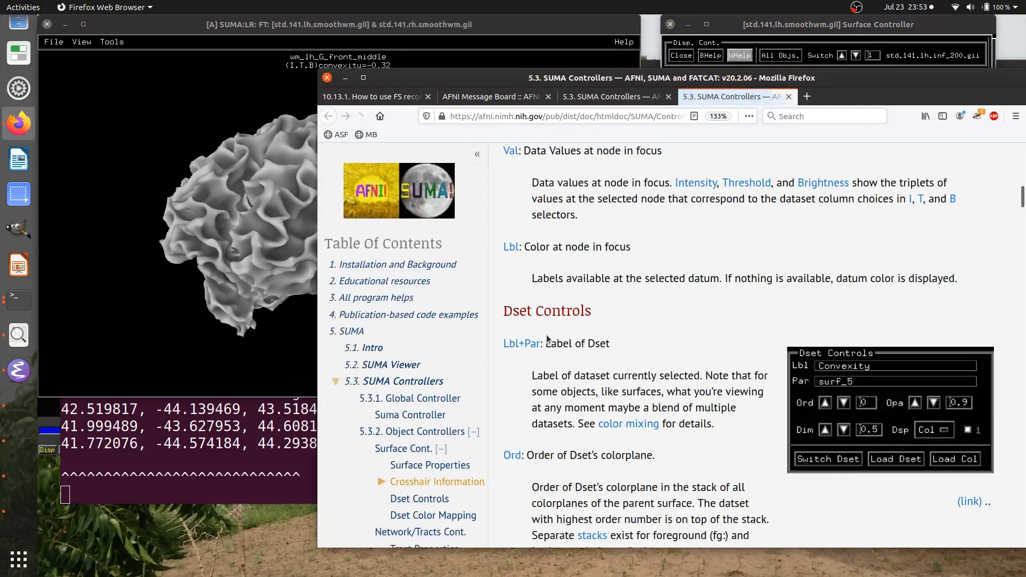
{"action": "left_click", "coordinate": [775, 22]}
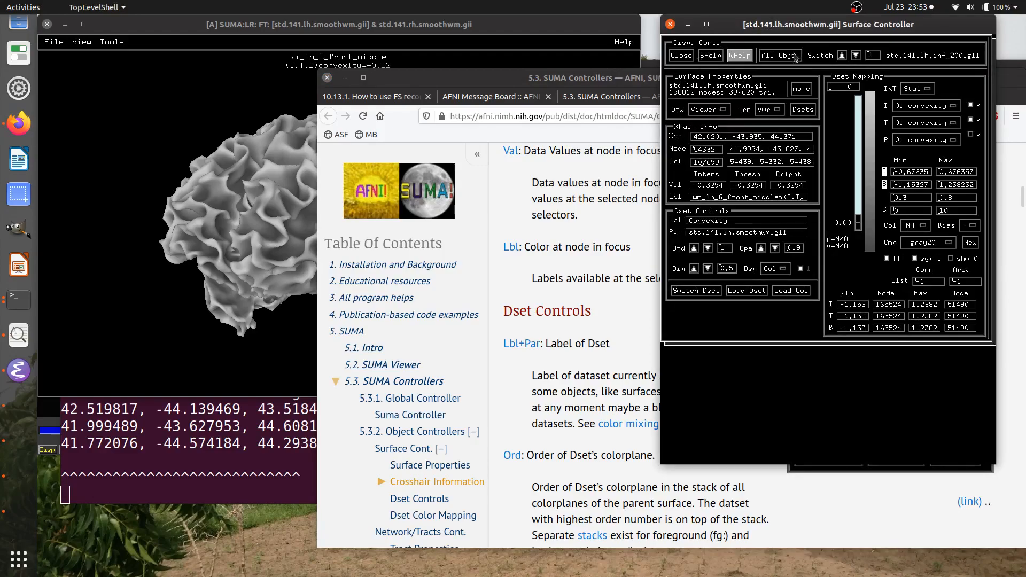
{"action": "left_click", "coordinate": [469, 30]}
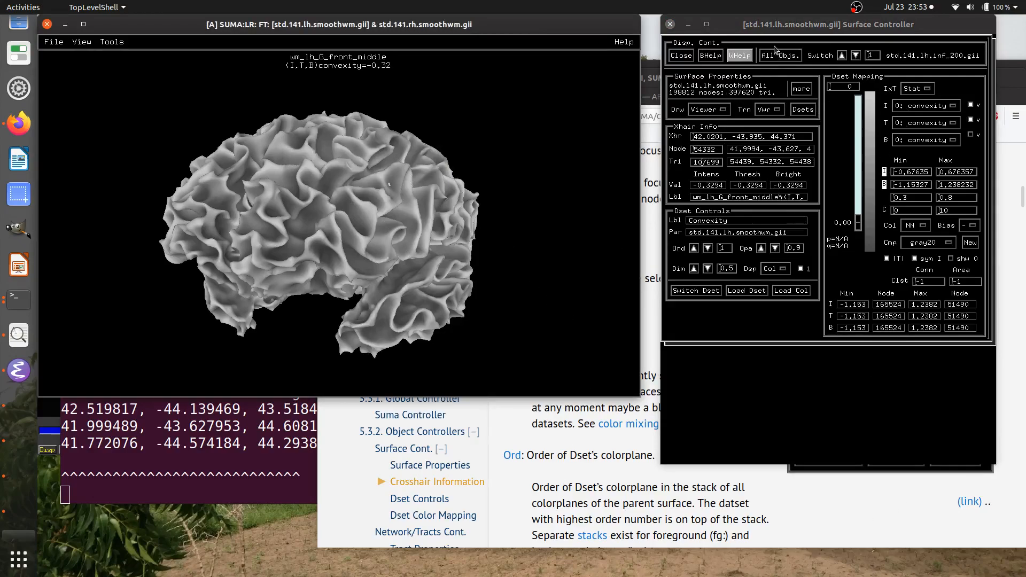
{"action": "mouse_move", "coordinate": [785, 28]}
{"action": "left_mouse_down"}
{"action": "mouse_move", "coordinate": [633, 21]}
{"action": "mouse_move", "coordinate": [782, 17]}
{"action": "left_mouse_up"}
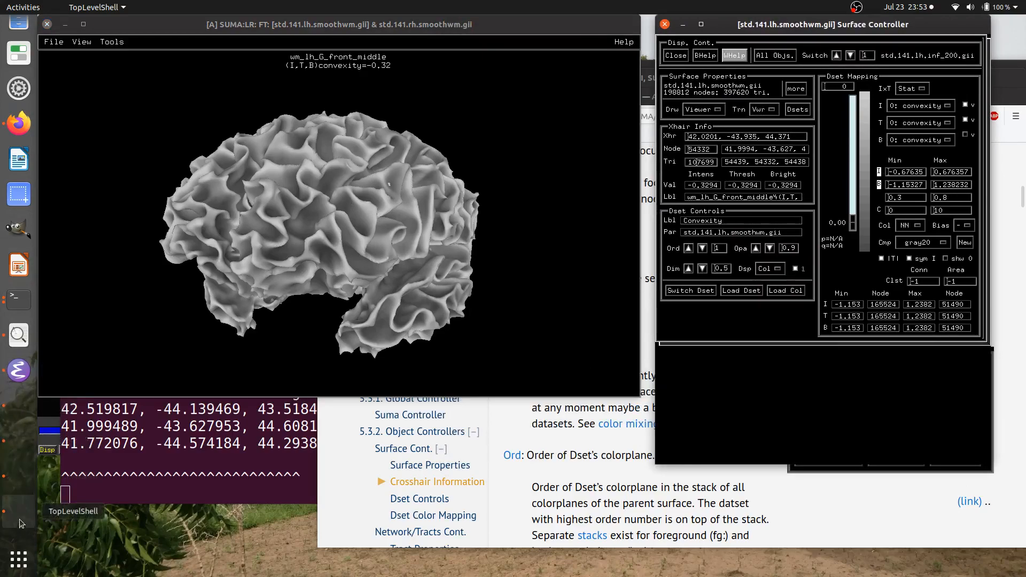
Step: Highlight the additional viewer entry in suma_keystrokes.txt in Emacs, then open a second SUMA viewer and enlarge it
{"action": "left_click", "coordinate": [18, 370]}
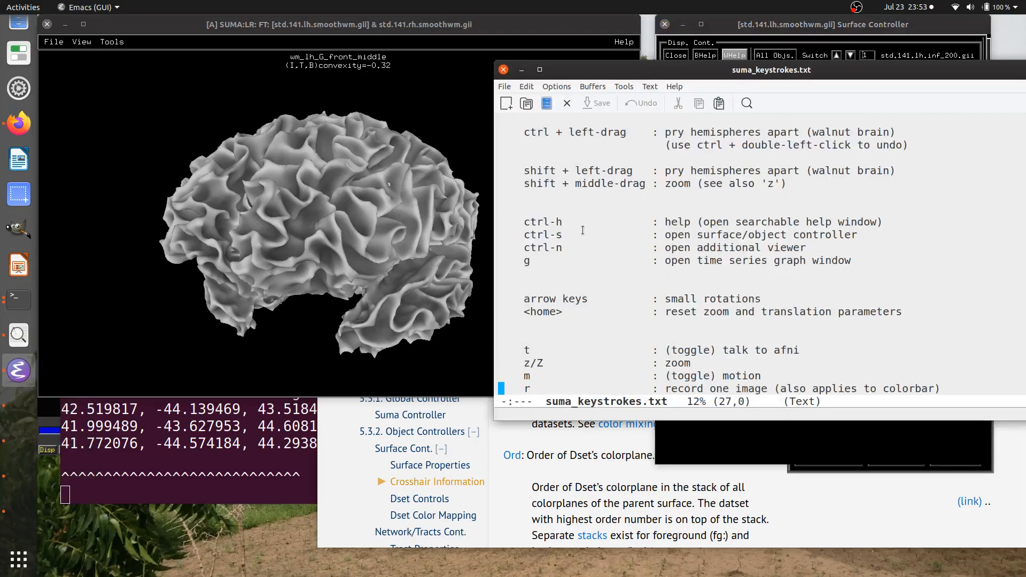
{"action": "triple_click", "coordinate": [521, 246]}
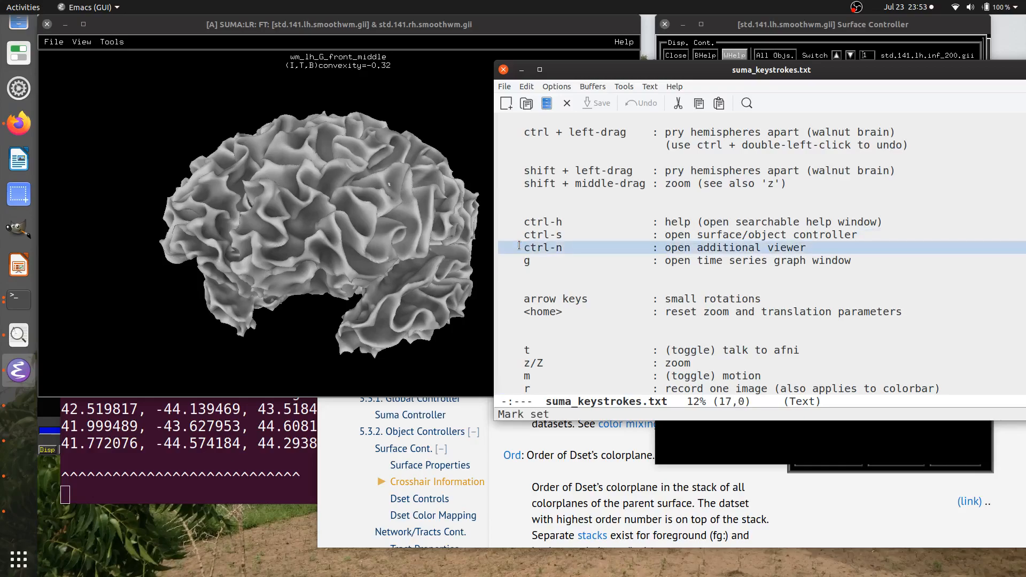
{"action": "left_click", "coordinate": [502, 24]}
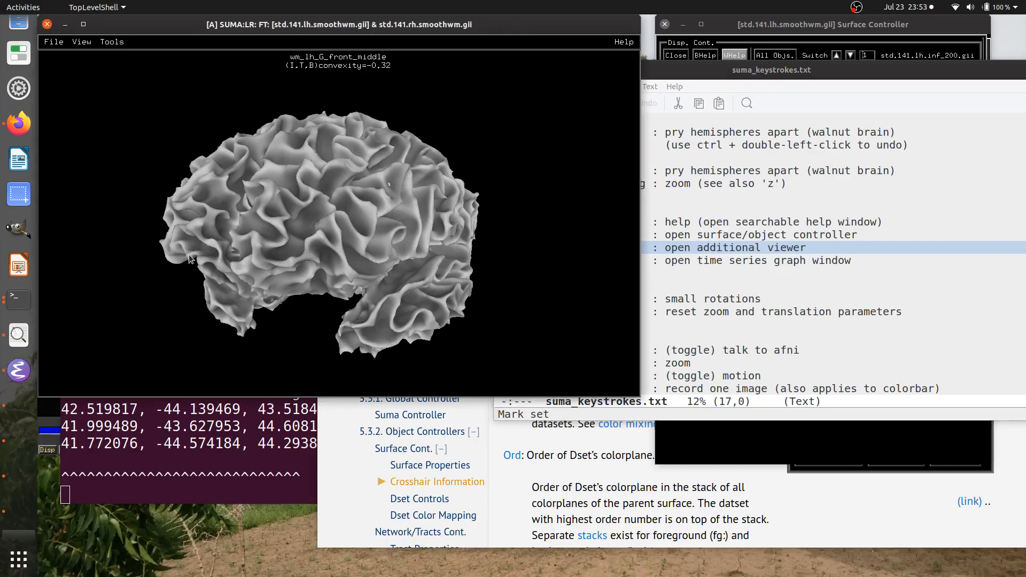
{"action": "key", "text": "ctrl+n"}
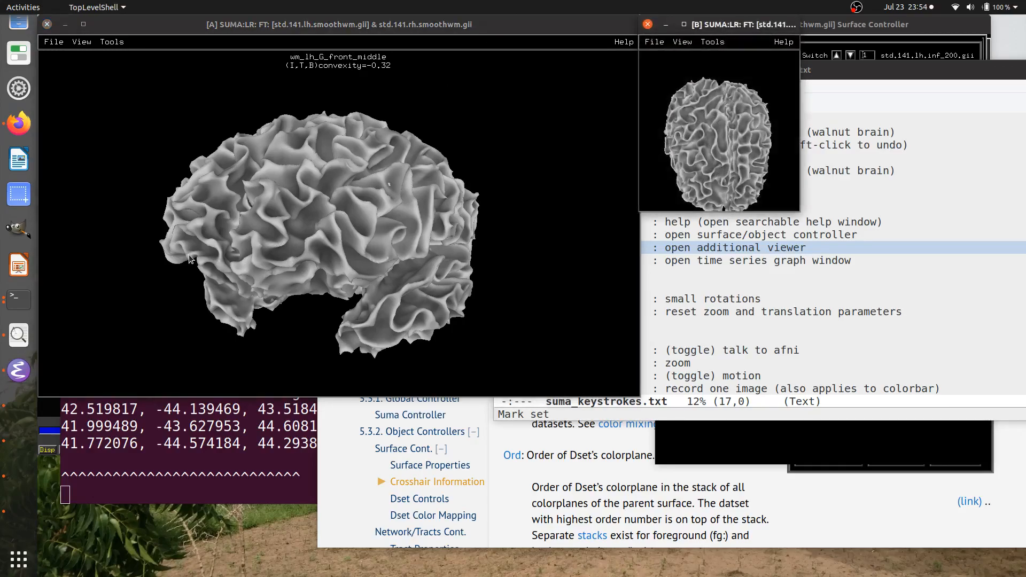
{"action": "left_click_drag", "start_coordinate": [801, 212], "coordinate": [1015, 480]}
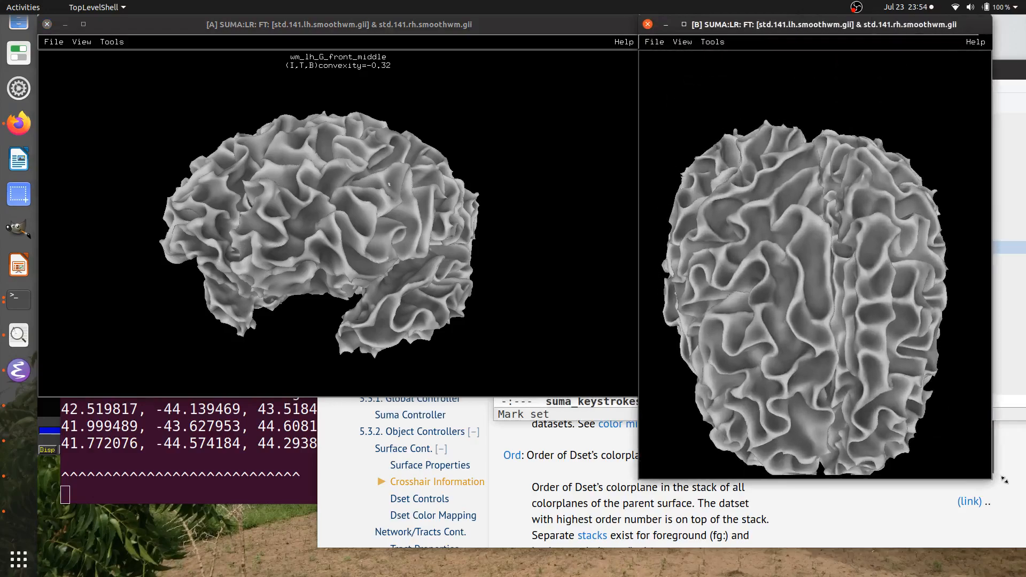
Step: Rotate the brain and switch the second viewer to the pial surfaces and on to the inflated ones, widening its window
{"action": "left_click_drag", "start_coordinate": [887, 331], "coordinate": [674, 216]}
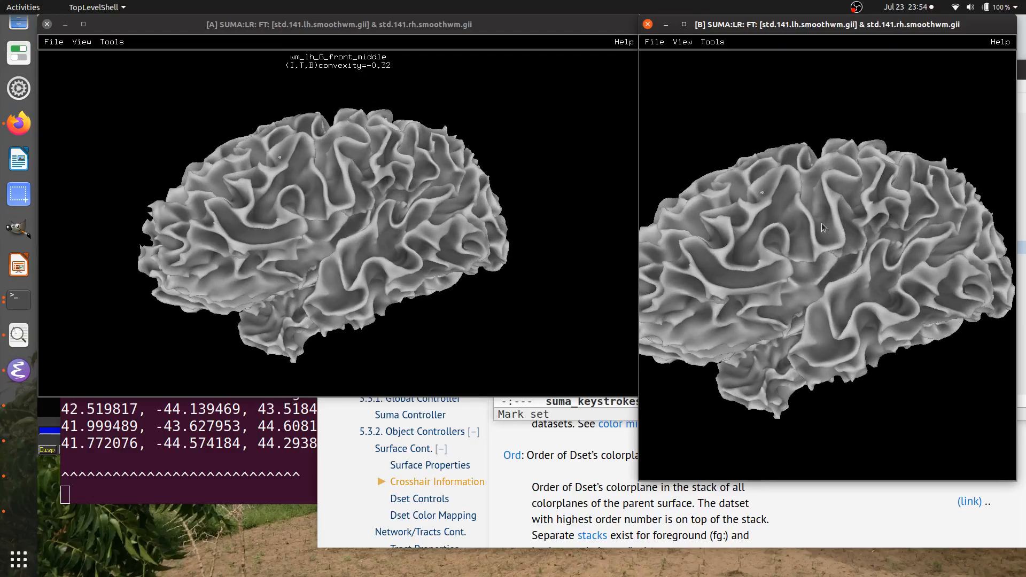
{"action": "key", "text": "period"}
{"action": "left_click_drag", "start_coordinate": [819, 242], "coordinate": [807, 123]}
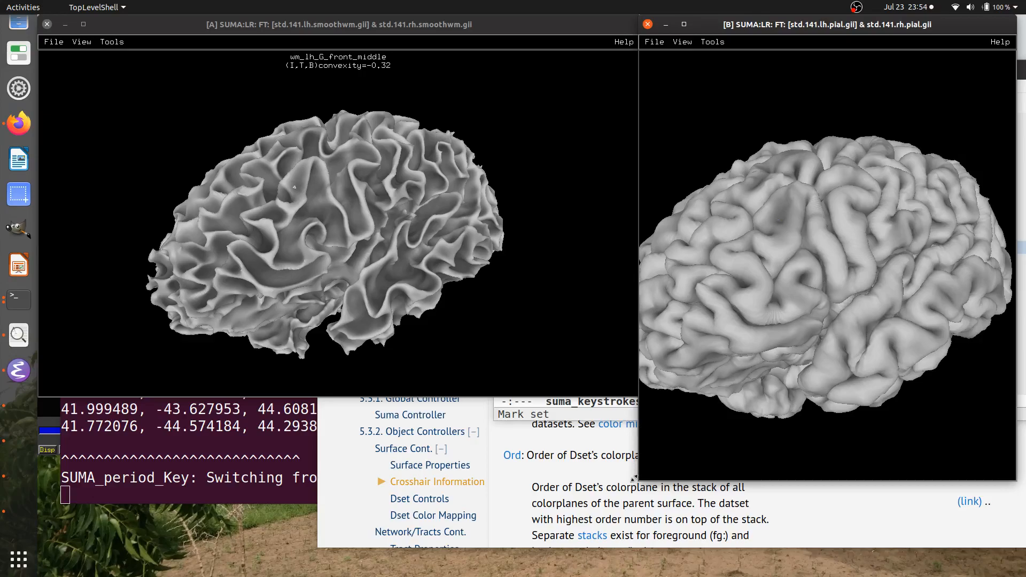
{"action": "left_click_drag", "start_coordinate": [634, 478], "coordinate": [508, 392]}
{"action": "key", "text": "period"}
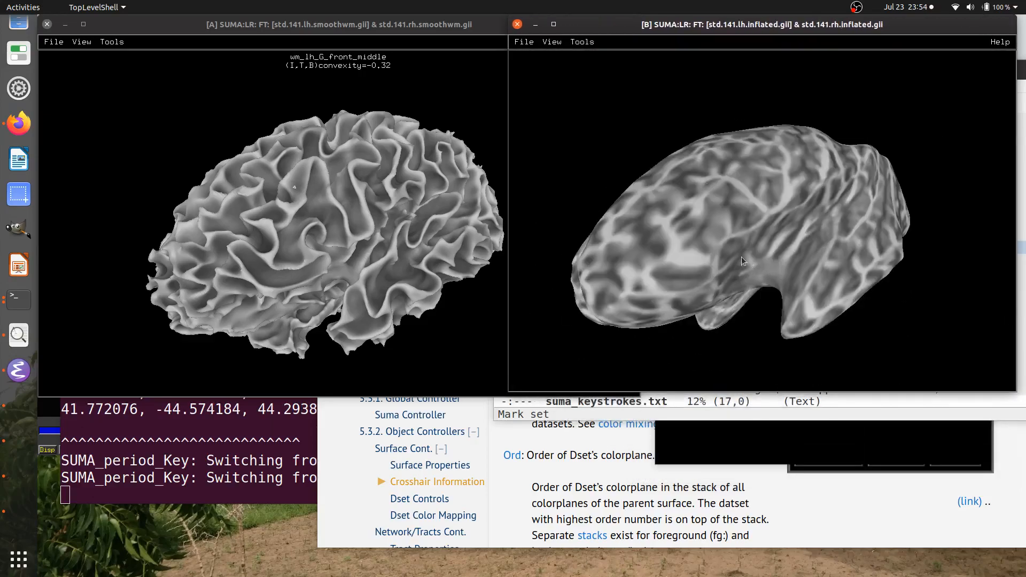
Step: Rotate the brain in both viewers to a front view and close the second viewer
{"action": "left_click_drag", "start_coordinate": [883, 242], "coordinate": [859, 394]}
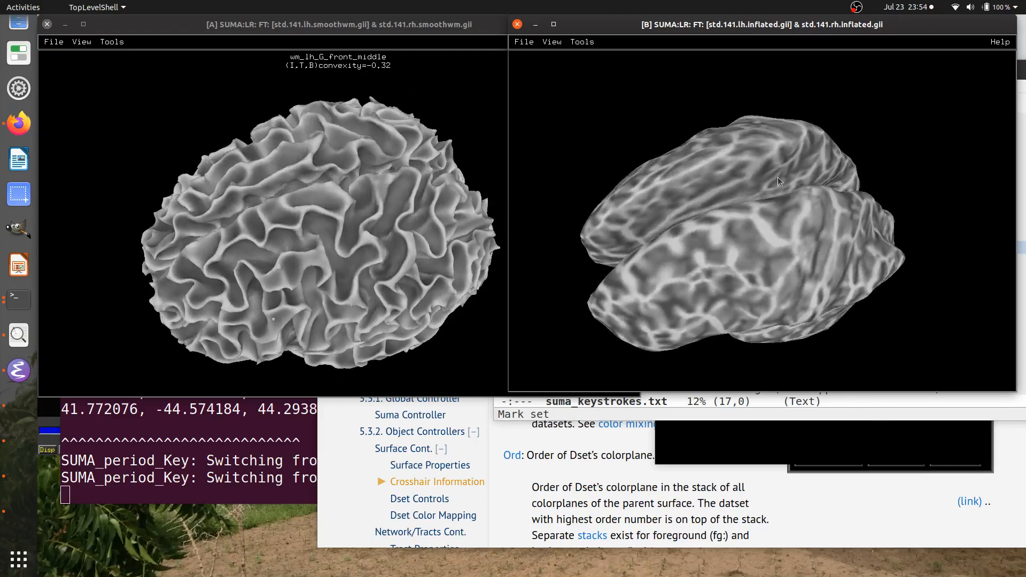
{"action": "left_click_drag", "start_coordinate": [776, 179], "coordinate": [767, 284]}
{"action": "key", "text": "ctrl+Left"}
{"action": "key", "text": "ctrl+shift+Up"}
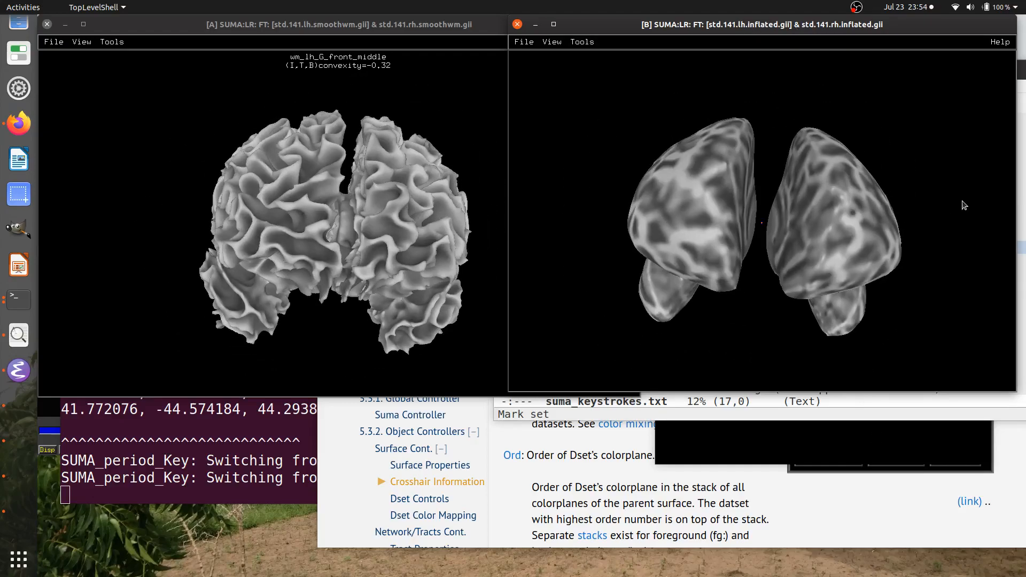
{"action": "left_click", "coordinate": [517, 24]}
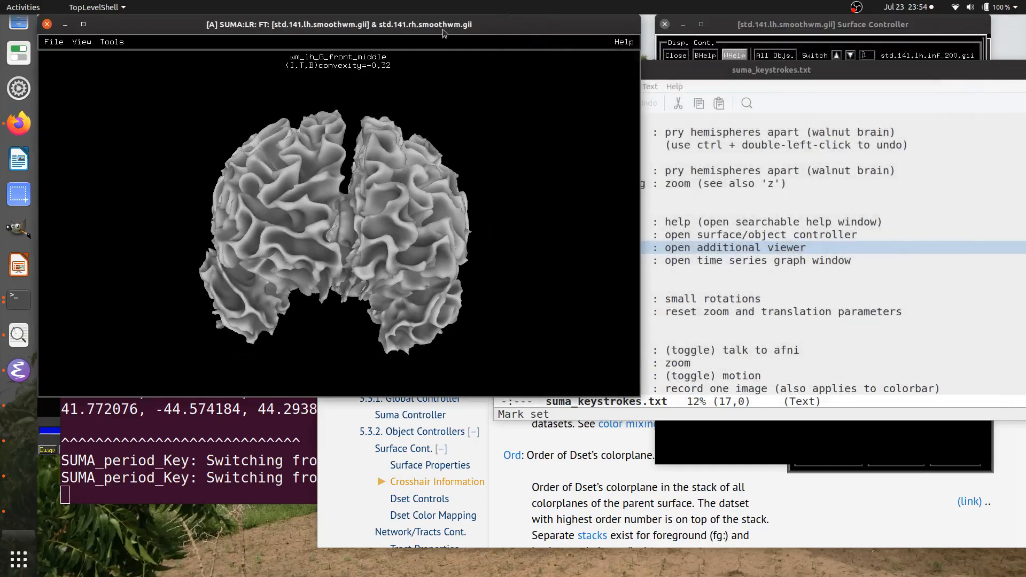
Step: Rearrange the Emacs, SUMA viewer, terminal and AFNI controller windows so the AFNI controller, slice images and brain surface can be seen together
{"action": "left_click", "coordinate": [874, 224]}
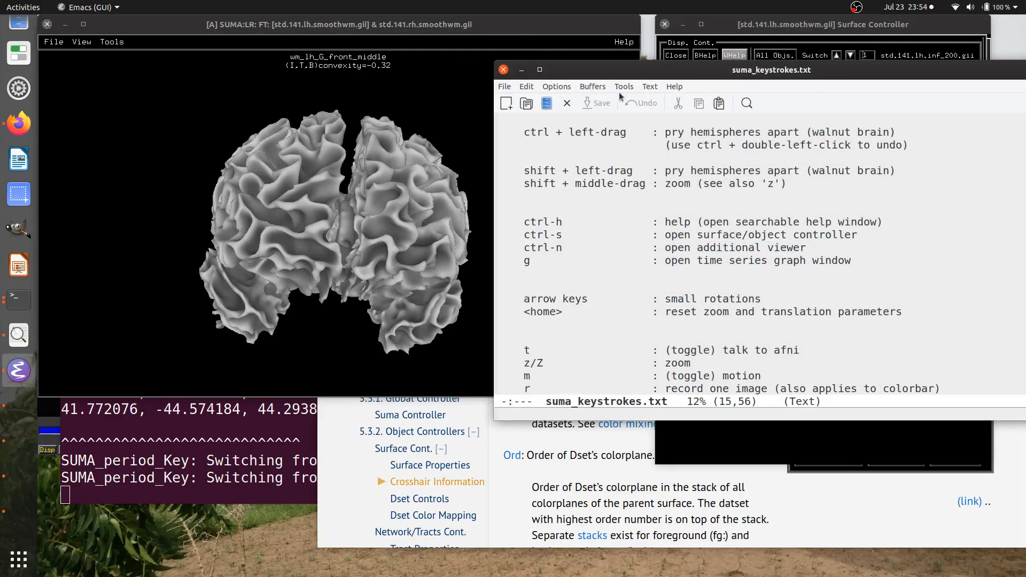
{"action": "left_click_drag", "start_coordinate": [622, 69], "coordinate": [866, 484]}
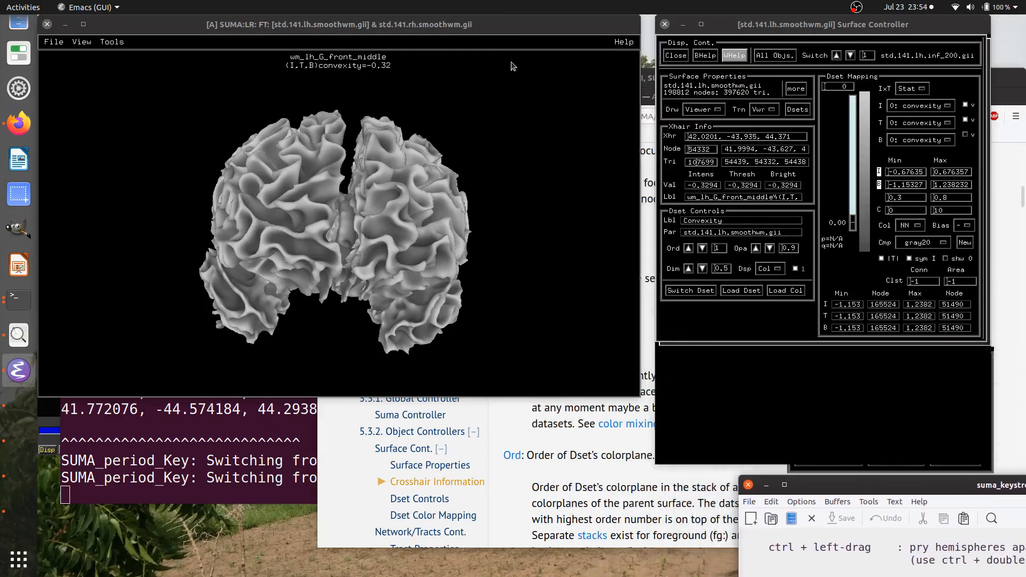
{"action": "left_click_drag", "start_coordinate": [489, 26], "coordinate": [732, 26]}
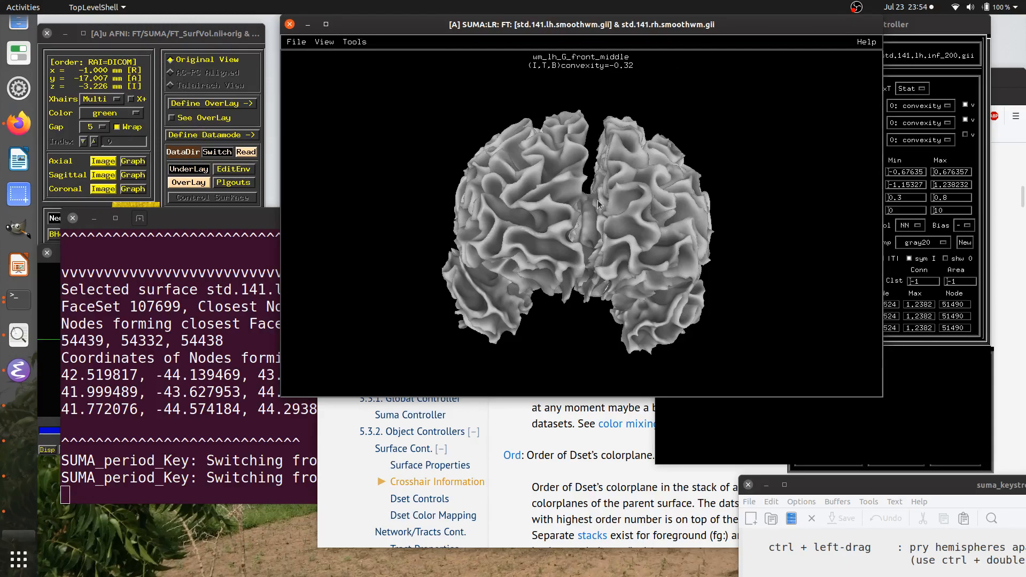
{"action": "left_click_drag", "start_coordinate": [634, 261], "coordinate": [610, 260]}
{"action": "left_click_drag", "start_coordinate": [595, 26], "coordinate": [737, 26]}
{"action": "left_click_drag", "start_coordinate": [261, 221], "coordinate": [275, 461]}
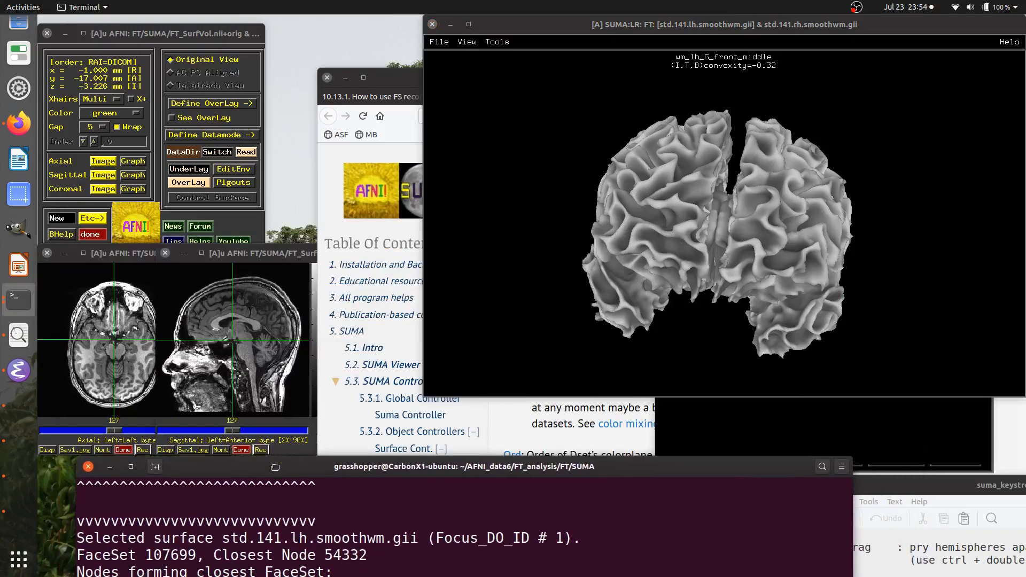
{"action": "left_click_drag", "start_coordinate": [155, 33], "coordinate": [181, 25]}
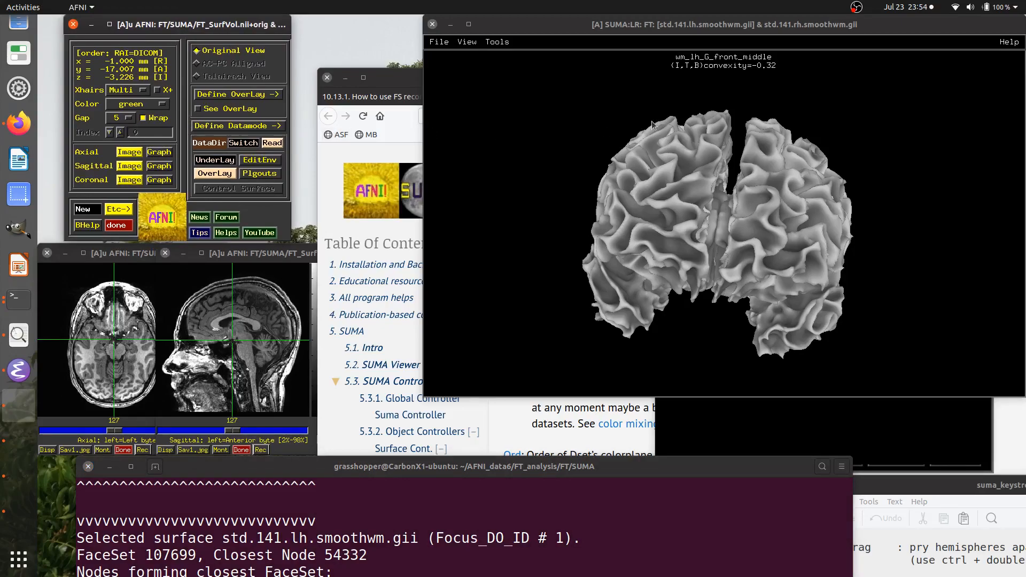
{"action": "left_click_drag", "start_coordinate": [650, 26], "coordinate": [548, 24]}
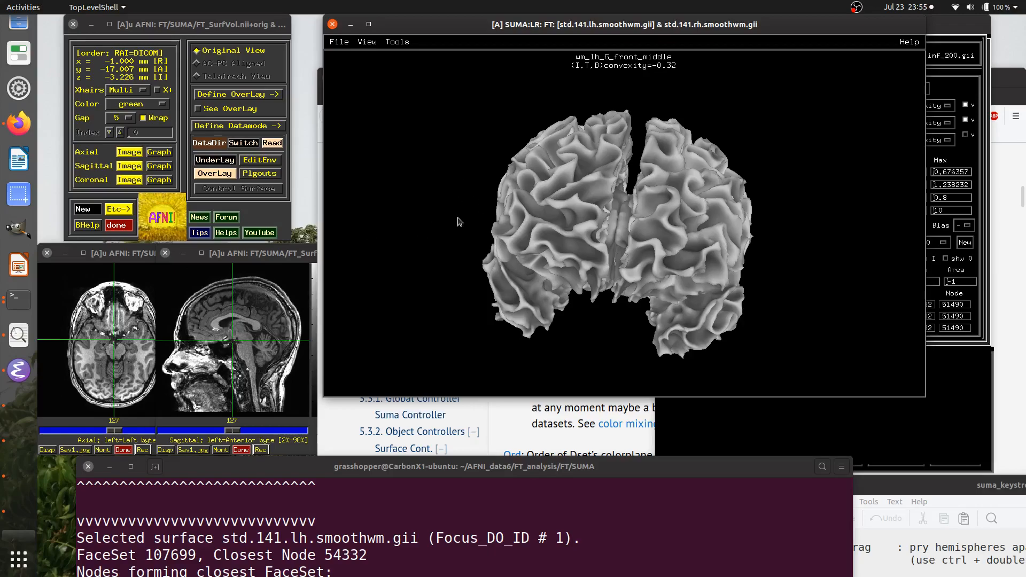
Step: Start SUMA talking to AFNI, then move the axial image window beside the AFNI controller and enlarge it
{"action": "key", "text": "t"}
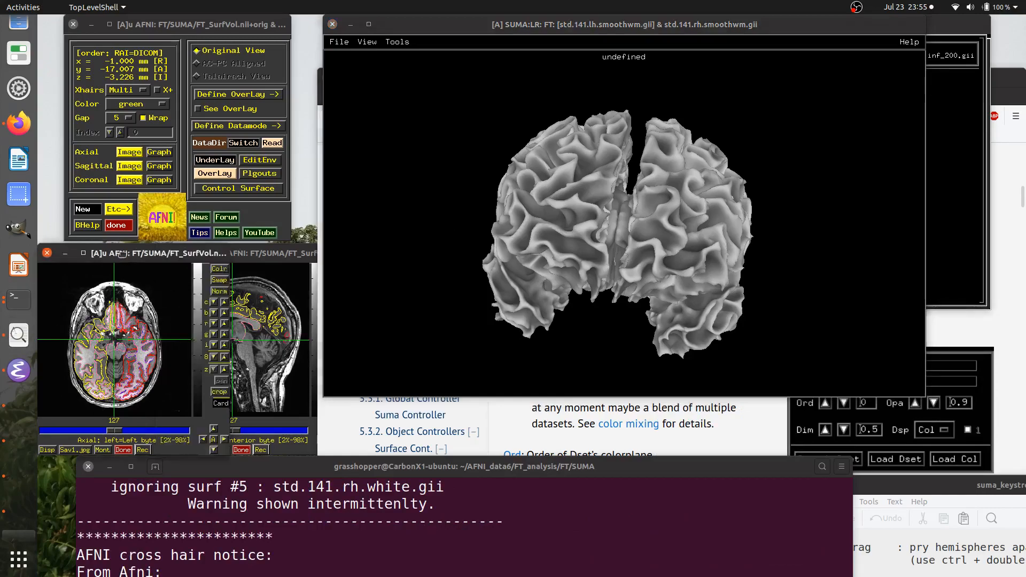
{"action": "left_click_drag", "start_coordinate": [106, 253], "coordinate": [368, 24]}
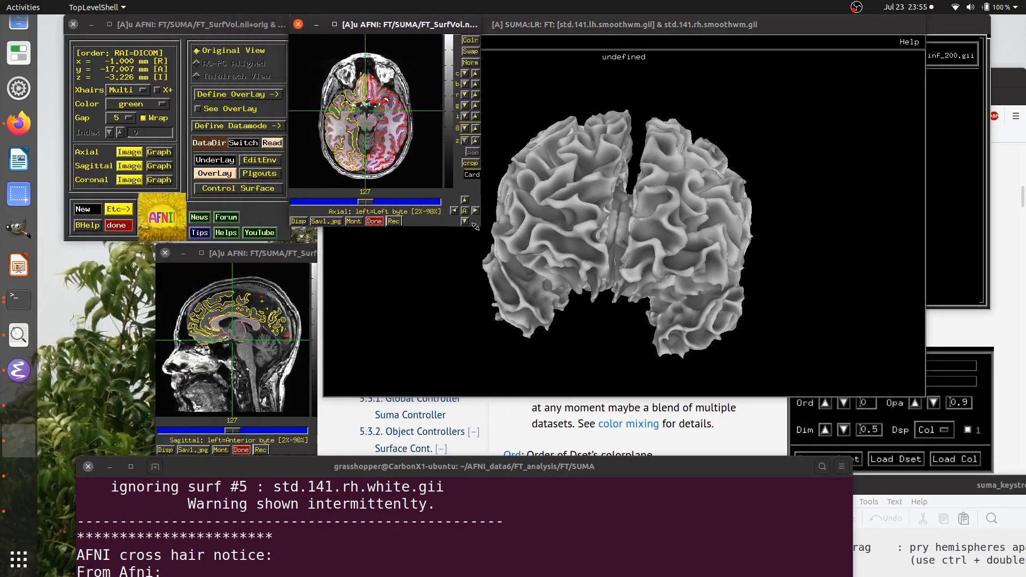
{"action": "left_click_drag", "start_coordinate": [480, 226], "coordinate": [754, 540]}
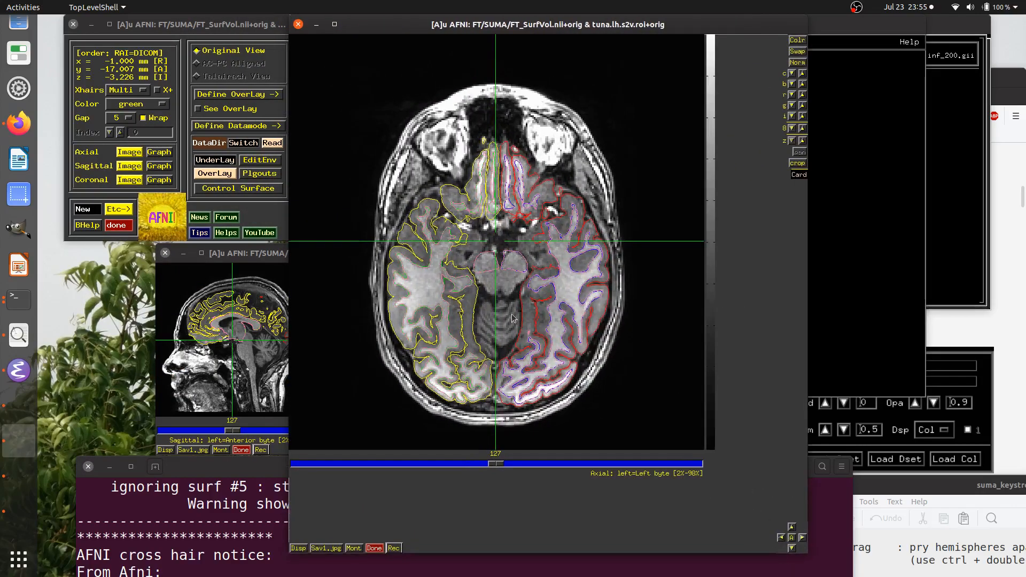
Step: Step the axial image up to slice 131, move its window clear of the AFNI controller, and advance the sagittal image a few slices
{"action": "scroll", "coordinate": [529, 336], "scroll_direction": "up", "scroll_amount": 4}
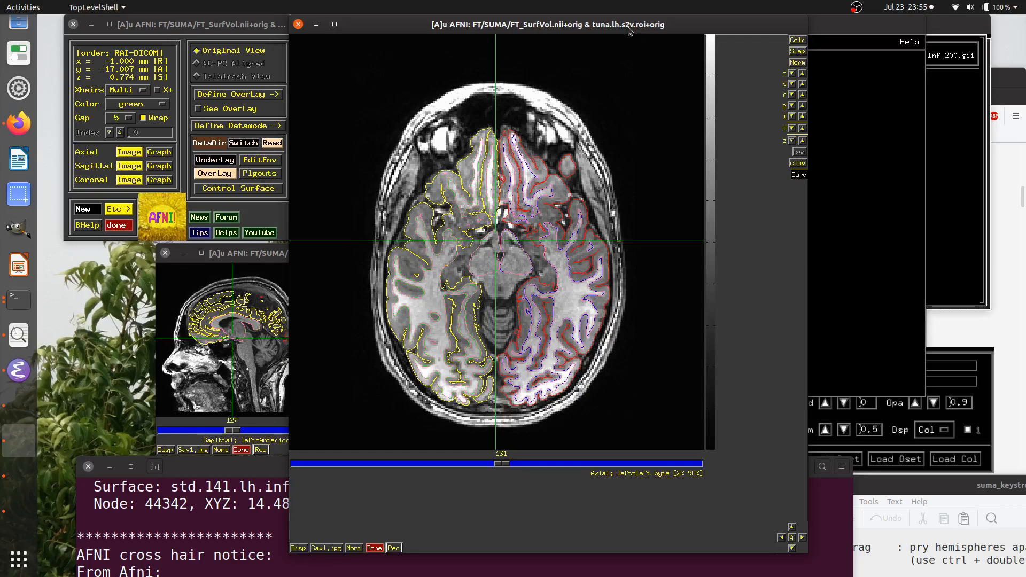
{"action": "left_click_drag", "start_coordinate": [637, 24], "coordinate": [424, 24]}
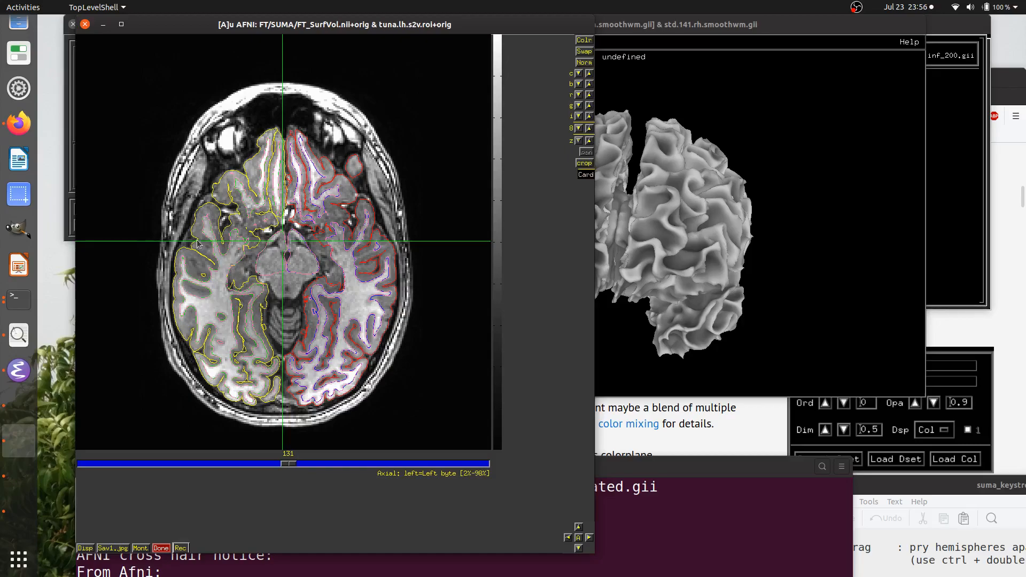
{"action": "left_click_drag", "start_coordinate": [330, 36], "coordinate": [673, 35]}
{"action": "key", "text": "Page_Up"}
{"action": "key", "text": "Page_Up"}
{"action": "key", "text": "Page_Up"}
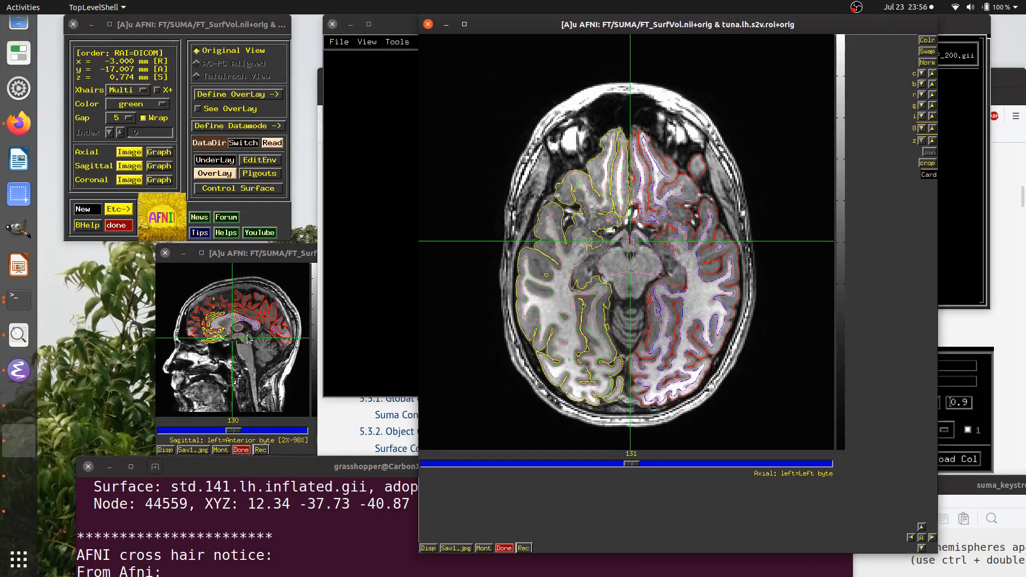
Step: Open AFNI's surface controls, hide the std.141.lh.smo, std.141.rh.smo and std.141.lh.pia outlines, and show all three again
{"action": "left_click", "coordinate": [226, 191]}
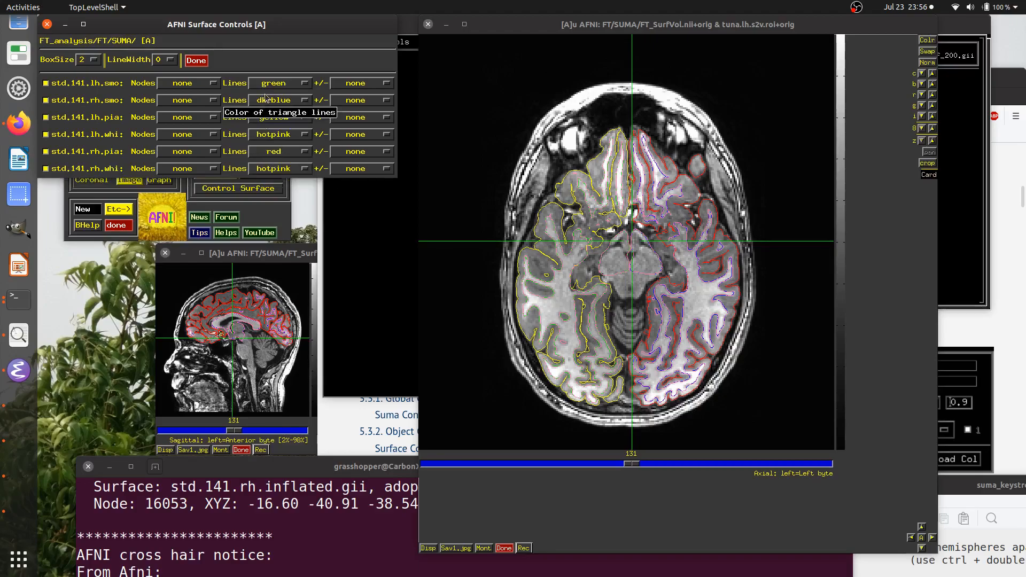
{"action": "left_click", "coordinate": [46, 83]}
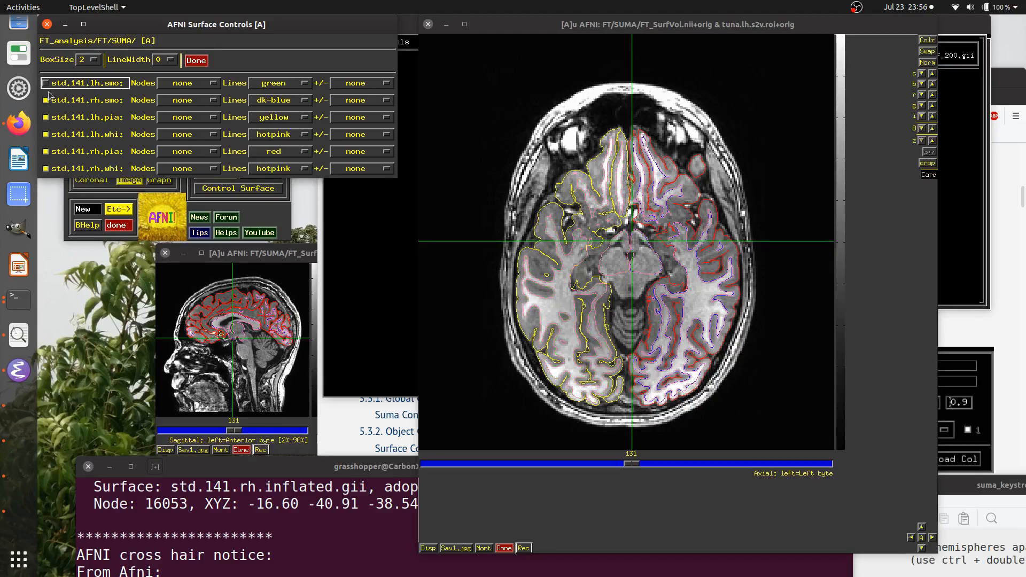
{"action": "left_click", "coordinate": [45, 100]}
{"action": "left_click", "coordinate": [46, 117]}
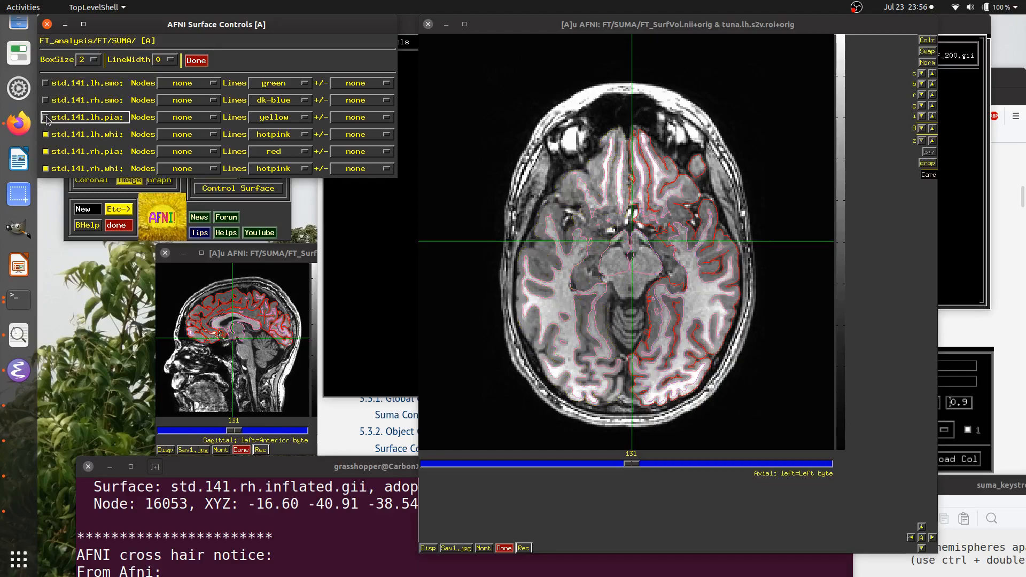
{"action": "left_click", "coordinate": [45, 118]}
{"action": "left_click", "coordinate": [45, 101]}
{"action": "left_click", "coordinate": [45, 83]}
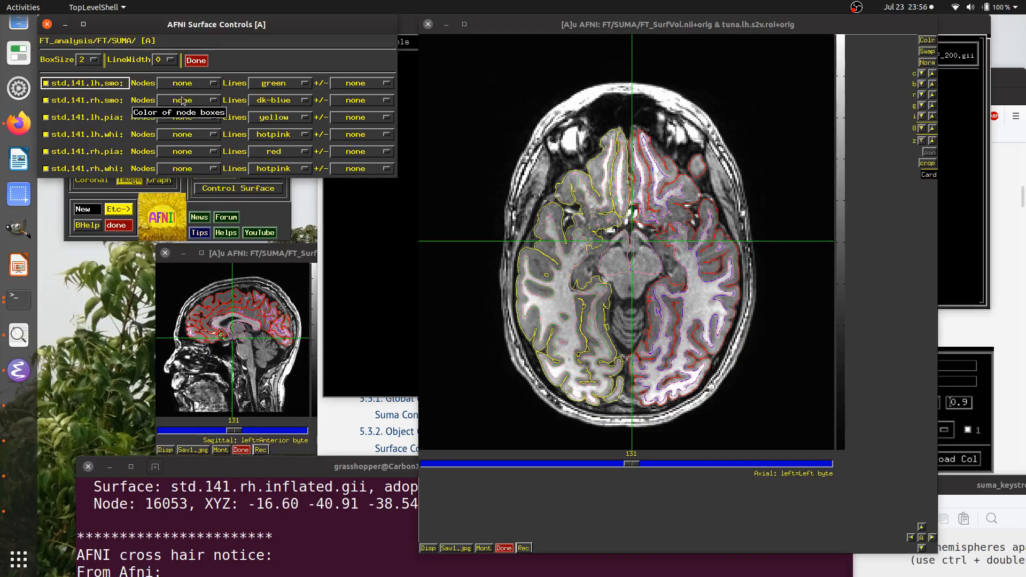
Step: Try oran-red for the std.141.lh.pia outline, then set its line color to rbgyr20_02
{"action": "left_click", "coordinate": [278, 117]}
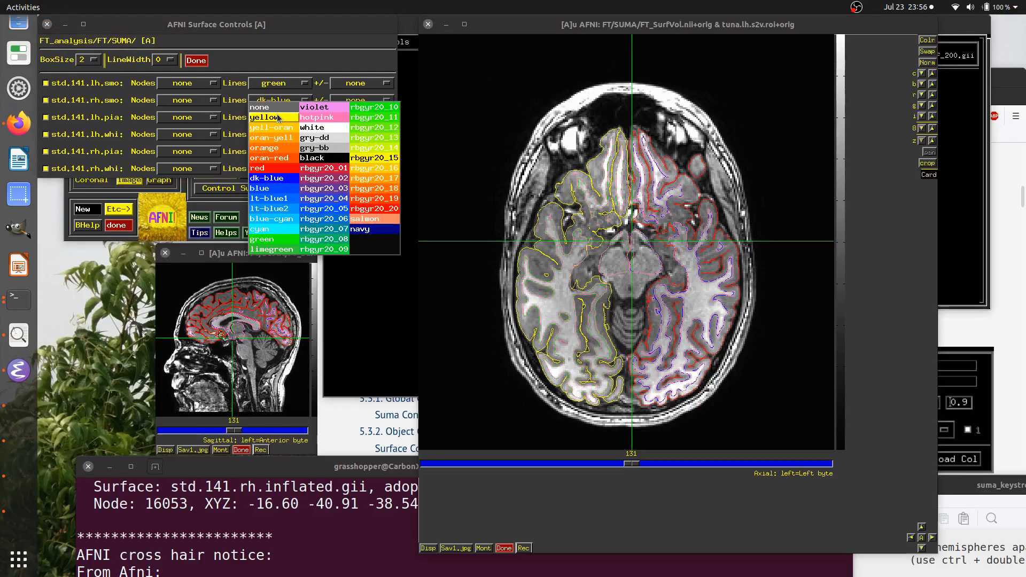
{"action": "left_click", "coordinate": [272, 159]}
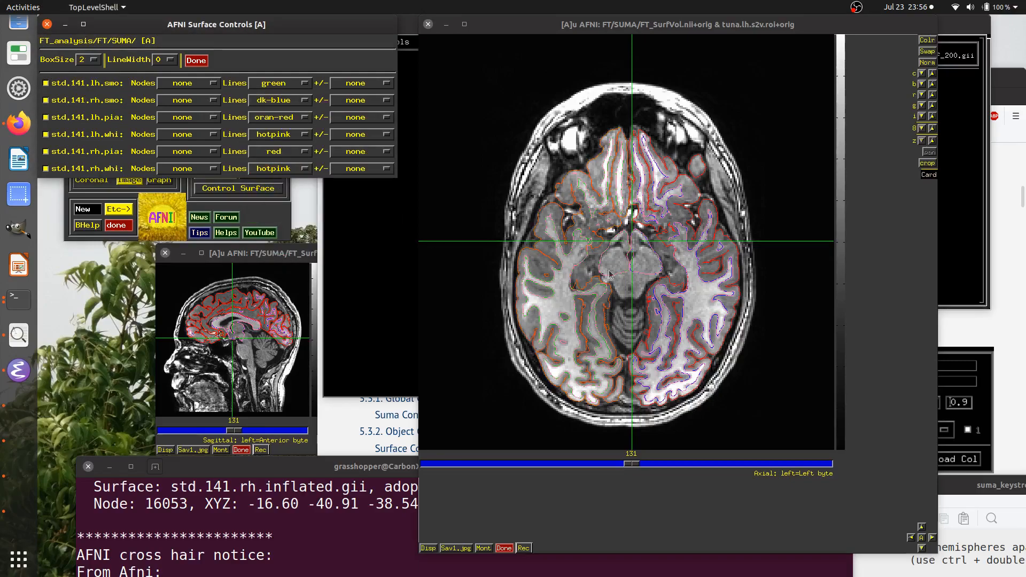
{"action": "left_click", "coordinate": [273, 116]}
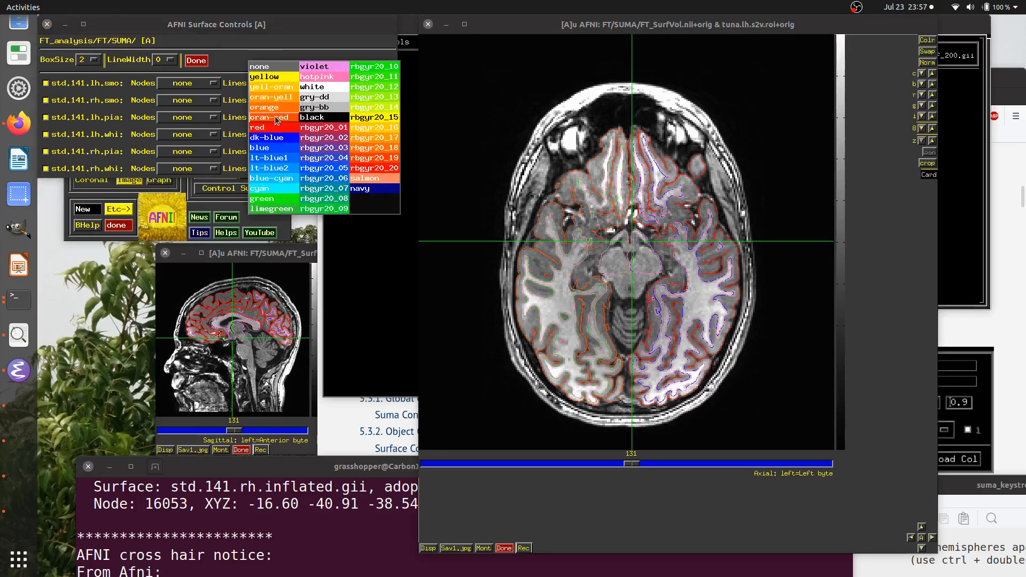
{"action": "left_click", "coordinate": [338, 138]}
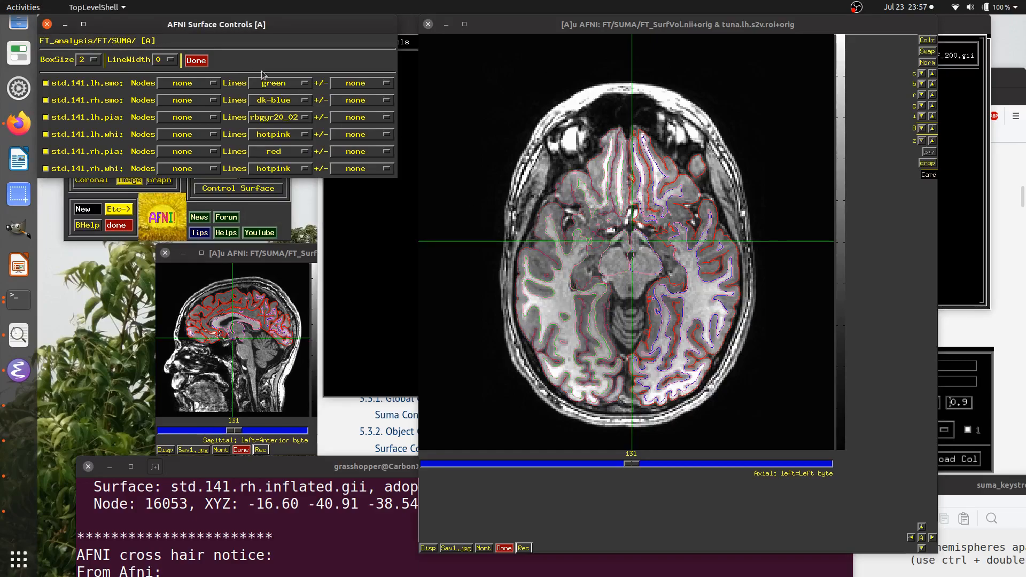
Step: Try surface outline widths 2 and 1, finishing with LineWidth at 2
{"action": "left_click", "coordinate": [158, 60]}
{"action": "left_click", "coordinate": [159, 59]}
{"action": "left_click", "coordinate": [159, 60]}
{"action": "left_click", "coordinate": [158, 81]}
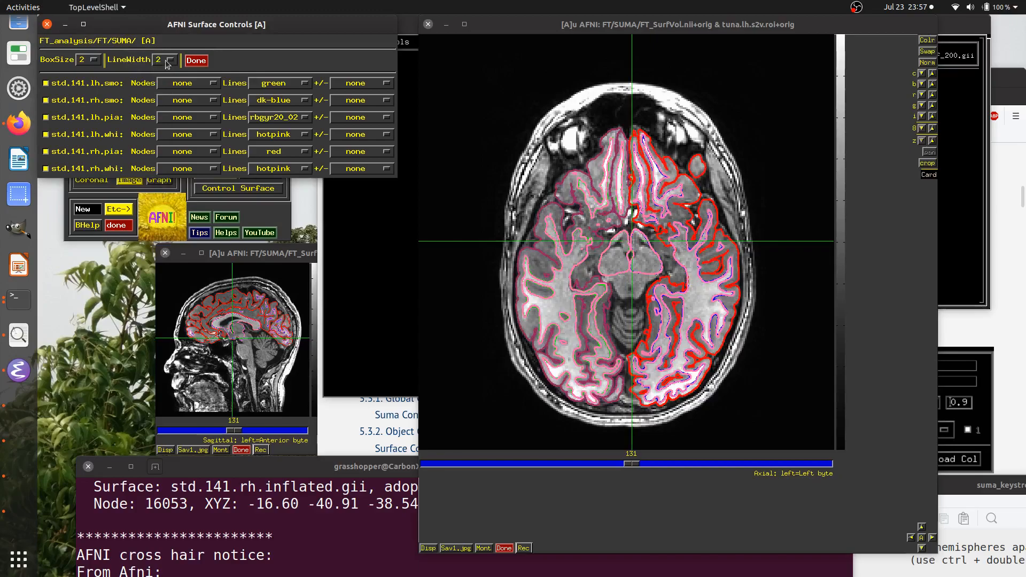
{"action": "left_click", "coordinate": [162, 60]}
{"action": "left_click", "coordinate": [158, 51]}
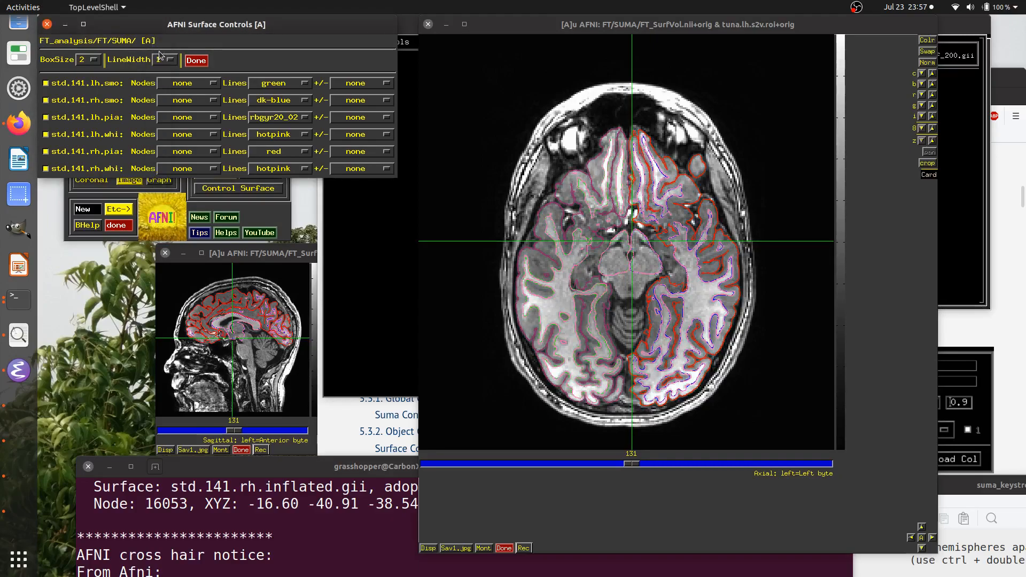
{"action": "left_click", "coordinate": [162, 60]}
{"action": "left_click", "coordinate": [161, 71]}
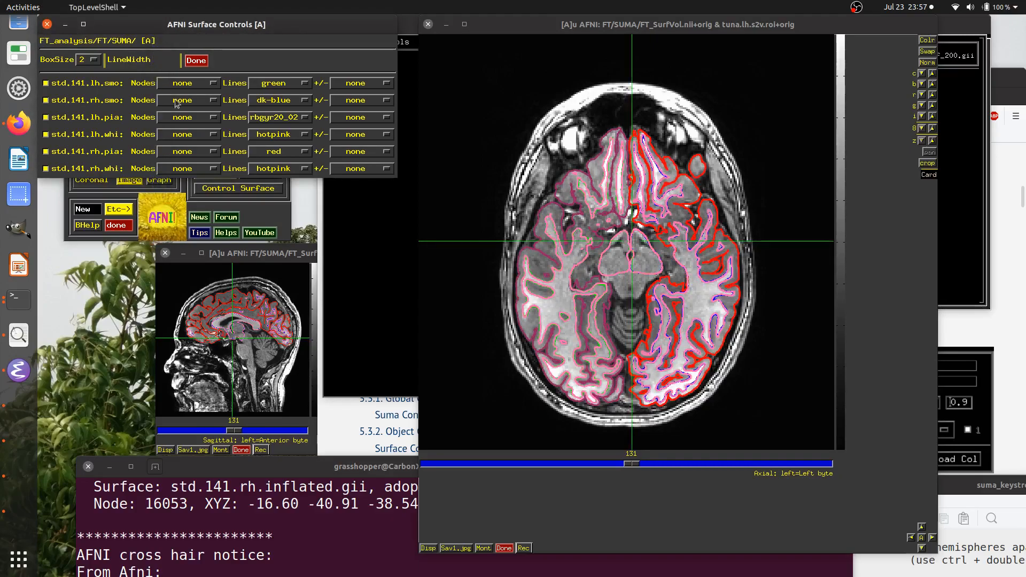
Step: Step the axial image up to slice 136 to inspect the thicker surface outlines
{"action": "scroll", "coordinate": [566, 289], "scroll_direction": "up", "scroll_amount": 3}
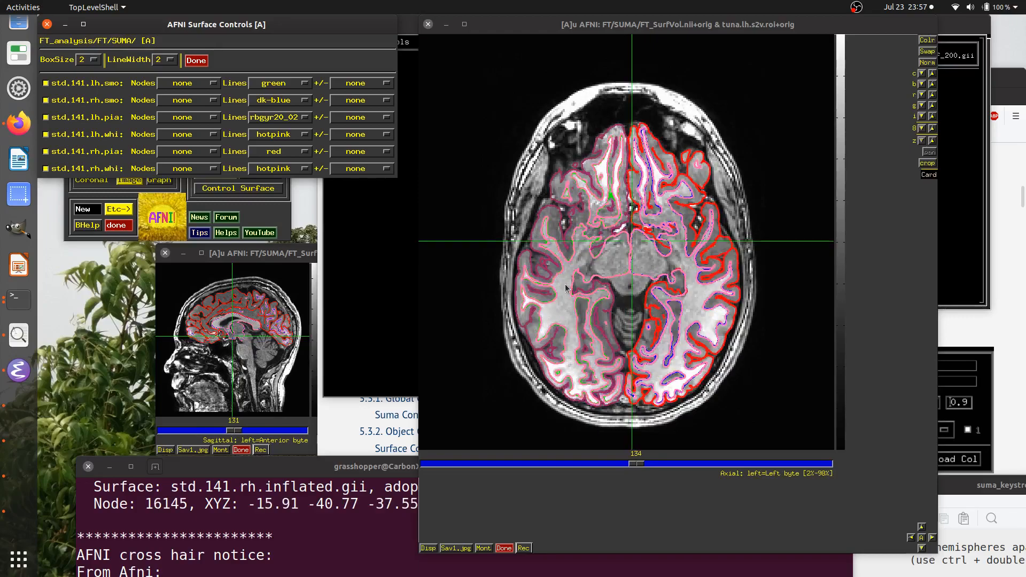
{"action": "scroll", "coordinate": [586, 251], "scroll_direction": "up", "scroll_amount": 2}
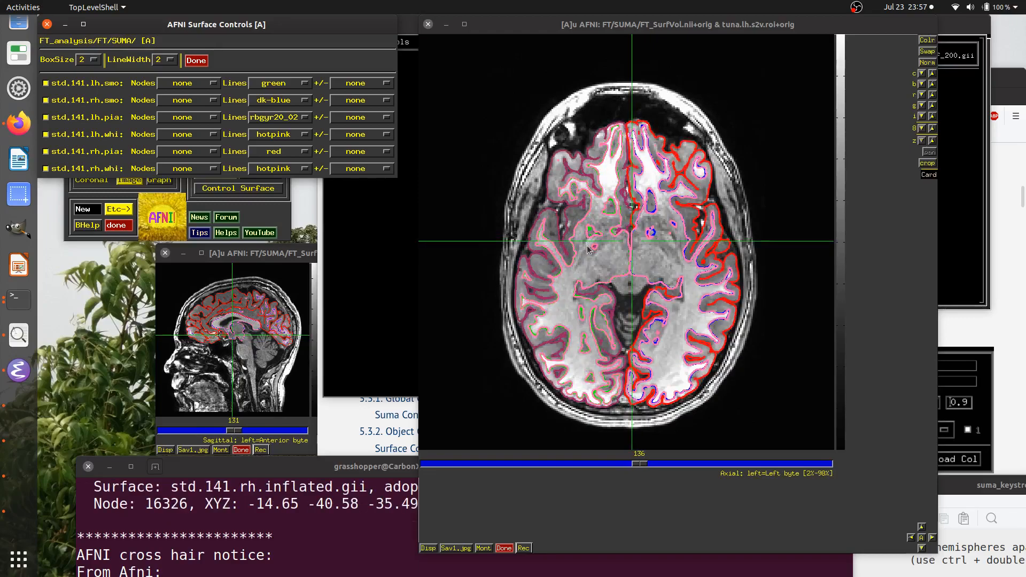
{"action": "scroll", "coordinate": [561, 294], "scroll_direction": "up", "scroll_amount": 1}
{"action": "scroll", "coordinate": [561, 292], "scroll_direction": "down", "scroll_amount": 1}
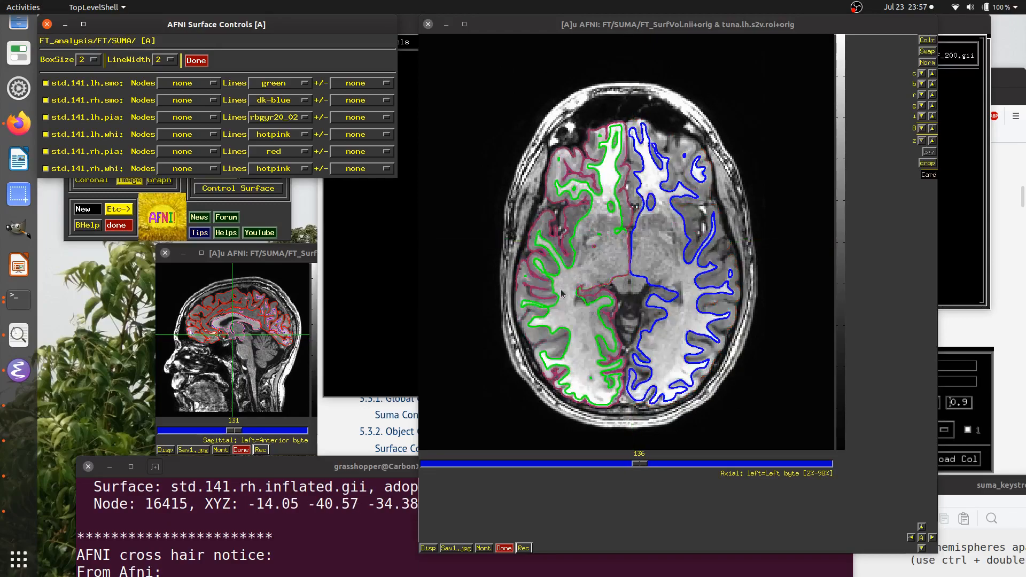
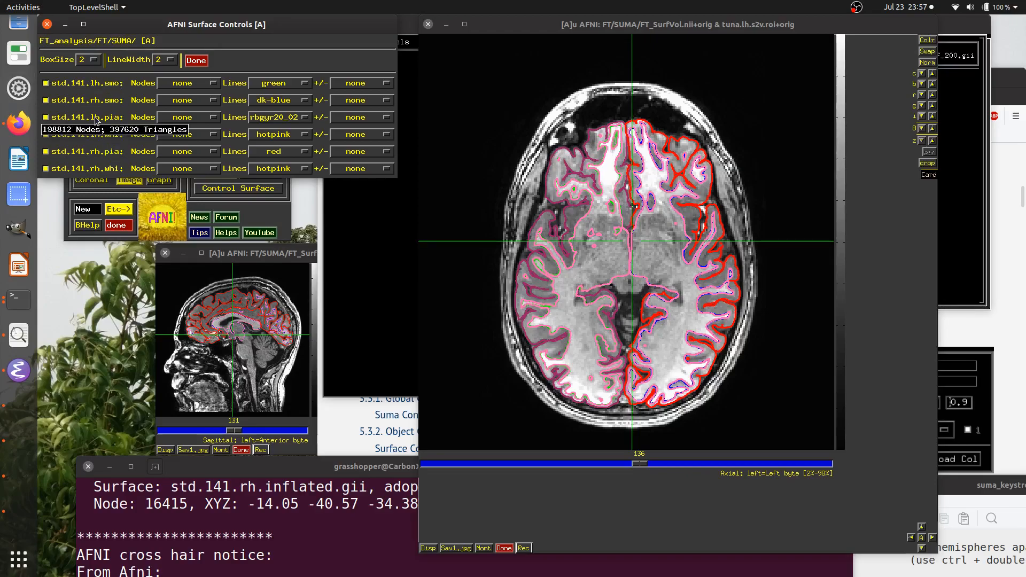
Step: Toggle the std.141.lh.pia and std.141.lh.whi outlines off and back on to compare them with the anatomy
{"action": "left_click", "coordinate": [46, 119]}
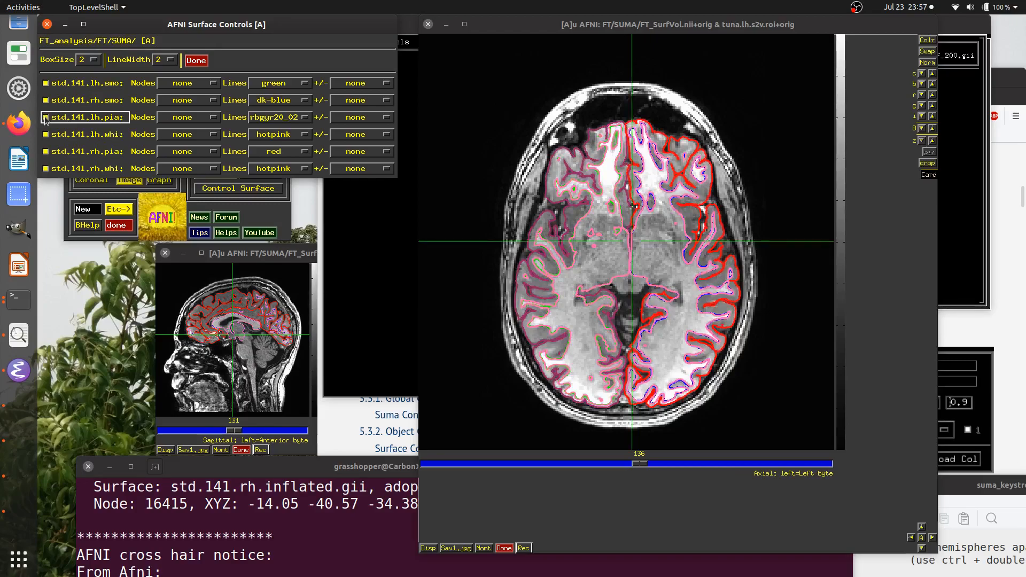
{"action": "left_click", "coordinate": [46, 118]}
{"action": "left_click", "coordinate": [46, 118]}
{"action": "left_click", "coordinate": [45, 134]}
{"action": "left_click", "coordinate": [46, 134]}
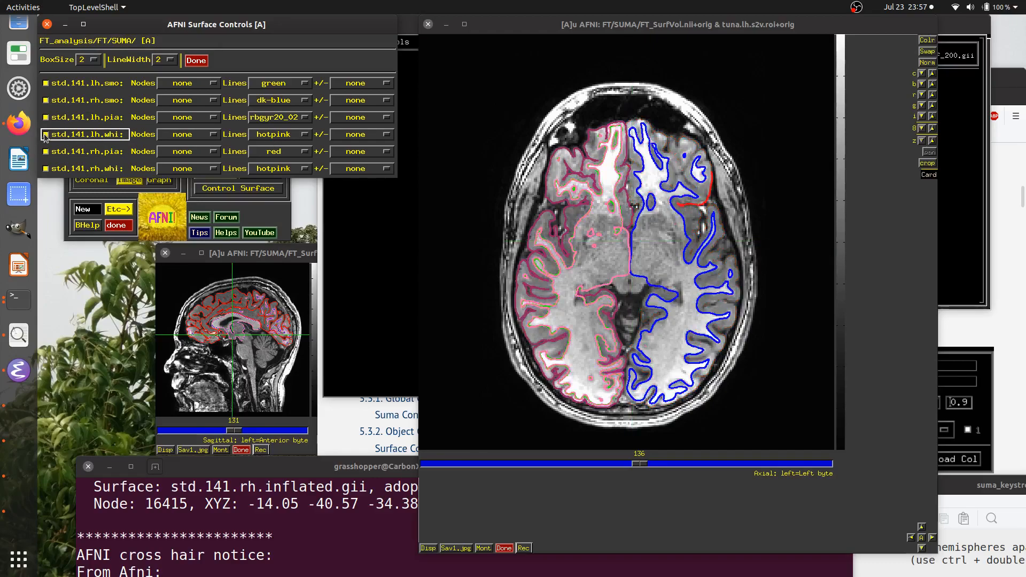
{"action": "left_click", "coordinate": [45, 135]}
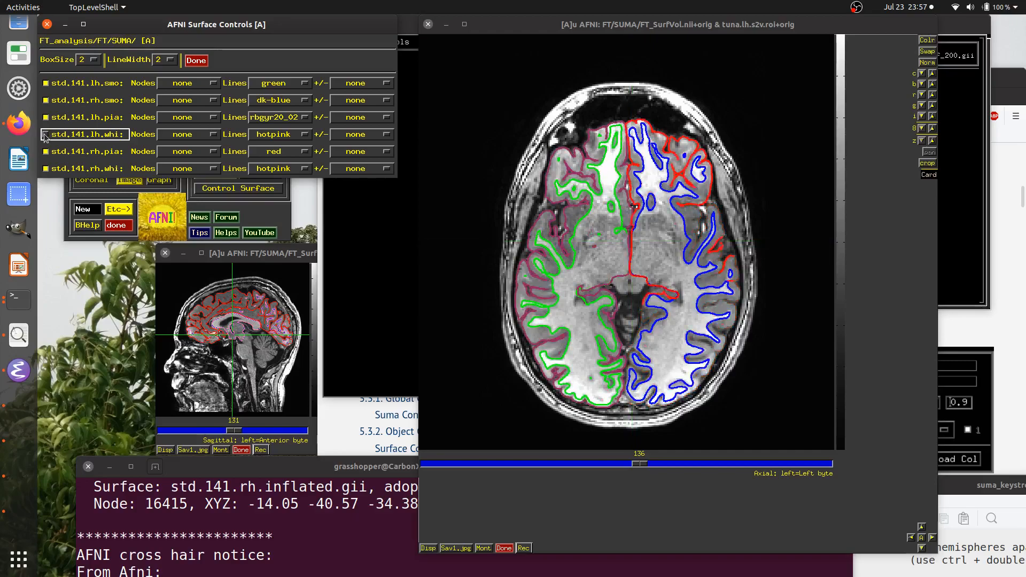
{"action": "left_click", "coordinate": [45, 134]}
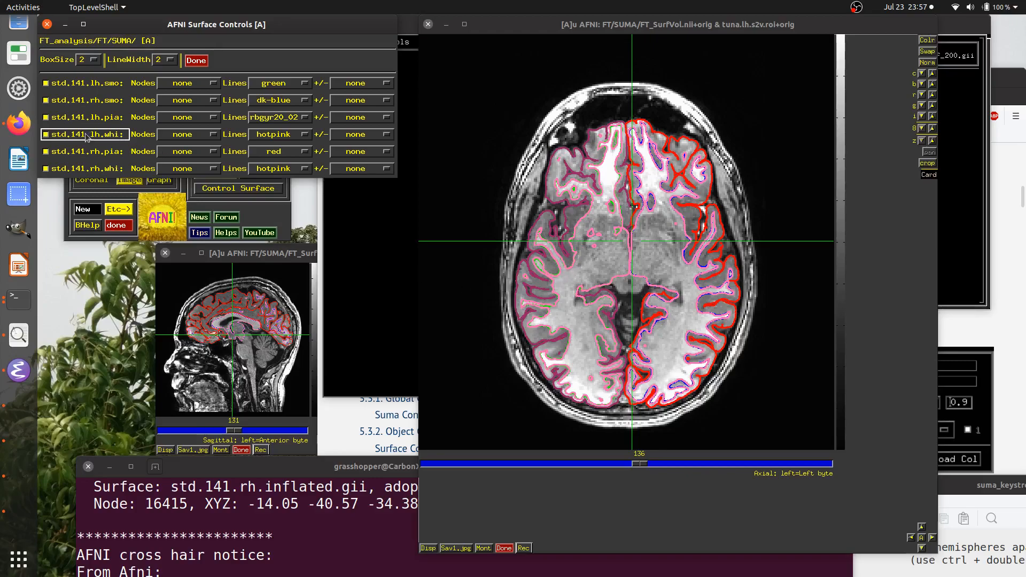
Step: Hide the std.141.lh.smo and std.141.rh.smo outlines, leaving the pial and white outlines shown
{"action": "mouse_move", "coordinate": [117, 138]}
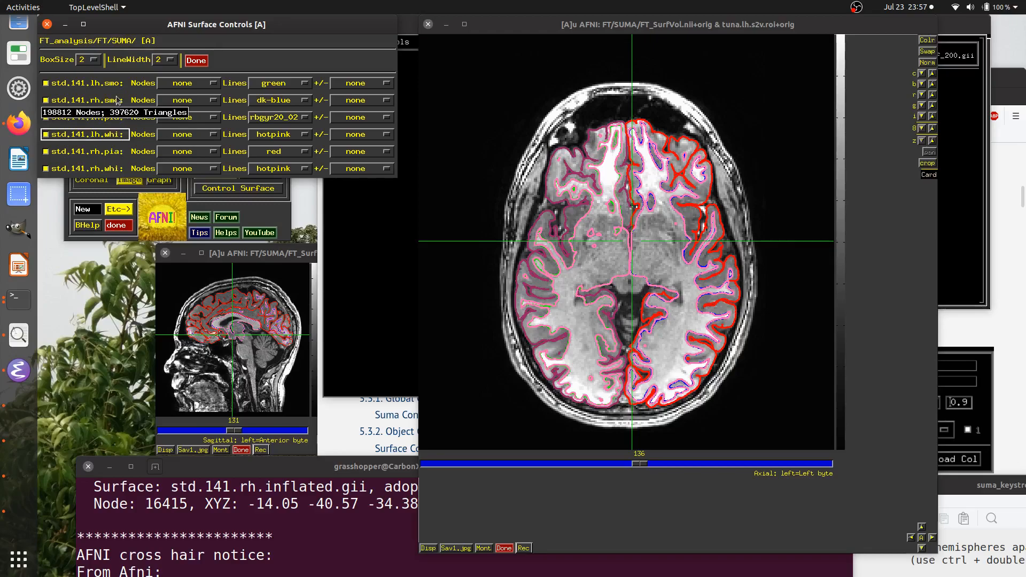
{"action": "left_click", "coordinate": [45, 83]}
{"action": "left_click", "coordinate": [45, 100]}
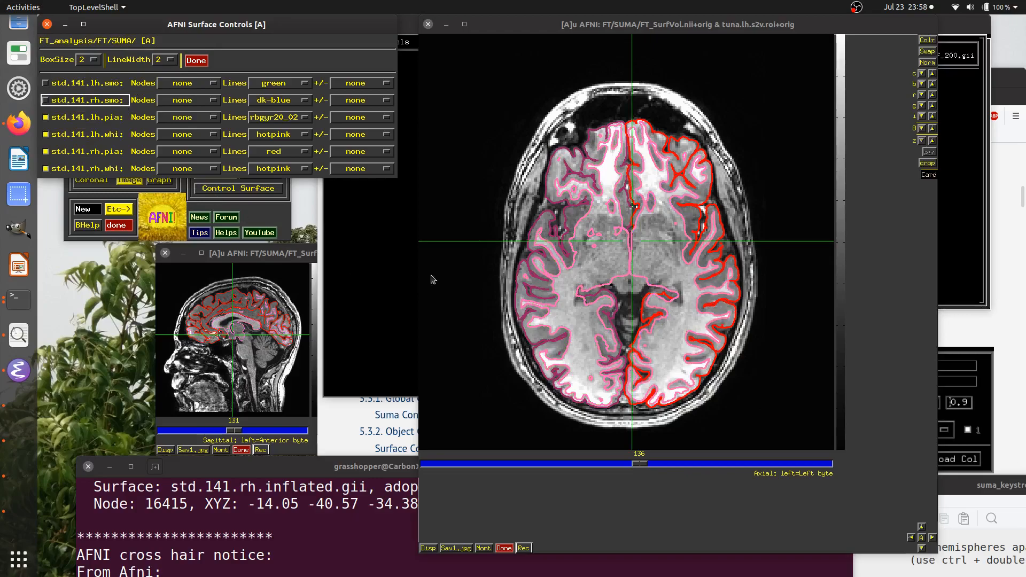
Step: Step the axial image up to slice 140 and place the crosshair in the deep gray matter beside the midline
{"action": "scroll", "coordinate": [663, 283], "scroll_direction": "up", "scroll_amount": 2}
{"action": "scroll", "coordinate": [662, 283], "scroll_direction": "up", "scroll_amount": 2}
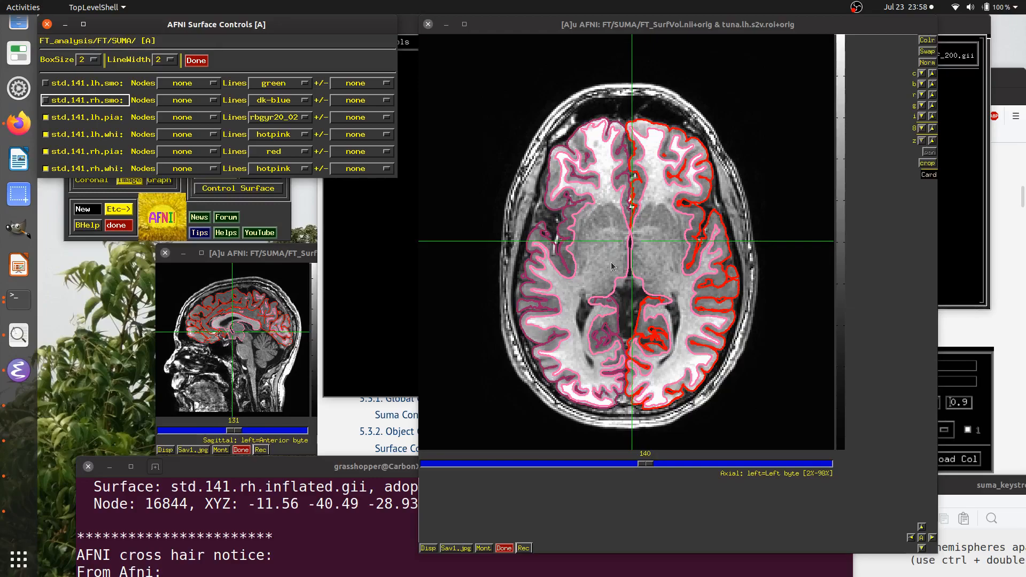
{"action": "left_click", "coordinate": [602, 250]}
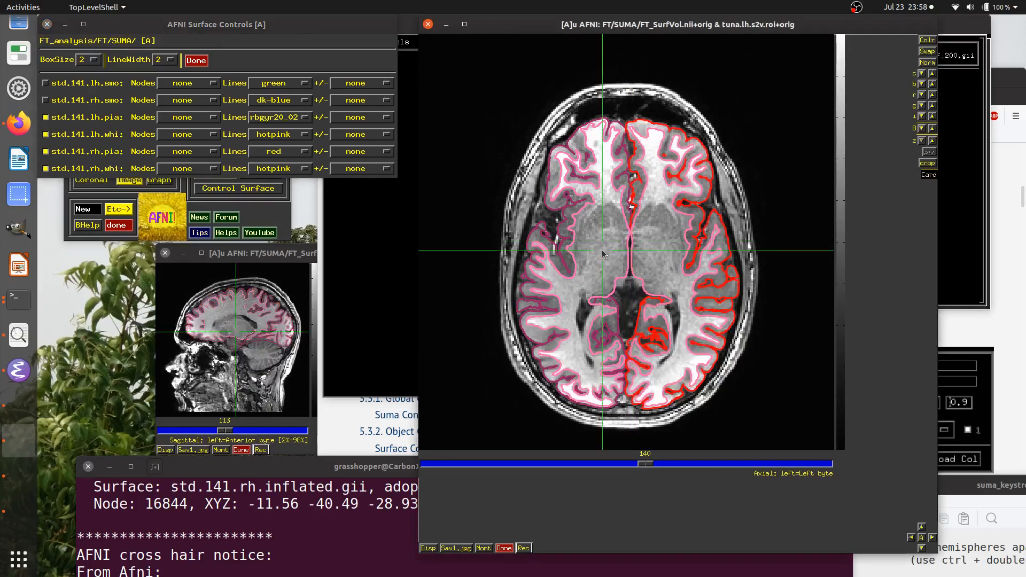
Step: Arrange the sagittal image beside the axial image and place the crosshair in the lateral left hemisphere on axial slice 140
{"action": "left_click", "coordinate": [285, 241]}
{"action": "left_click_drag", "start_coordinate": [308, 246], "coordinate": [341, 3]}
{"action": "left_click", "coordinate": [548, 259]}
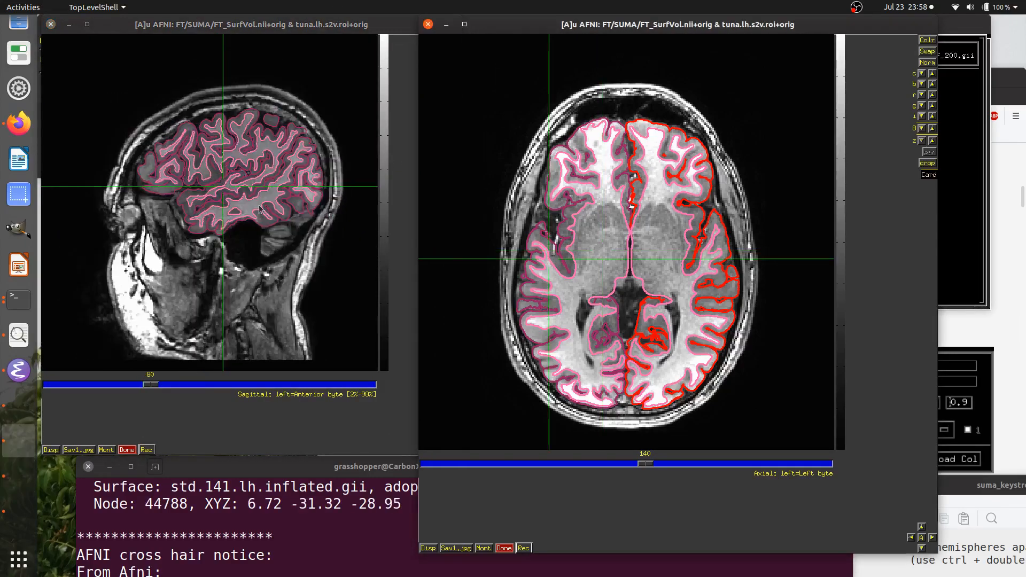
Step: Step the axial image up to slice 147 and place the crosshair at the posterior part of the right lateral ventricle
{"action": "scroll", "coordinate": [572, 312], "scroll_direction": "up", "scroll_amount": 2}
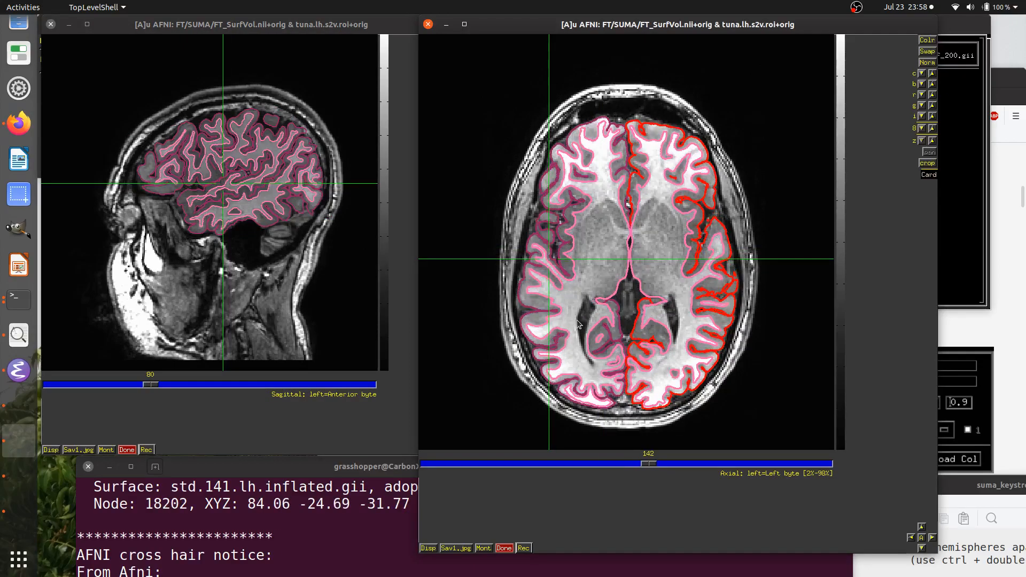
{"action": "scroll", "coordinate": [577, 323], "scroll_direction": "up", "scroll_amount": 4}
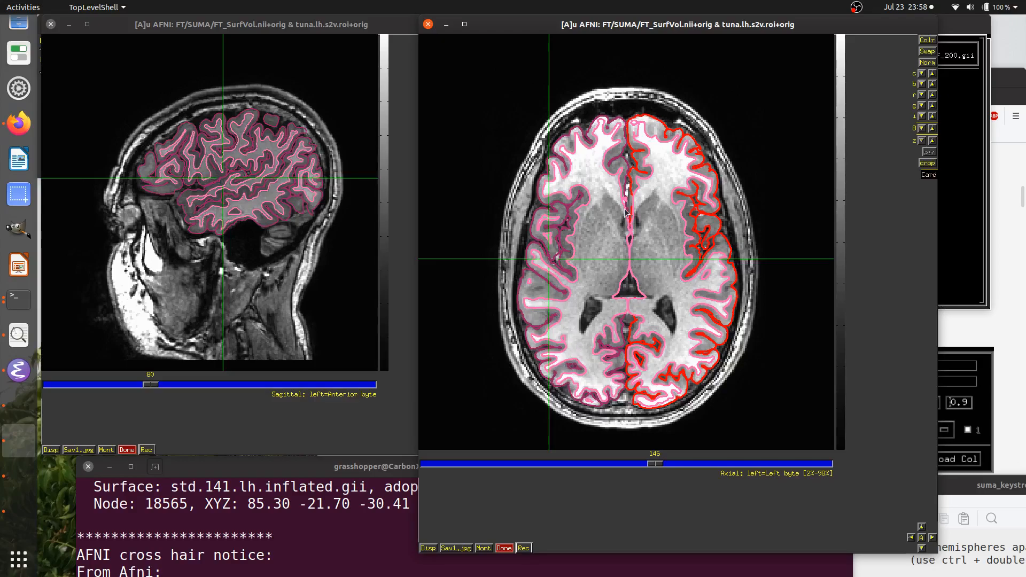
{"action": "scroll", "coordinate": [626, 212], "scroll_direction": "up", "scroll_amount": 1}
{"action": "left_click", "coordinate": [669, 323]}
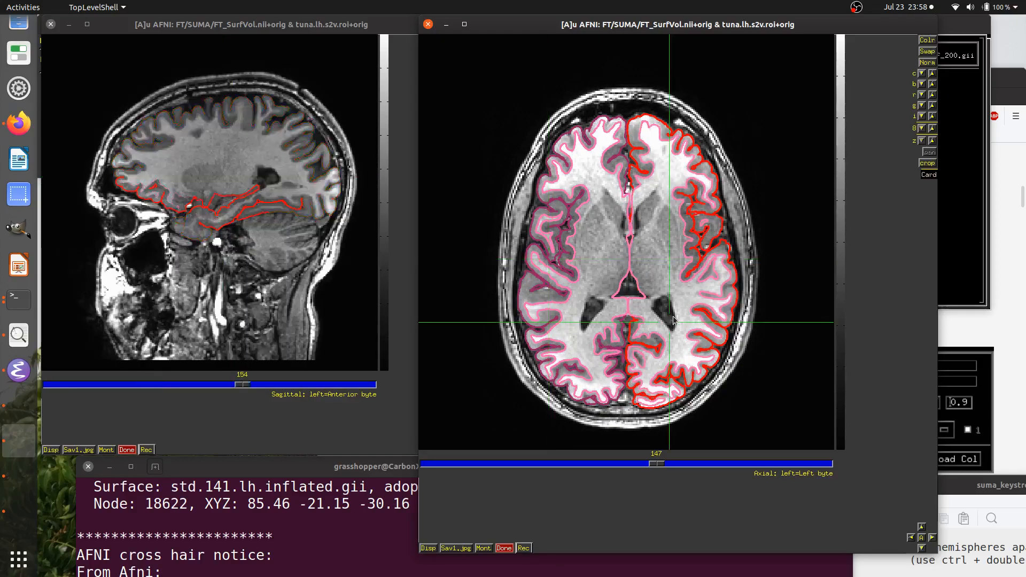
Step: Inspect the surface outlines by moving the sagittal crosshair through the parietal white matter, the superior cortex and the inferior temporal edge
{"action": "left_click", "coordinate": [289, 149]}
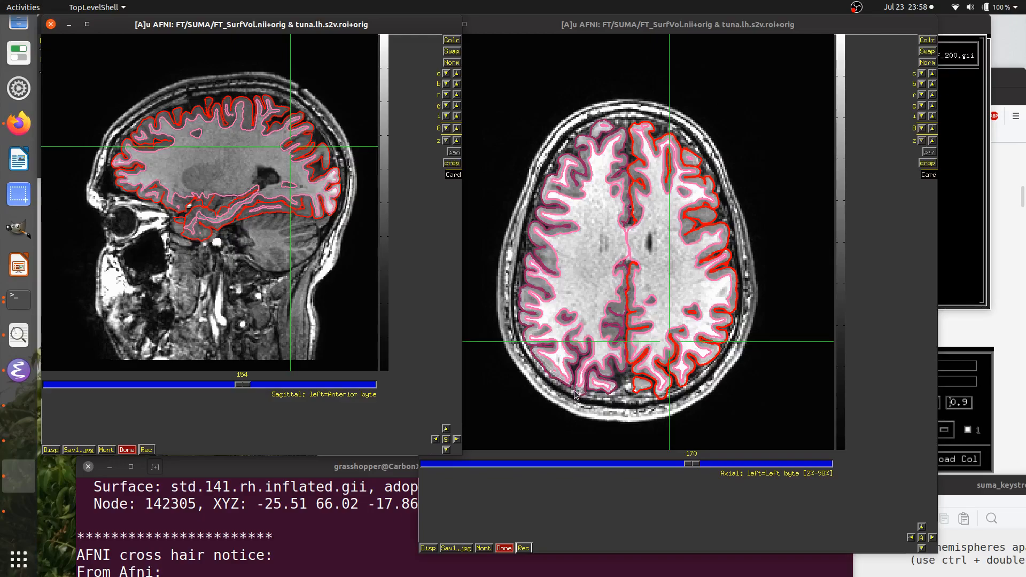
{"action": "scroll", "coordinate": [582, 281], "scroll_direction": "up", "scroll_amount": 4}
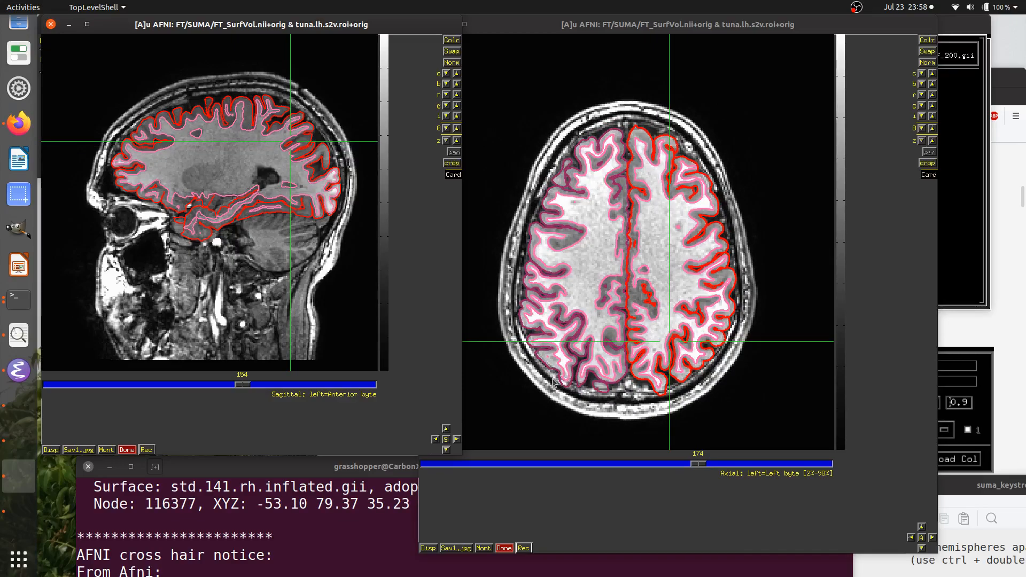
{"action": "left_click", "coordinate": [270, 106]}
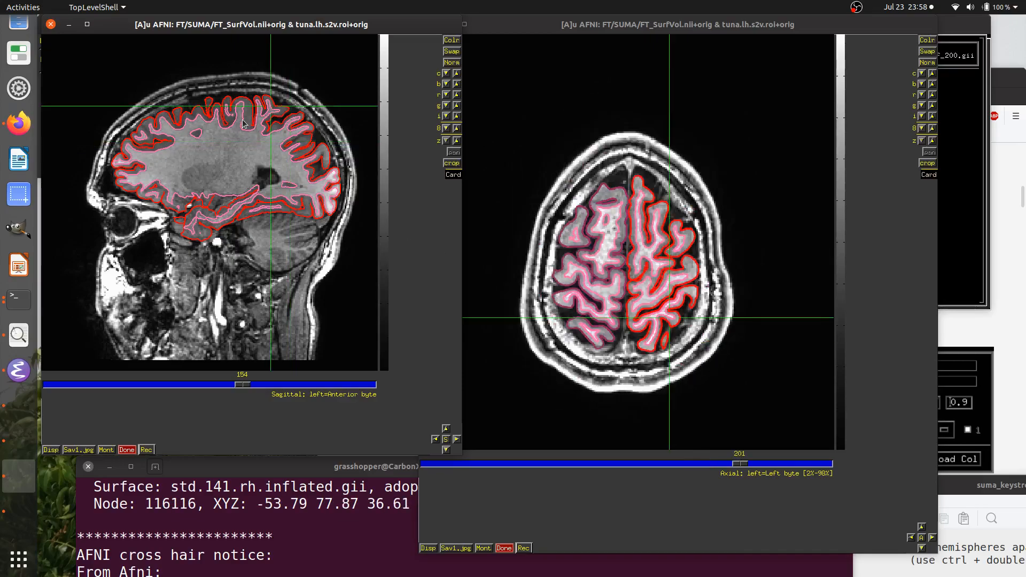
{"action": "left_click", "coordinate": [226, 217]}
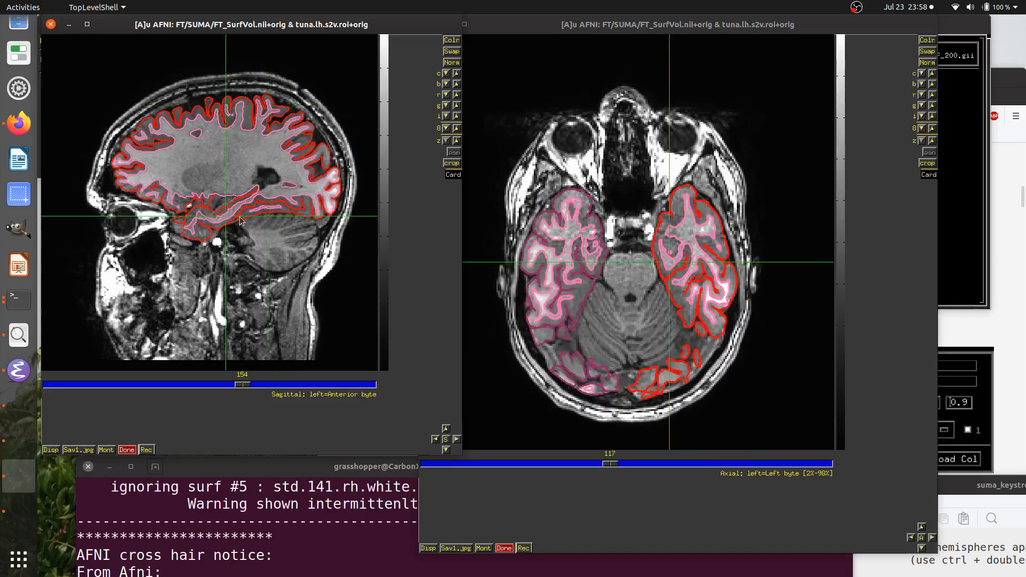
Step: Rearrange the sagittal and axial image windows and the SUMA viewer so the surfaces sit beside the axial image
{"action": "left_click_drag", "start_coordinate": [248, 24], "coordinate": [274, 133]}
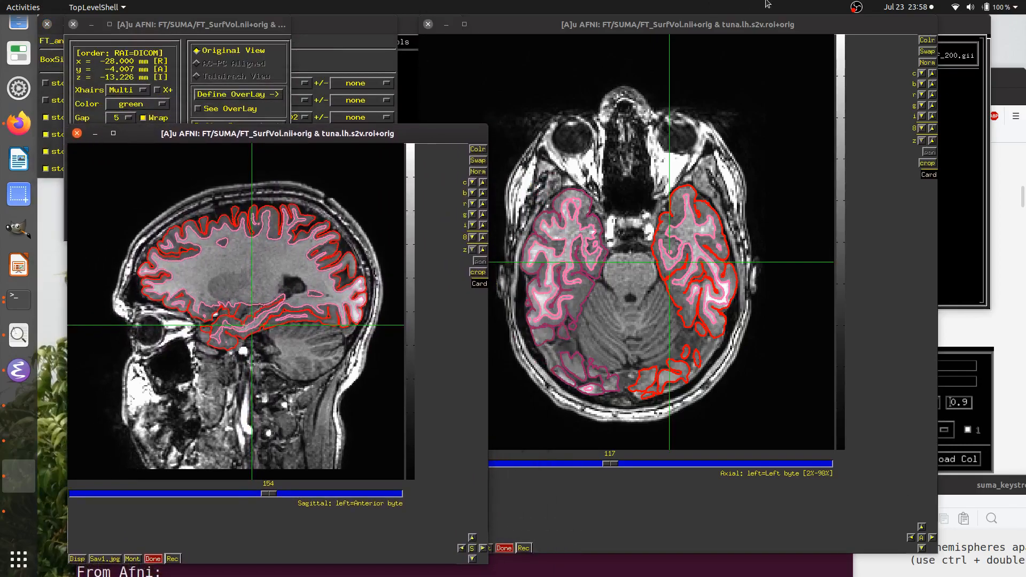
{"action": "left_click_drag", "start_coordinate": [740, 25], "coordinate": [701, 7]}
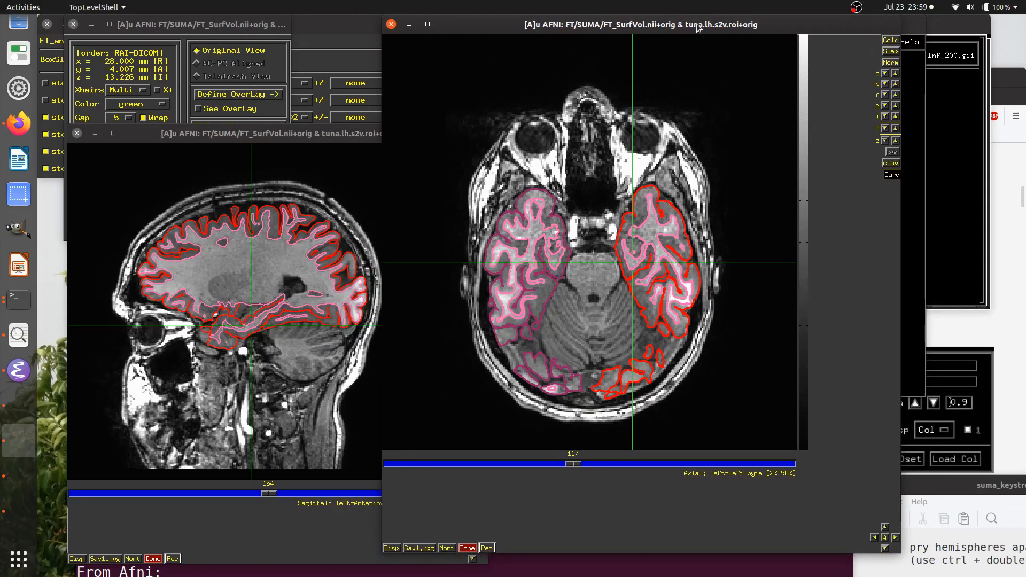
{"action": "left_click_drag", "start_coordinate": [697, 25], "coordinate": [444, 32]}
{"action": "left_click_drag", "start_coordinate": [763, 26], "coordinate": [987, 18]}
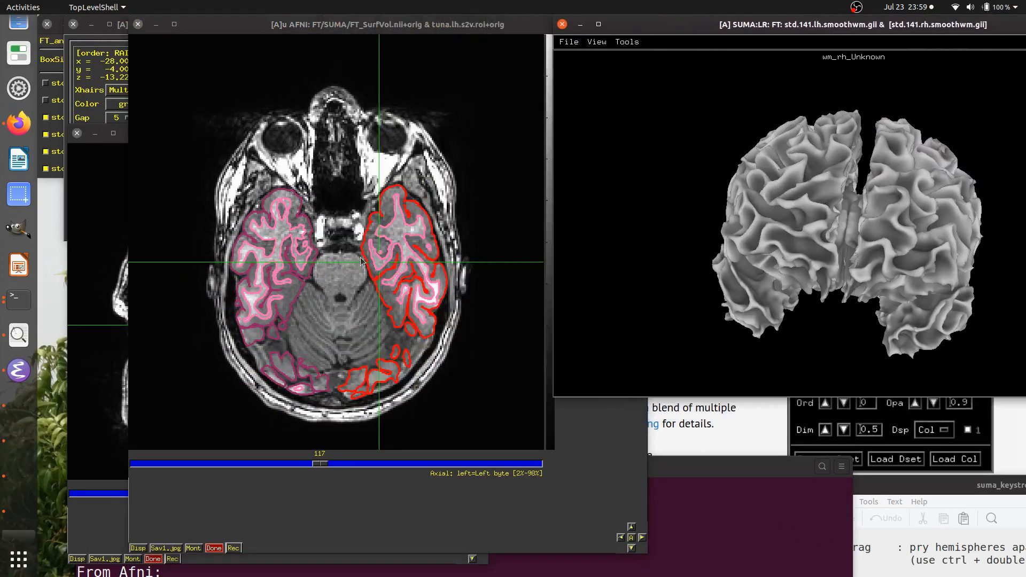
Step: Pick points on the right smoothwm surface and sweep the pick across the left frontal surface to move AFNI's linked crosshair
{"action": "right_click", "coordinate": [792, 191]}
{"action": "right_click", "coordinate": [812, 234]}
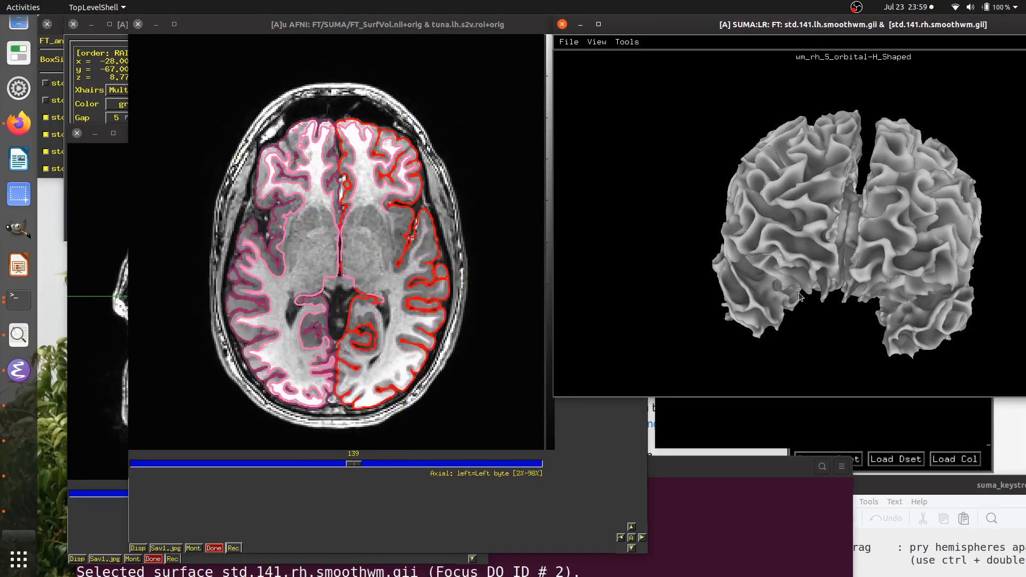
{"action": "right_click_drag", "start_coordinate": [938, 256], "coordinate": [892, 191]}
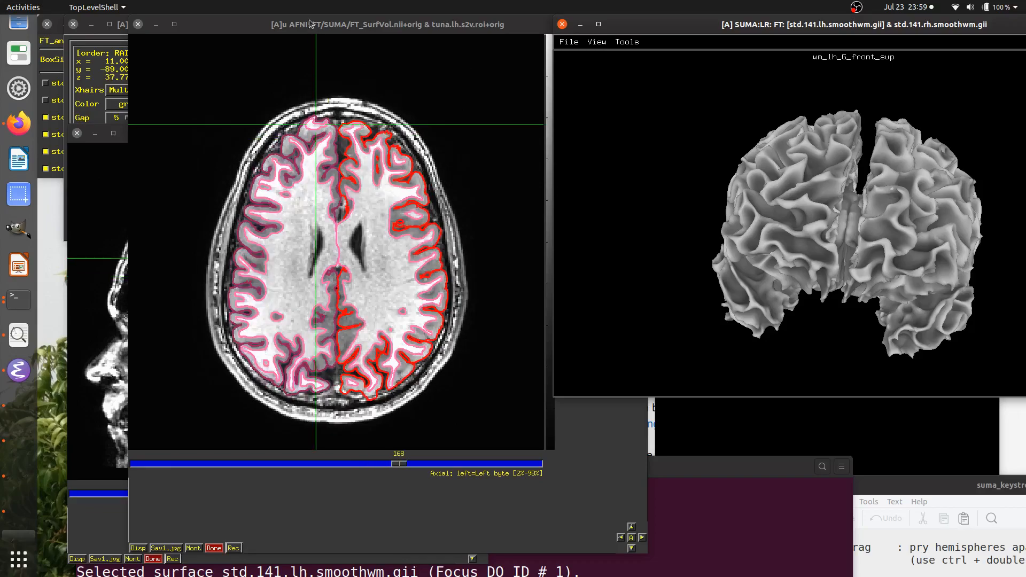
Step: Separate the axial image from the sagittal image, close the AFNI Surface Controls window and uncover the main AFNI controller
{"action": "left_click_drag", "start_coordinate": [310, 23], "coordinate": [628, 12]}
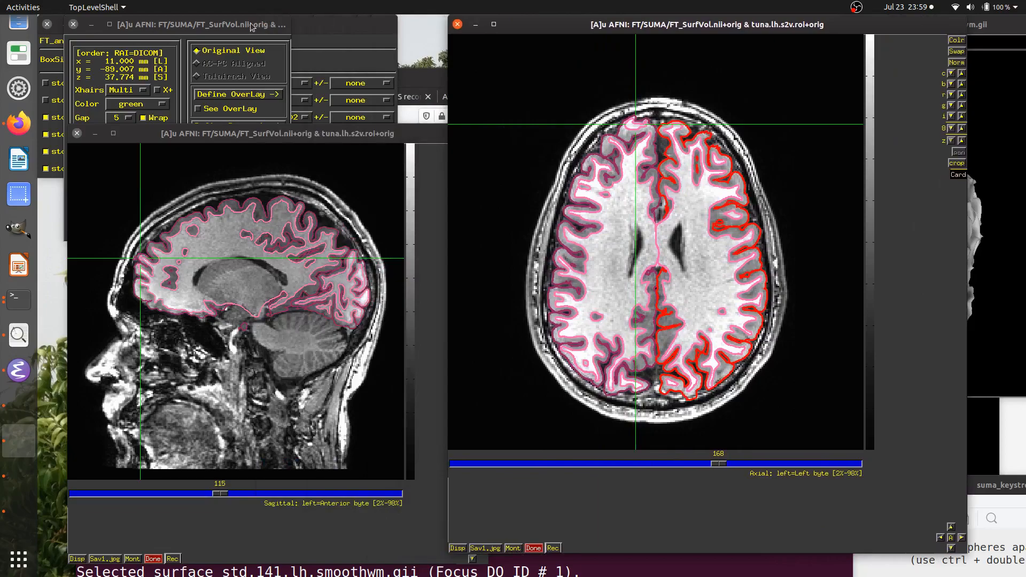
{"action": "left_click_drag", "start_coordinate": [251, 27], "coordinate": [392, 26]}
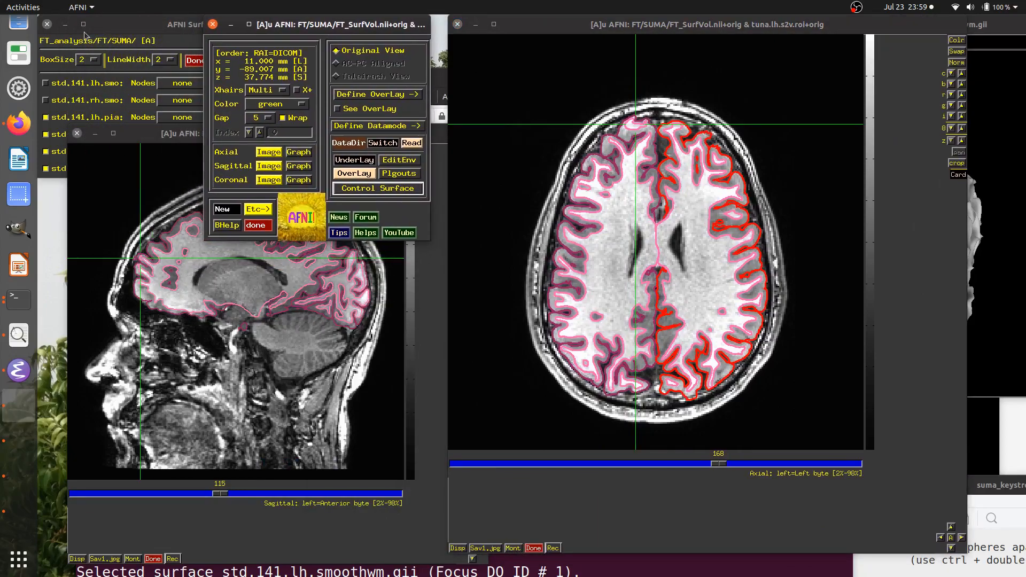
{"action": "left_click", "coordinate": [47, 24]}
{"action": "left_click_drag", "start_coordinate": [338, 21], "coordinate": [195, 21]}
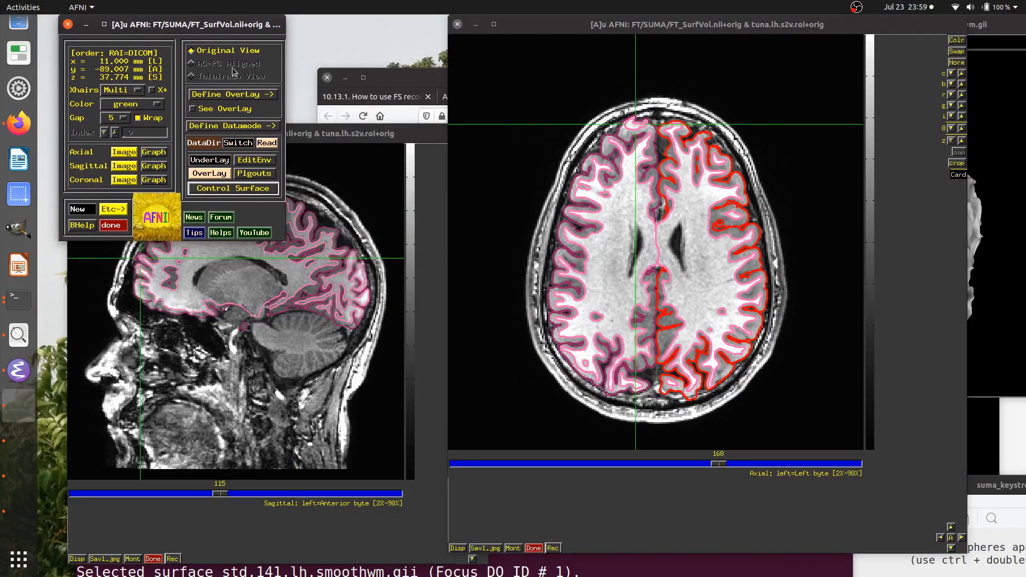
Step: Set the overlay dataset to aparc.a2009s+aseg_REN_gmrois.nii.gz
{"action": "left_click", "coordinate": [212, 176]}
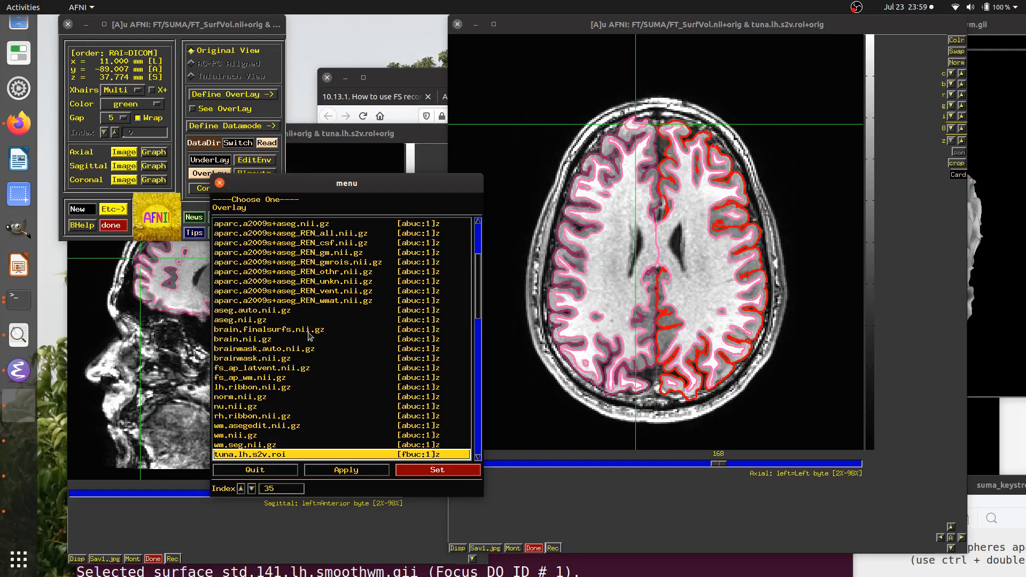
{"action": "scroll", "coordinate": [310, 336], "scroll_direction": "up", "scroll_amount": 1}
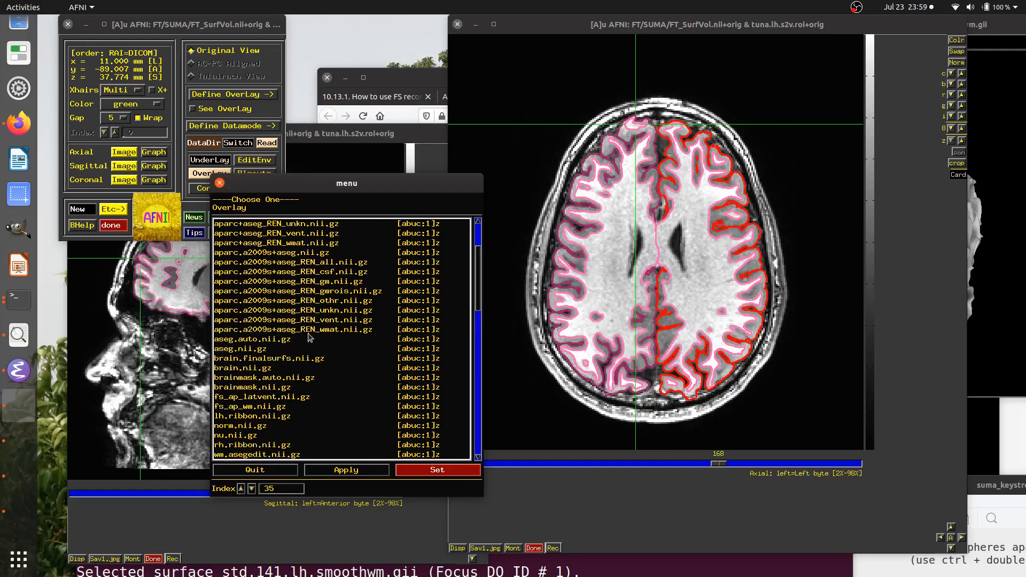
{"action": "left_click", "coordinate": [345, 293]}
{"action": "left_click", "coordinate": [431, 471]}
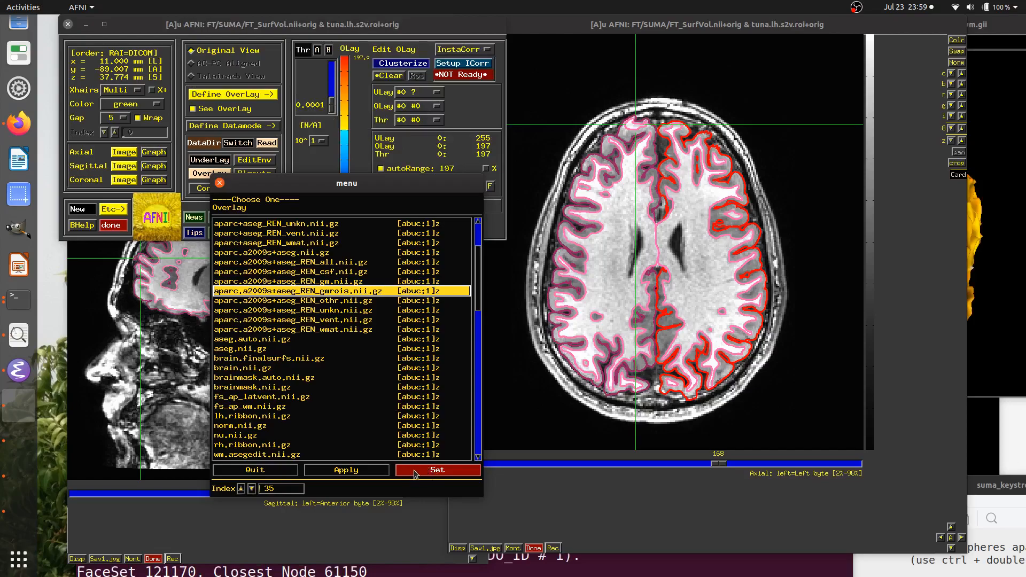
{"action": "left_click", "coordinate": [414, 474]}
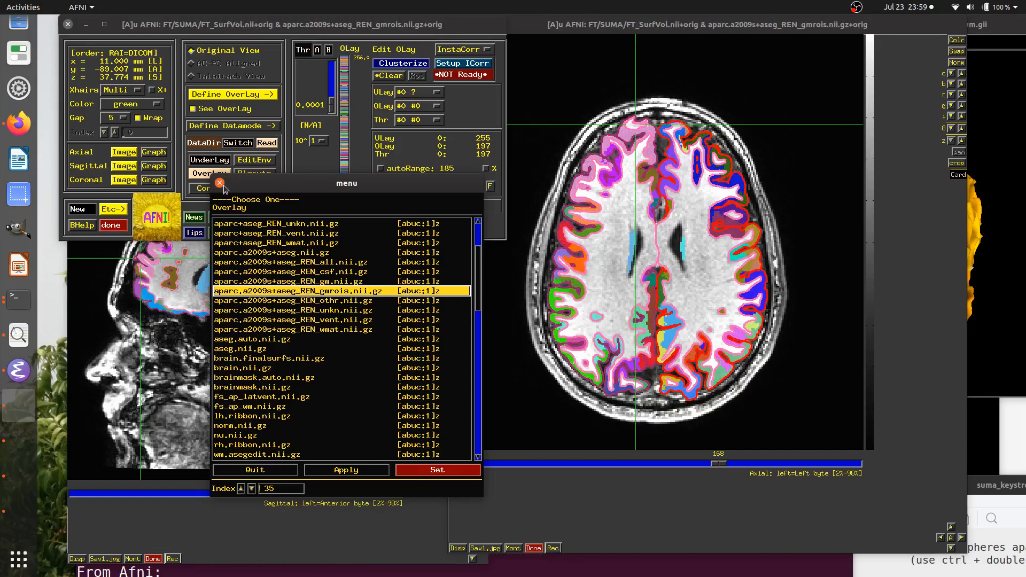
{"action": "left_click", "coordinate": [450, 475]}
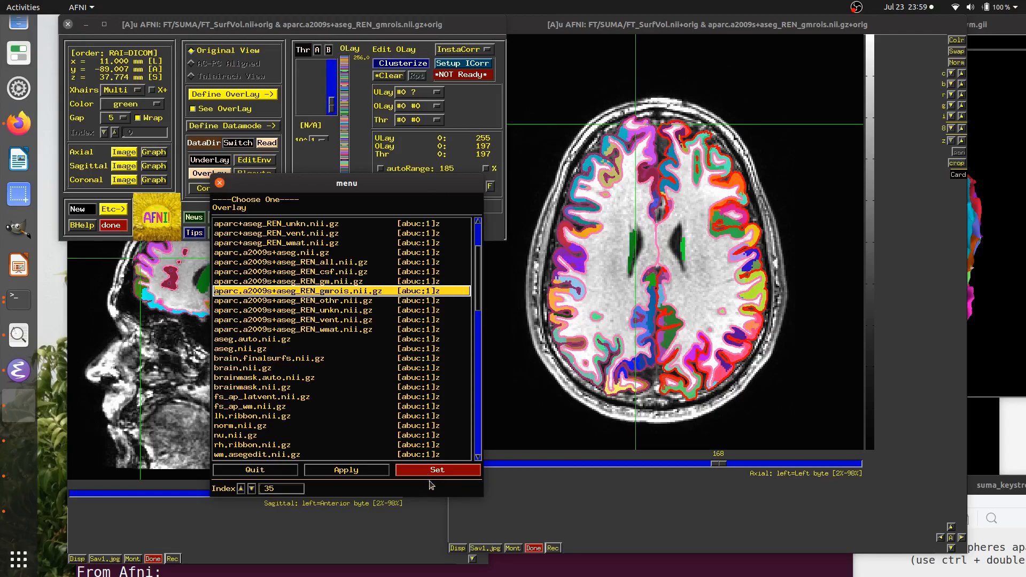
{"action": "left_click", "coordinate": [448, 474]}
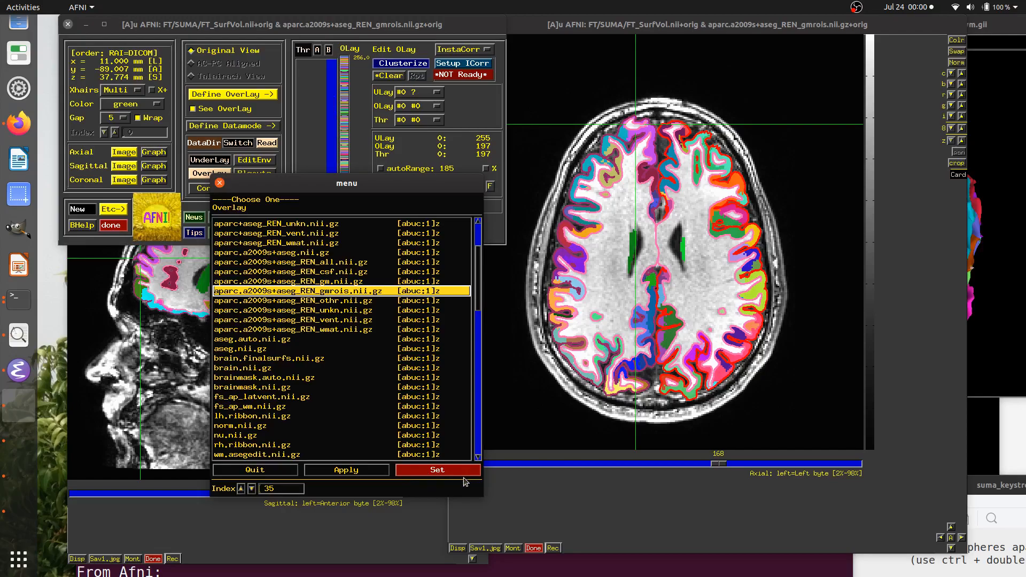
Step: Close the overlay chooser and move the axial image clear of the controller and the sagittal image
{"action": "left_click_drag", "start_coordinate": [614, 25], "coordinate": [664, 25]}
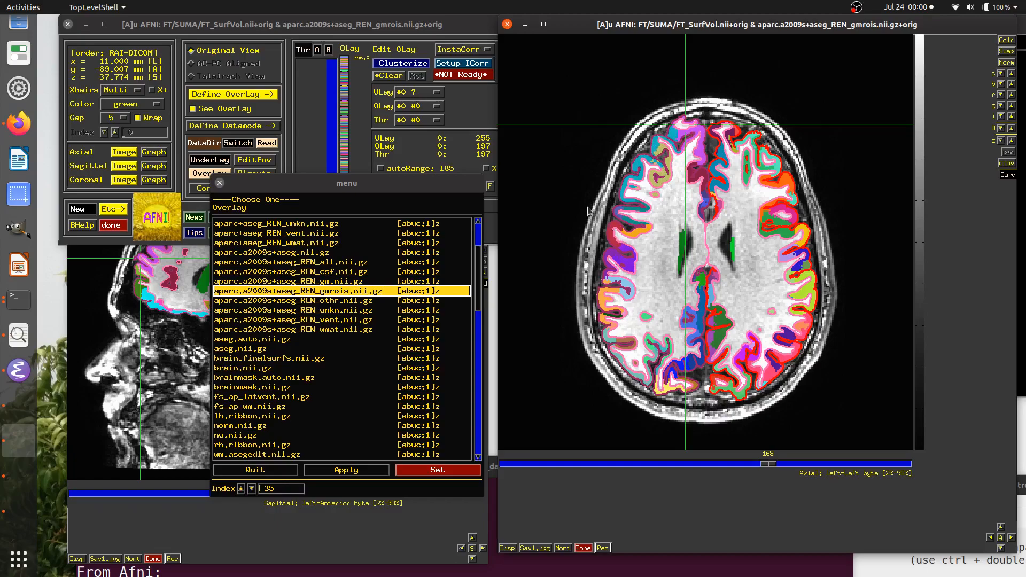
{"action": "left_click_drag", "start_coordinate": [426, 181], "coordinate": [428, 259]}
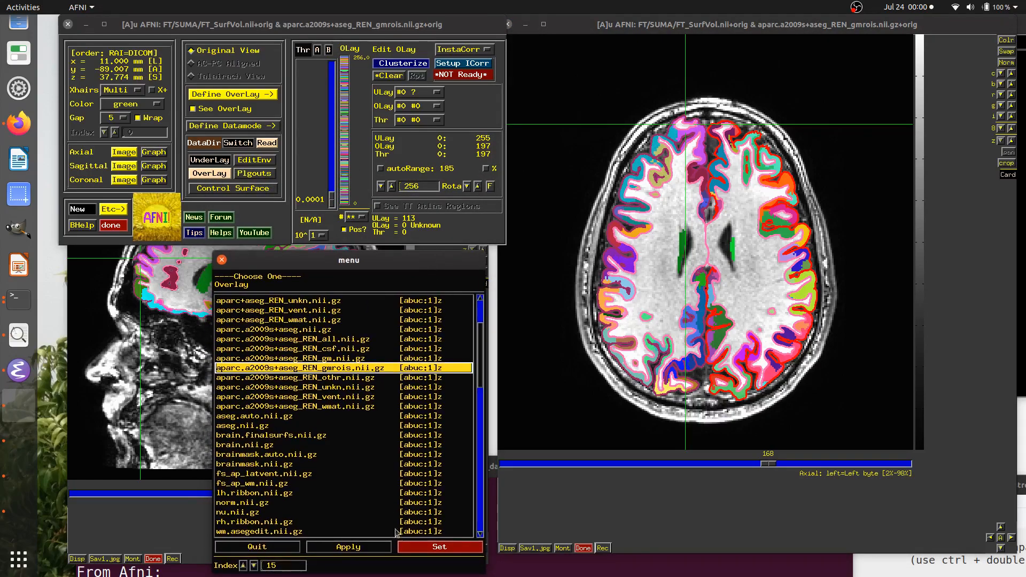
{"action": "left_click", "coordinate": [439, 547]}
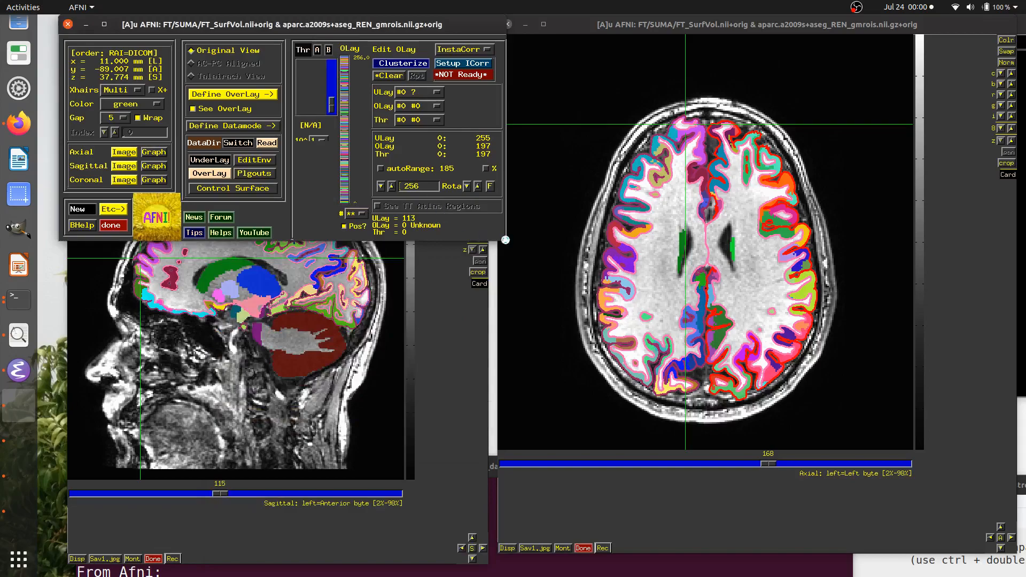
{"action": "left_click", "coordinate": [623, 298]}
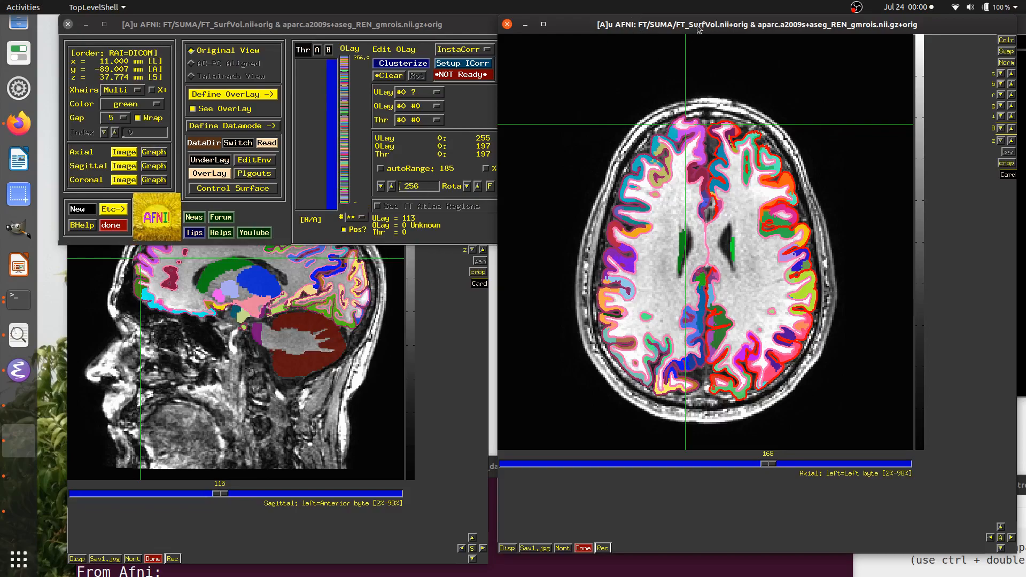
{"action": "left_click_drag", "start_coordinate": [697, 26], "coordinate": [706, 21]}
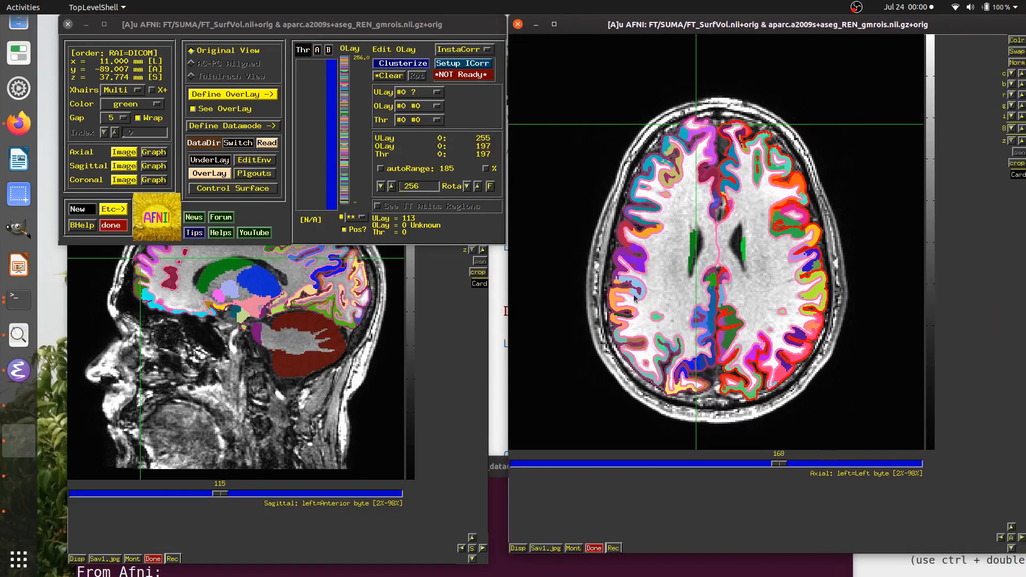
Step: Place the crosshair on several colored left parietal regions in axial slice 168 and read each region's label in the controller
{"action": "left_click", "coordinate": [466, 353]}
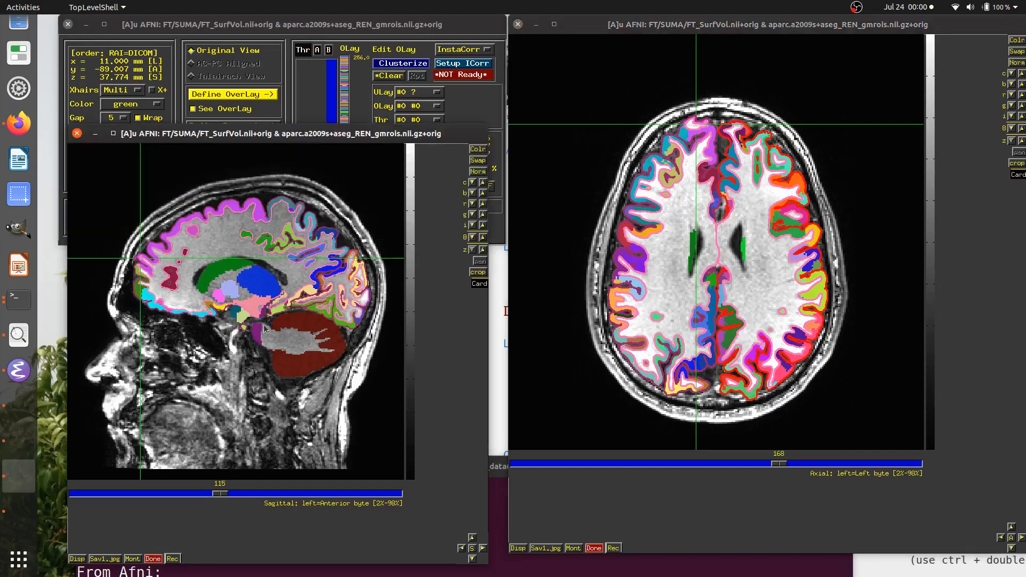
{"action": "left_click", "coordinate": [632, 295]}
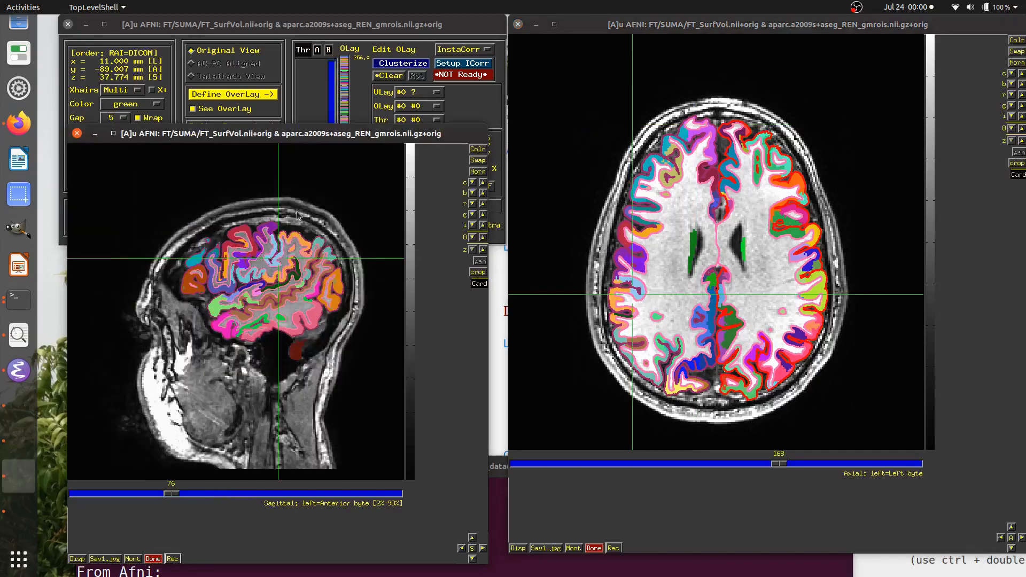
{"action": "left_click", "coordinate": [637, 285]}
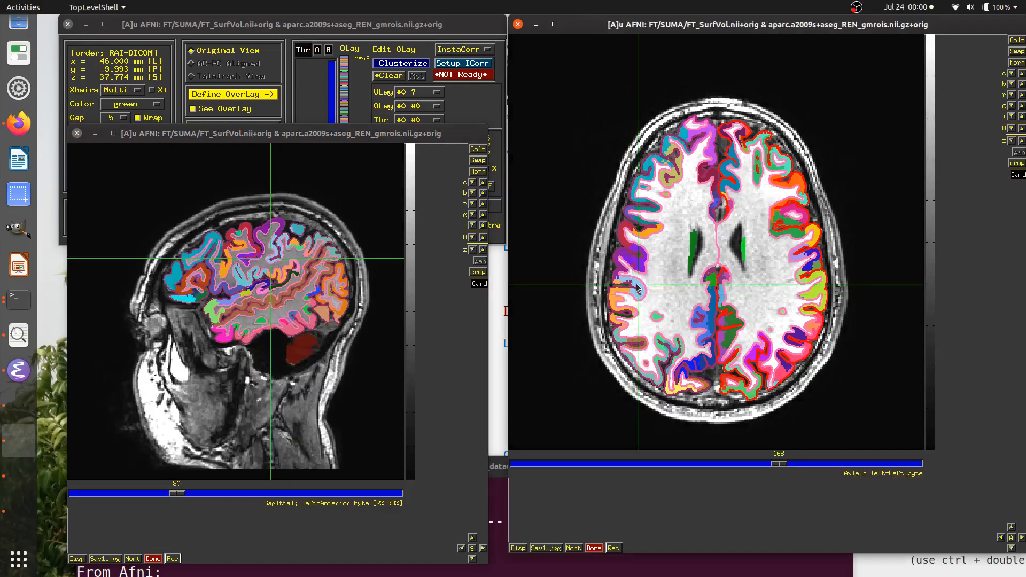
{"action": "left_click", "coordinate": [450, 41]}
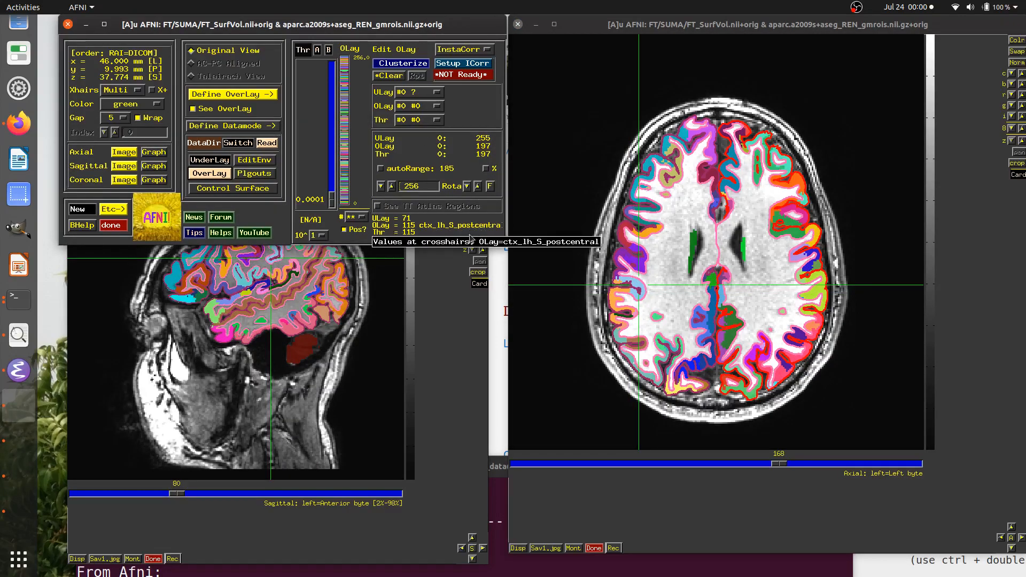
{"action": "left_click", "coordinate": [637, 284]}
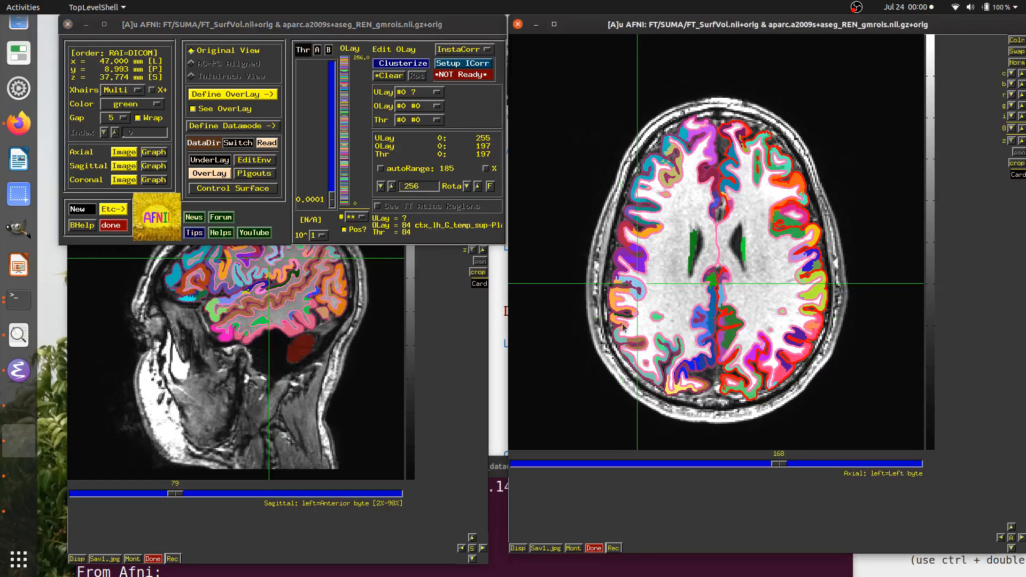
{"action": "left_click", "coordinate": [622, 327]}
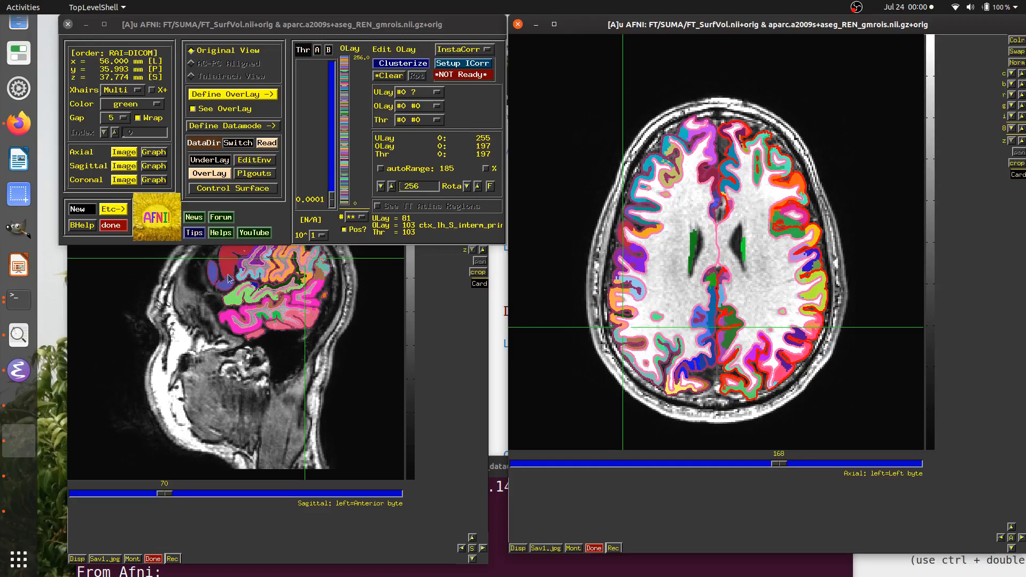
Step: Bring the SUMA viewer forward beside the axial image and tilt the colored smoothwm surfaces to show them from above
{"action": "left_click_drag", "start_coordinate": [715, 25], "coordinate": [334, 12]}
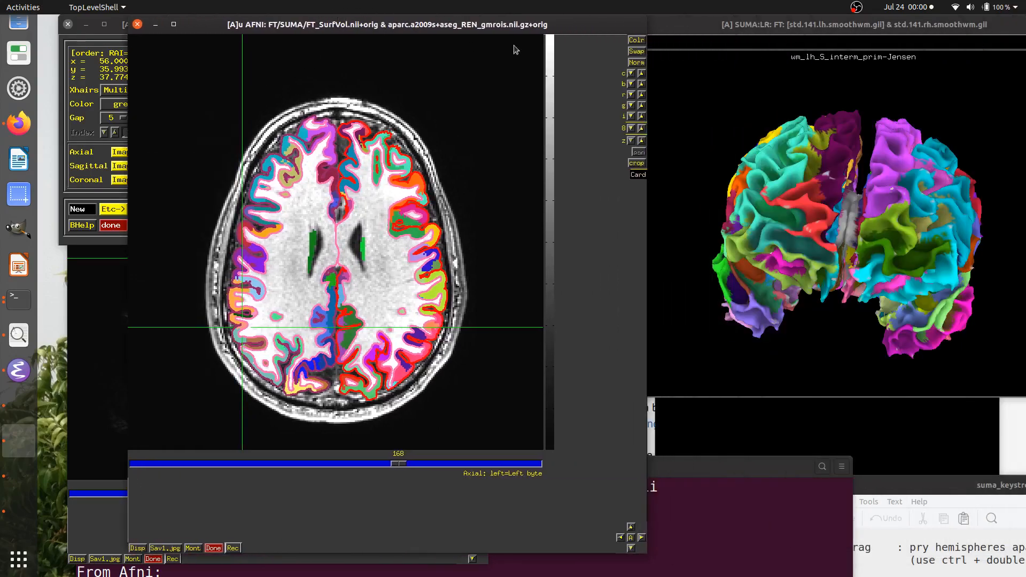
{"action": "left_click_drag", "start_coordinate": [812, 25], "coordinate": [668, 27]}
{"action": "left_click_drag", "start_coordinate": [651, 192], "coordinate": [639, 267]}
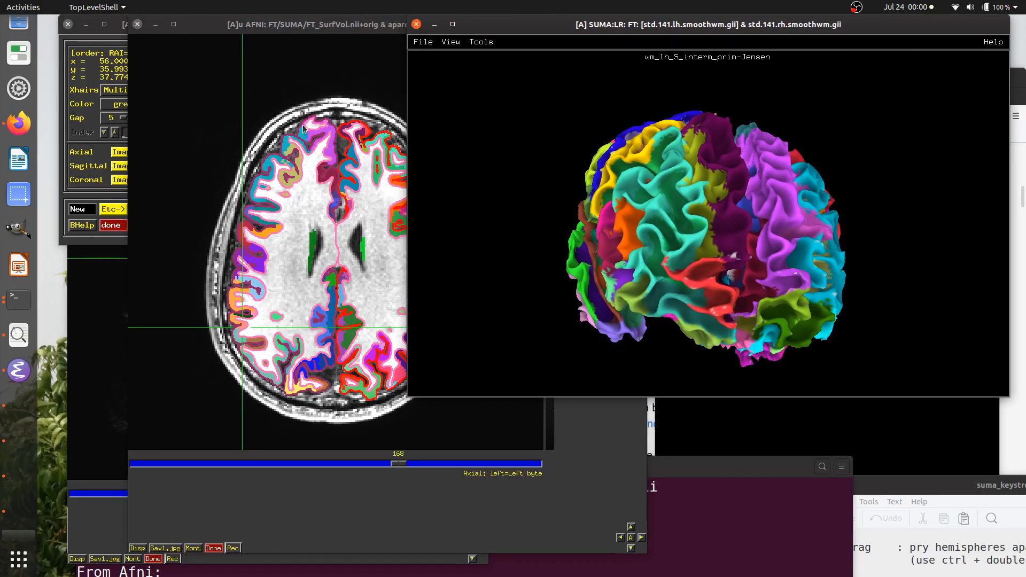
Step: Turn the colored smoothwm surfaces from the frontal view to the left hemisphere's lateral side and examine the parcellation regions
{"action": "left_click_drag", "start_coordinate": [869, 236], "coordinate": [726, 219]}
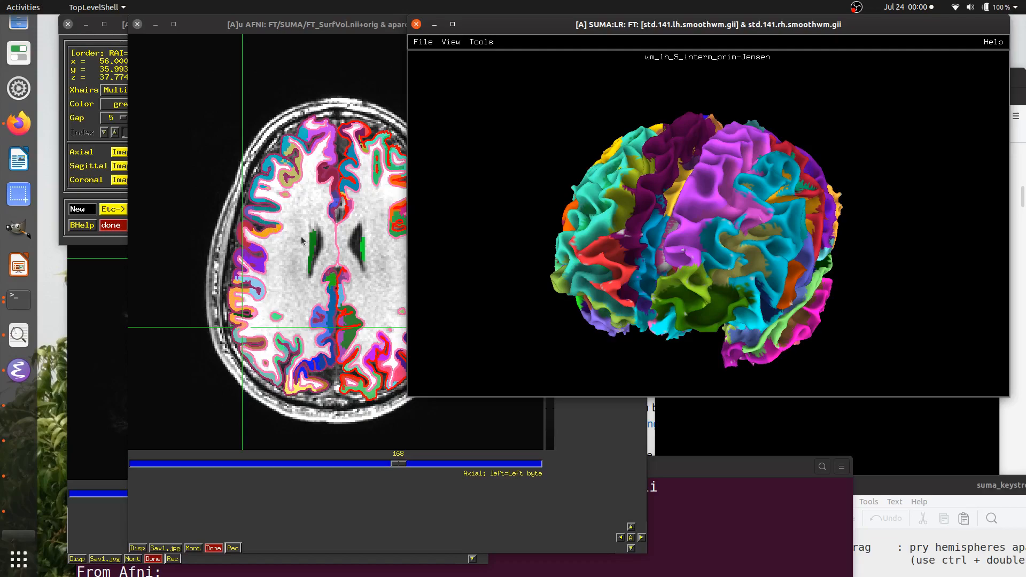
{"action": "scroll", "coordinate": [704, 243], "scroll_direction": "up", "scroll_amount": 6}
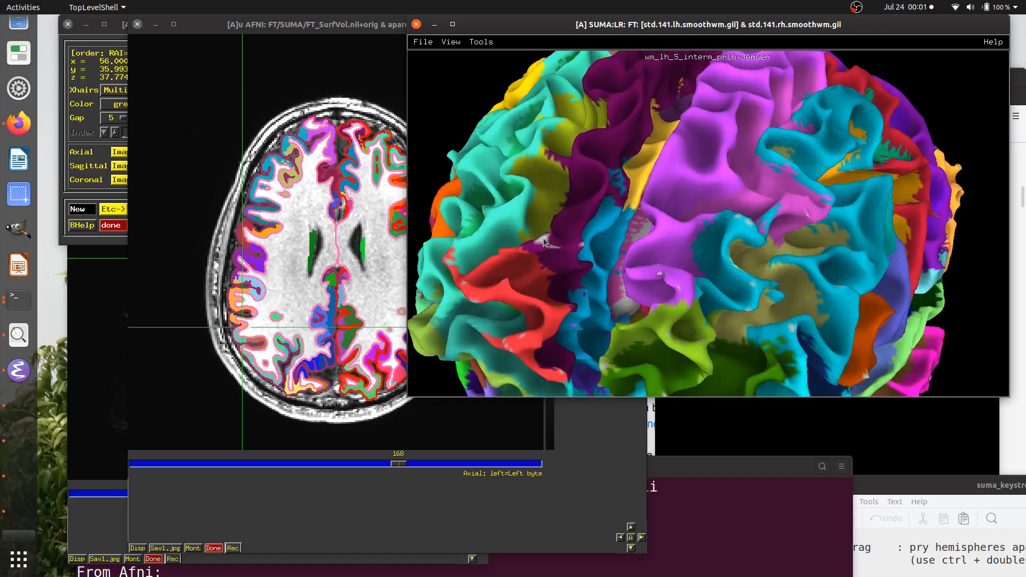
{"action": "scroll", "coordinate": [584, 268], "scroll_direction": "down", "scroll_amount": 6}
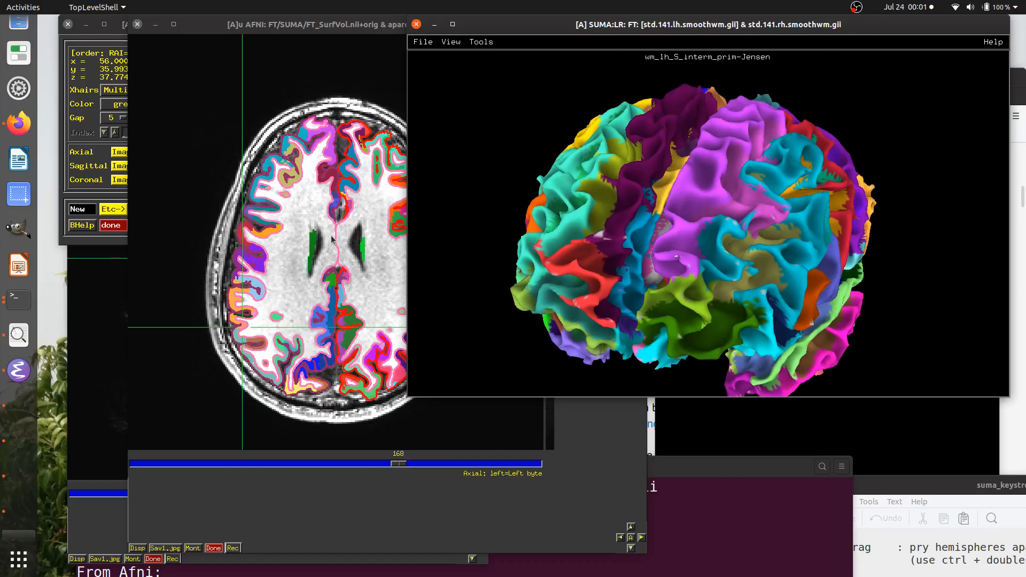
{"action": "left_click_drag", "start_coordinate": [955, 240], "coordinate": [520, 203]}
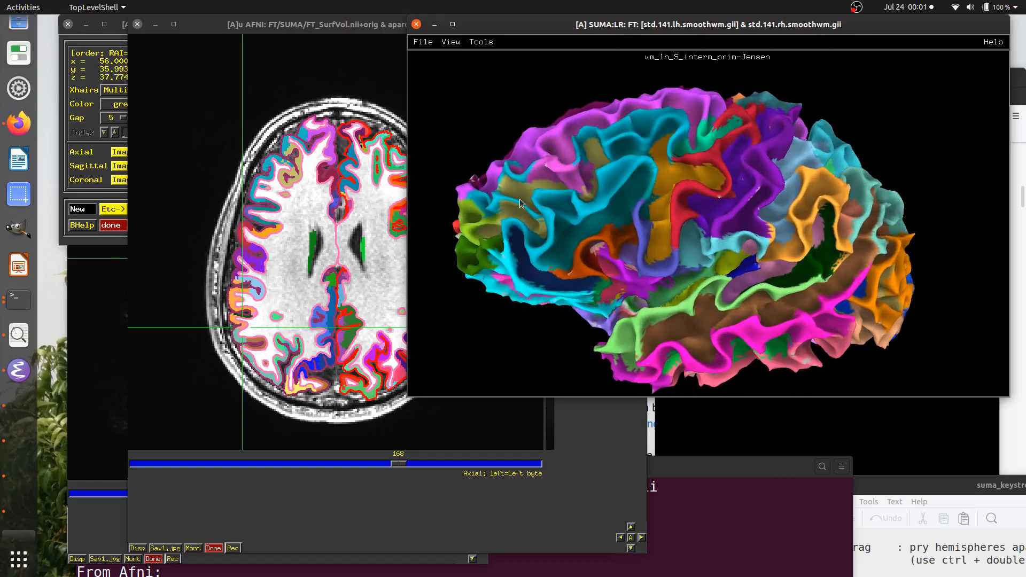
Step: Select nodes on the left lateral smoothwm surface, moving across the regions around the central sulcus to drive the linked AFNI crosshair
{"action": "right_click", "coordinate": [625, 197]}
{"action": "right_click", "coordinate": [706, 208]}
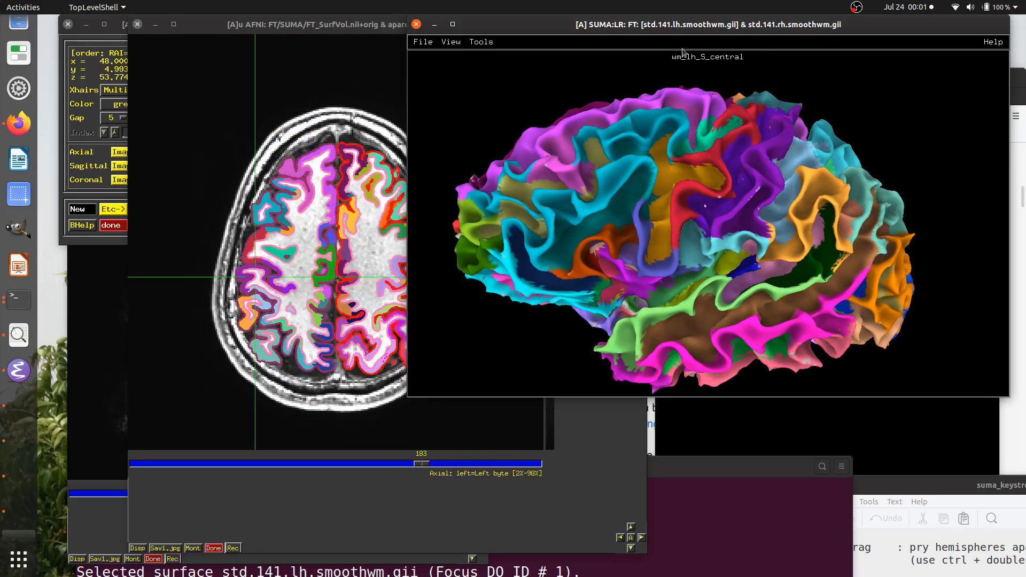
{"action": "right_click_drag", "start_coordinate": [684, 69], "coordinate": [646, 203]}
Step: Arrange the windows so the AFNI controller's threshold controls are accessible, with the axial image below and the SUMA viewer alongside
{"action": "left_click_drag", "start_coordinate": [341, 24], "coordinate": [369, 136]}
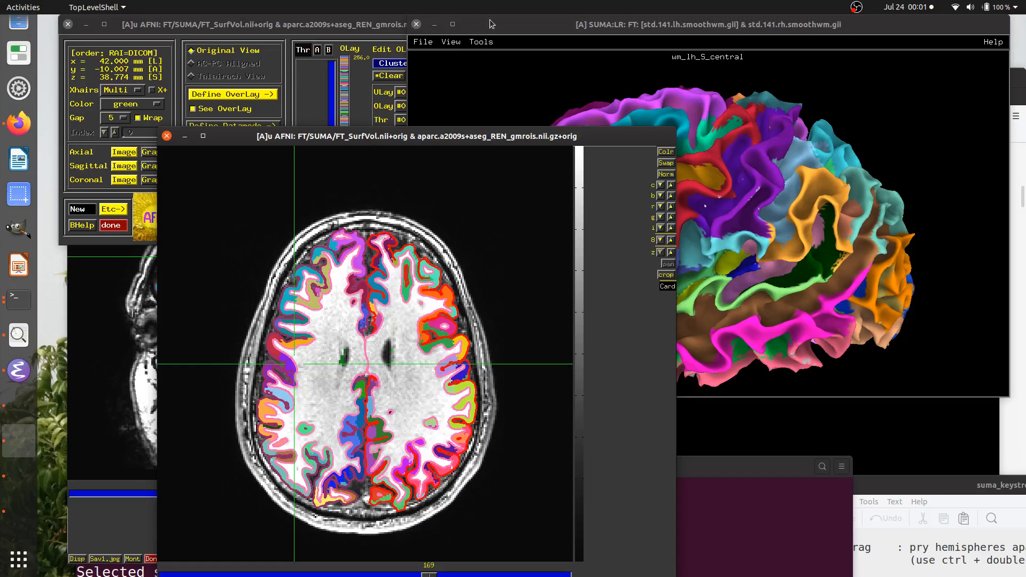
{"action": "left_click_drag", "start_coordinate": [492, 24], "coordinate": [534, 24]}
{"action": "left_click_drag", "start_coordinate": [350, 144], "coordinate": [313, 107]}
{"action": "left_click_drag", "start_coordinate": [656, 34], "coordinate": [774, 33]}
{"action": "left_click_drag", "start_coordinate": [508, 98], "coordinate": [514, 264]}
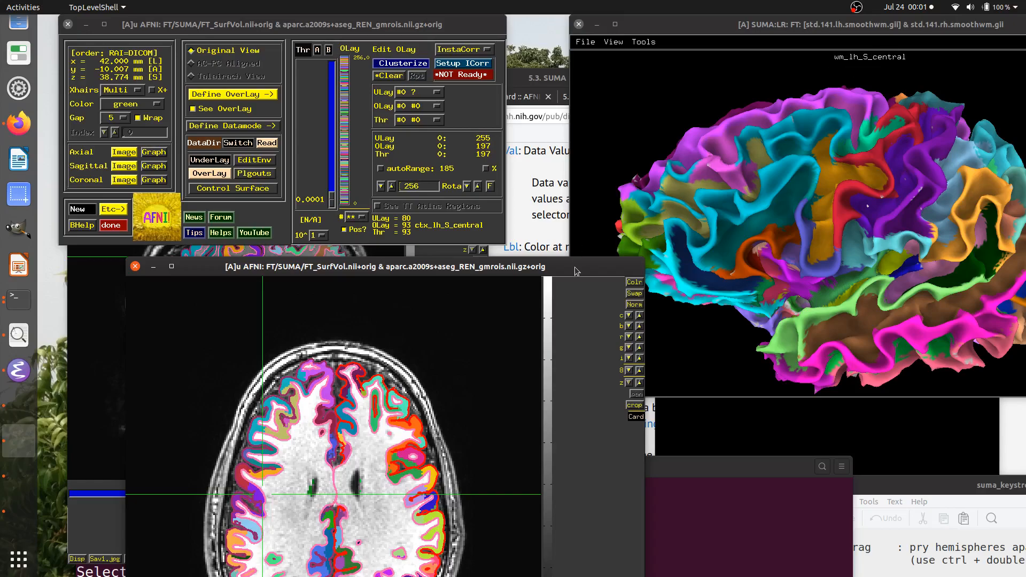
{"action": "left_click_drag", "start_coordinate": [575, 271], "coordinate": [607, 168]}
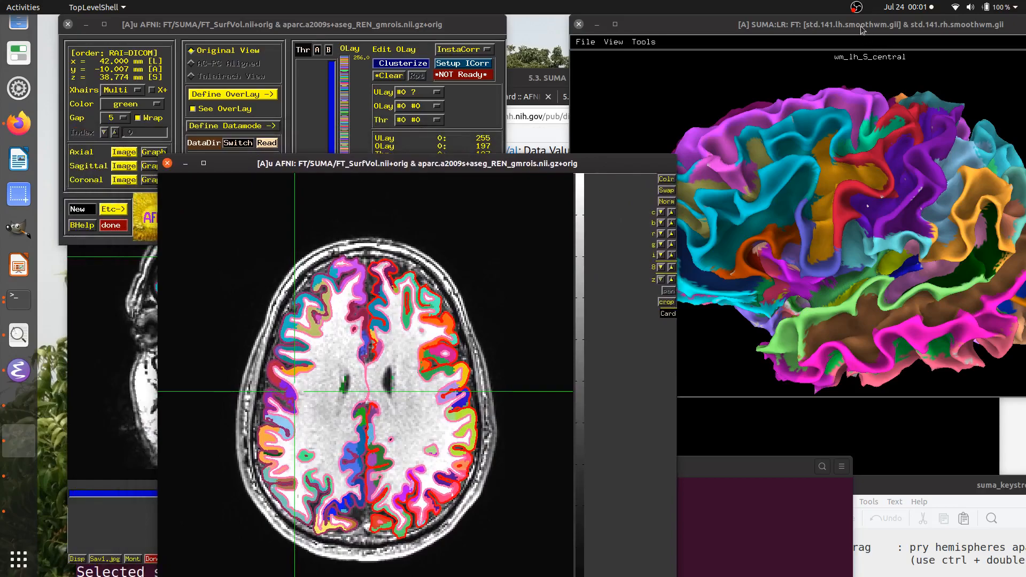
{"action": "left_click_drag", "start_coordinate": [861, 29], "coordinate": [735, 30]}
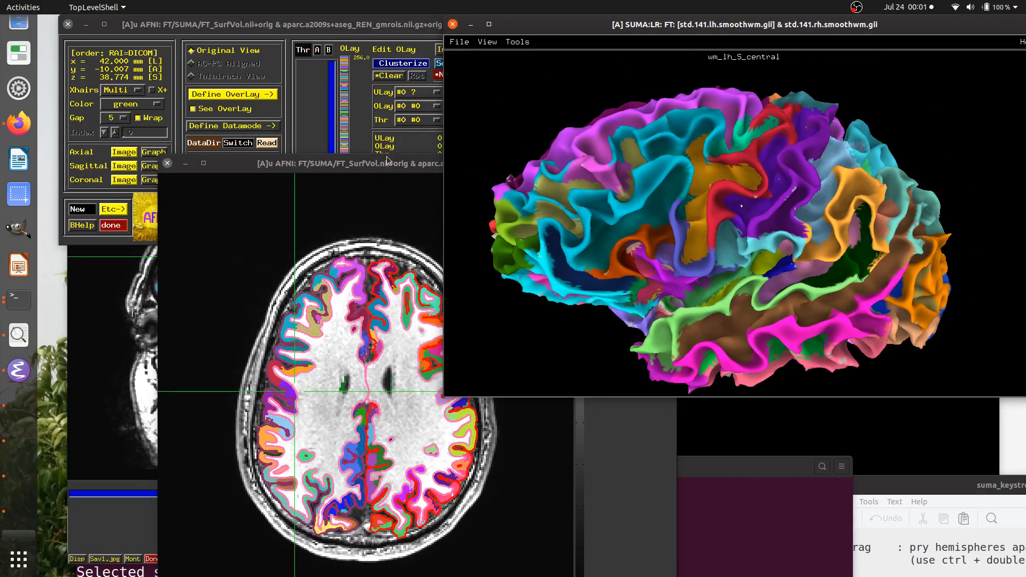
{"action": "left_click_drag", "start_coordinate": [387, 160], "coordinate": [320, 329]}
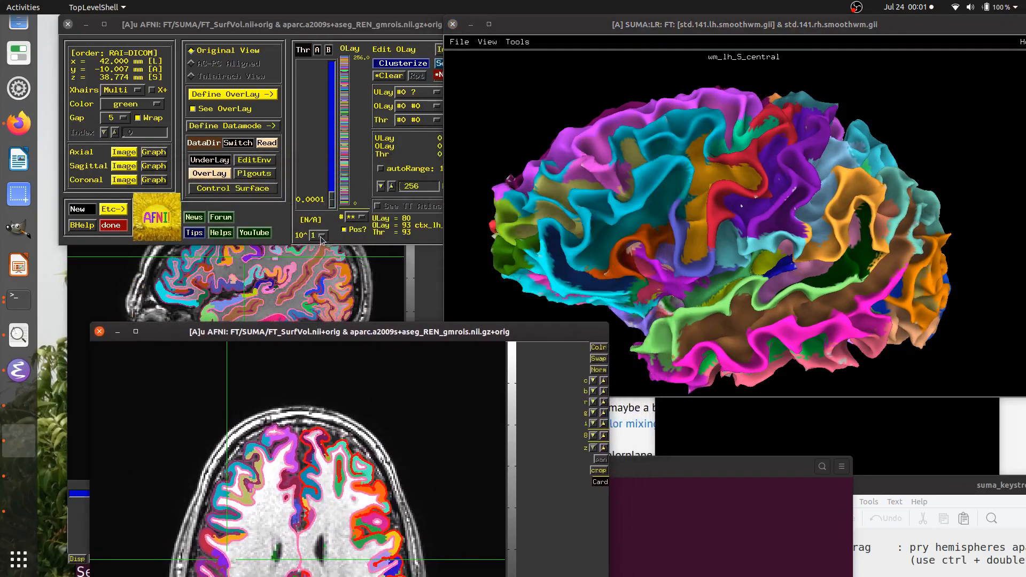
Step: Set the threshold range power to 2 and raise the overlay threshold to 93.415
{"action": "left_click", "coordinate": [321, 237]}
{"action": "left_click", "coordinate": [316, 245]}
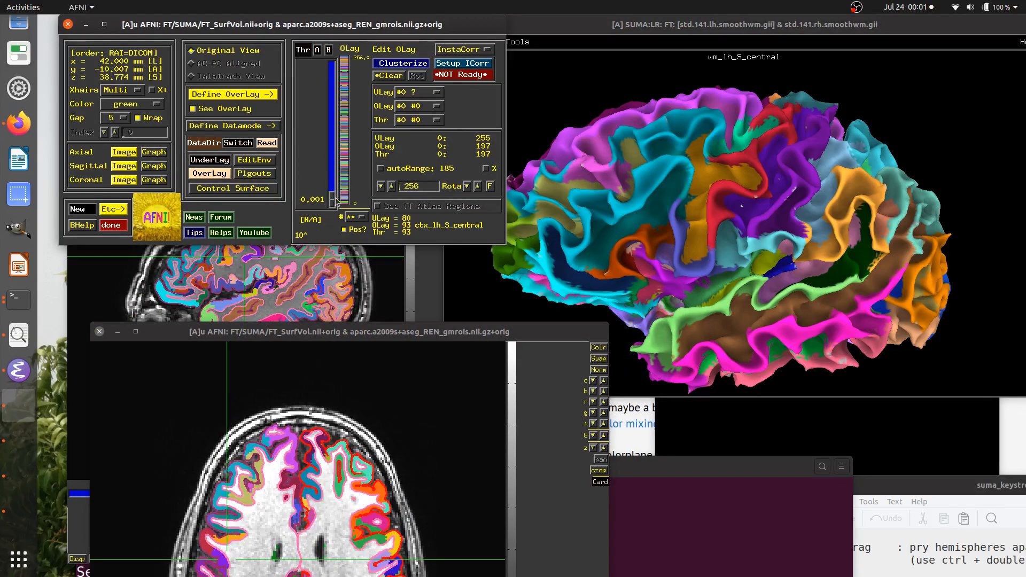
{"action": "left_click_drag", "start_coordinate": [332, 200], "coordinate": [335, 167]}
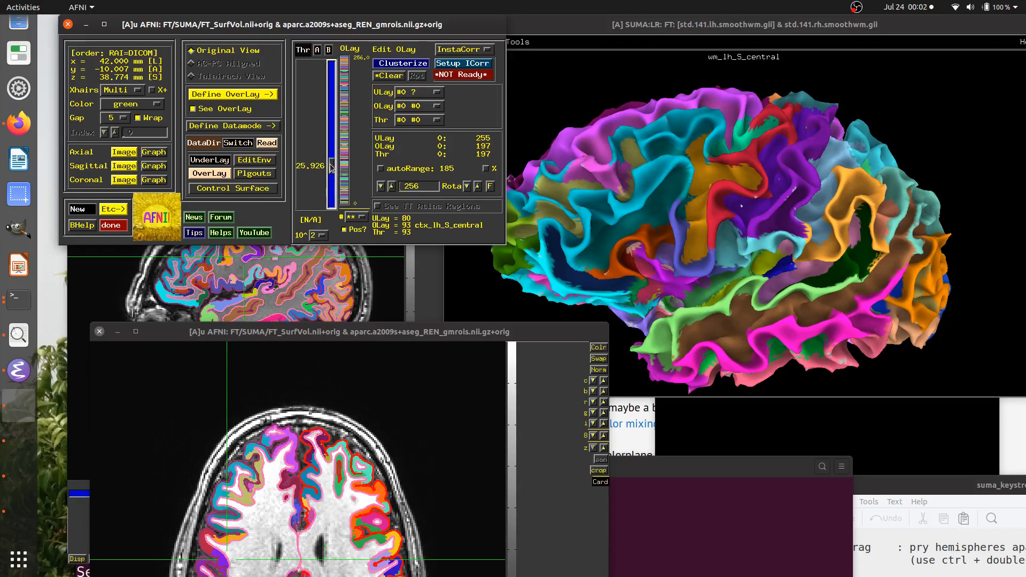
{"action": "left_click_drag", "start_coordinate": [331, 167], "coordinate": [333, 129]}
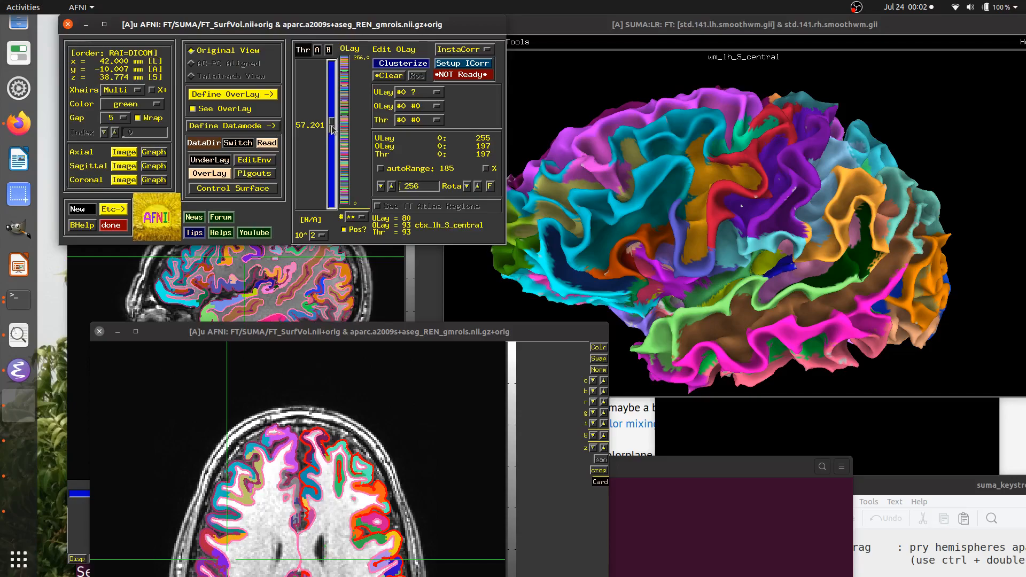
{"action": "left_click", "coordinate": [331, 83]}
Step: Bring the axial image and SUMA viewer forward, and inspect the thresholded regions on the smoothwm surfaces from frontal and left lateral angles
{"action": "left_click_drag", "start_coordinate": [347, 332], "coordinate": [334, 122]}
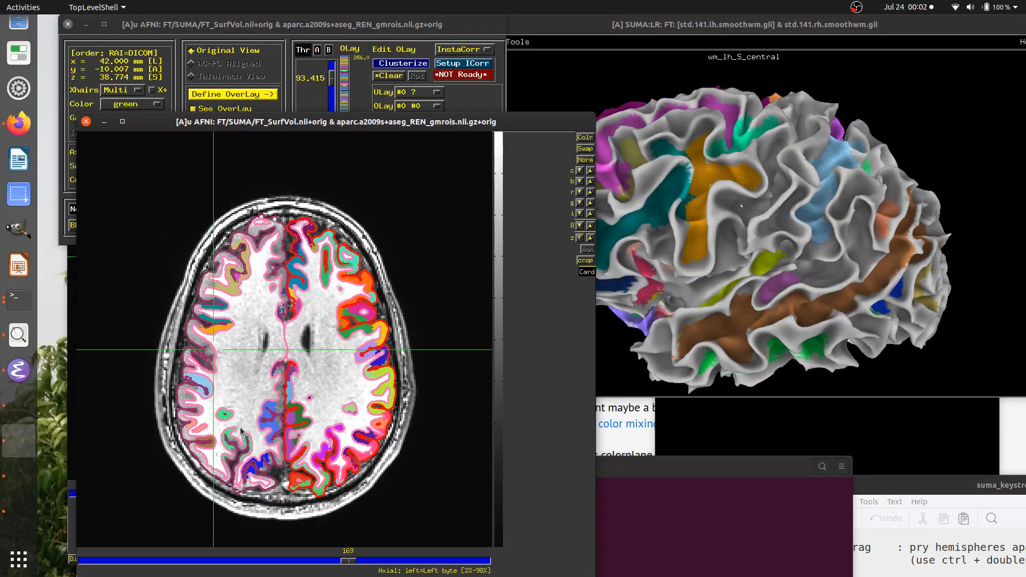
{"action": "left_click", "coordinate": [701, 28]}
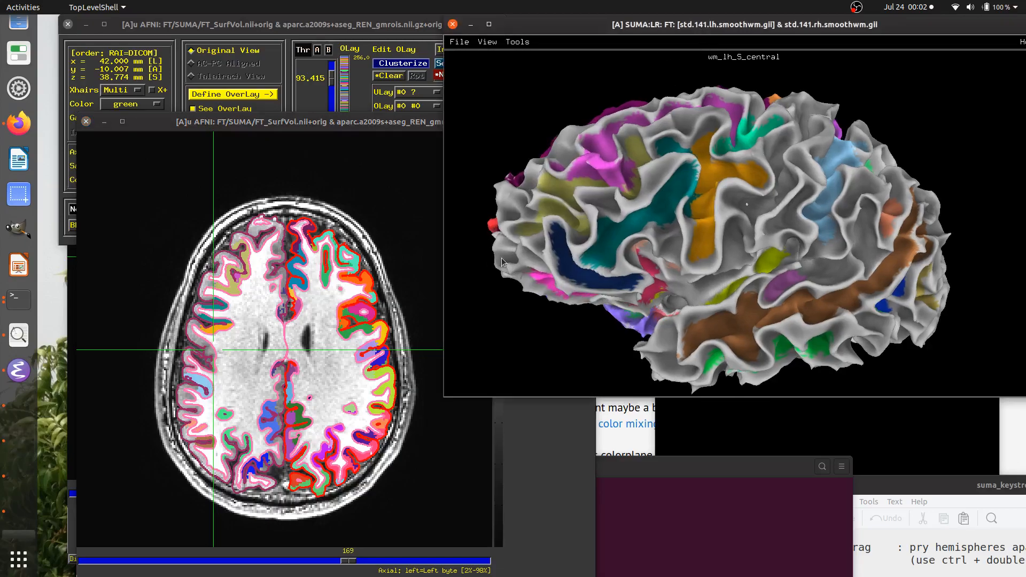
{"action": "left_click_drag", "start_coordinate": [502, 262], "coordinate": [613, 221]}
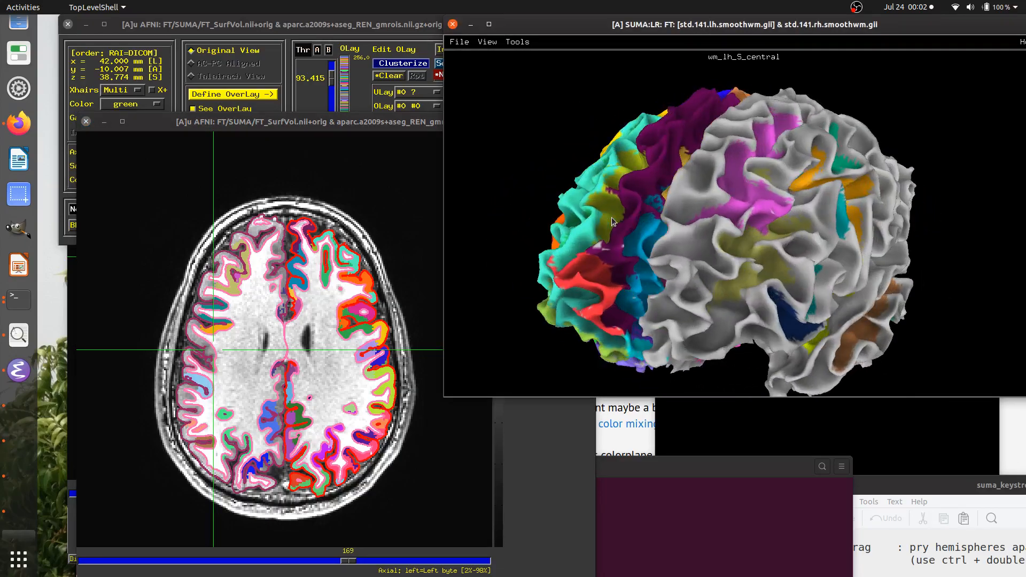
{"action": "left_click_drag", "start_coordinate": [977, 252], "coordinate": [629, 251]}
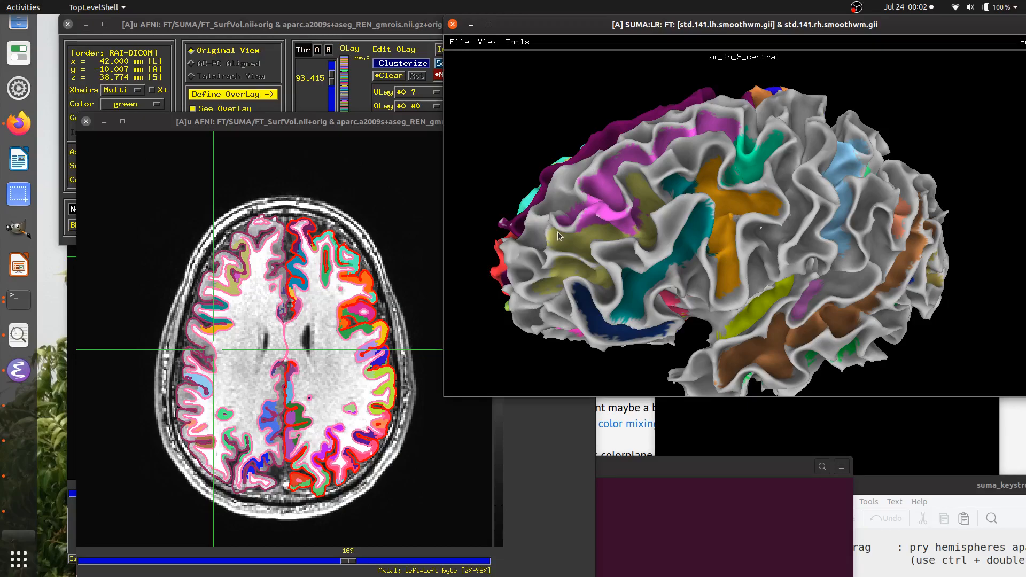
{"action": "left_click_drag", "start_coordinate": [558, 236], "coordinate": [811, 258]}
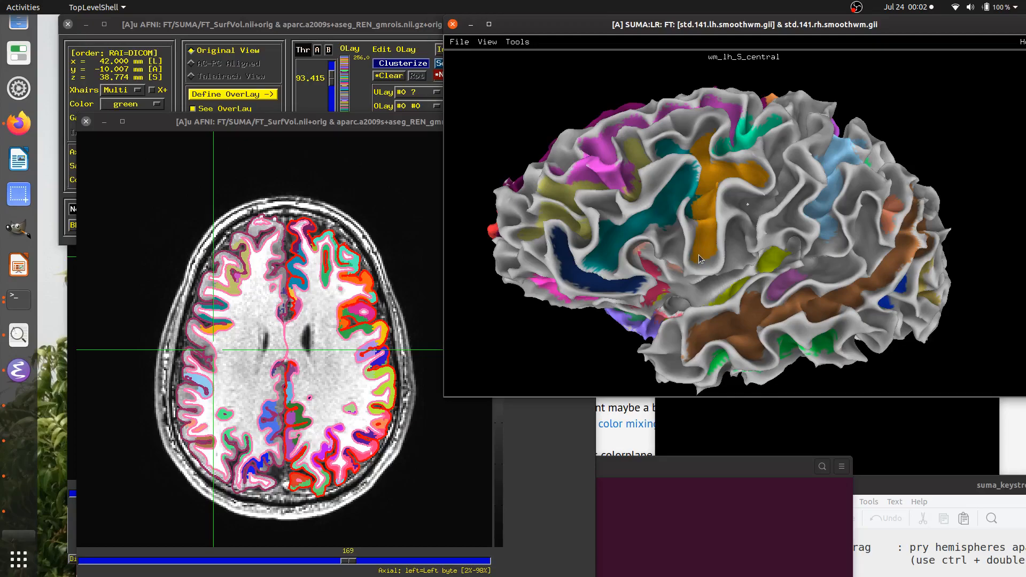
Step: Move the SUMA viewer partly over the axial image and switch its surfaces to the inflated state
{"action": "left_click_drag", "start_coordinate": [688, 28], "coordinate": [562, 42]}
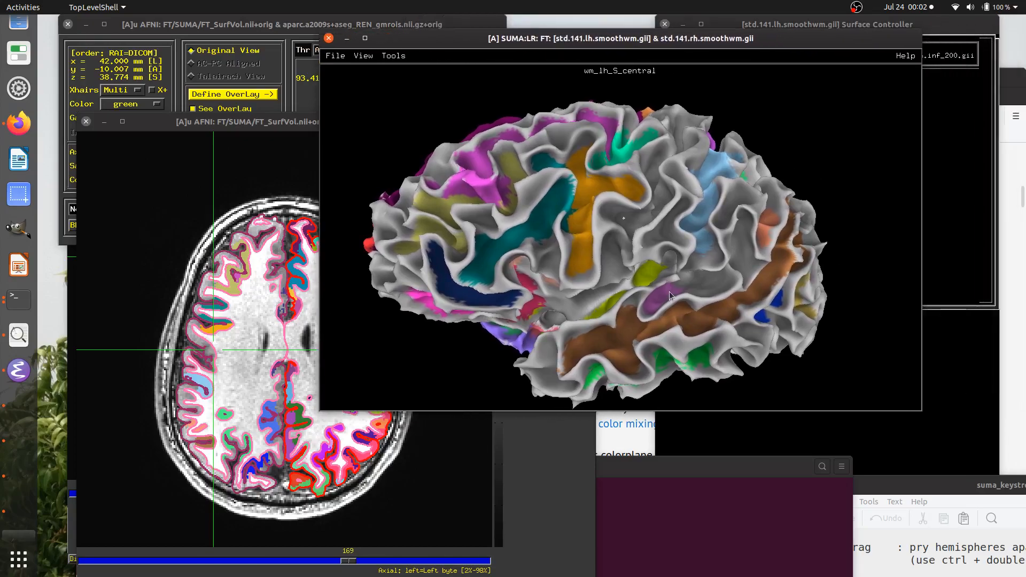
{"action": "key", "text": "period"}
{"action": "key", "text": "period"}
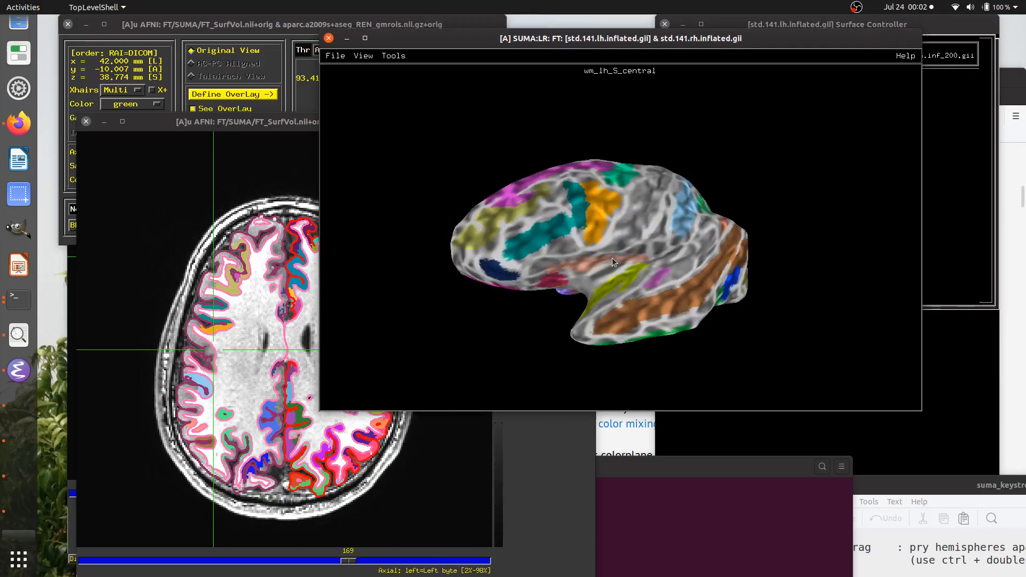
Step: Pry the inflated hemispheres apart and turn them to show the medial surfaces, and finish with both lateral surfaces side by side
{"action": "left_click_drag", "start_coordinate": [694, 278], "coordinate": [634, 172]}
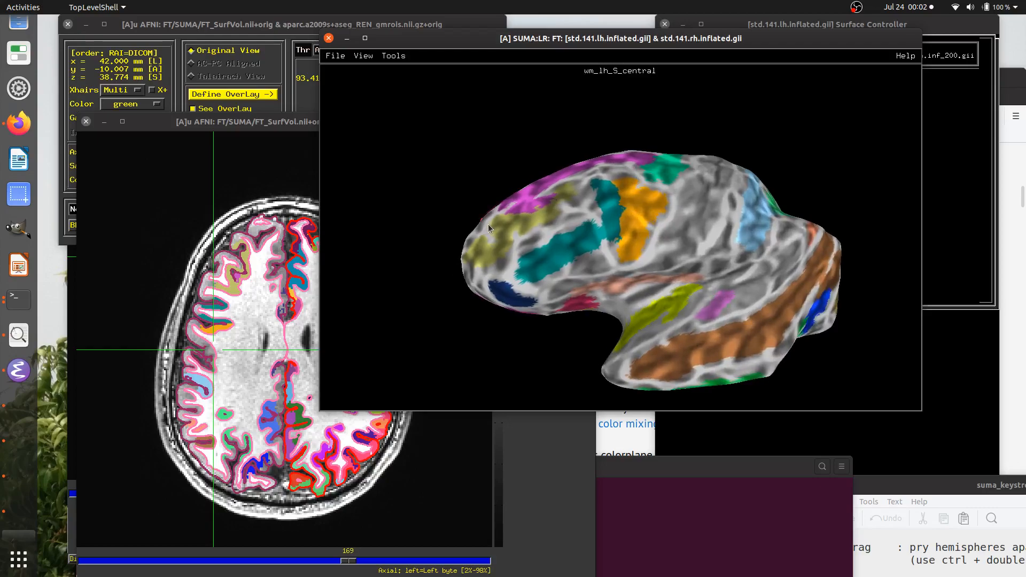
{"action": "left_click_drag", "start_coordinate": [488, 223], "coordinate": [346, 301], "text": "ctrl"}
{"action": "left_click_drag", "start_coordinate": [797, 256], "coordinate": [466, 313]}
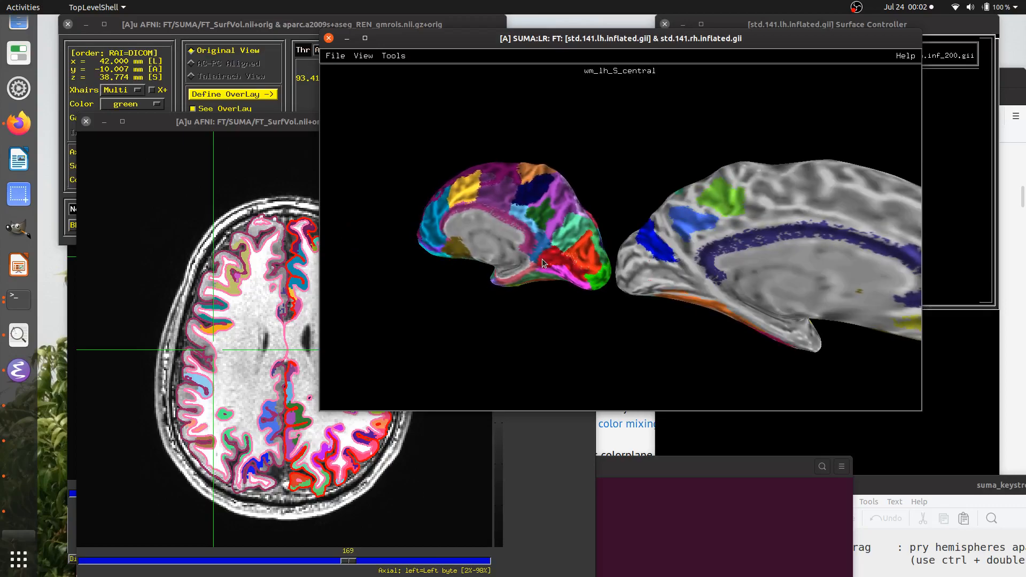
{"action": "key", "text": "ctrl+shift+Down"}
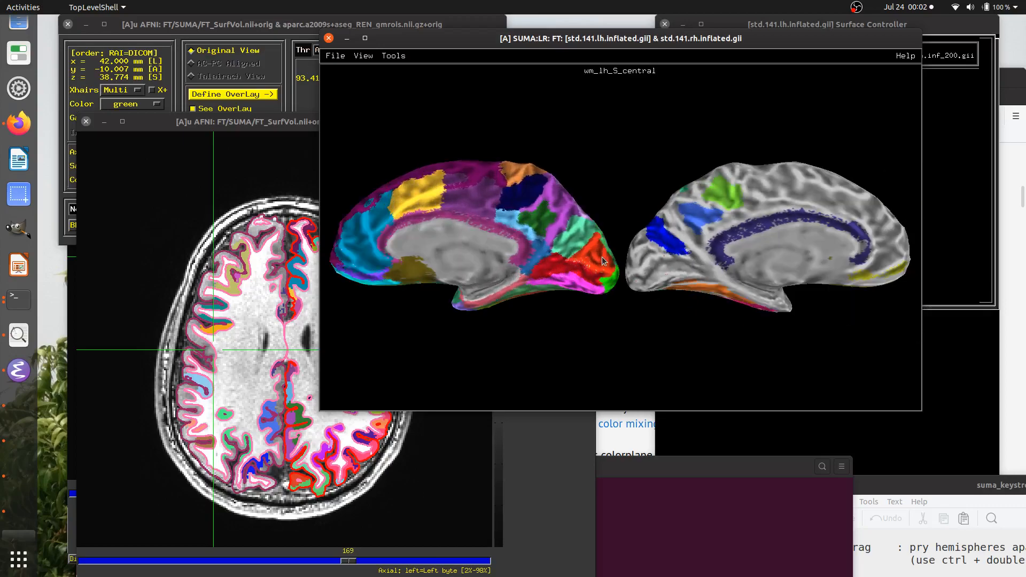
{"action": "left_click_drag", "start_coordinate": [475, 250], "coordinate": [908, 245], "text": "ctrl"}
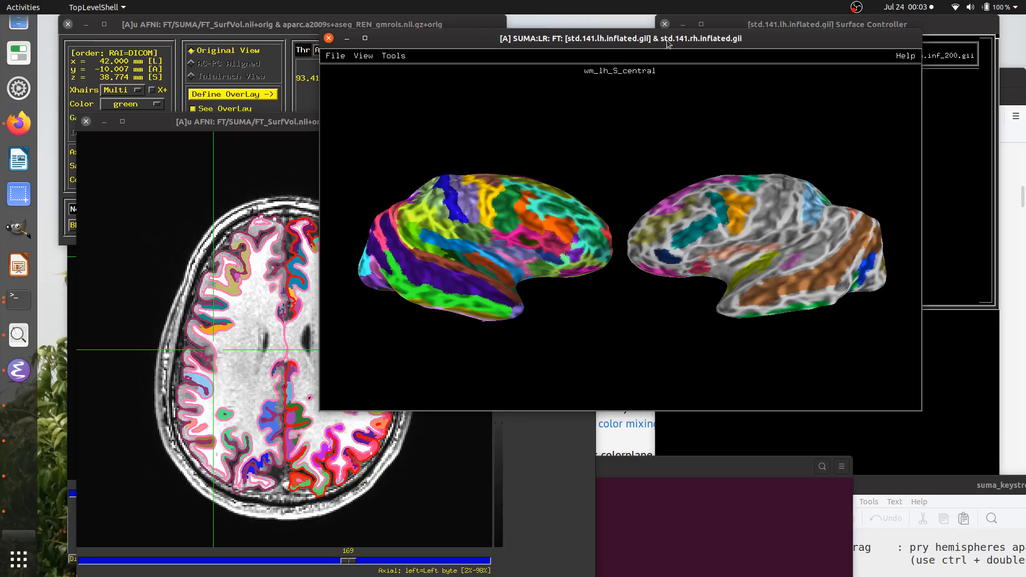
Step: Bring the suma_keystrokes.txt notes in front of the SUMA viewer, review the listed shortcuts, and move the notes below the viewer's menus
{"action": "mouse_move", "coordinate": [667, 38]}
{"action": "left_mouse_down"}
{"action": "mouse_move", "coordinate": [696, 137]}
{"action": "mouse_move", "coordinate": [619, 145]}
{"action": "mouse_move", "coordinate": [672, 24]}
{"action": "left_mouse_up"}
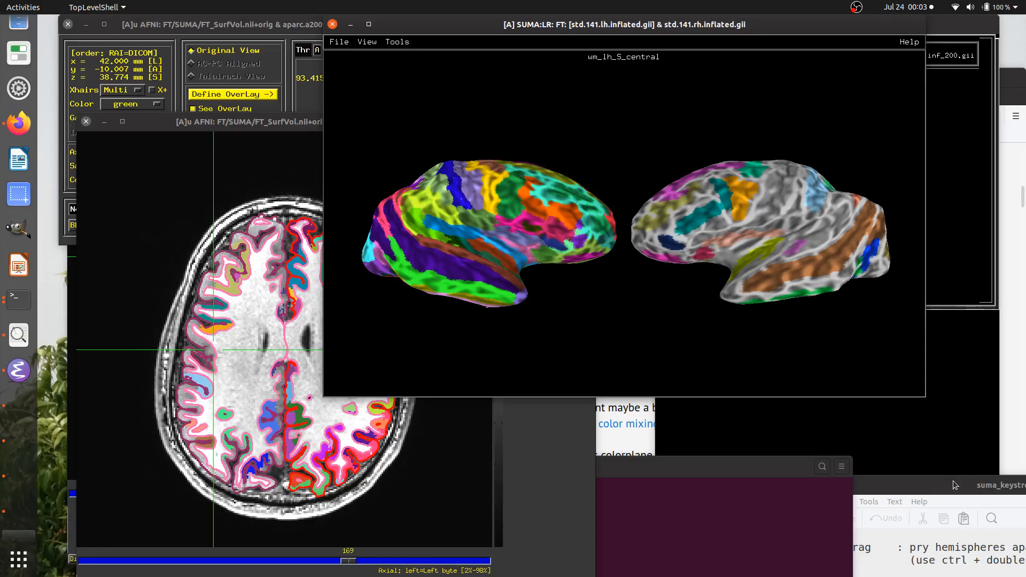
{"action": "left_click_drag", "start_coordinate": [953, 482], "coordinate": [749, 43]}
{"action": "scroll", "coordinate": [816, 261], "scroll_direction": "down", "scroll_amount": 3}
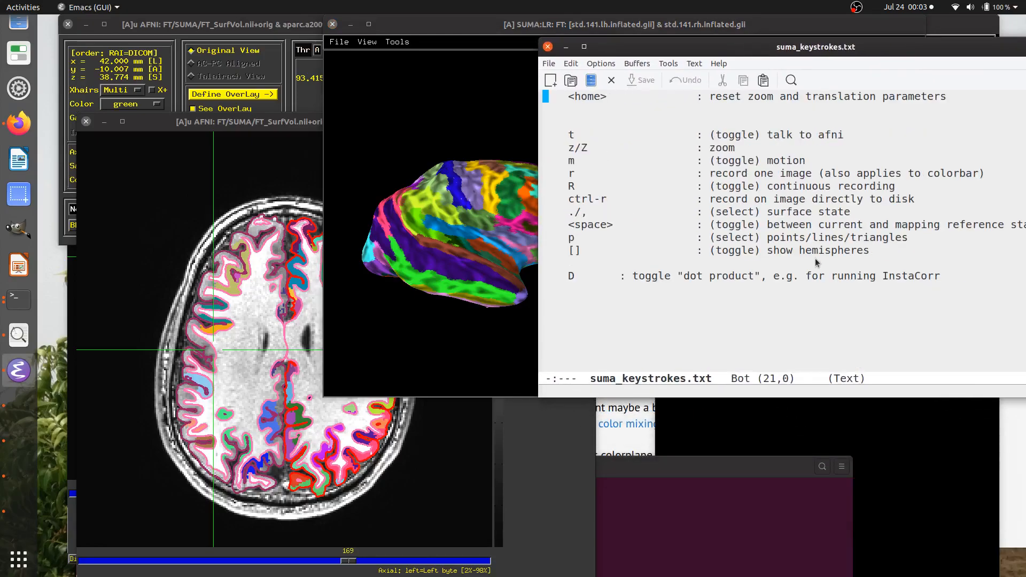
{"action": "scroll", "coordinate": [777, 296], "scroll_direction": "up", "scroll_amount": 5}
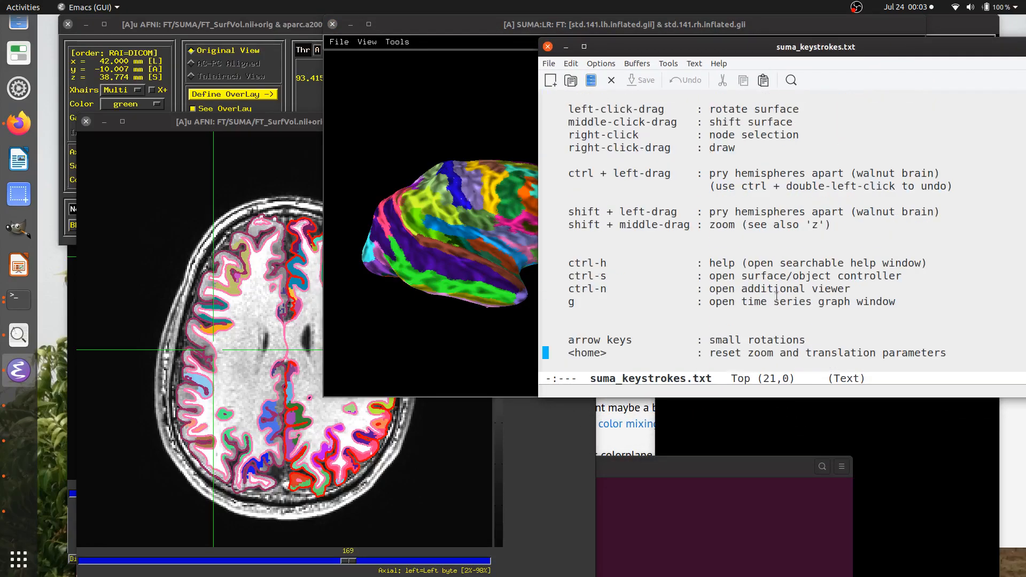
{"action": "left_click_drag", "start_coordinate": [703, 48], "coordinate": [636, 219]}
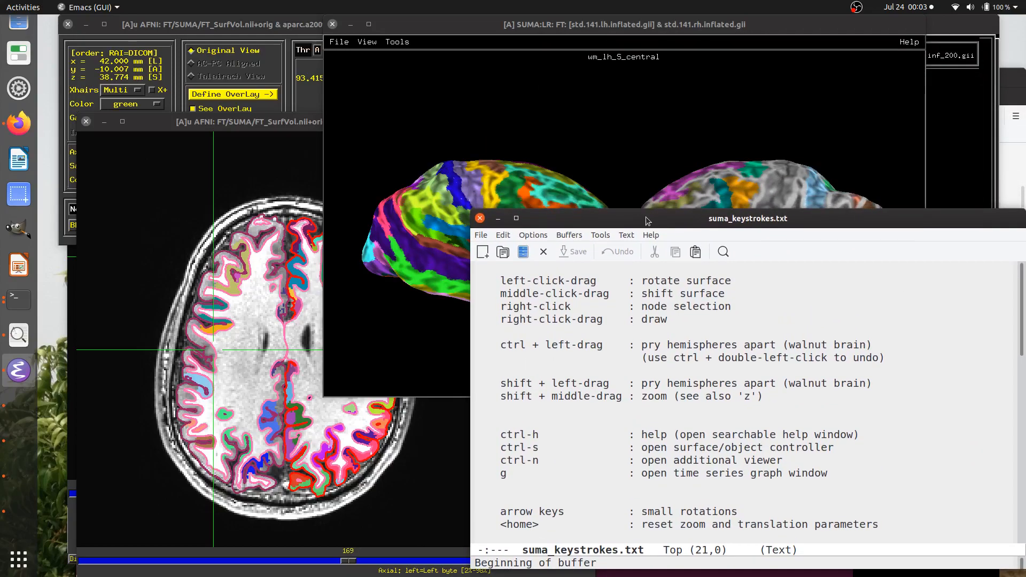